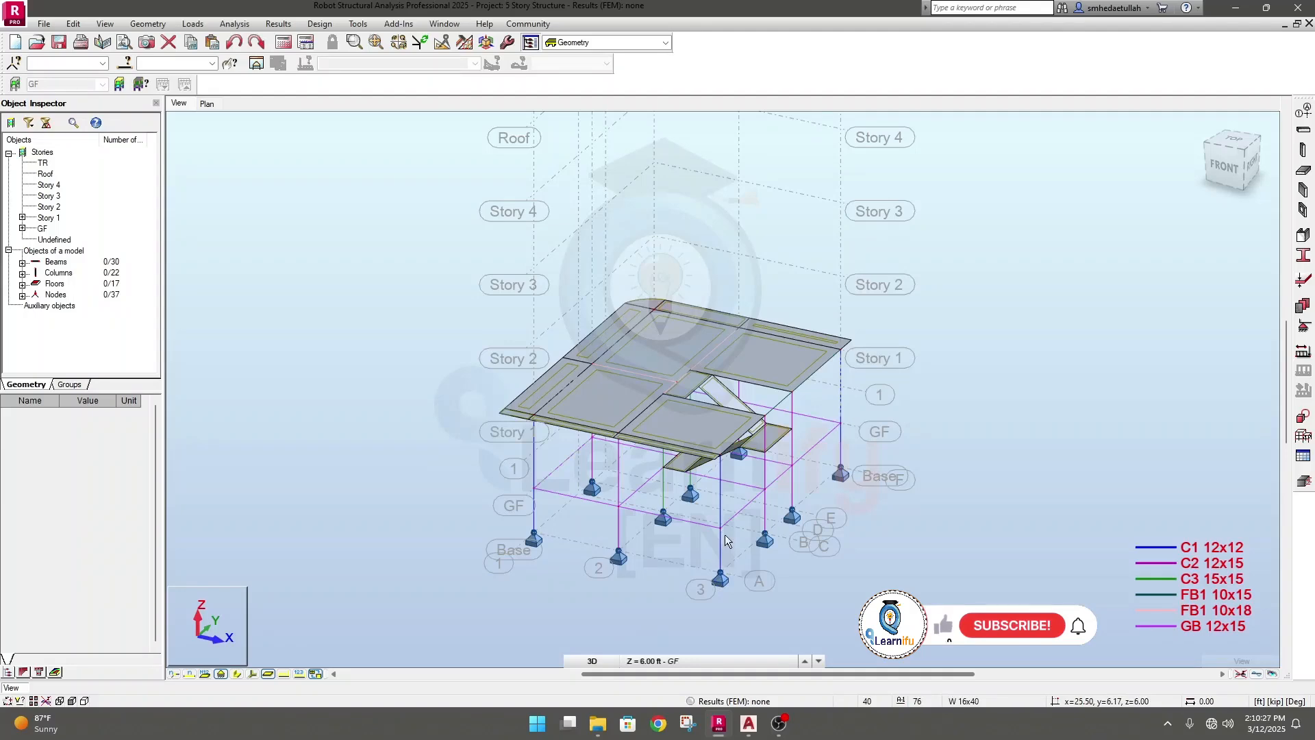
# Step: Switch to AutoCAD to examine the floor plan and the column and beam layout, then return to Robot Structural Analysis
pyautogui.click(748, 724)
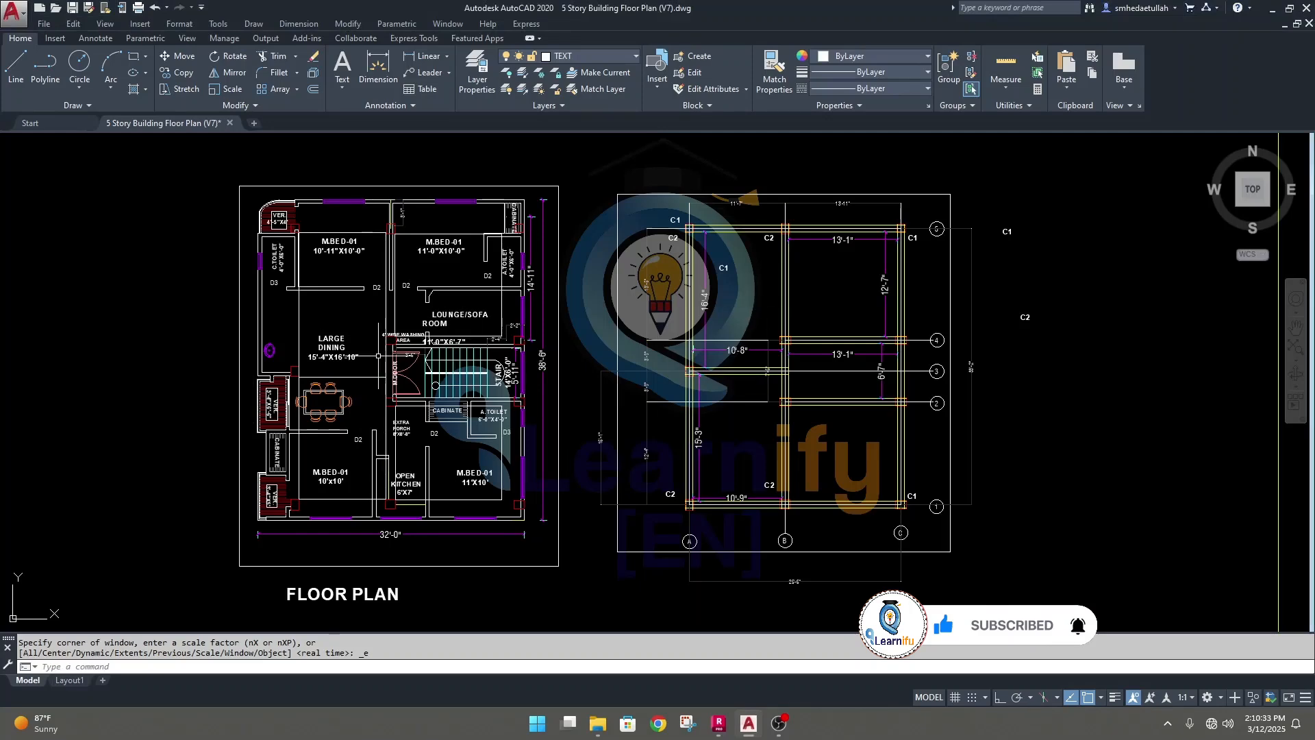
pyautogui.scroll(2, 378, 358)
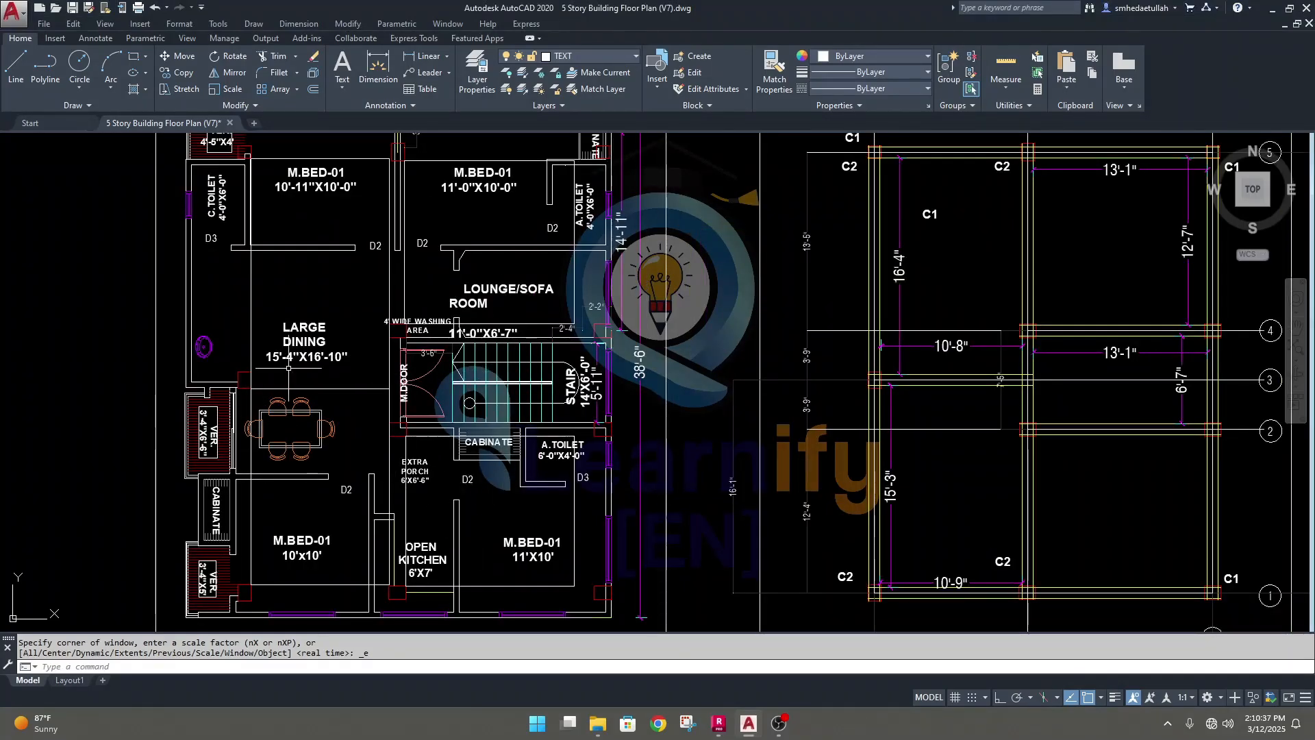
pyautogui.moveTo(264, 361); pyautogui.dragTo(273, 383, button='middle')
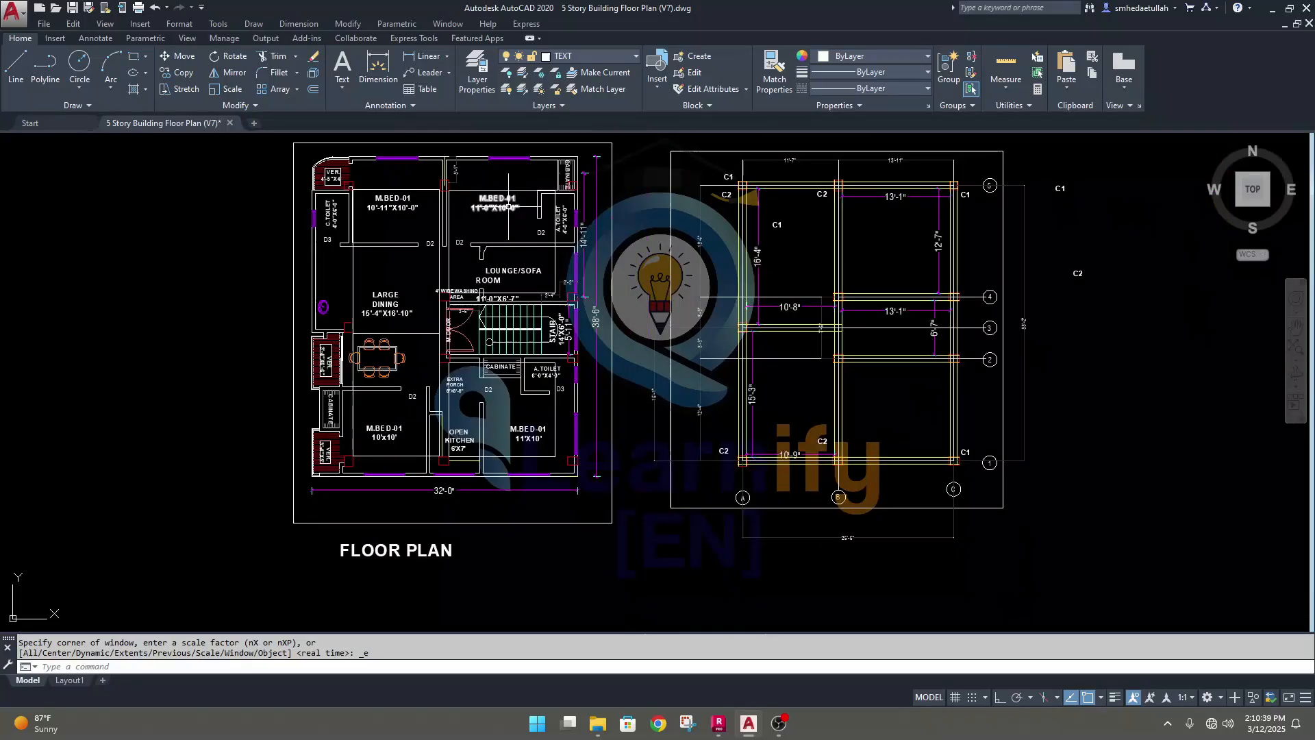
pyautogui.scroll(1, 370, 251)
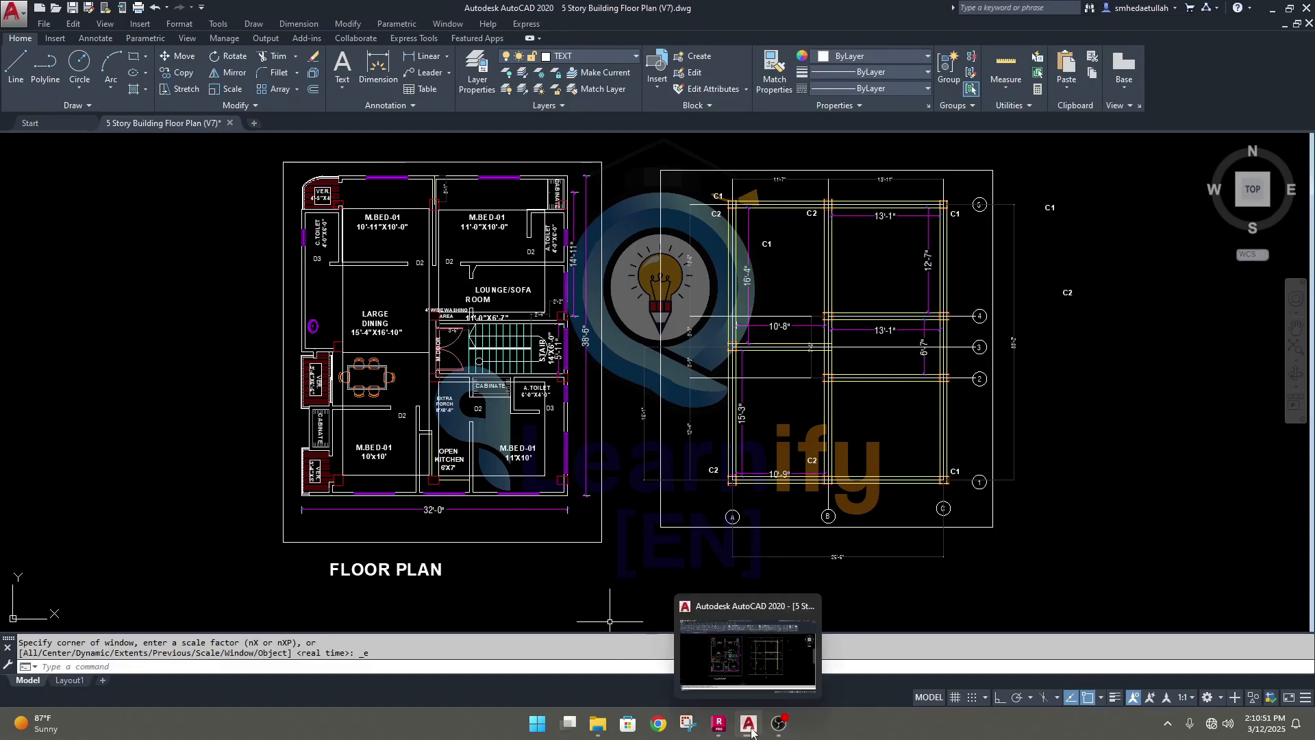
pyautogui.click(718, 723)
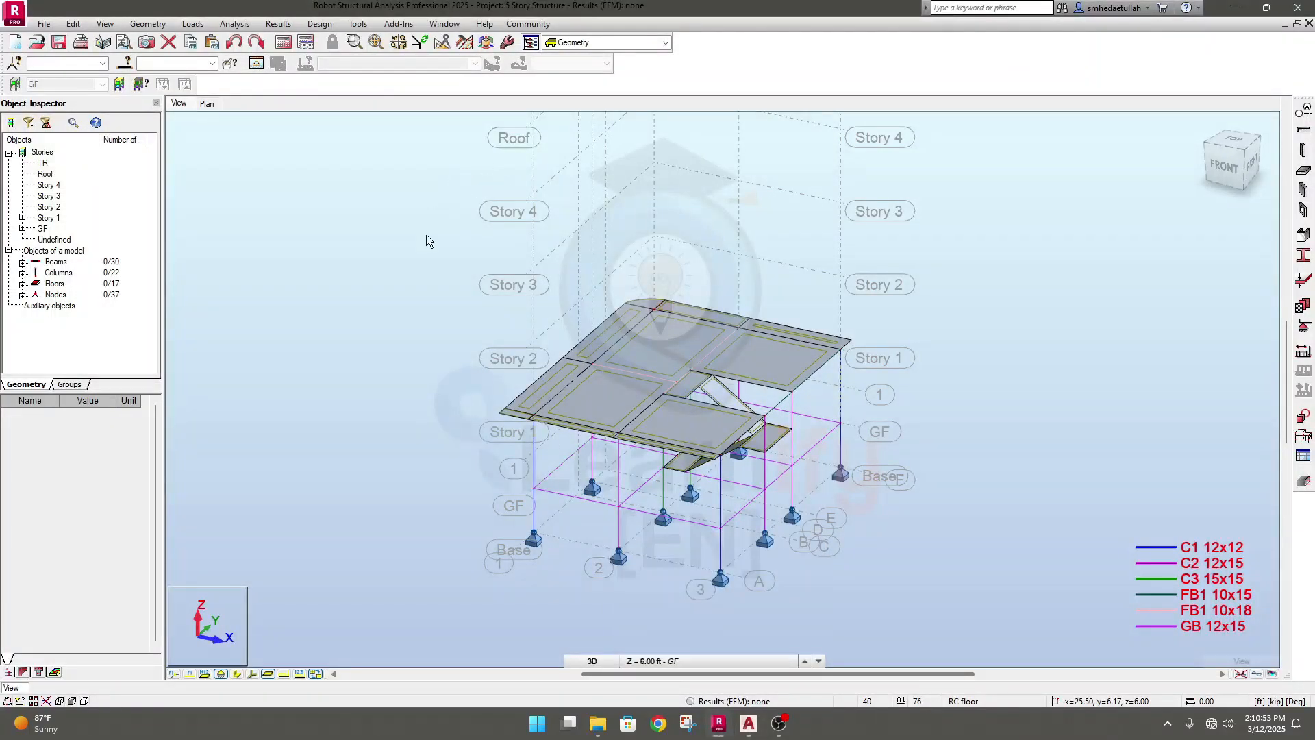
# Step: Add a load case named DL SW in Load Types, with dead nature and Dead load subnature
pyautogui.moveTo(408, 243); pyautogui.dragTo(401, 236, button='middle')
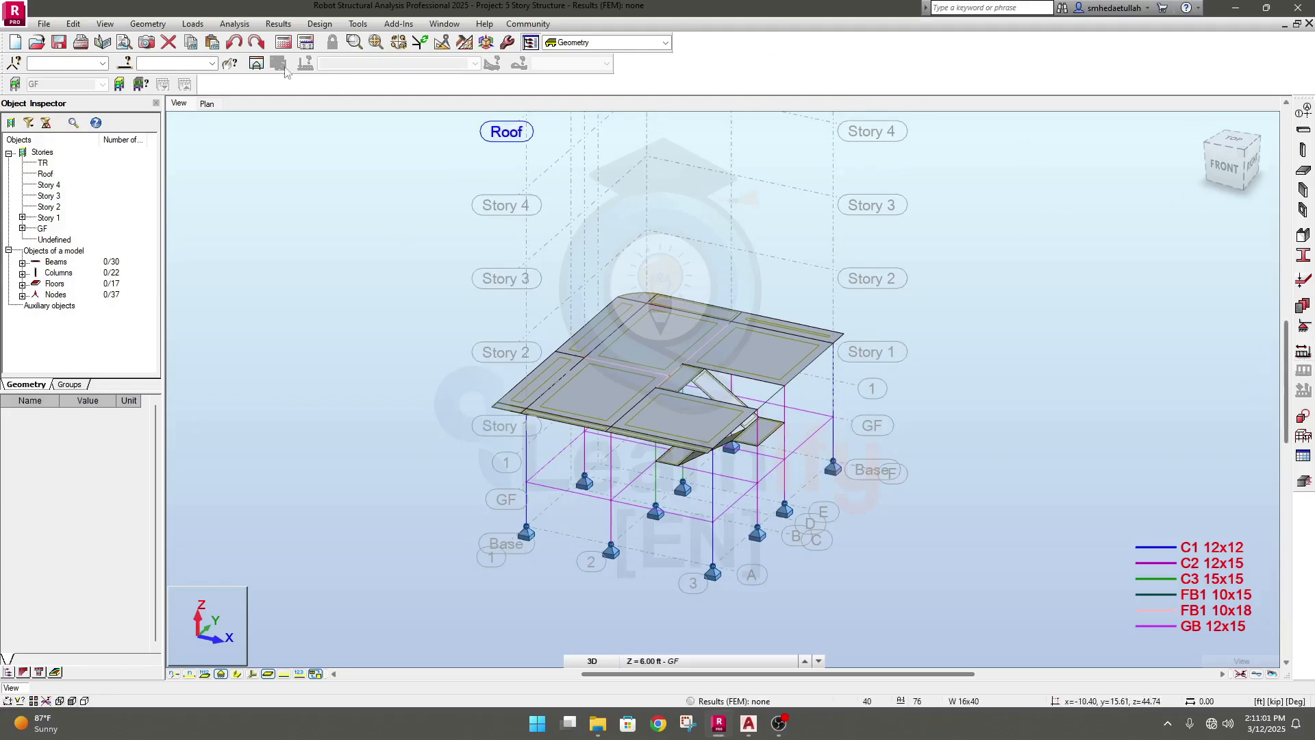
pyautogui.click(192, 23)
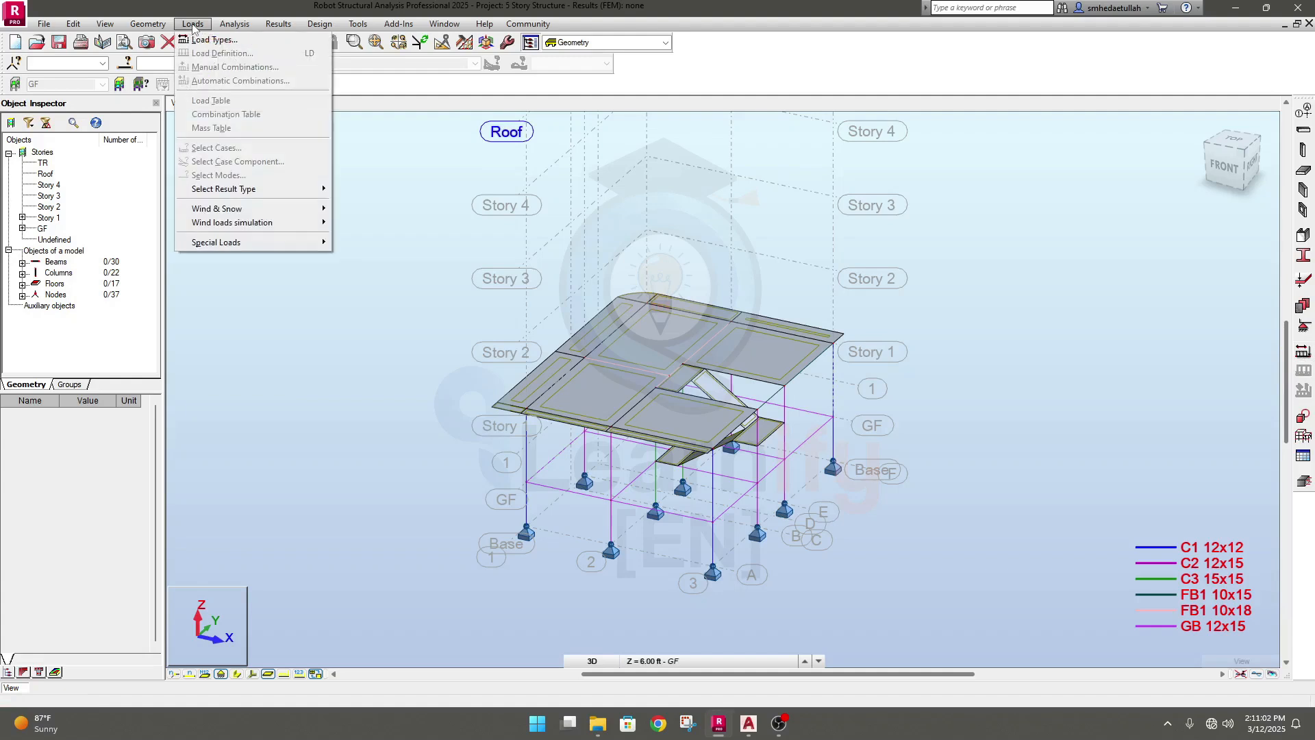
pyautogui.click(232, 46)
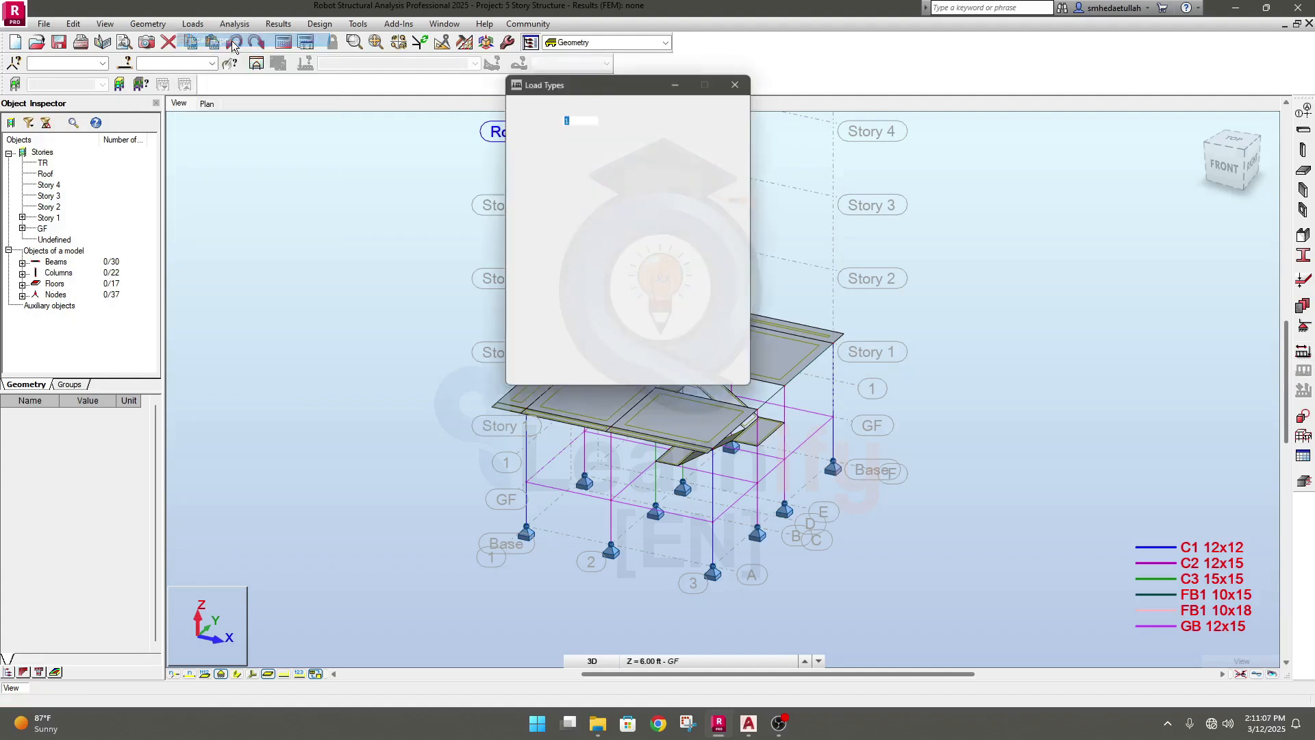
pyautogui.moveTo(590, 77); pyautogui.dragTo(310, 202)
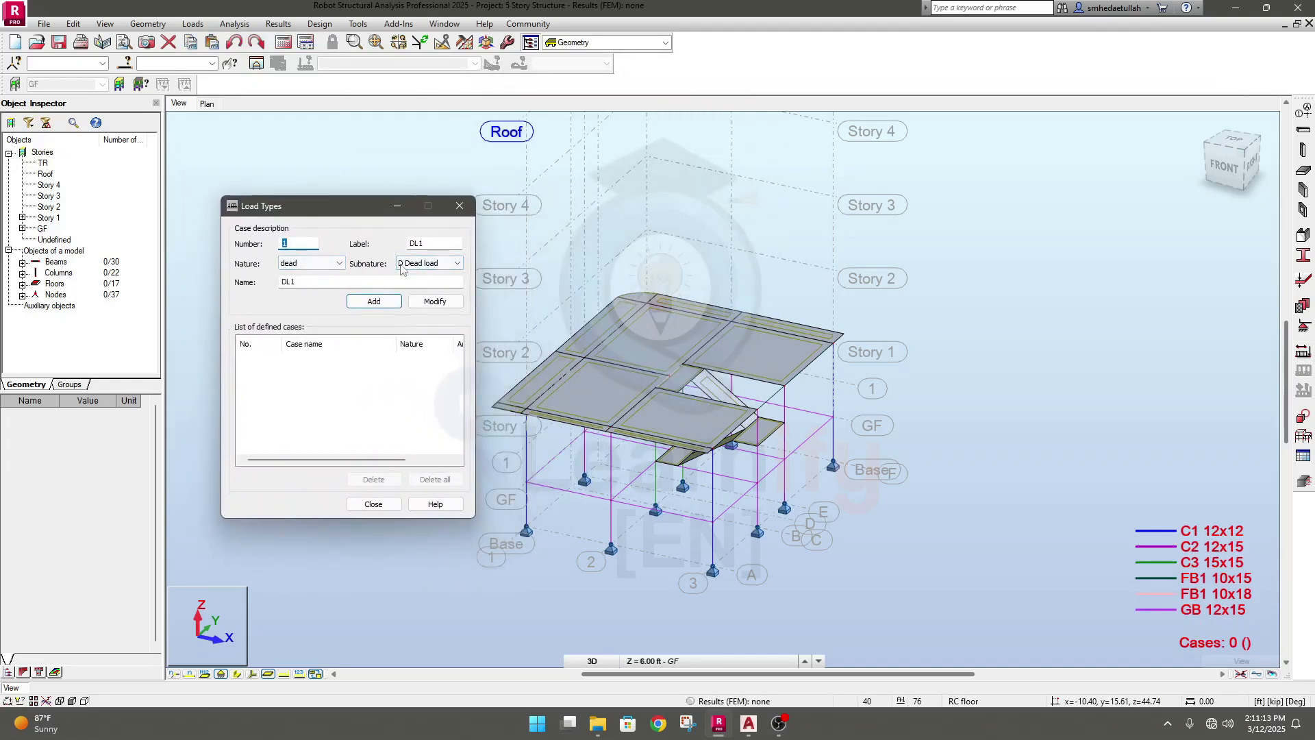
pyautogui.click(430, 264)
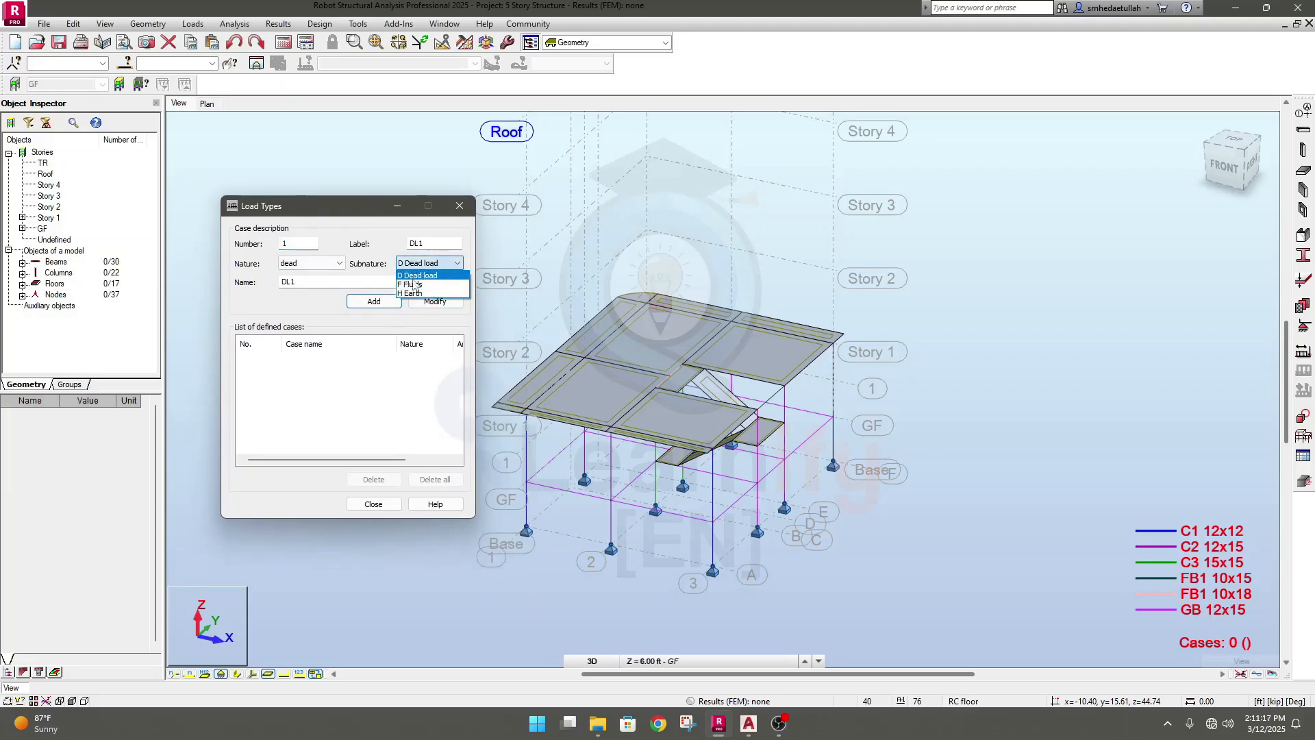
pyautogui.click(339, 213)
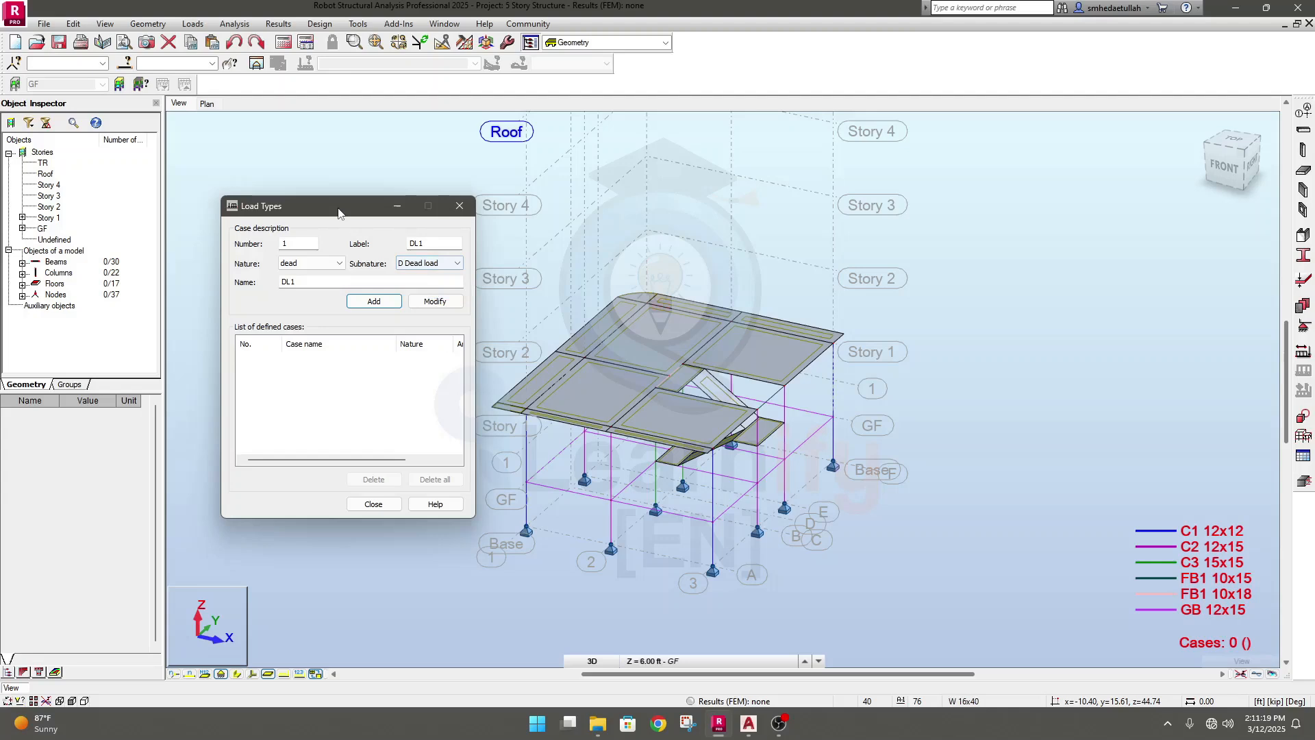
pyautogui.moveTo(339, 213); pyautogui.dragTo(352, 196)
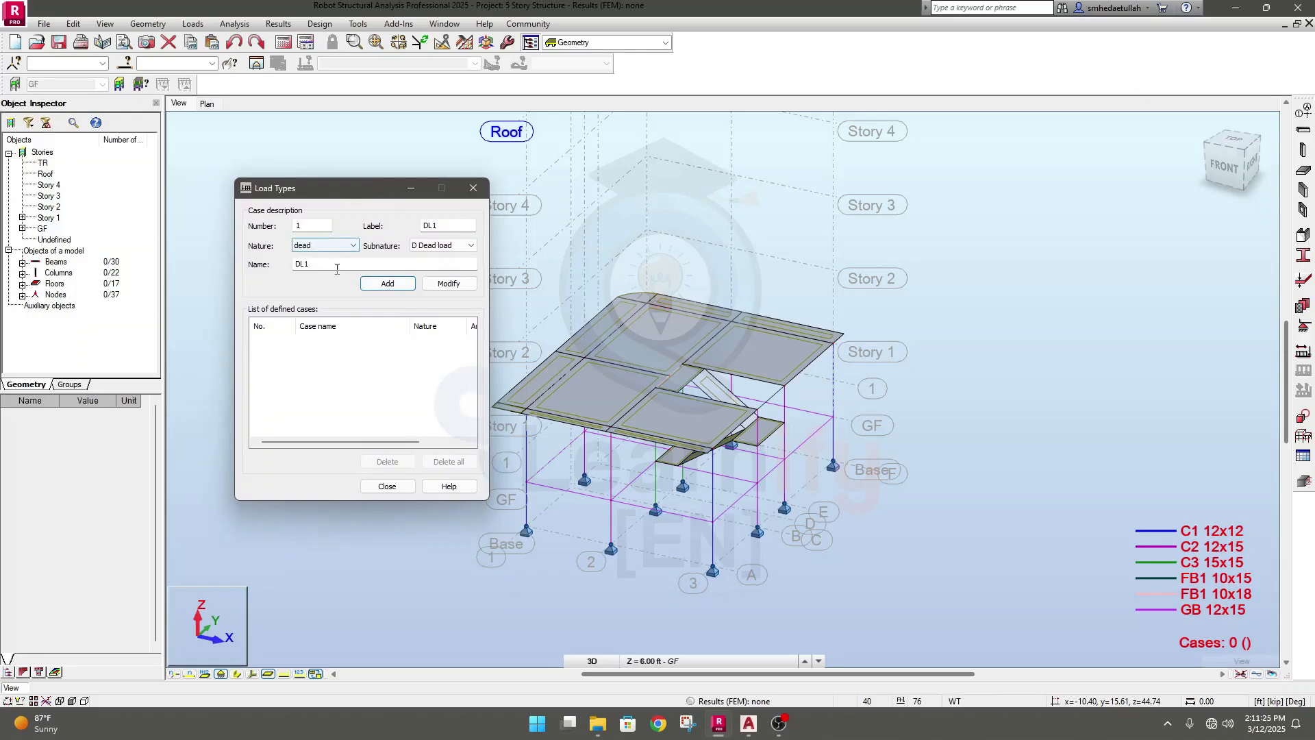
pyautogui.doubleClick(302, 264)
pyautogui.write('DL SW')
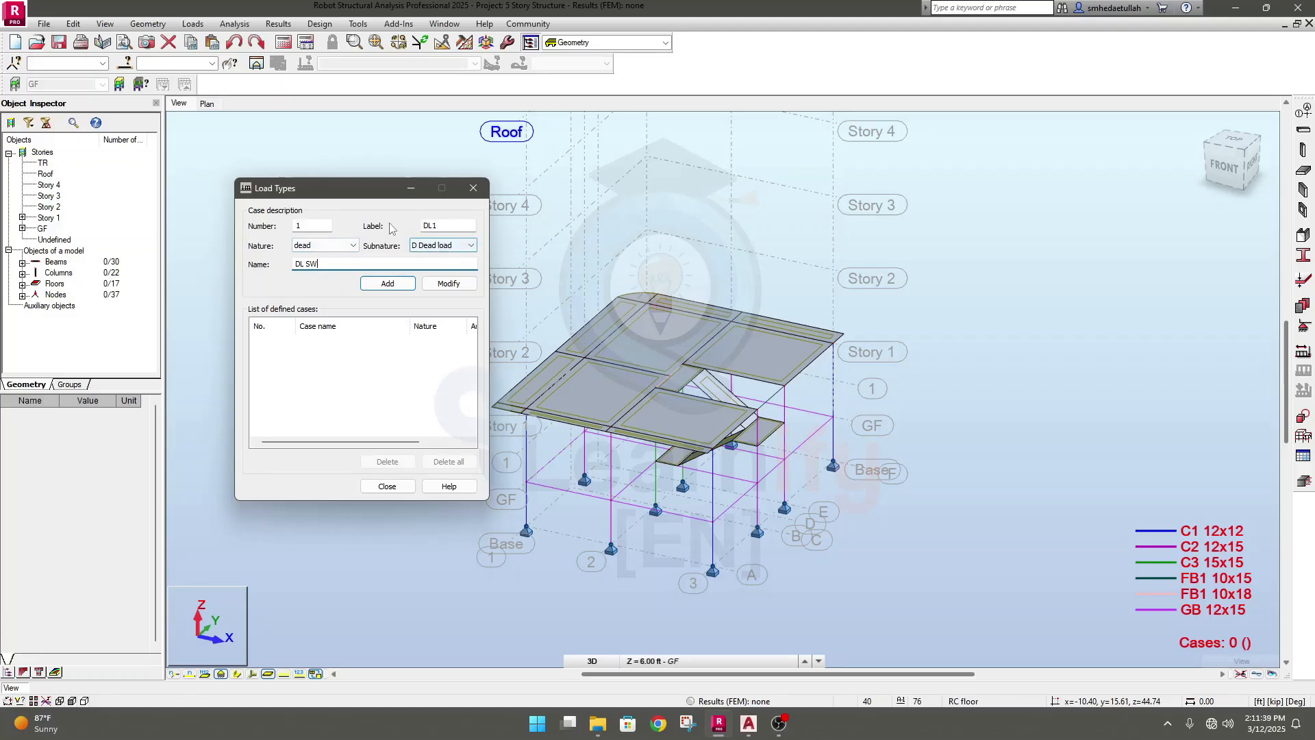
pyautogui.click(446, 225)
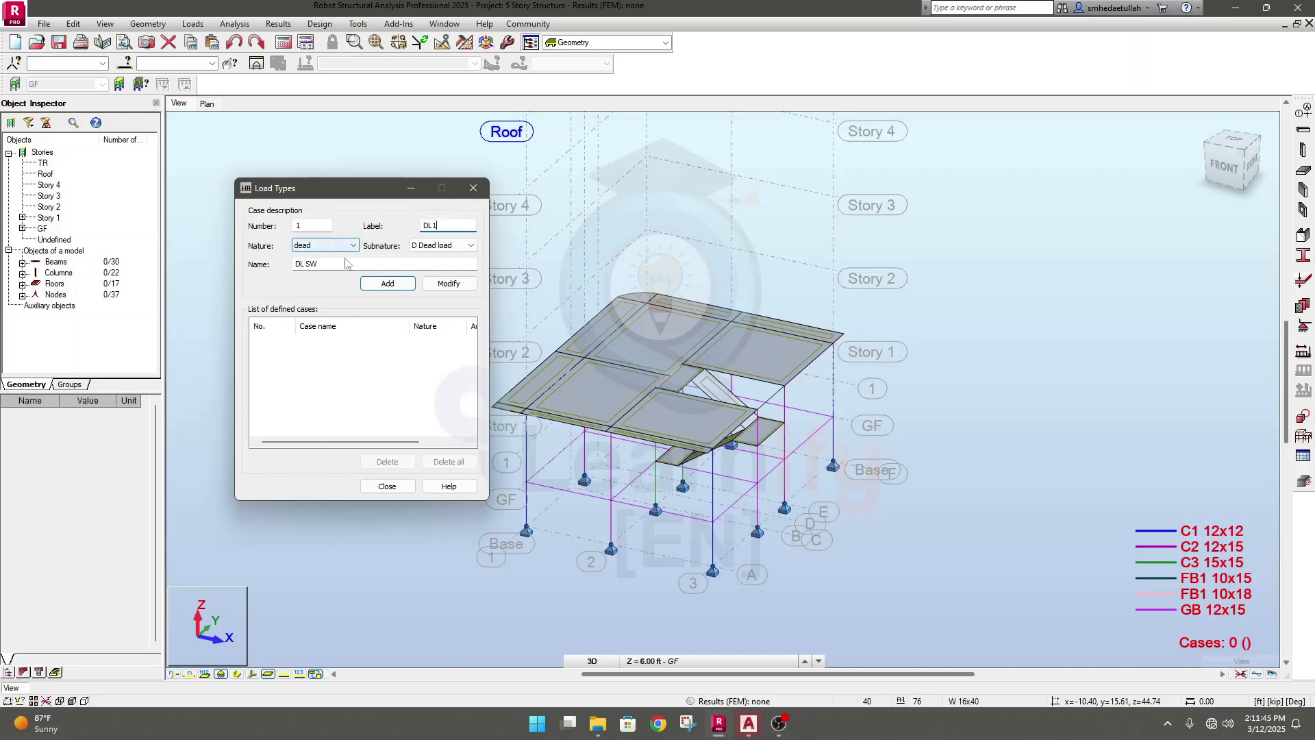
pyautogui.click(395, 285)
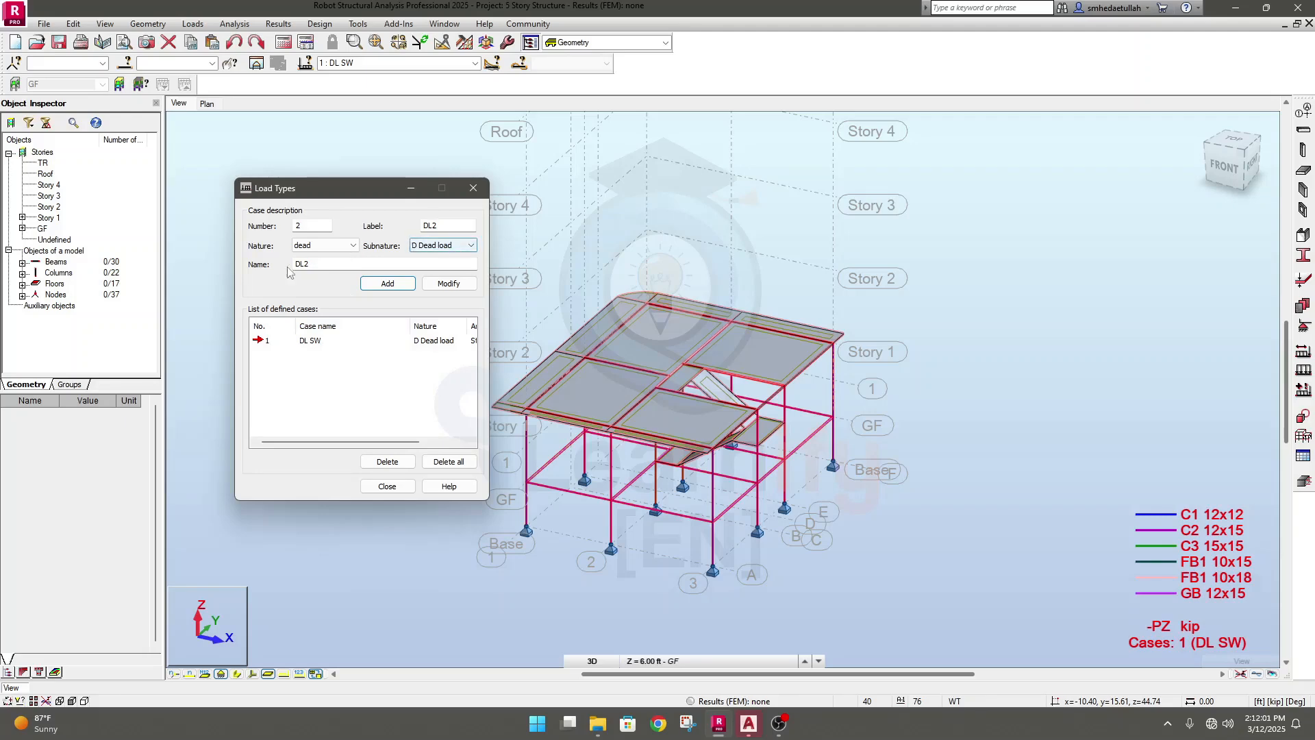
# Step: Add a second dead load case named DL FF
pyautogui.moveTo(322, 265); pyautogui.dragTo(230, 275)
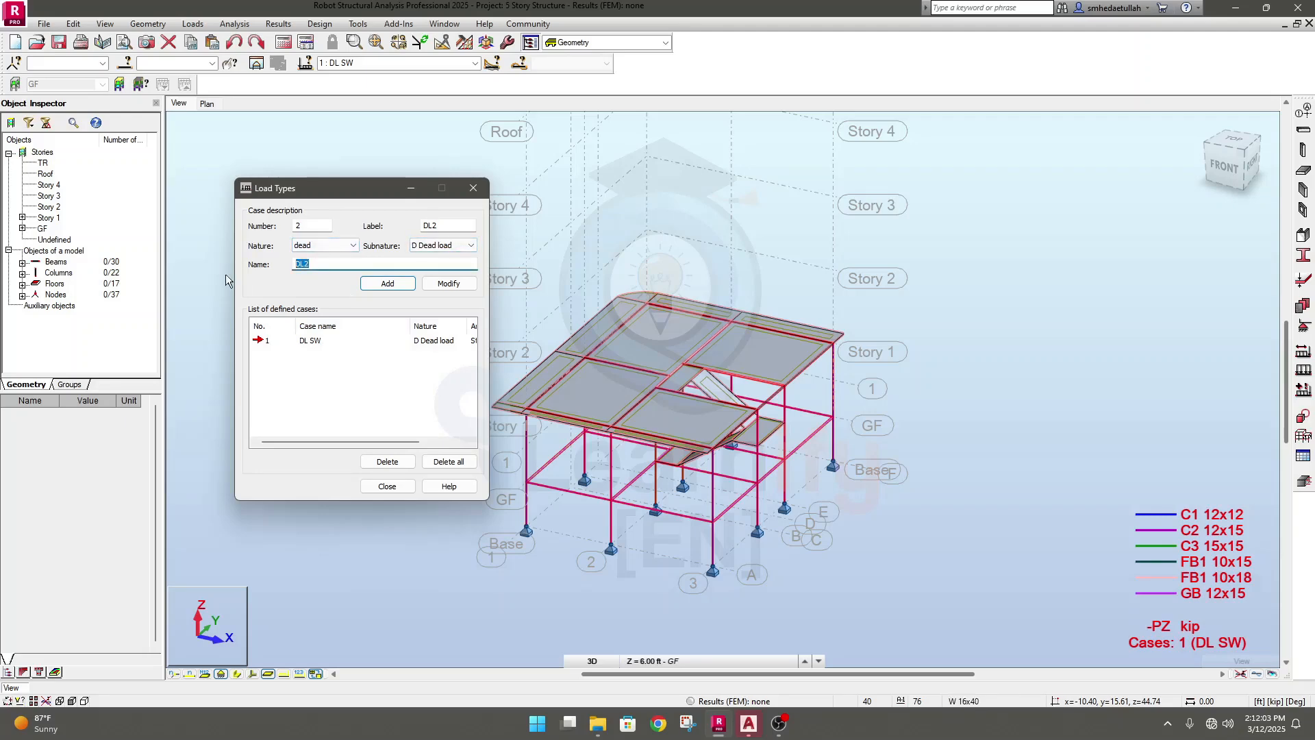
pyautogui.doubleClick(455, 226)
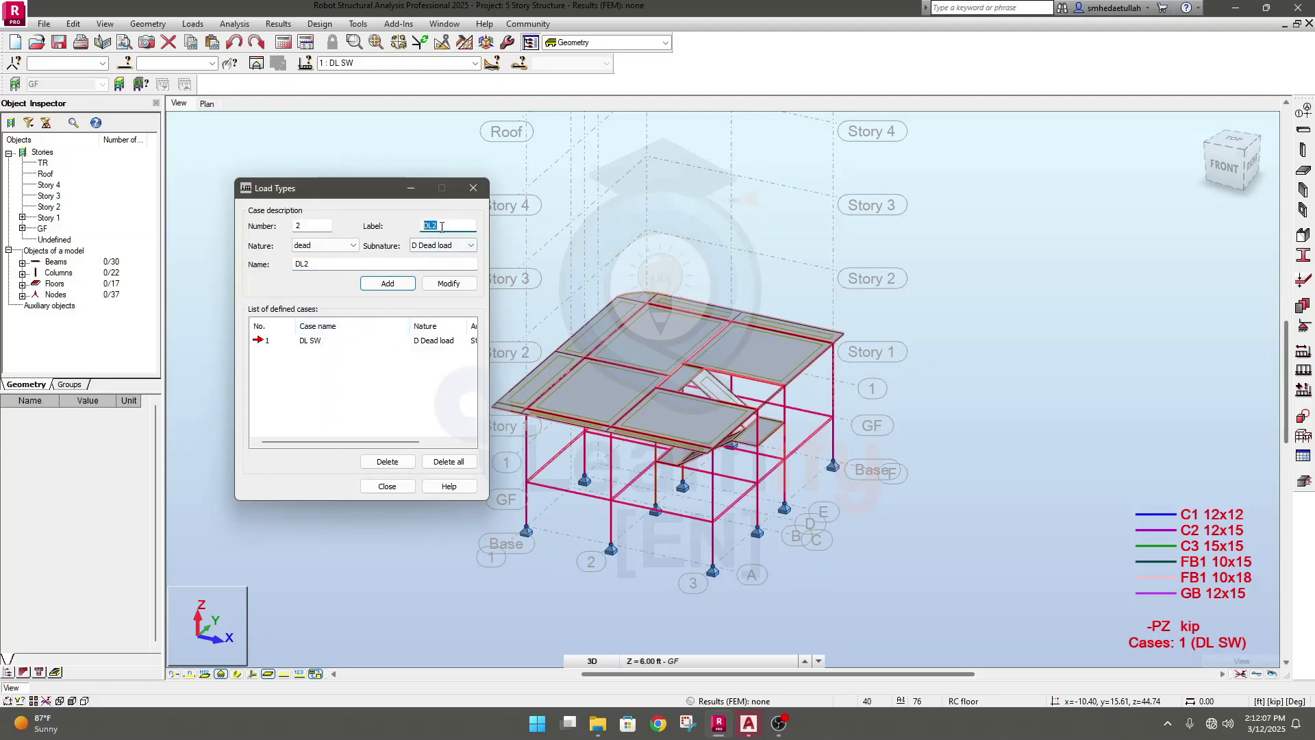
pyautogui.doubleClick(319, 263)
pyautogui.write('DL ')
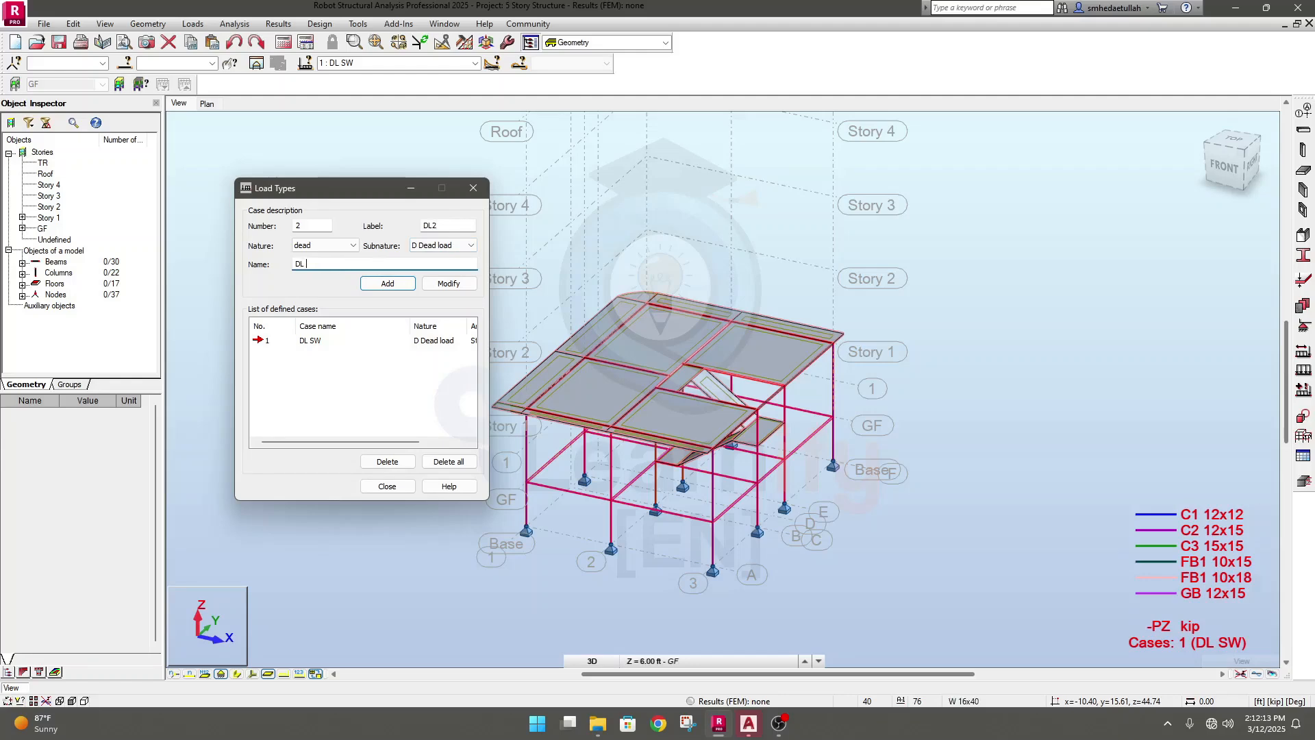
pyautogui.write('FF')
pyautogui.click(399, 285)
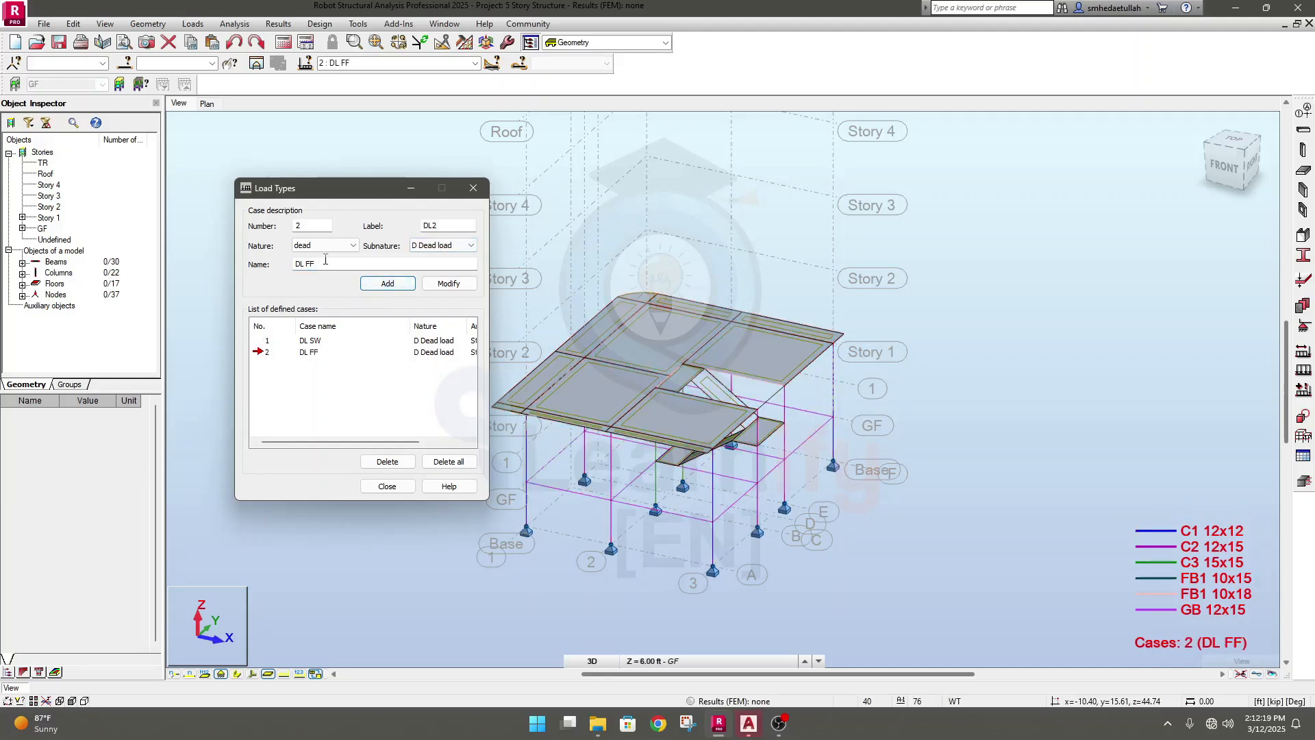
# Step: Add a third dead load case named DL PW
pyautogui.moveTo(326, 259); pyautogui.dragTo(310, 259)
pyautogui.write('PW')
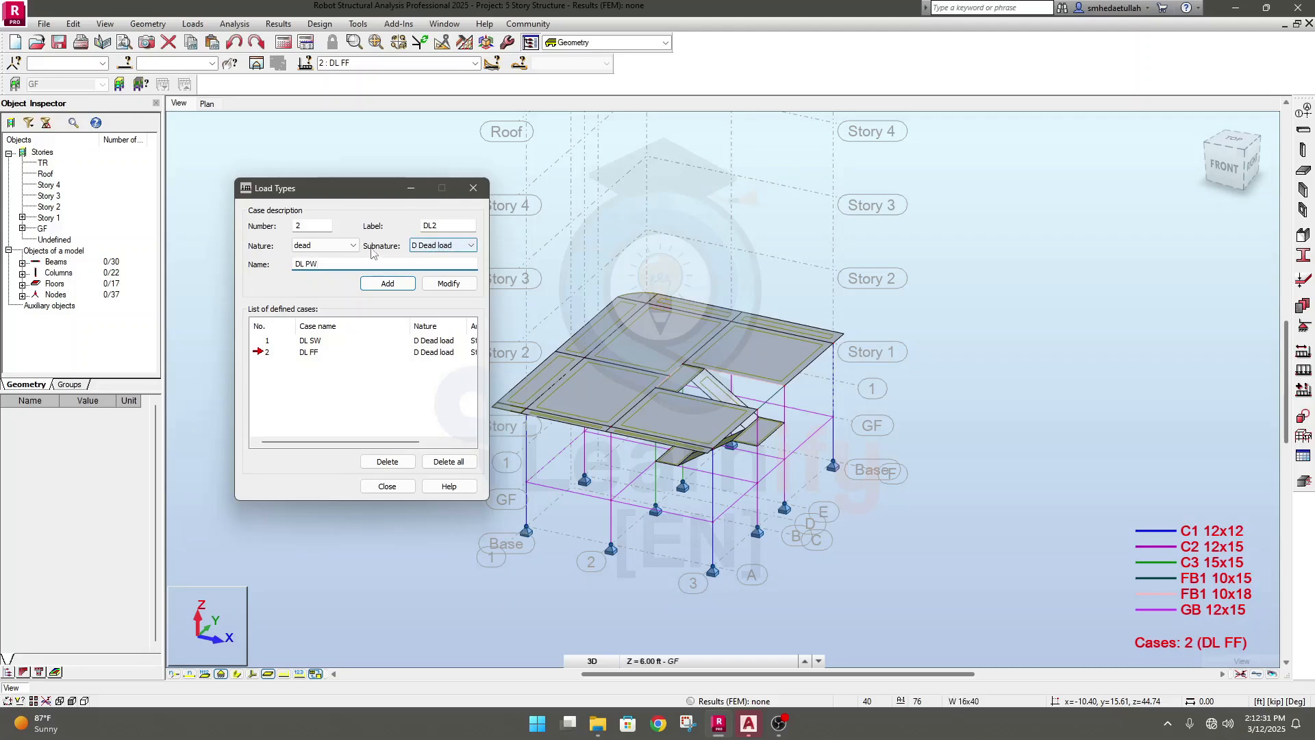
pyautogui.click(387, 284)
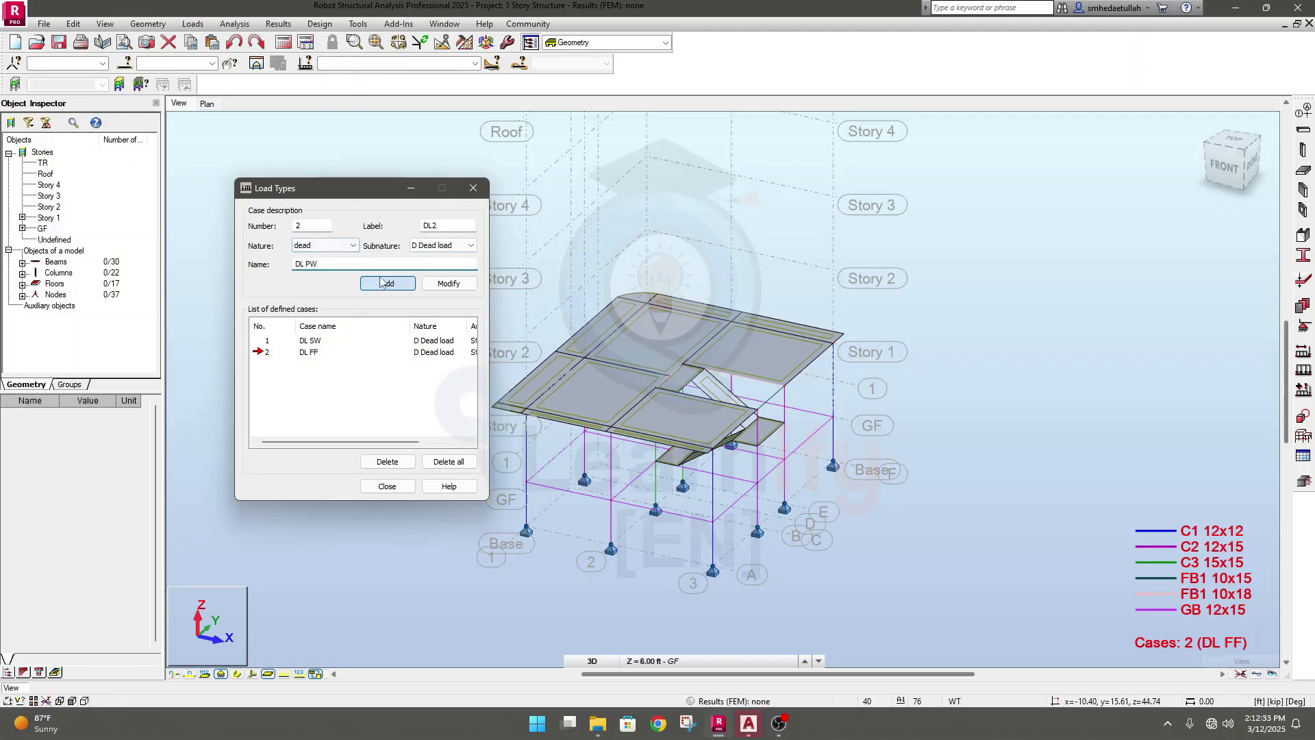
# Step: Enter LLf as the name of a new load case and set its nature to live
pyautogui.moveTo(331, 266); pyautogui.dragTo(296, 264)
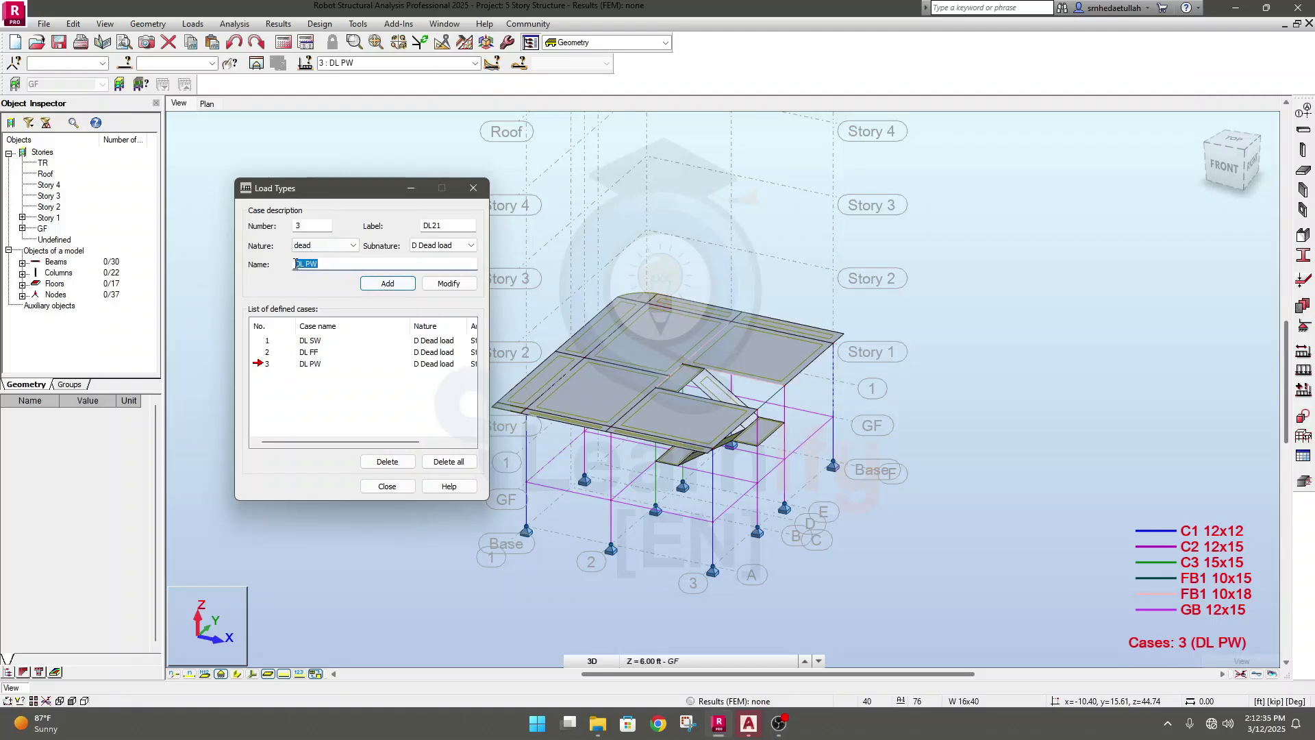
pyautogui.click(330, 269)
pyautogui.moveTo(321, 265); pyautogui.dragTo(281, 267)
pyautogui.write('LL')
pyautogui.write('f')
pyautogui.click(326, 245)
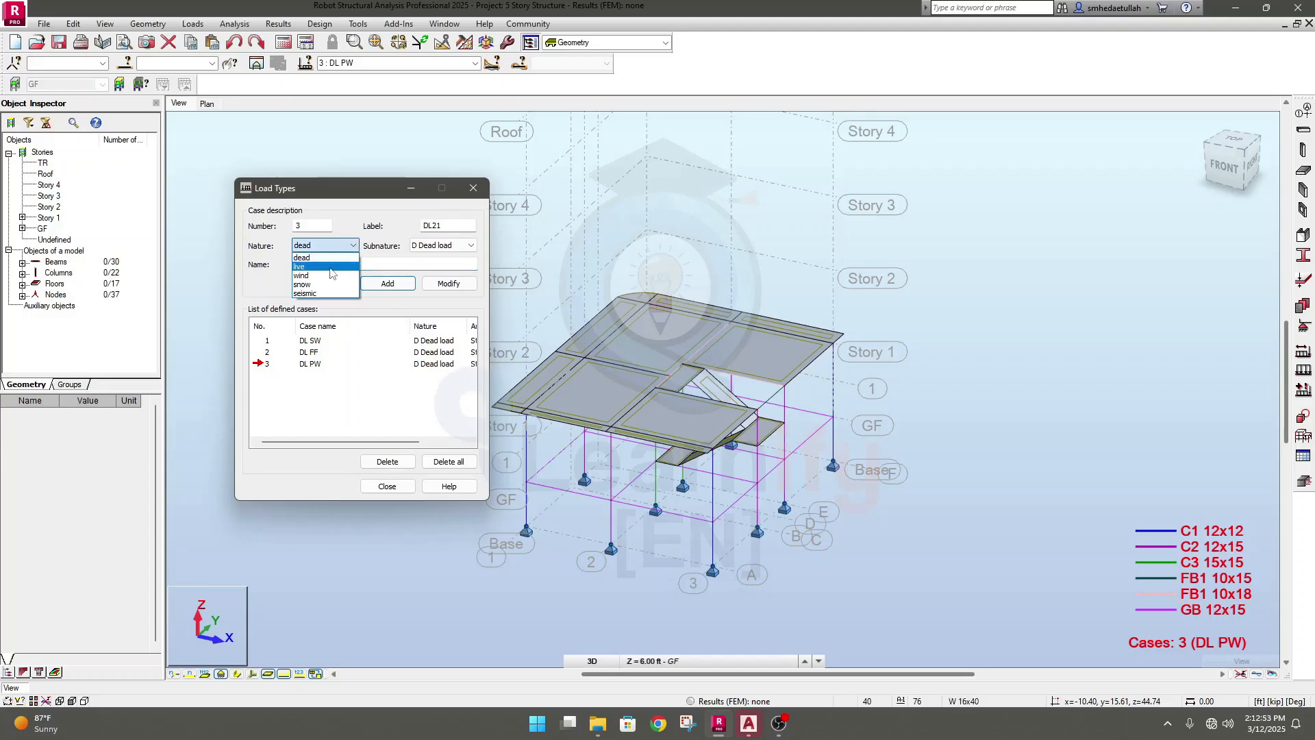
pyautogui.click(331, 273)
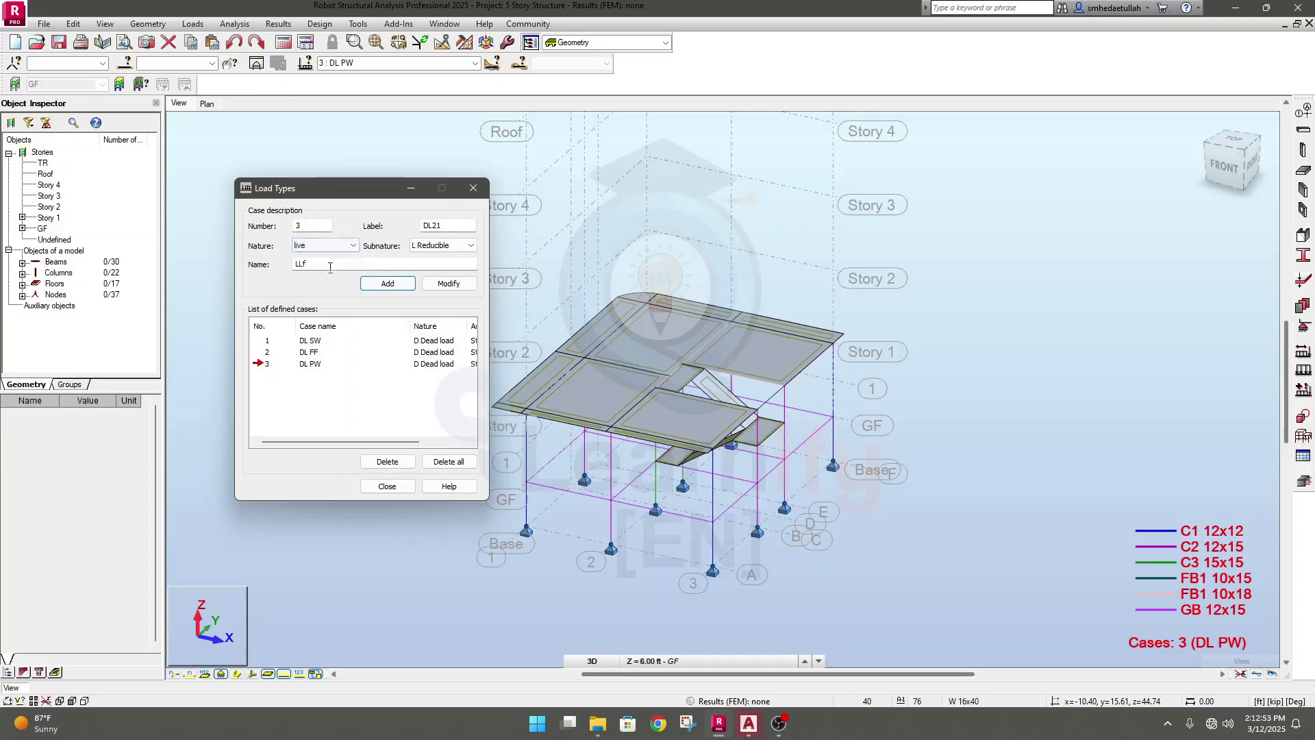
# Step: Set the LLf case's subnature to L Unreducible and its label to LL1, and add it to the defined cases
pyautogui.click(472, 245)
pyautogui.click(449, 267)
pyautogui.moveTo(448, 226); pyautogui.dragTo(421, 228)
pyautogui.write('LL')
pyautogui.write('4')
pyautogui.write('1')
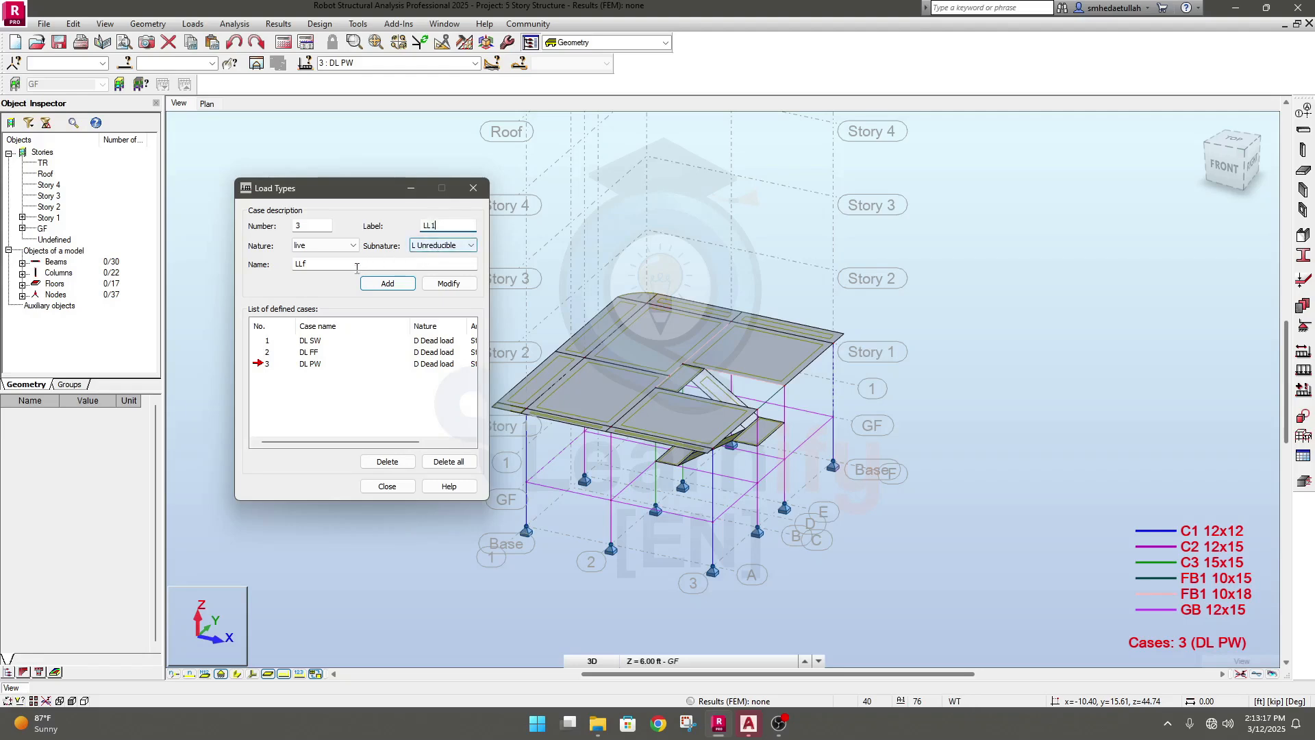
pyautogui.click(395, 285)
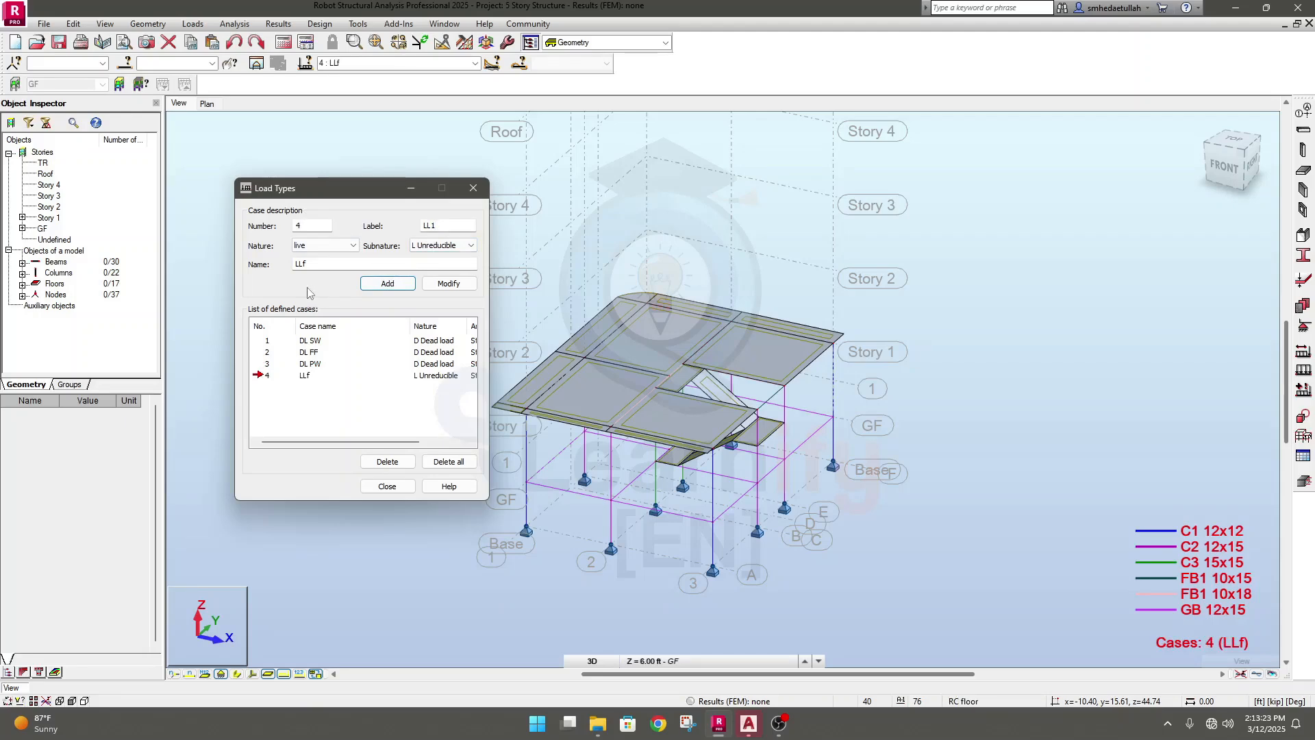
# Step: Add a load case named LLr with snow nature and Lr Roof live subnature
pyautogui.moveTo(309, 263); pyautogui.dragTo(296, 261)
pyautogui.write('L')
pyautogui.click(313, 246)
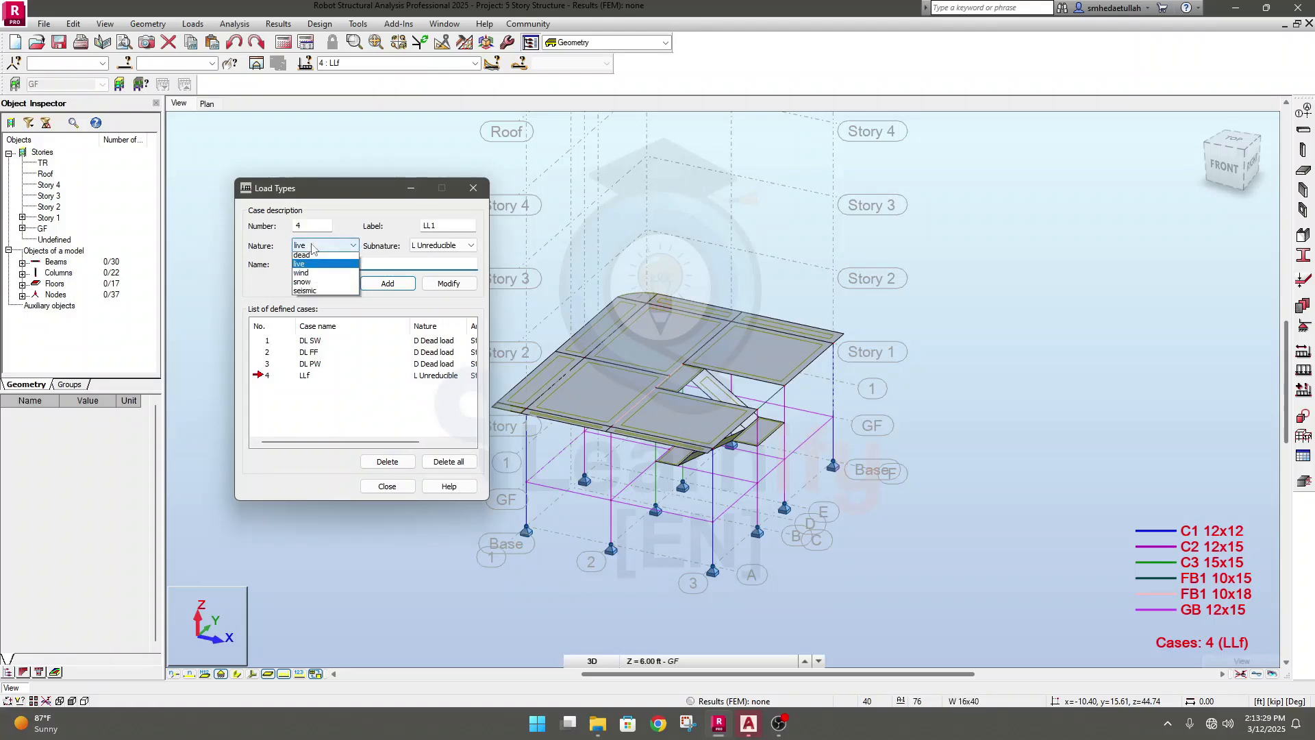
pyautogui.click(321, 285)
pyautogui.click(441, 246)
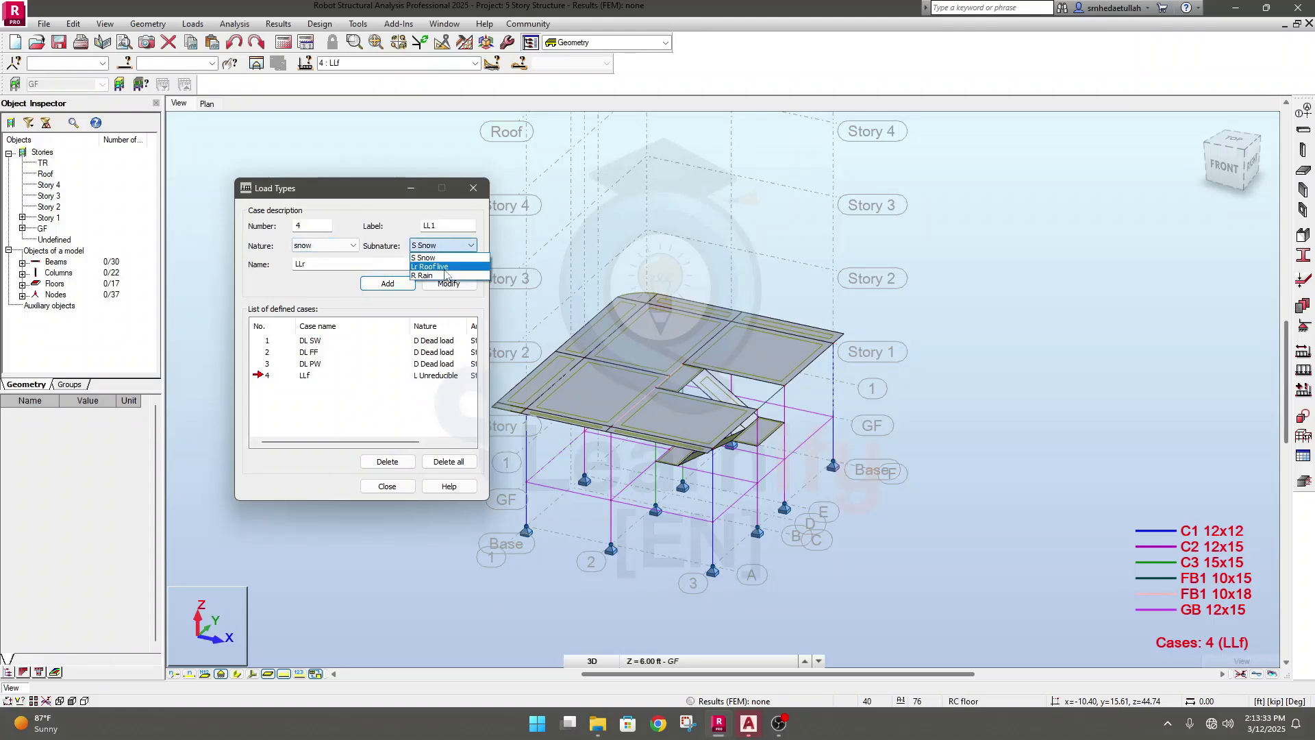
pyautogui.click(444, 266)
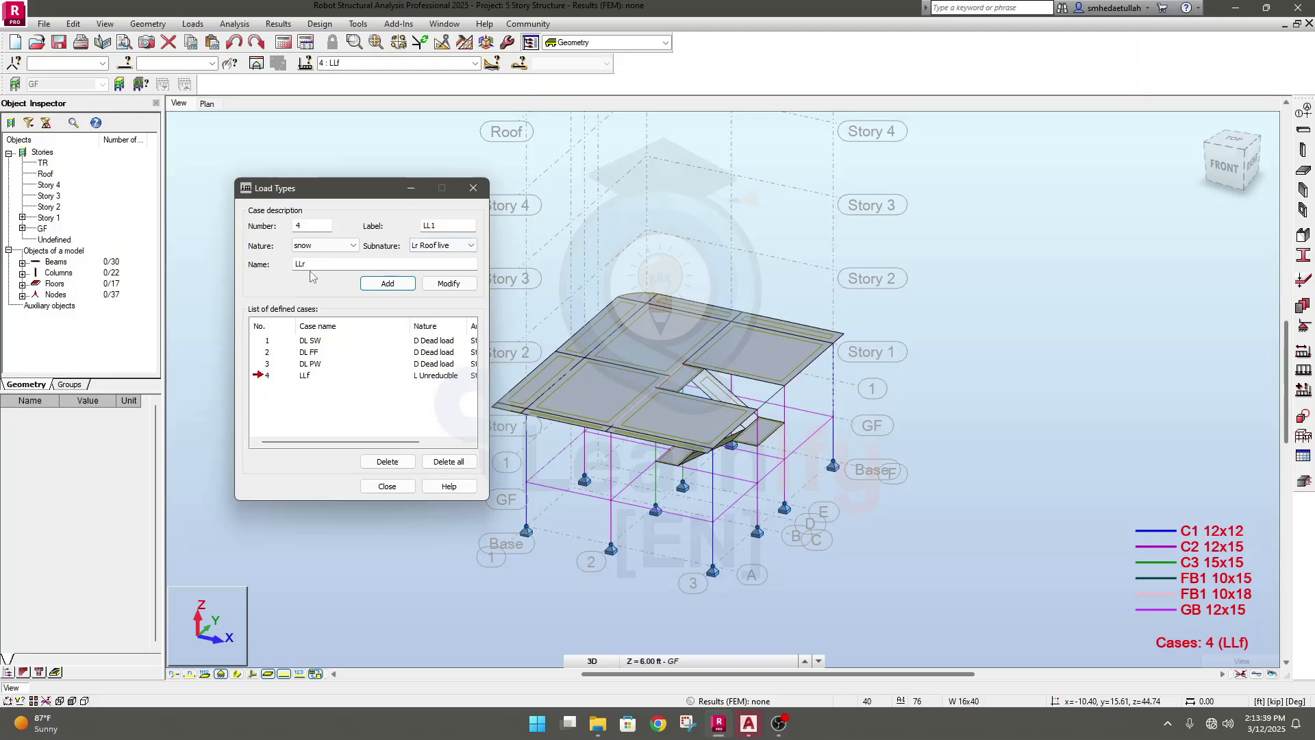
pyautogui.click(410, 285)
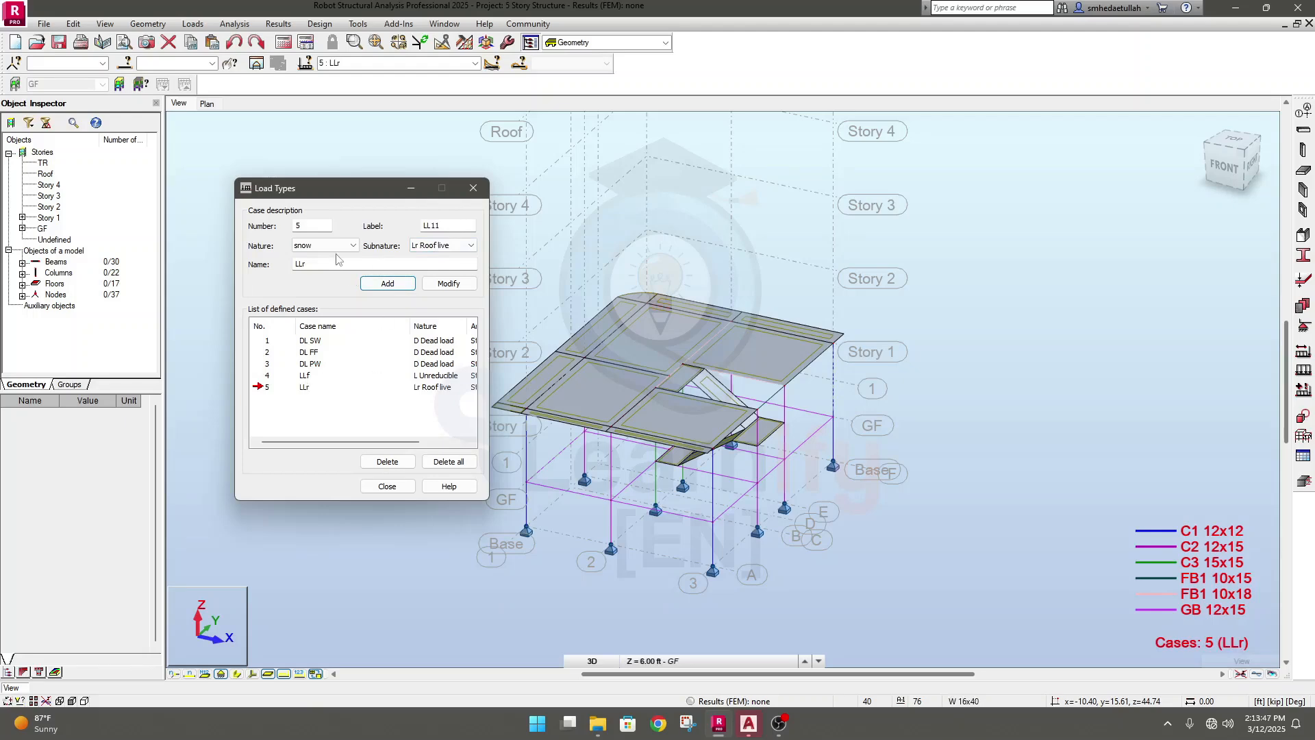
# Step: Add a load case named LLw with live nature and L Unreducible subnature
pyautogui.moveTo(310, 265); pyautogui.dragTo(303, 264)
pyautogui.click(341, 248)
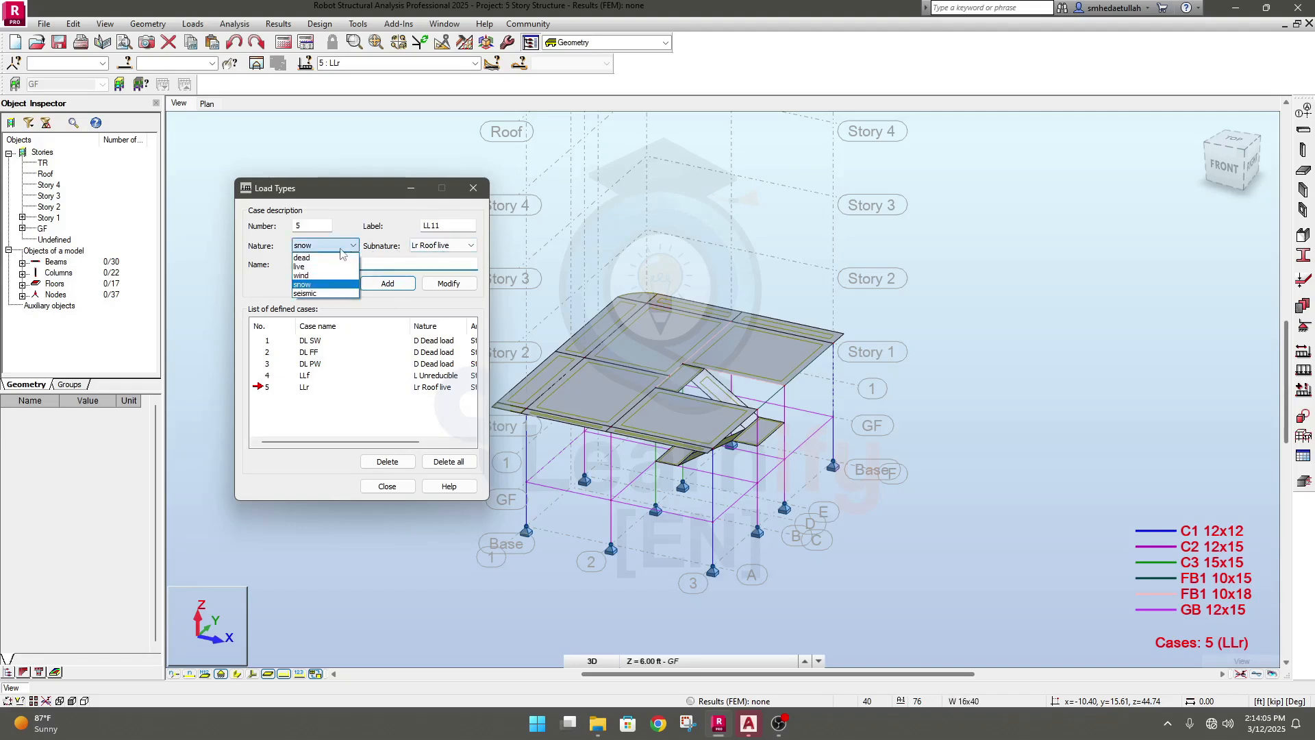
pyautogui.click(318, 267)
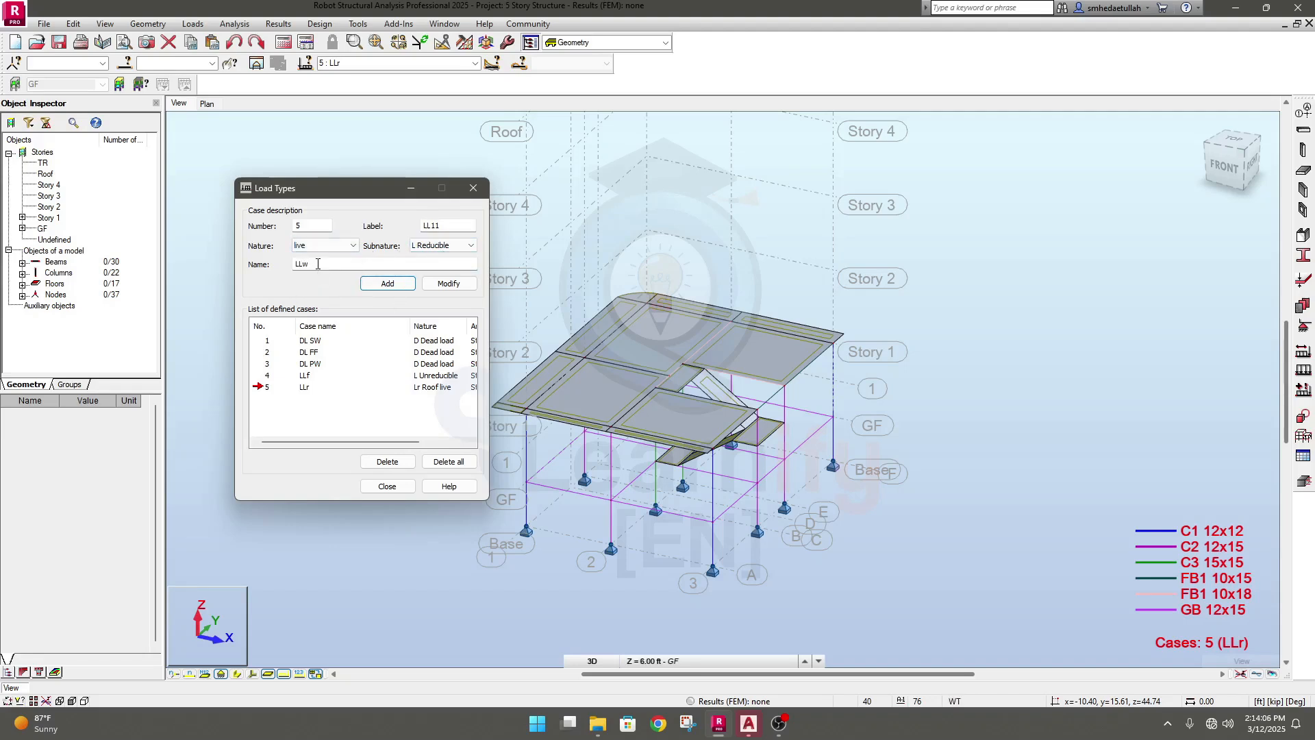
pyautogui.click(435, 246)
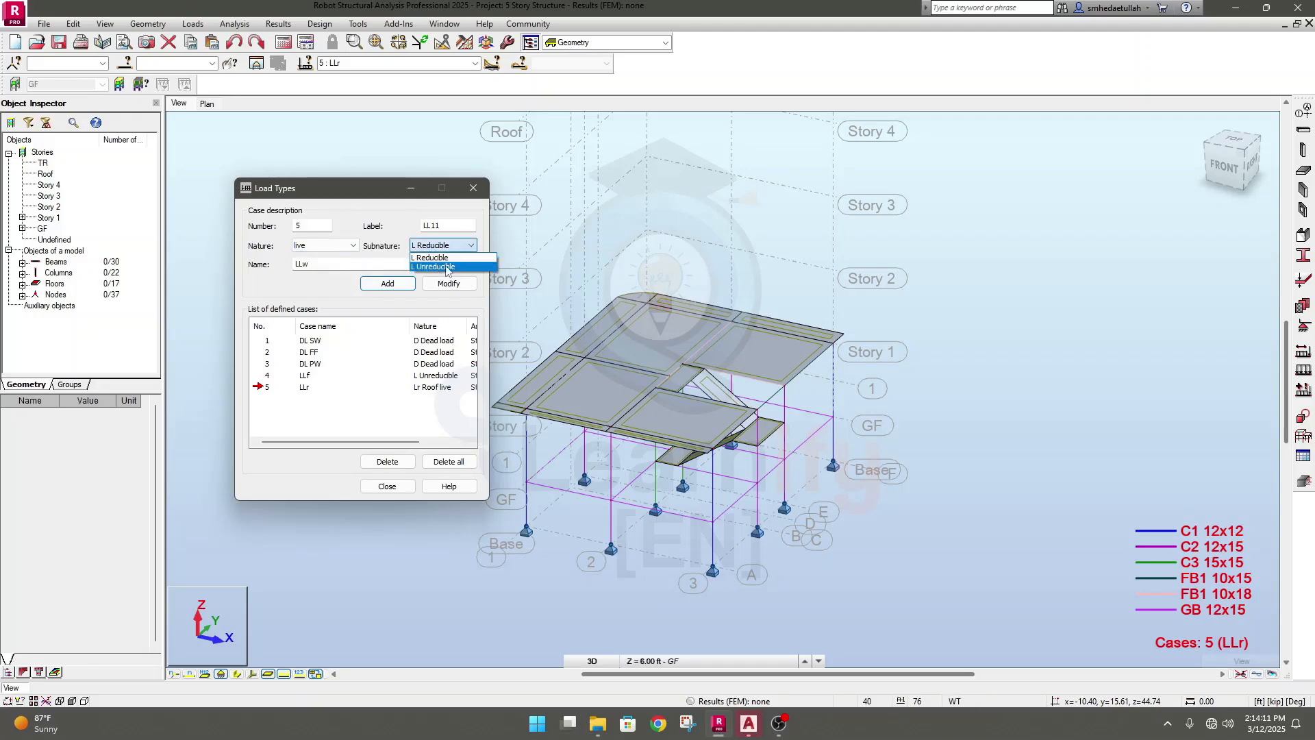
pyautogui.click(437, 267)
pyautogui.click(433, 247)
pyautogui.click(444, 268)
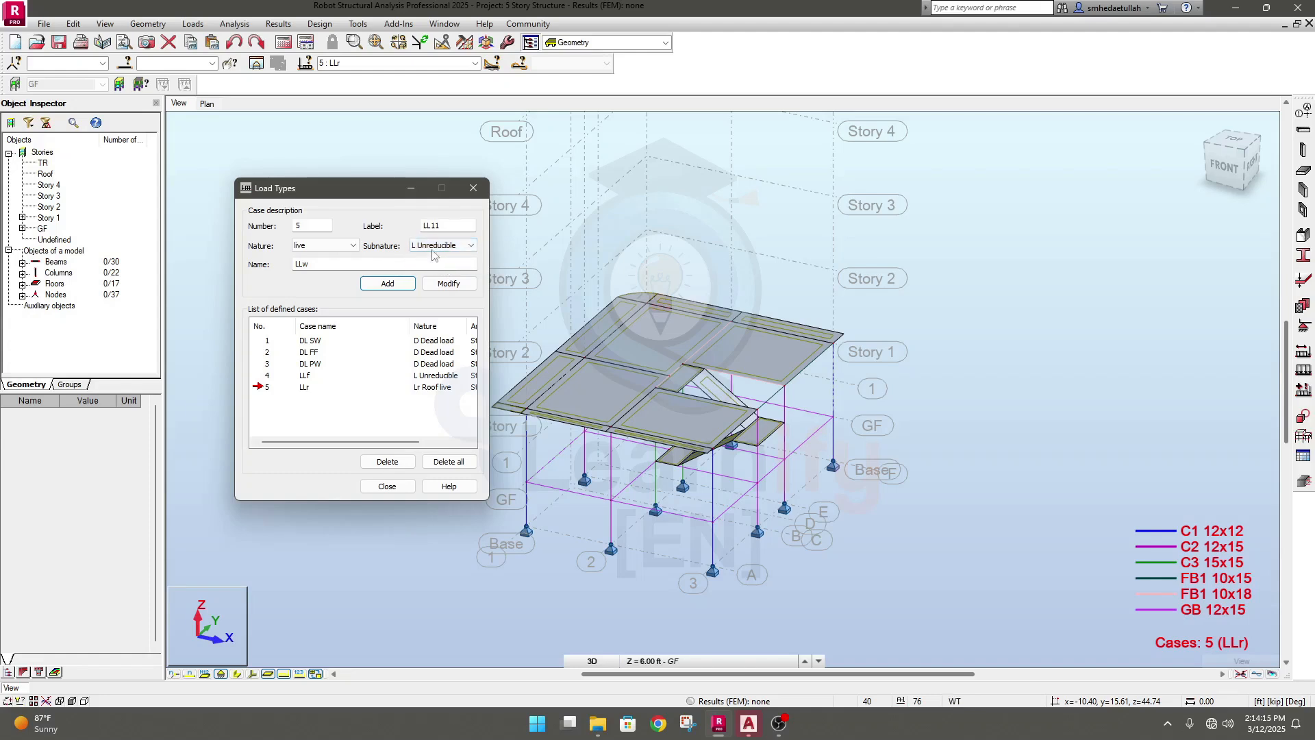
pyautogui.click(399, 289)
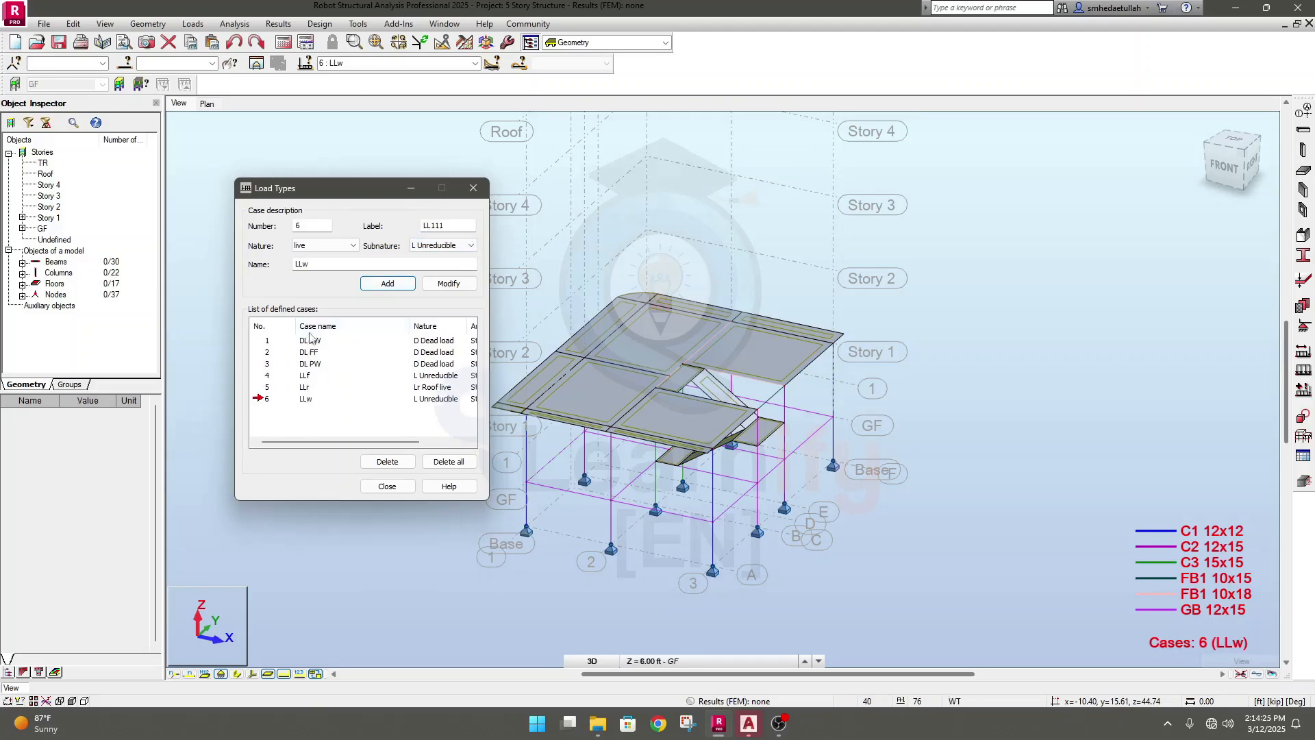
# Step: Add a load case named Ex with seismic nature and label EQ
pyautogui.doubleClick(303, 264)
pyautogui.write('Ex')
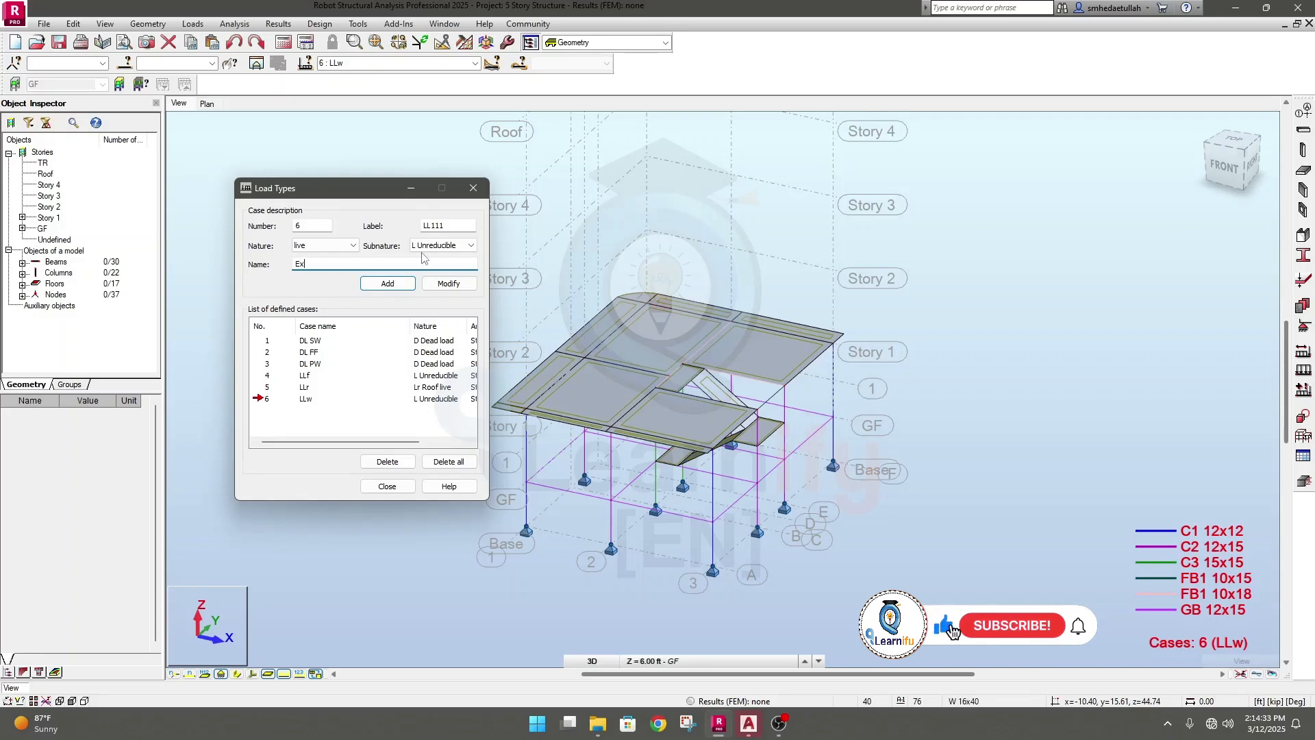
pyautogui.click(326, 247)
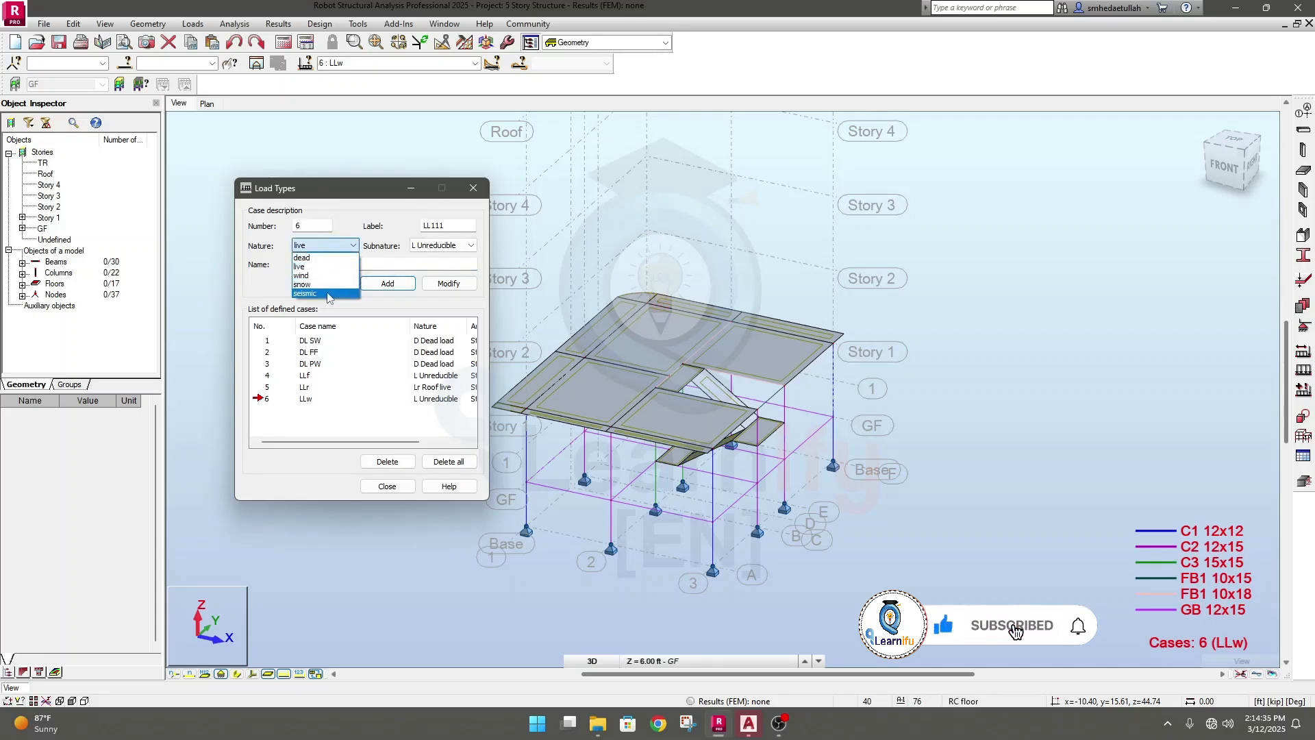
pyautogui.click(305, 293)
pyautogui.doubleClick(450, 224)
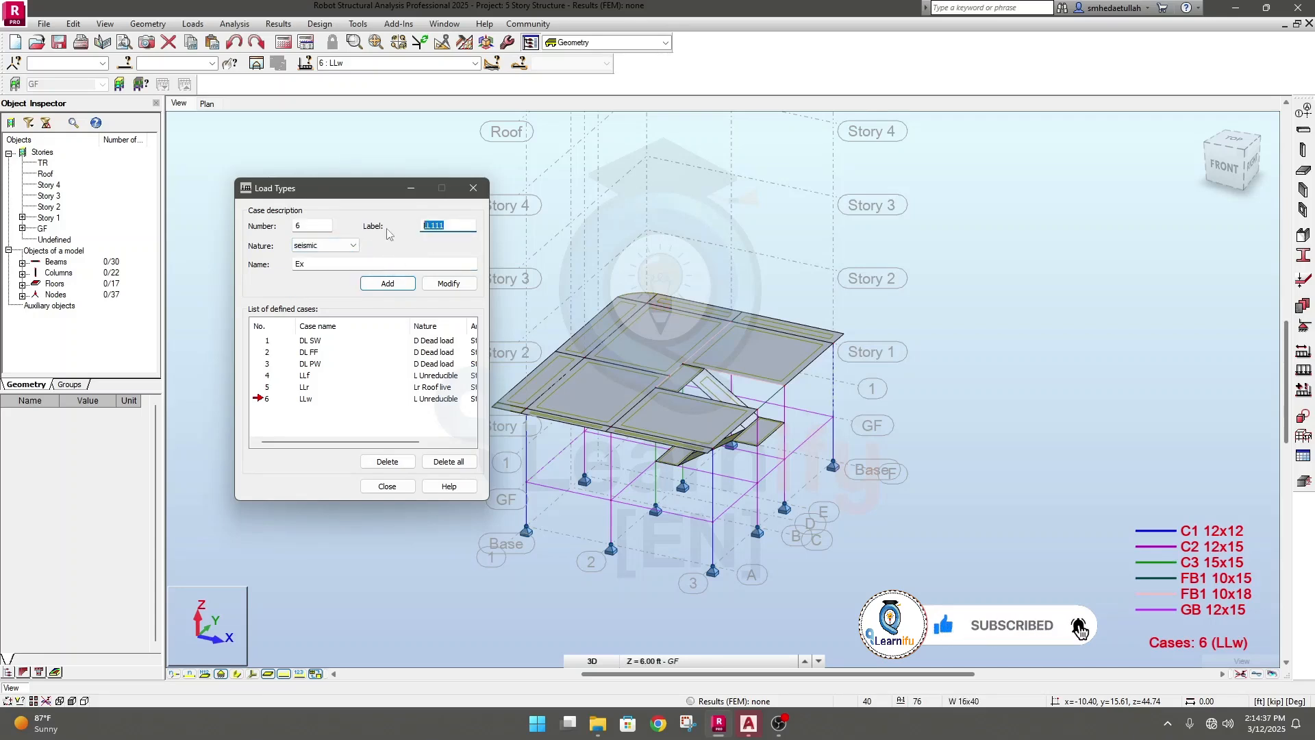
pyautogui.press('BackSpace')
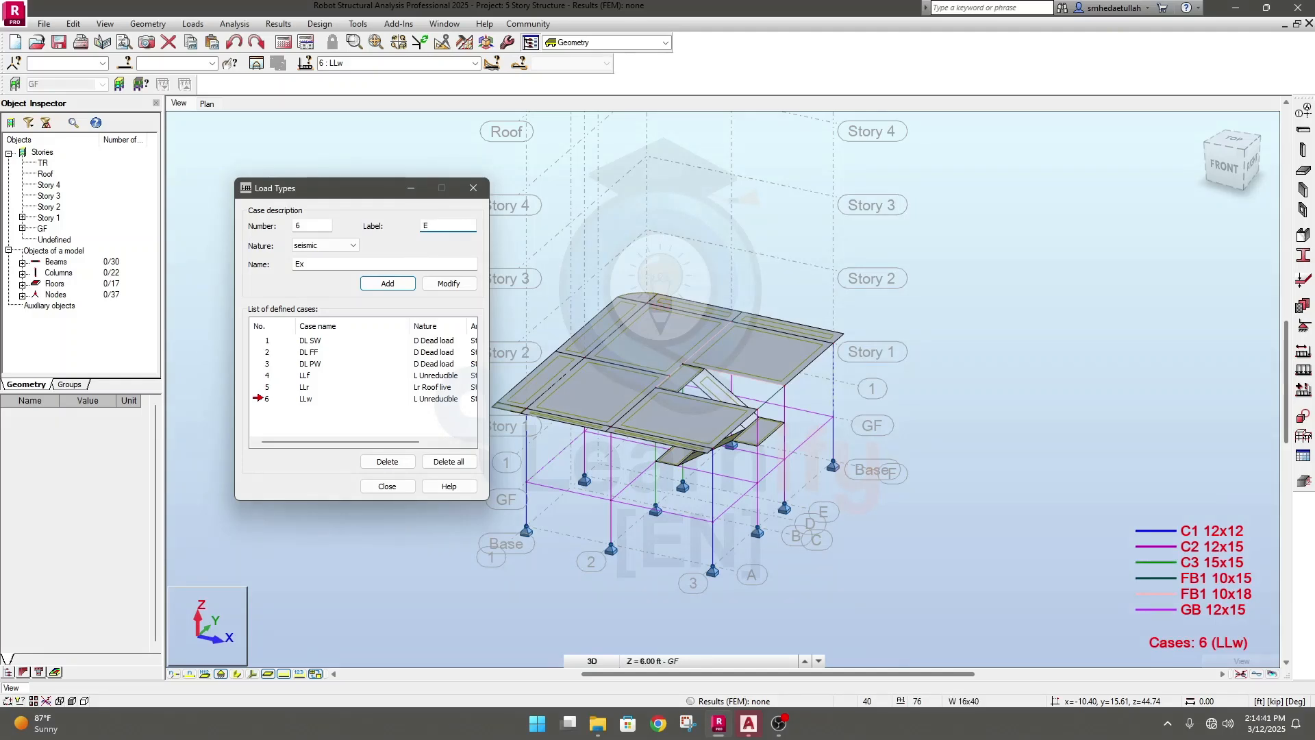
pyautogui.write('EQ')
pyautogui.click(386, 284)
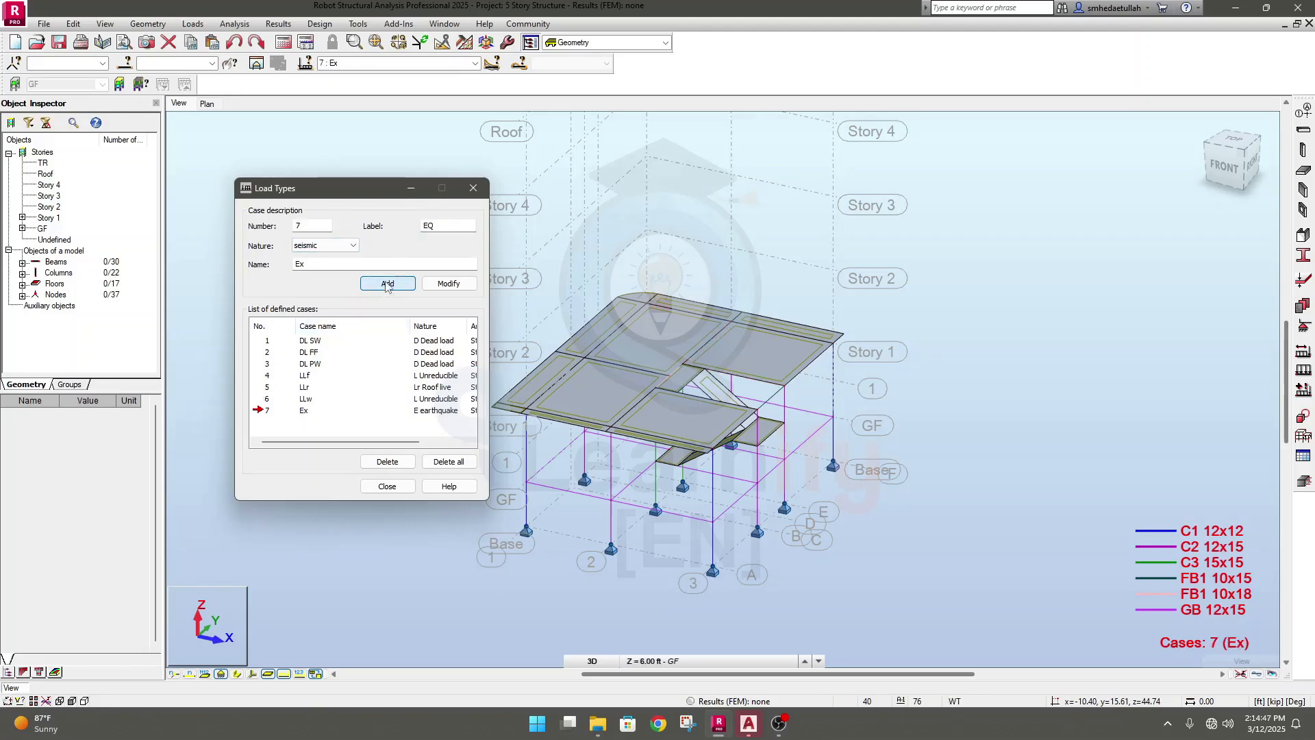
# Step: Add a second seismic load case named Ey
pyautogui.doubleClick(298, 264)
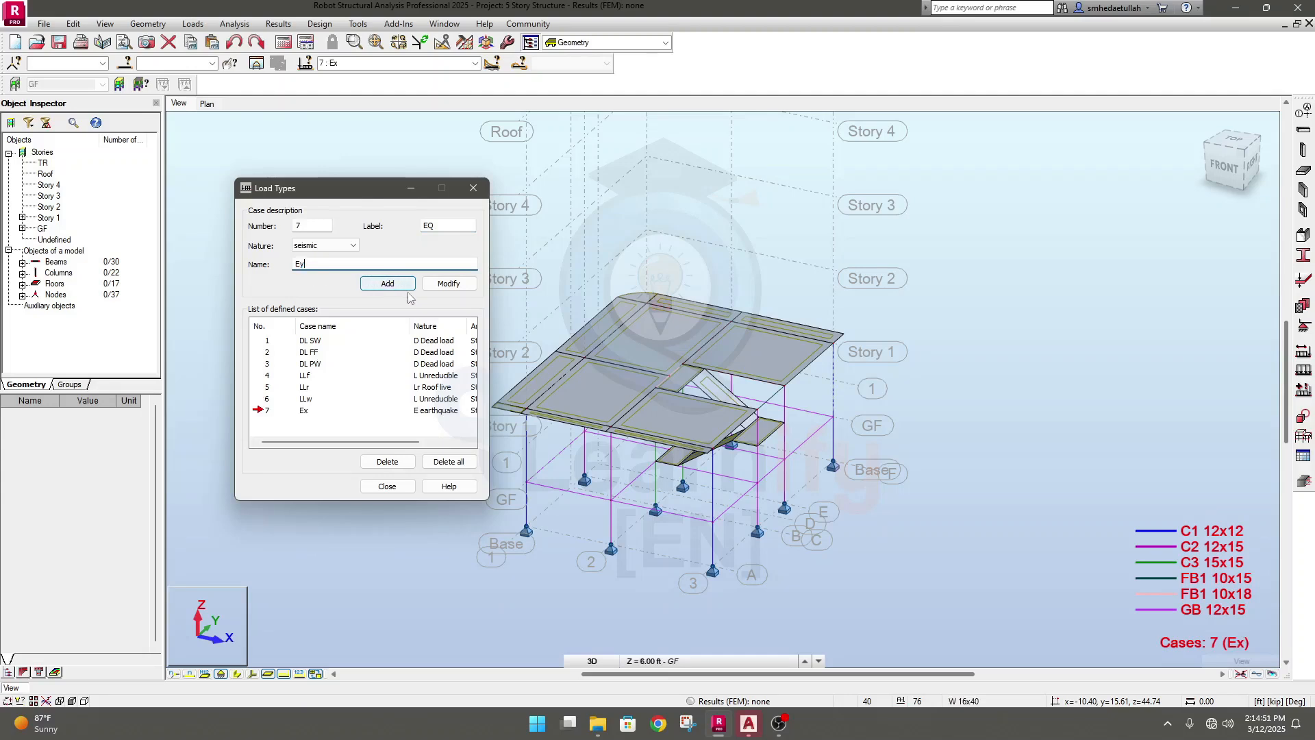
pyautogui.write('Ey')
pyautogui.press('Return')
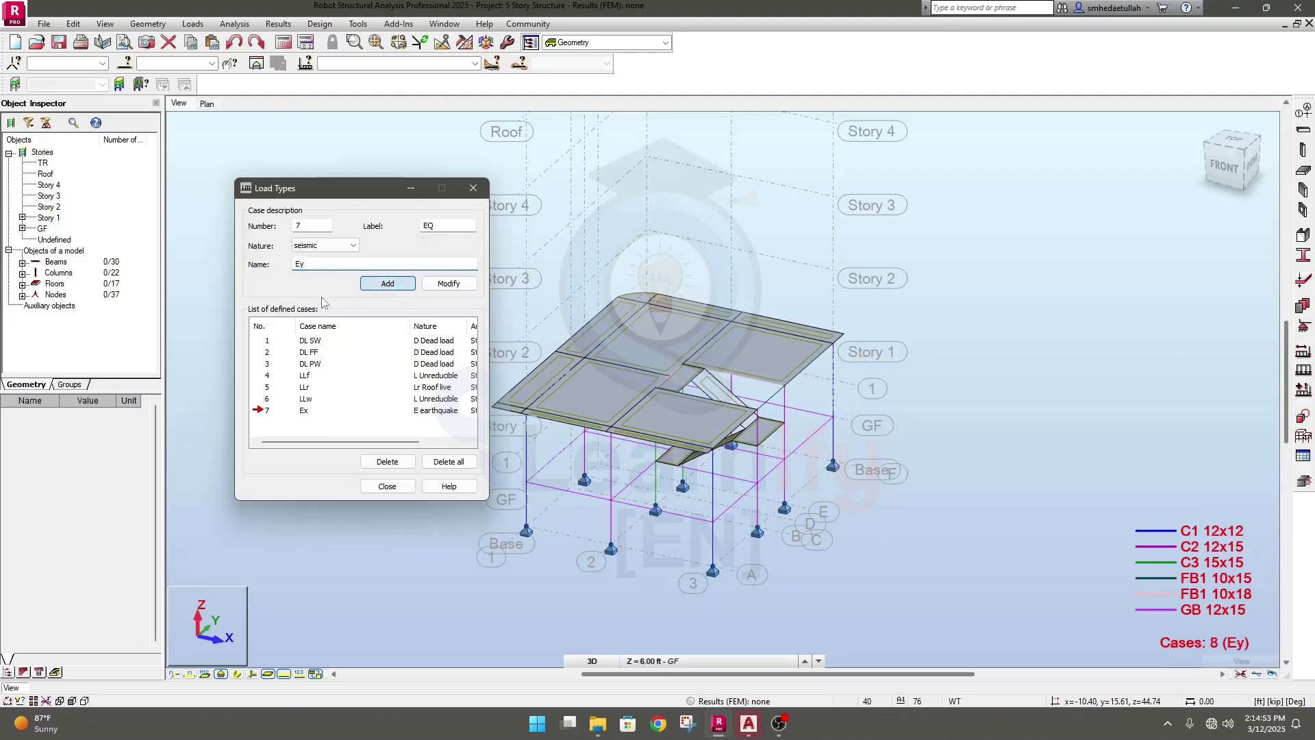
pyautogui.click(306, 263)
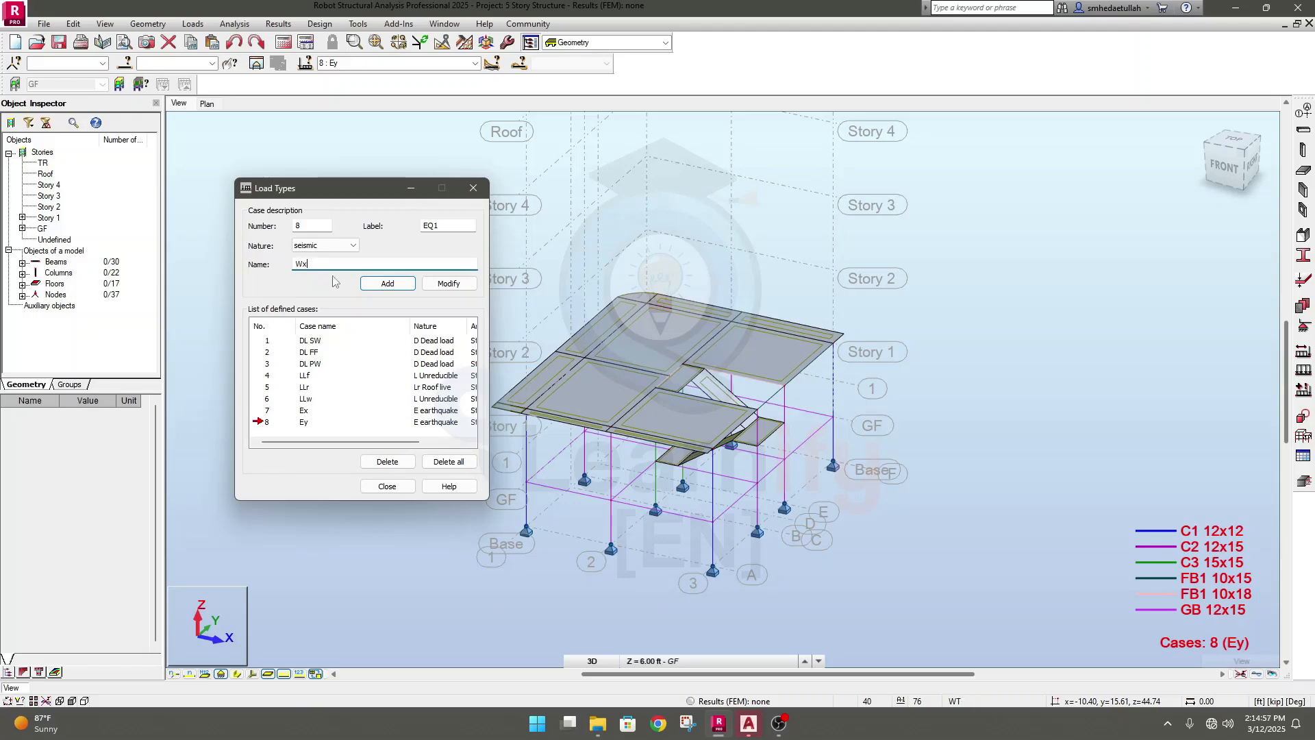
pyautogui.click(382, 285)
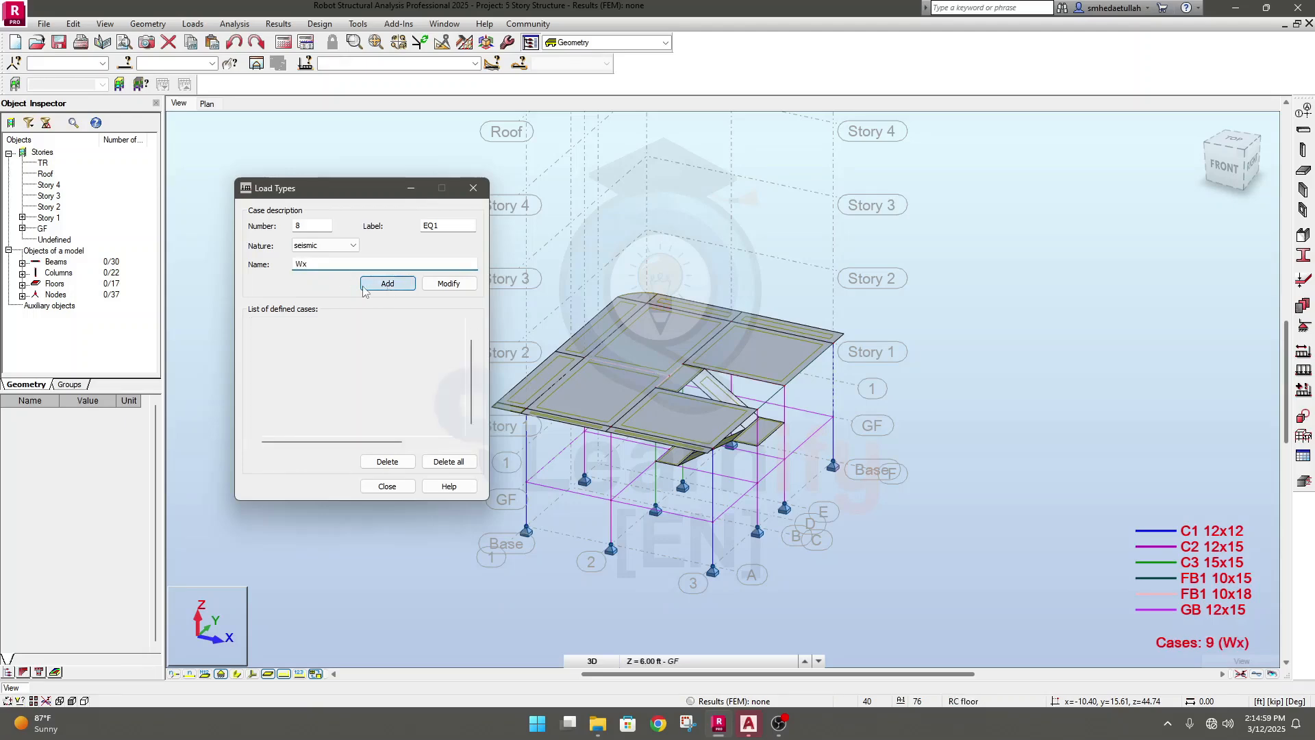
pyautogui.click(272, 422)
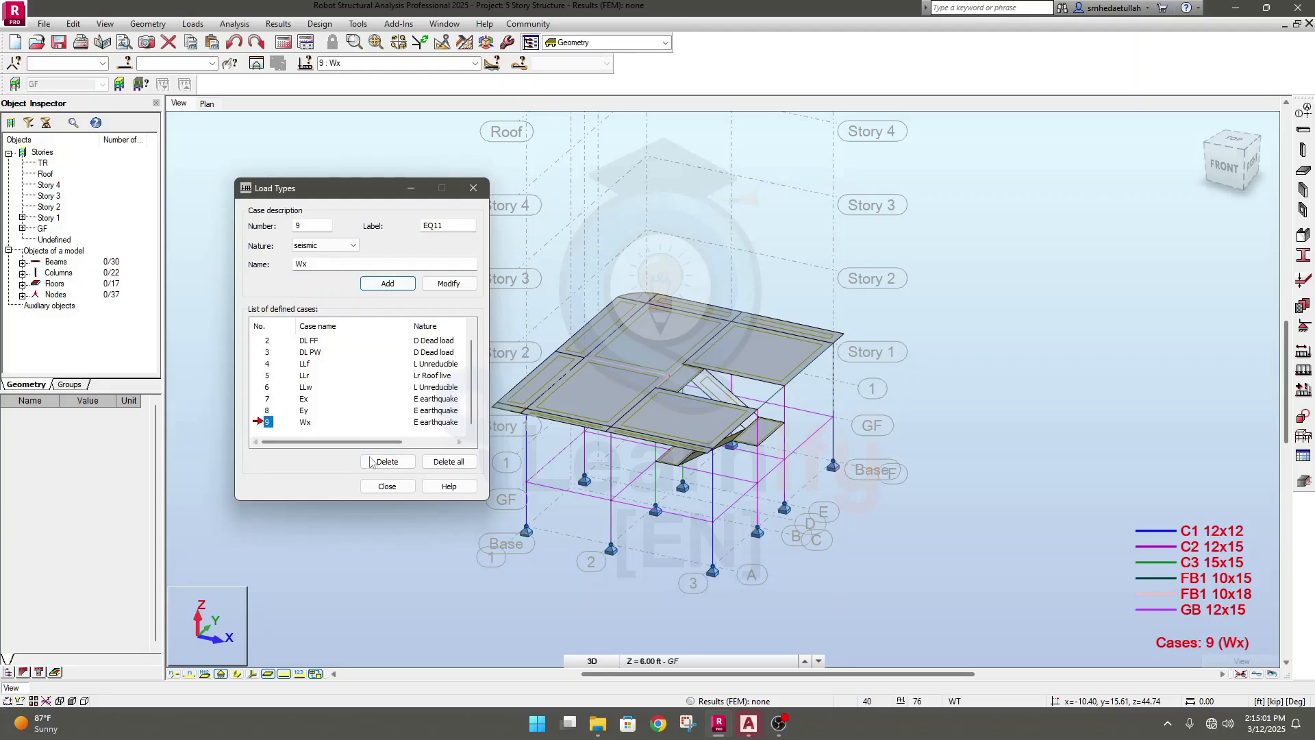
pyautogui.click(373, 462)
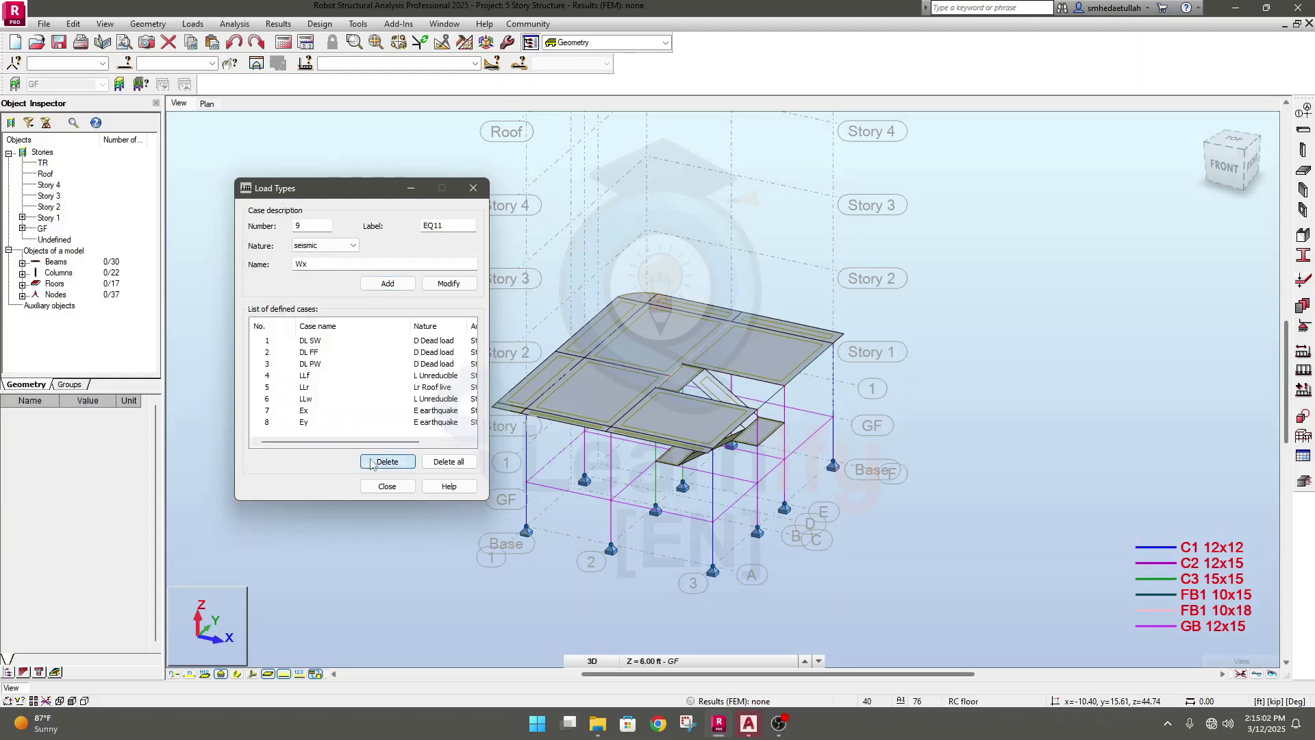
# Step: Add a load case named Wx with wind nature and label W
pyautogui.click(327, 248)
pyautogui.click(301, 275)
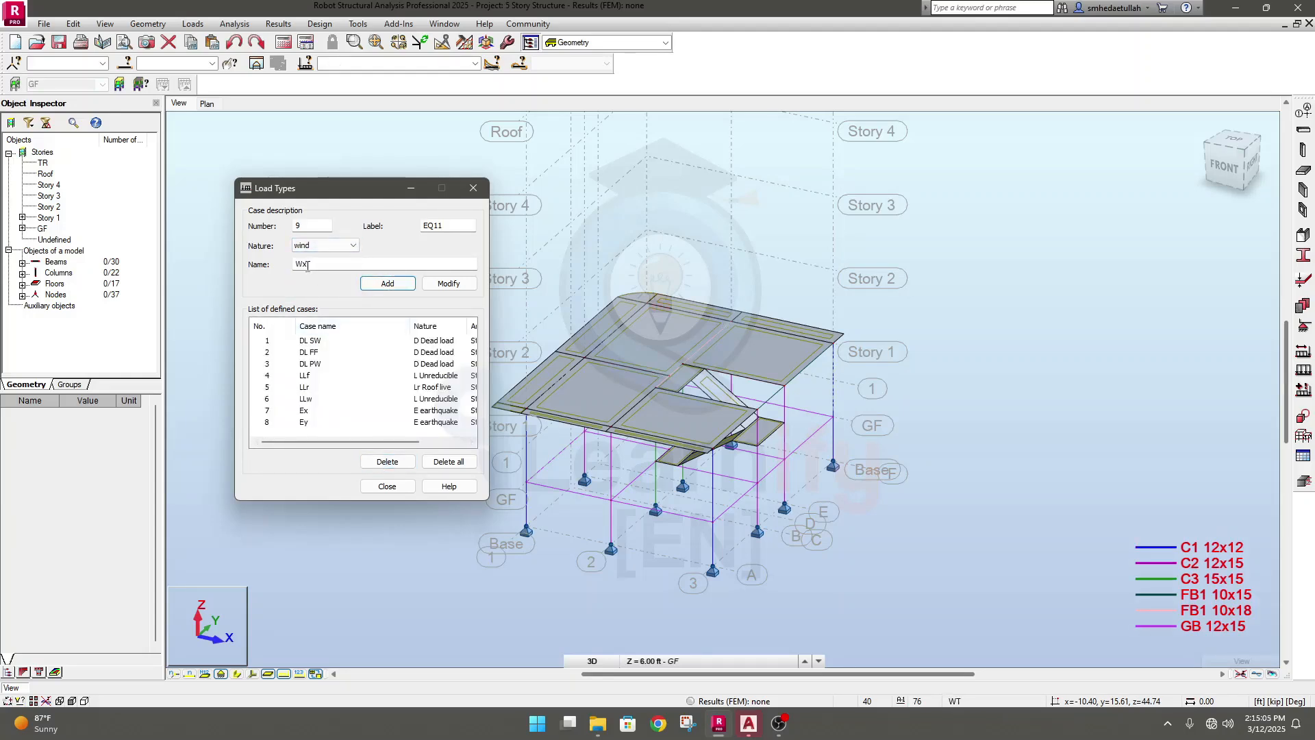
pyautogui.click(329, 265)
pyautogui.write('Wx')
pyautogui.moveTo(432, 226); pyautogui.dragTo(421, 230)
pyautogui.write('W')
pyautogui.press('Delete')
pyautogui.press('Delete')
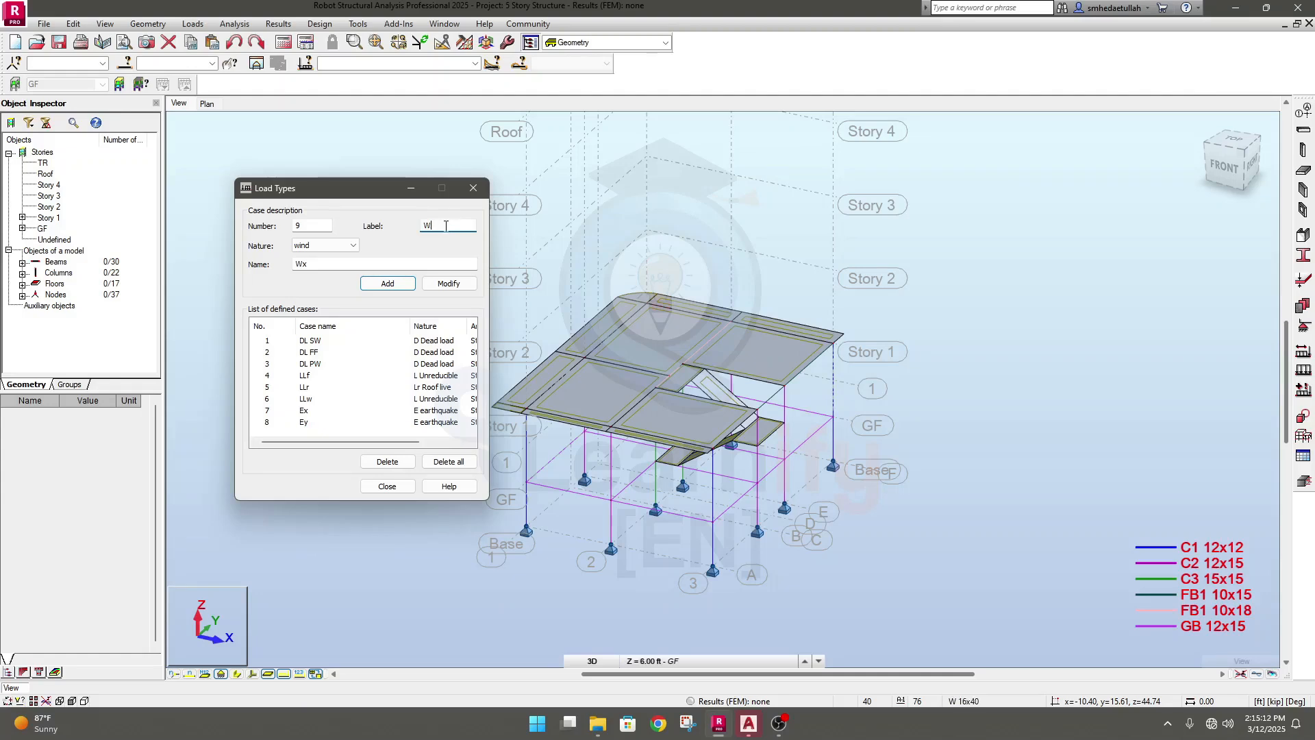
pyautogui.click(388, 282)
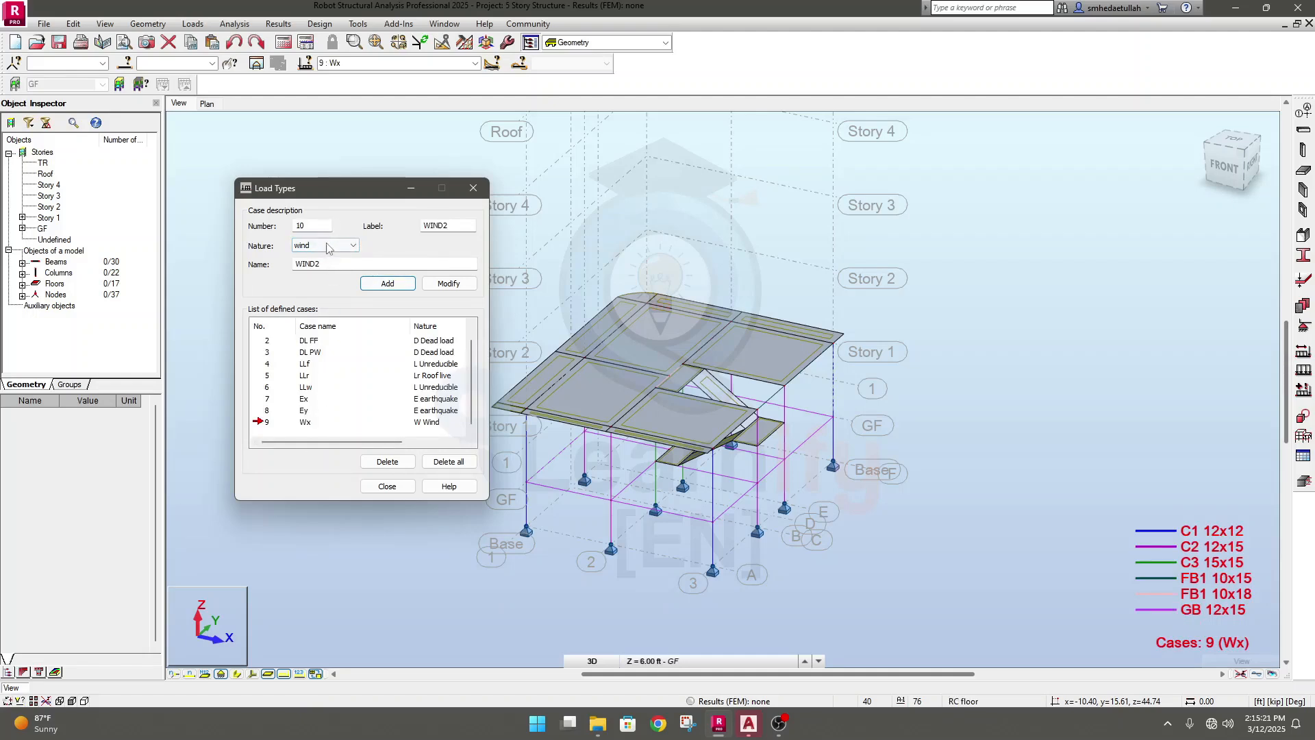
# Step: Add a second wind load case named Wy and close the load case definition
pyautogui.click(328, 268)
pyautogui.doubleClick(310, 266)
pyautogui.write('E')
pyautogui.write('Wy')
pyautogui.click(387, 284)
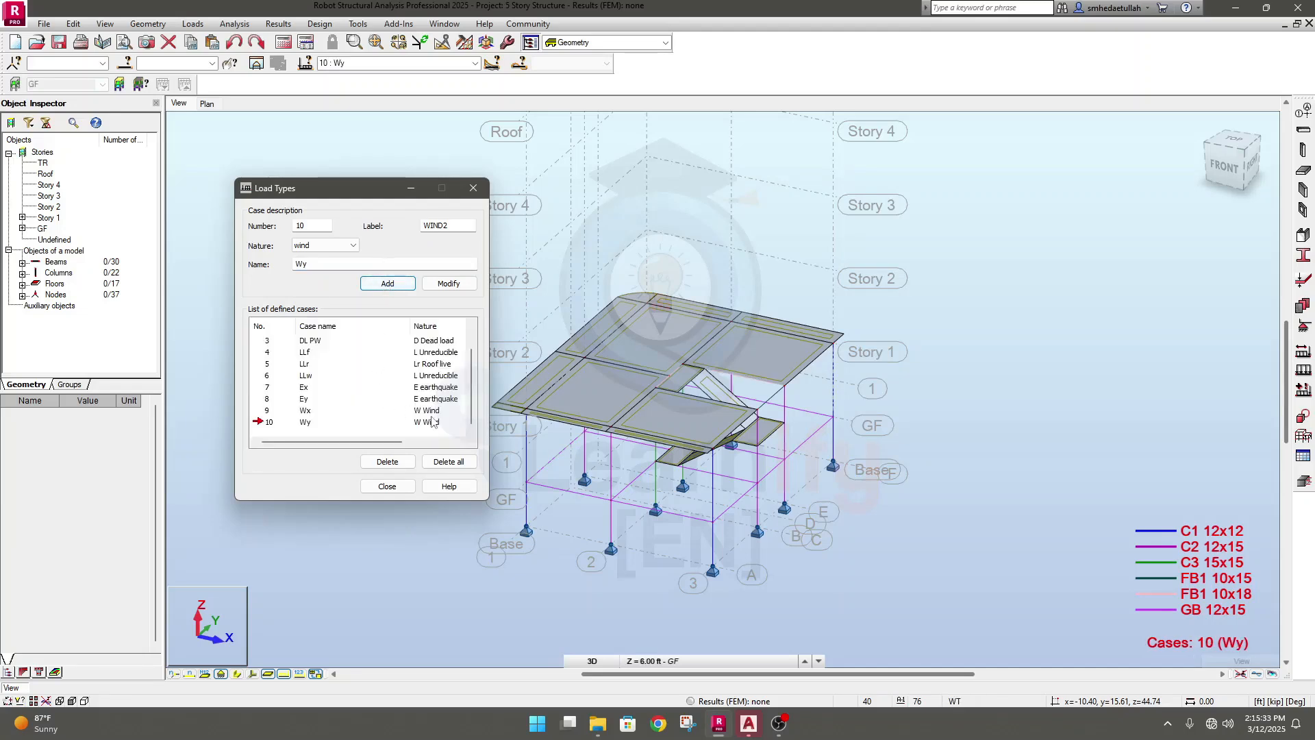
pyautogui.moveTo(377, 443); pyautogui.dragTo(315, 430)
pyautogui.scroll(-2, 310, 349)
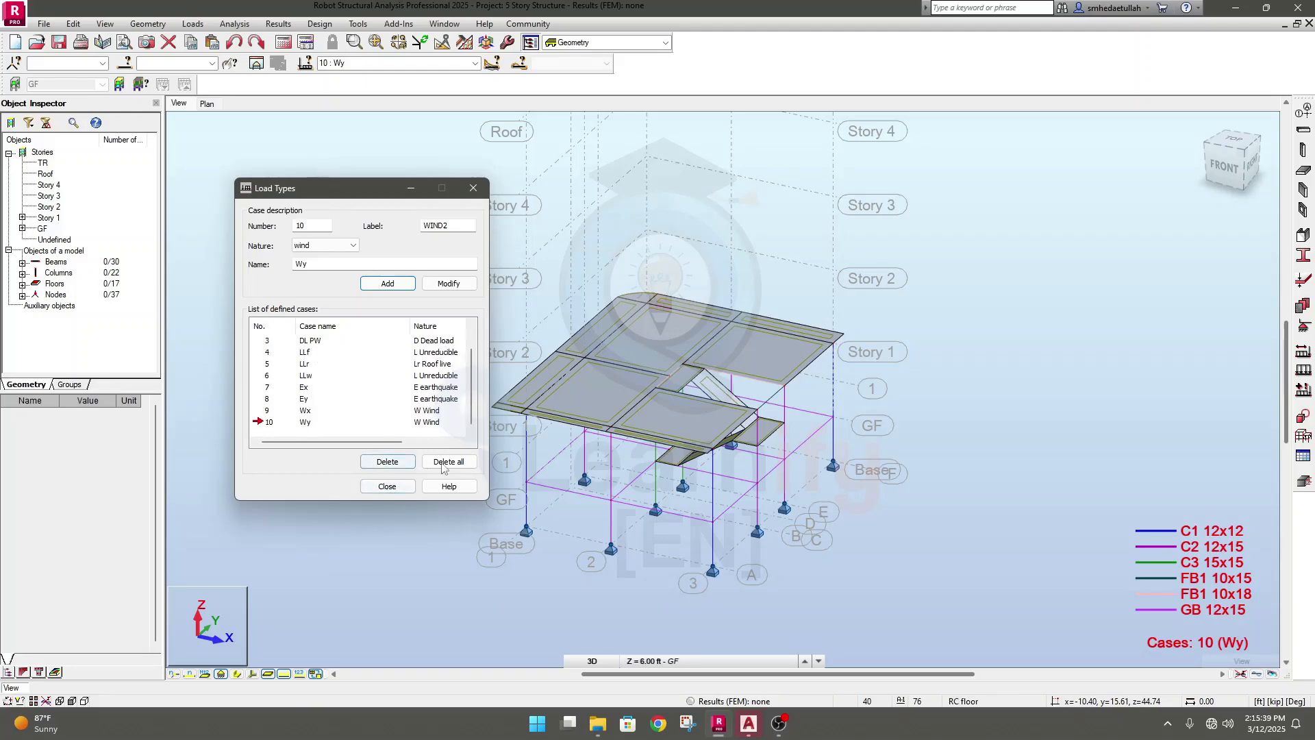
pyautogui.click(389, 487)
# Step: Switch the model display to the GF level plan
pyautogui.moveTo(411, 515); pyautogui.dragTo(384, 505, button='middle')
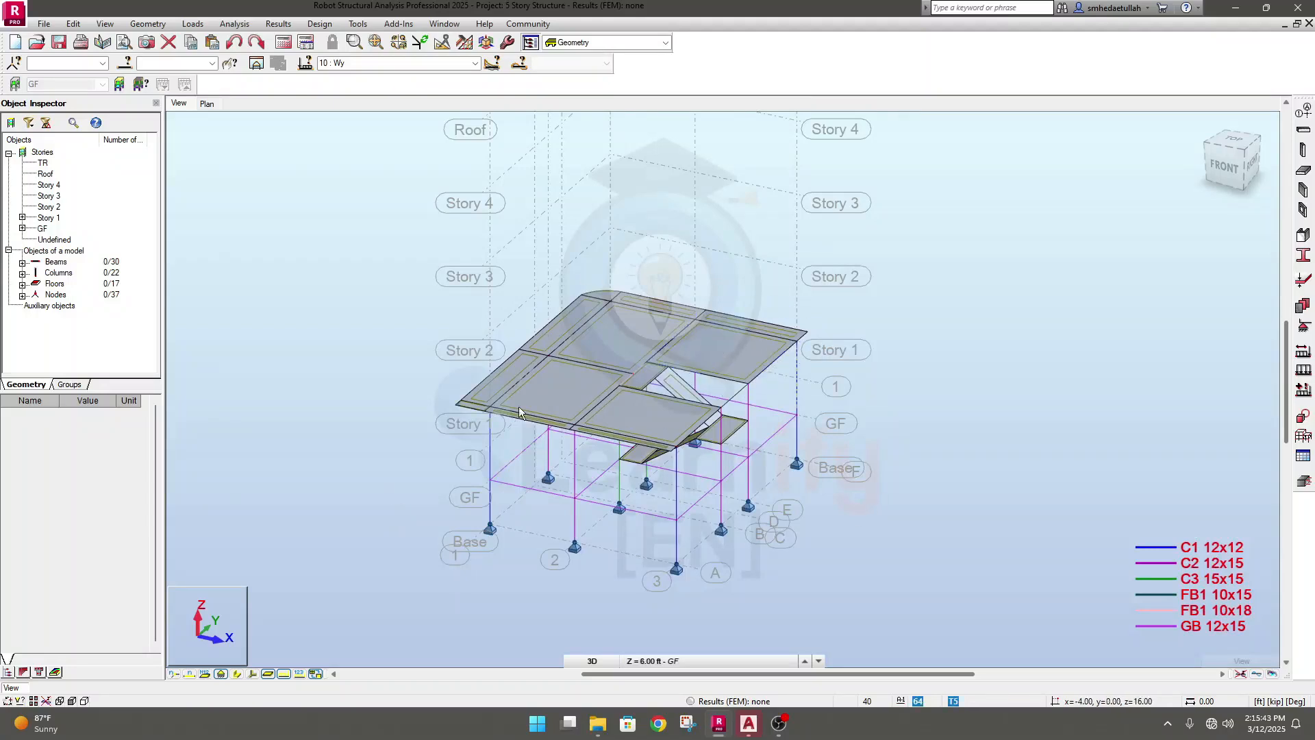
pyautogui.moveTo(775, 611); pyautogui.dragTo(739, 615, button='middle')
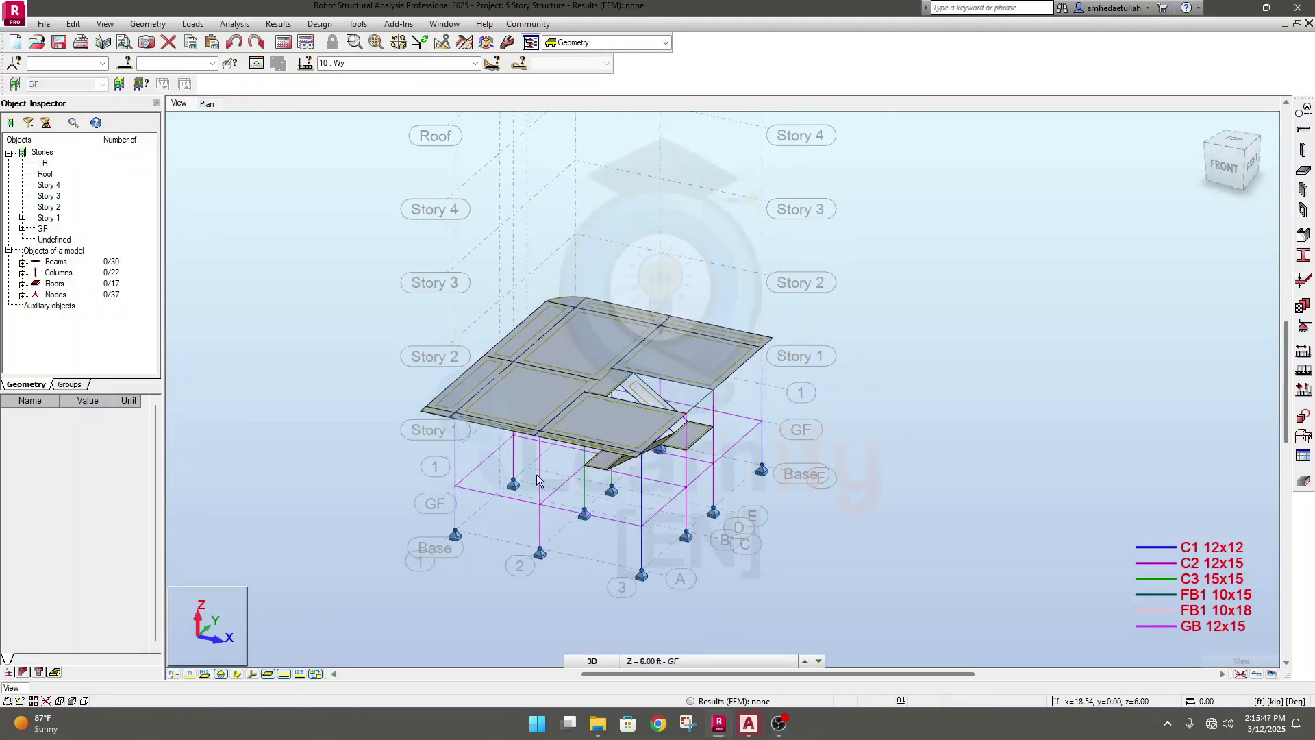
pyautogui.click(207, 104)
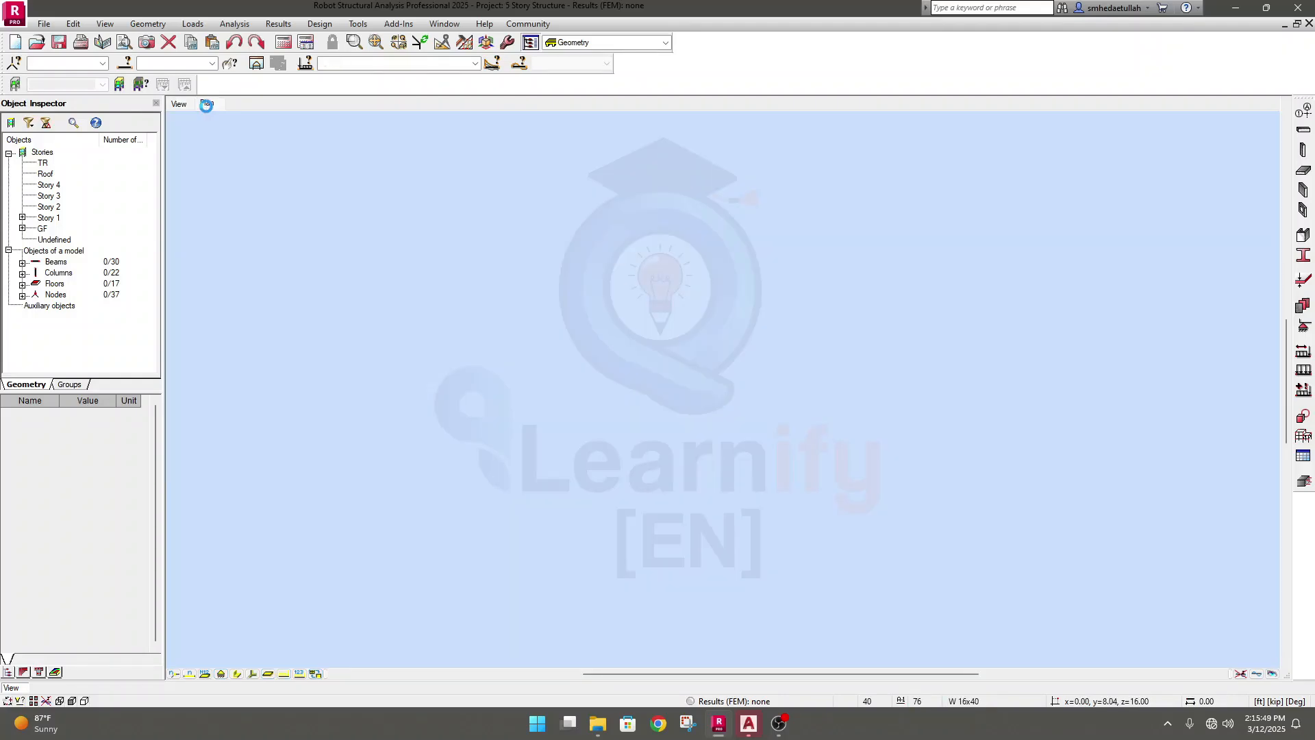
pyautogui.scroll(1, 878, 388)
pyautogui.moveTo(878, 389); pyautogui.dragTo(764, 388, button='middle')
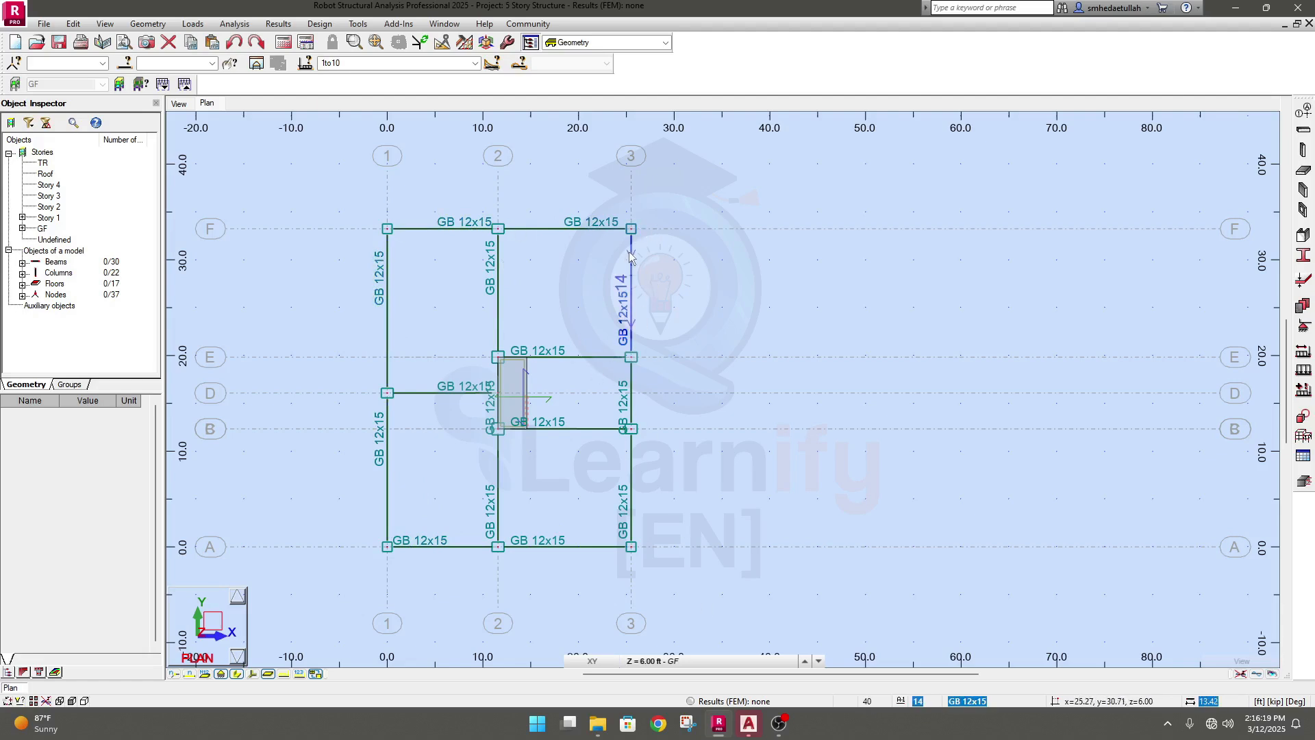
# Step: Open the FXL8. Design Parameters workbook in Excel from the Data folder and review the partition wall length and height inputs
pyautogui.moveTo(593, 734)
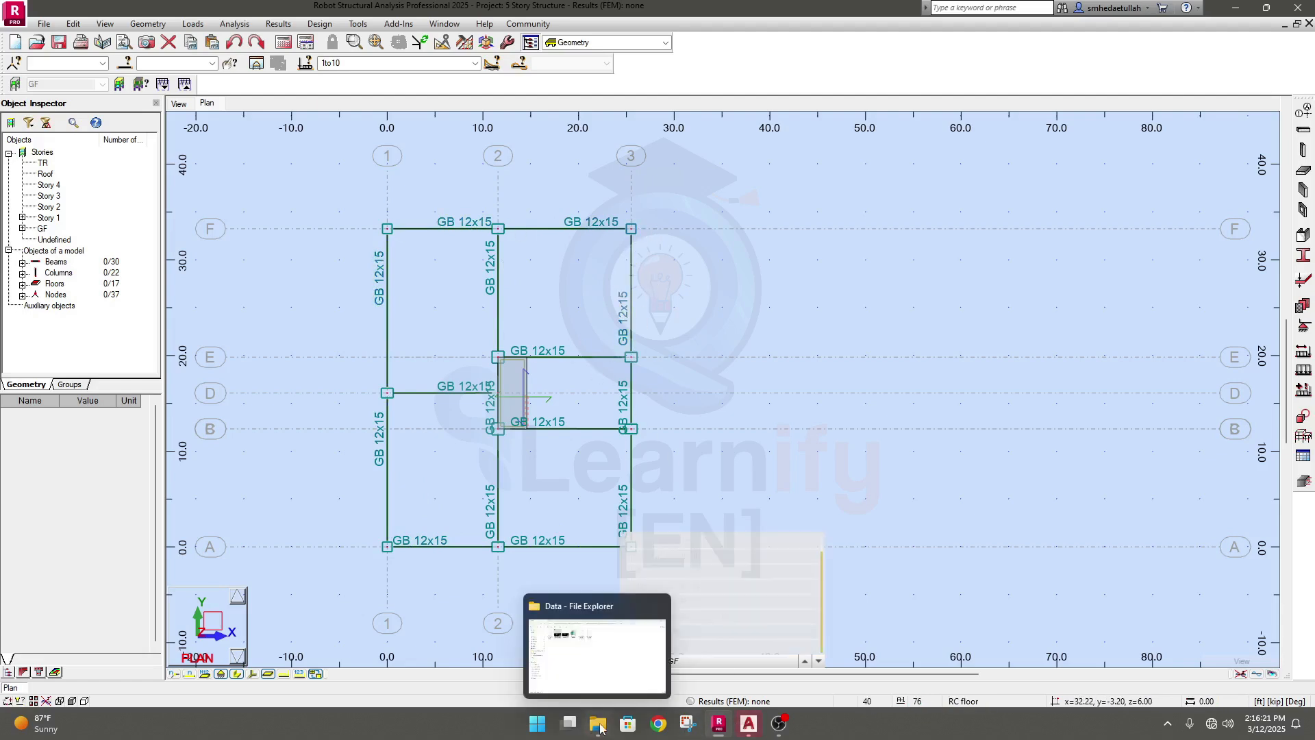
pyautogui.click(590, 682)
pyautogui.doubleClick(432, 173)
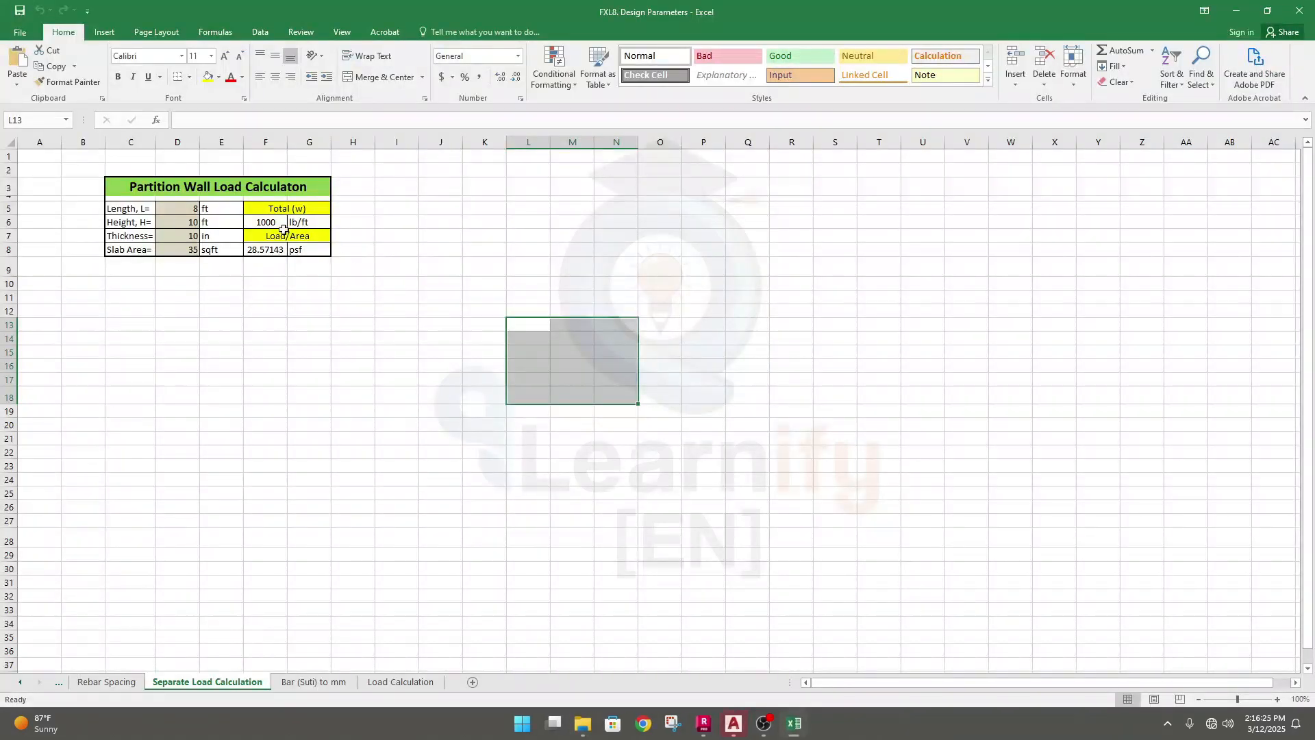
pyautogui.click(355, 426)
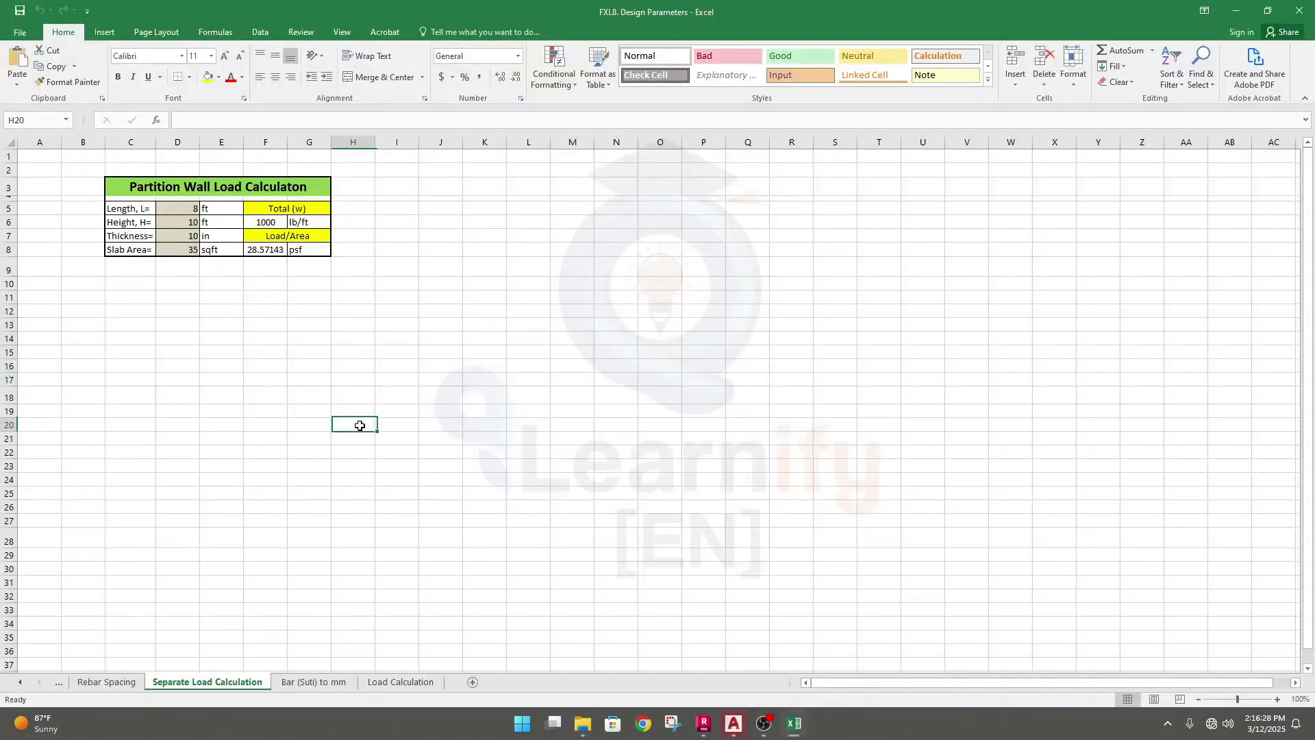
pyautogui.click(375, 361)
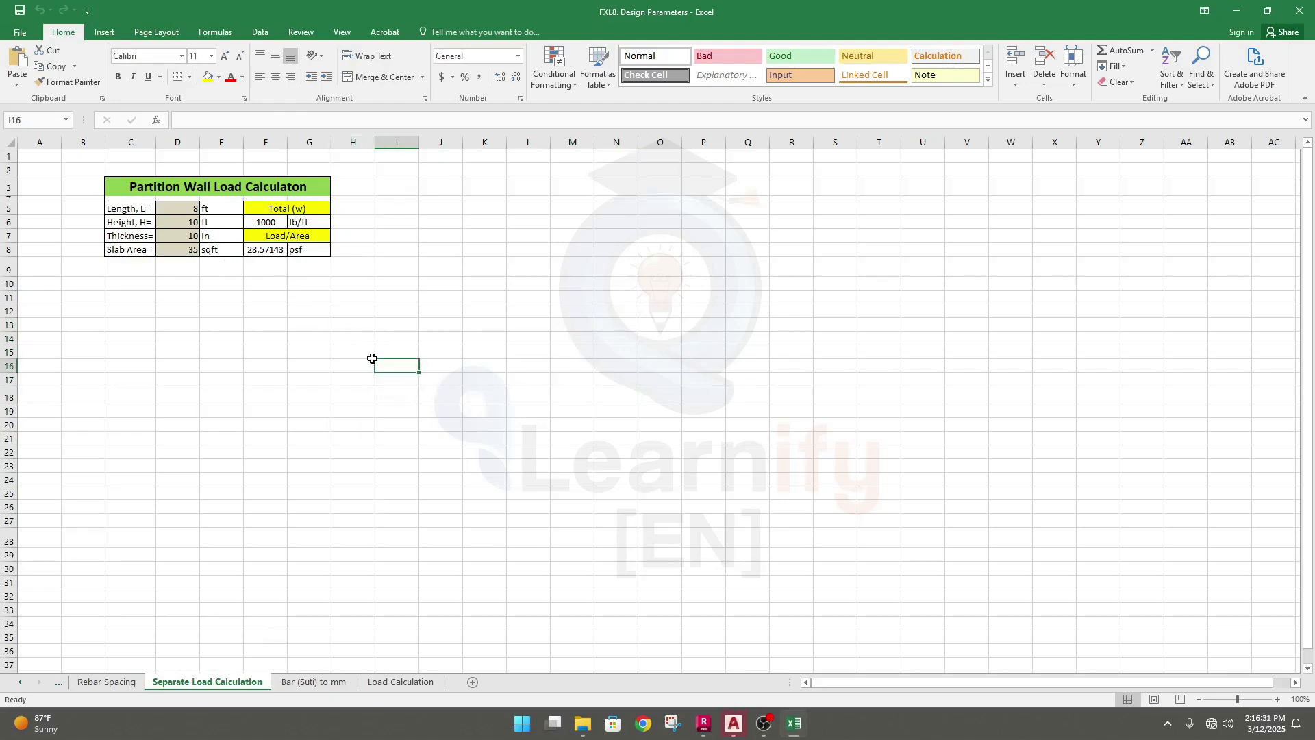
pyautogui.click(185, 207)
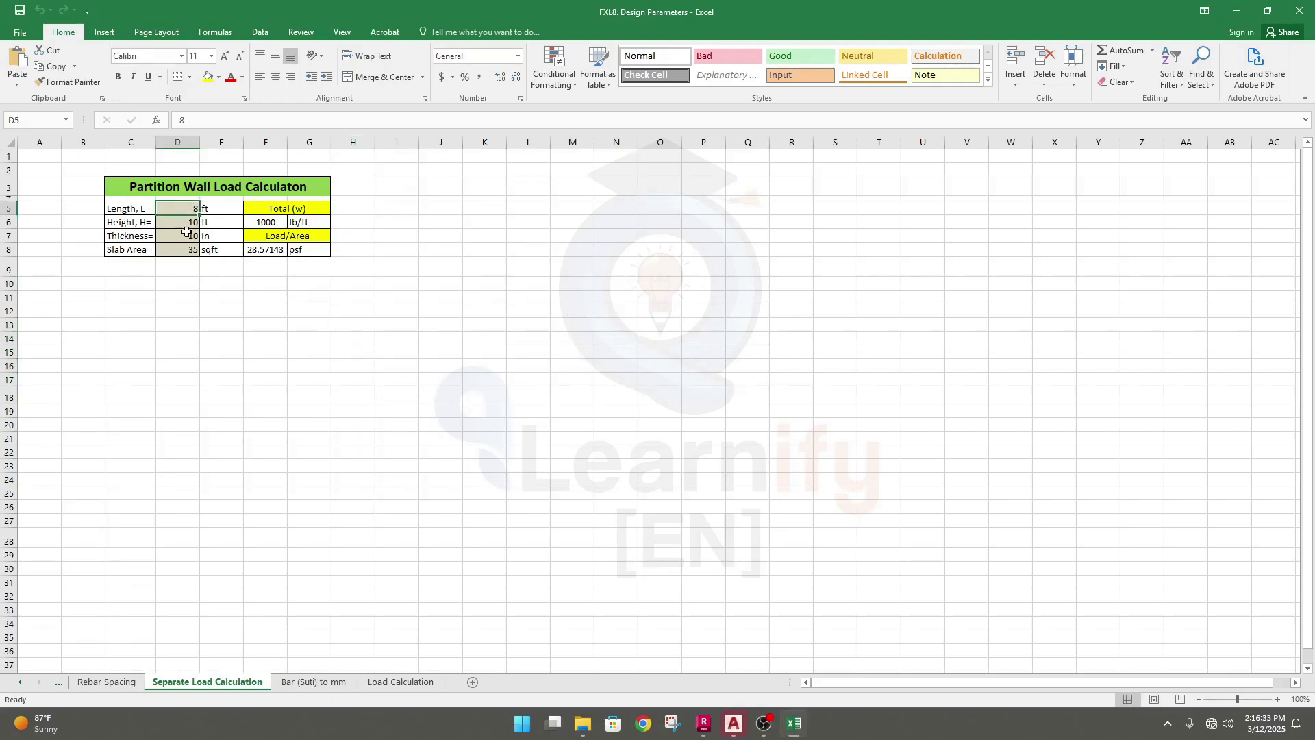
pyautogui.click(189, 222)
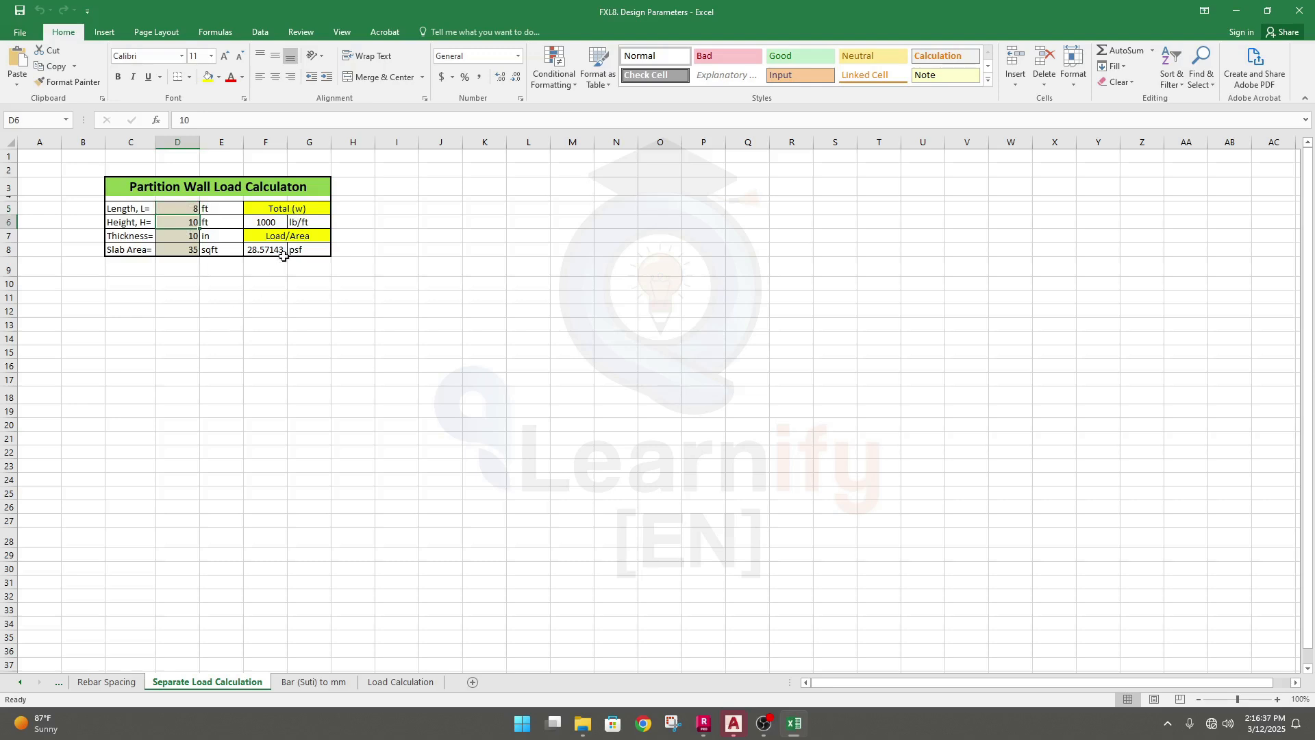
pyautogui.click(246, 354)
pyautogui.click(187, 222)
# Step: Enter 15 in cell K10 and 1.25 in cell L10 beside the partition wall calculation
pyautogui.click(476, 284)
pyautogui.write('15')
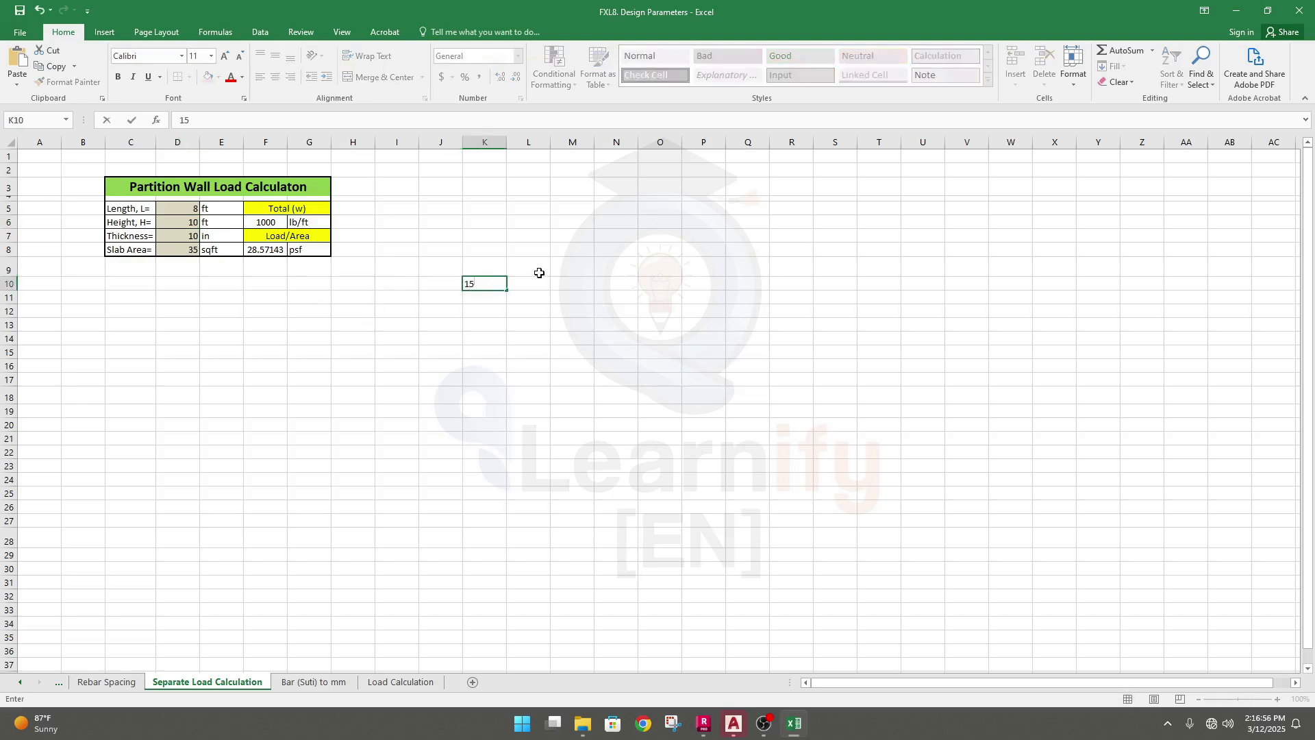
pyautogui.click(530, 283)
pyautogui.write('1.25')
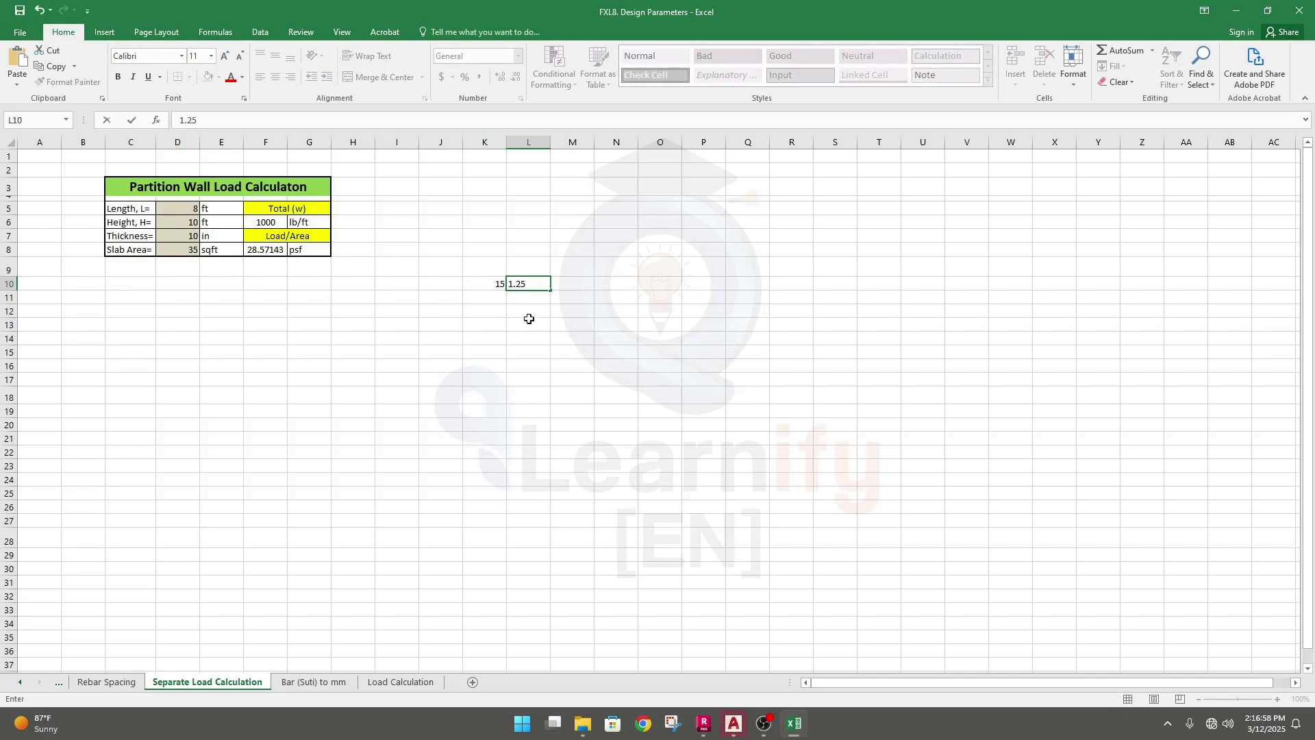
pyautogui.click(529, 319)
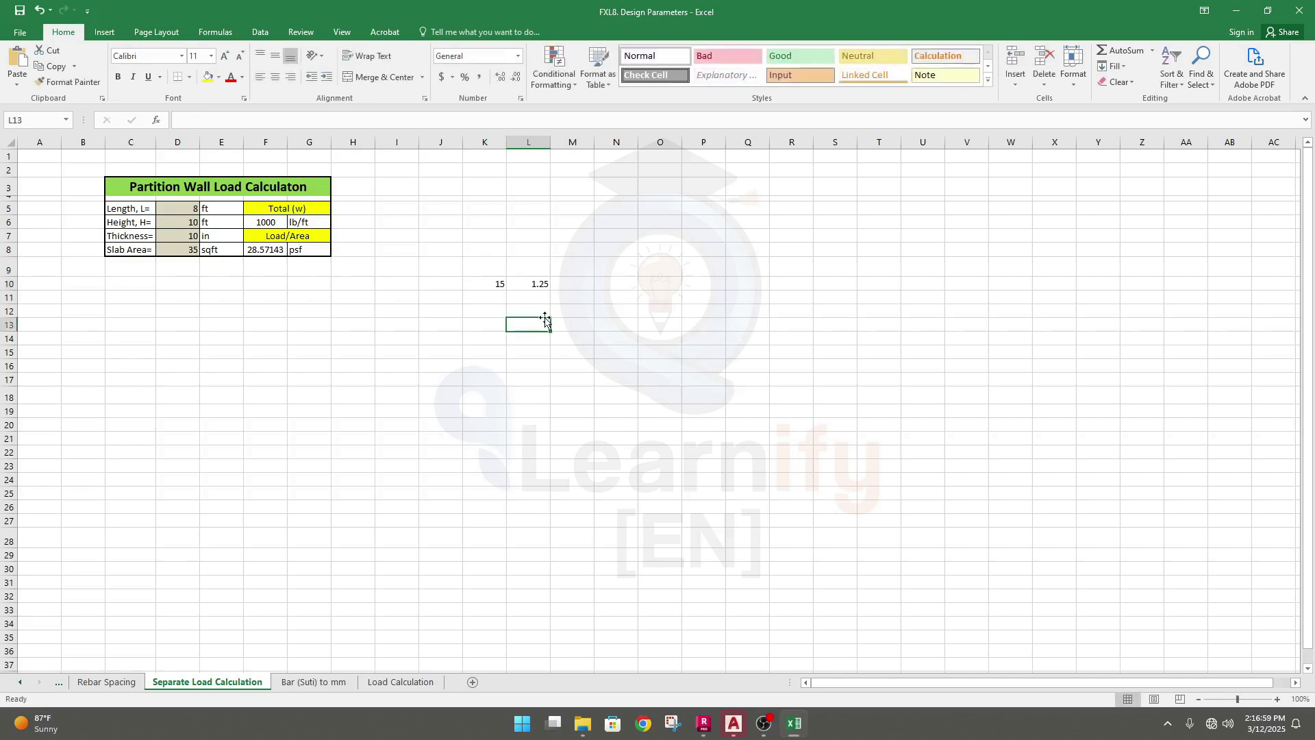
# Step: Calculate the net wall height in cell L12 with the formula =10-1.25
pyautogui.click(525, 307)
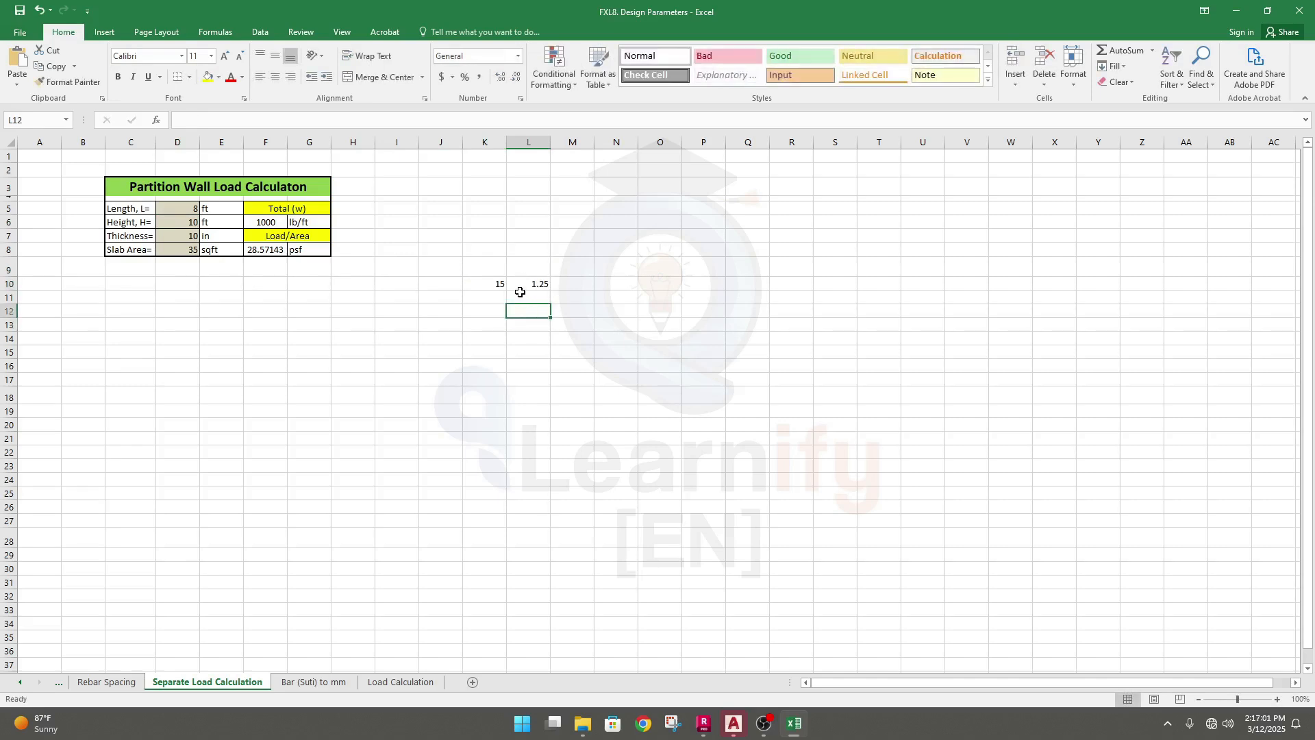
pyautogui.write('=10')
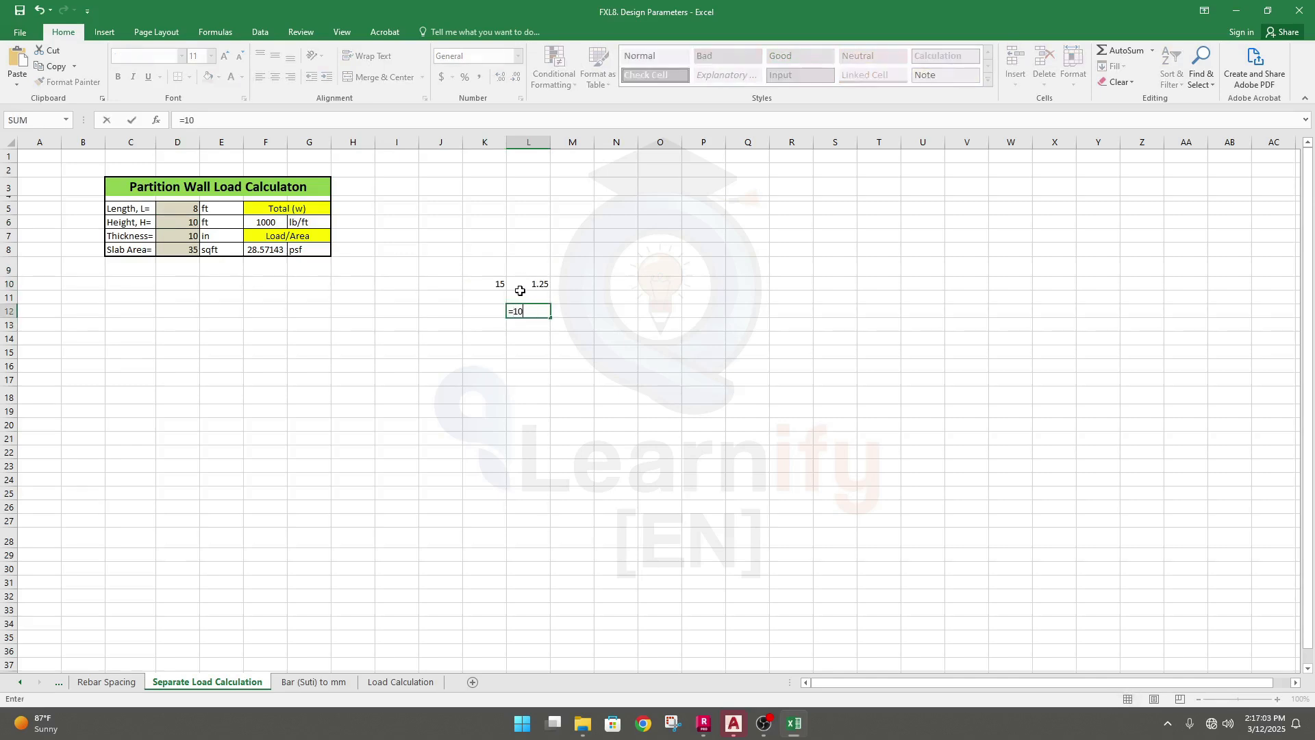
pyautogui.write('-1.25')
pyautogui.press('Return')
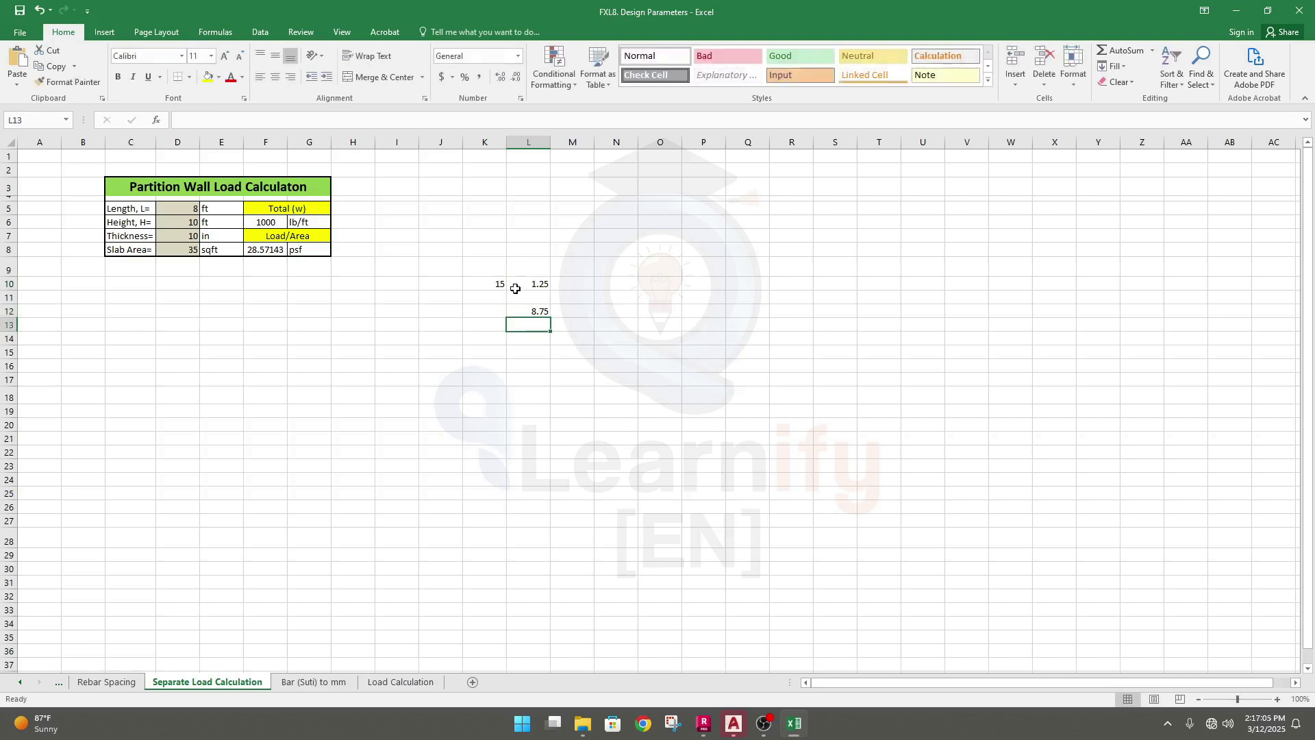
# Step: Set the wall height H in the partition wall load calculation to 8.75 ft
pyautogui.click(184, 222)
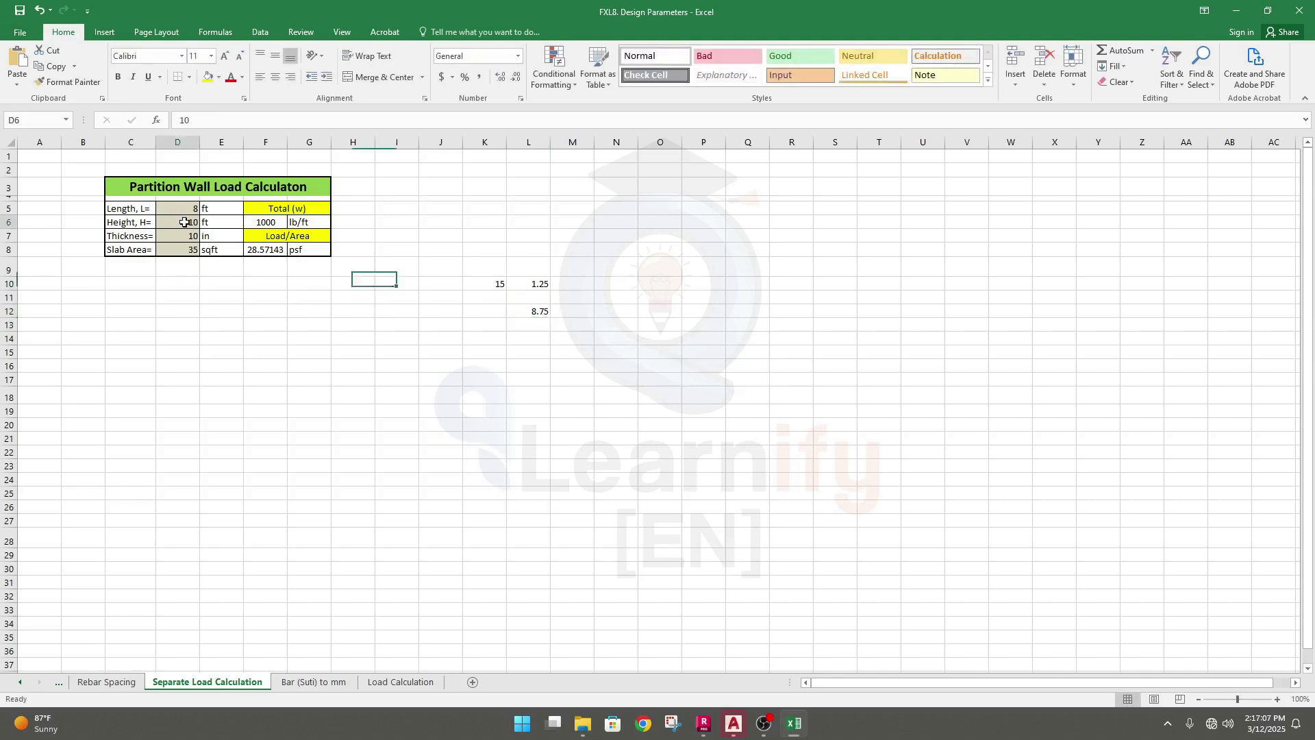
pyautogui.write('8.7')
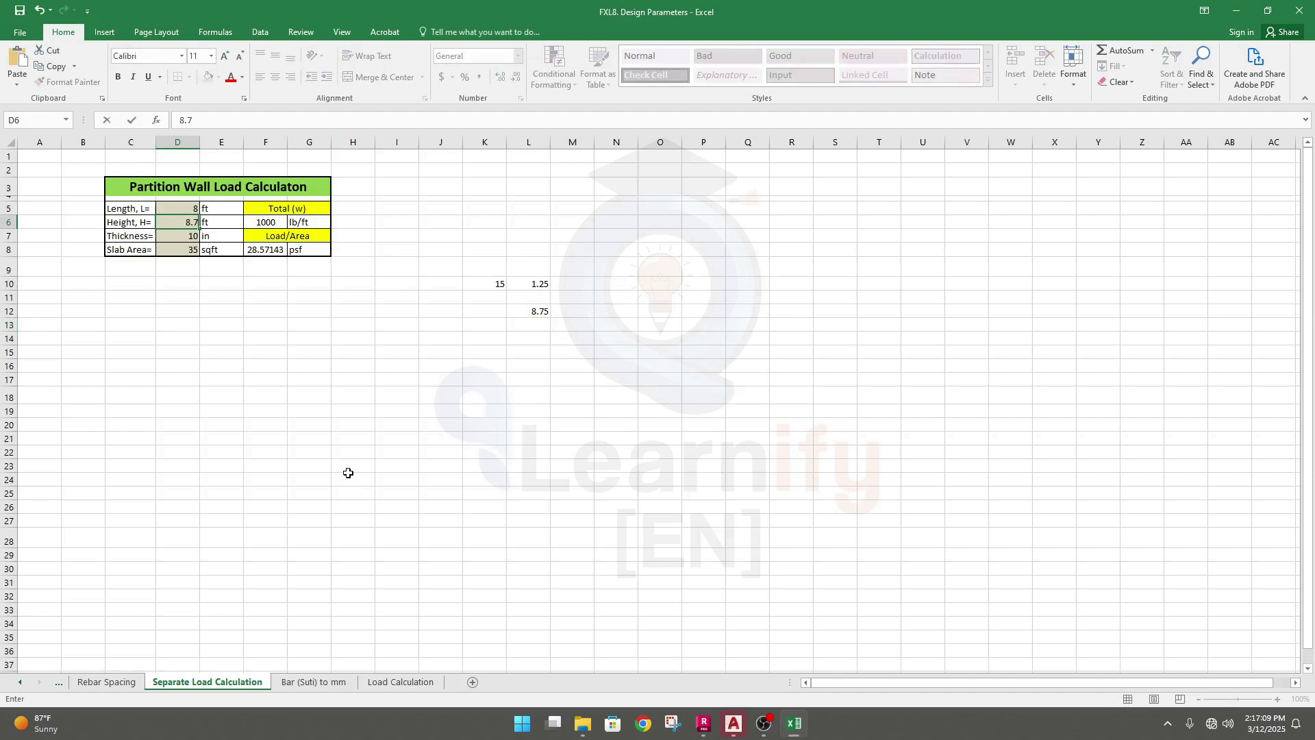
pyautogui.write('5')
pyautogui.press('Return')
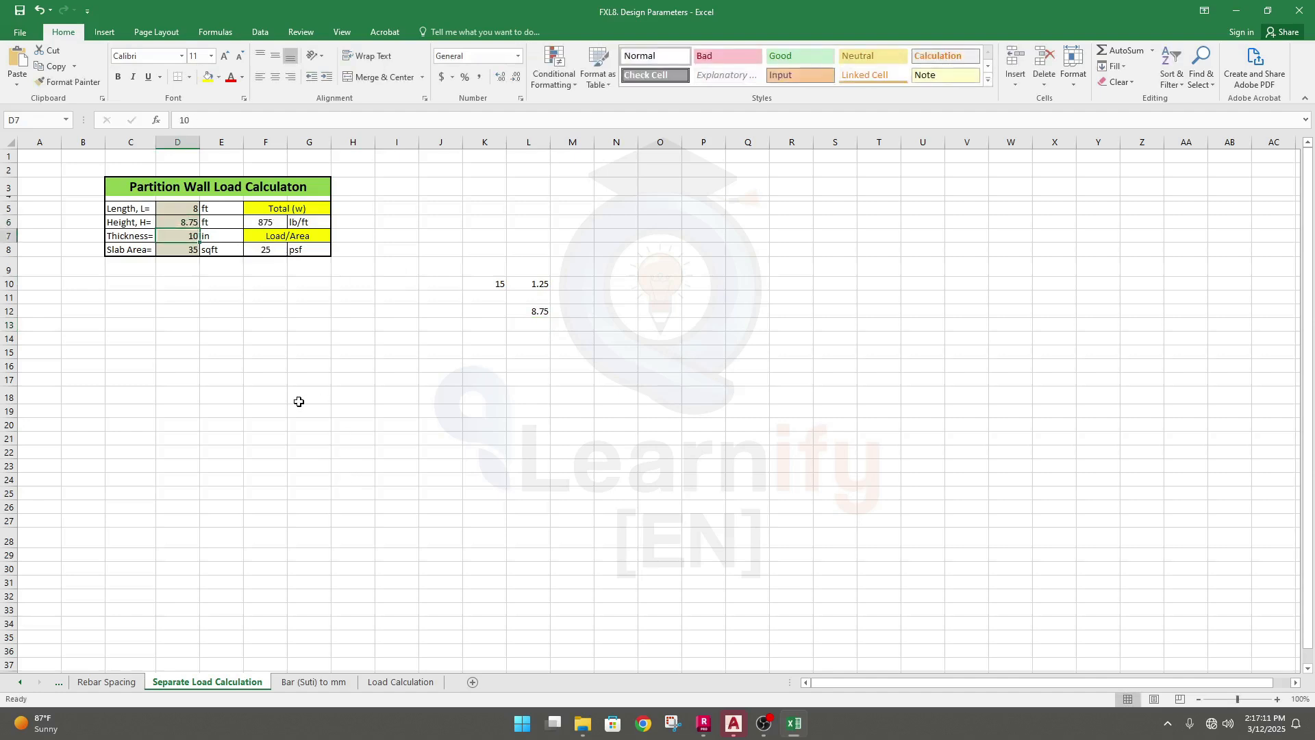
pyautogui.click(267, 353)
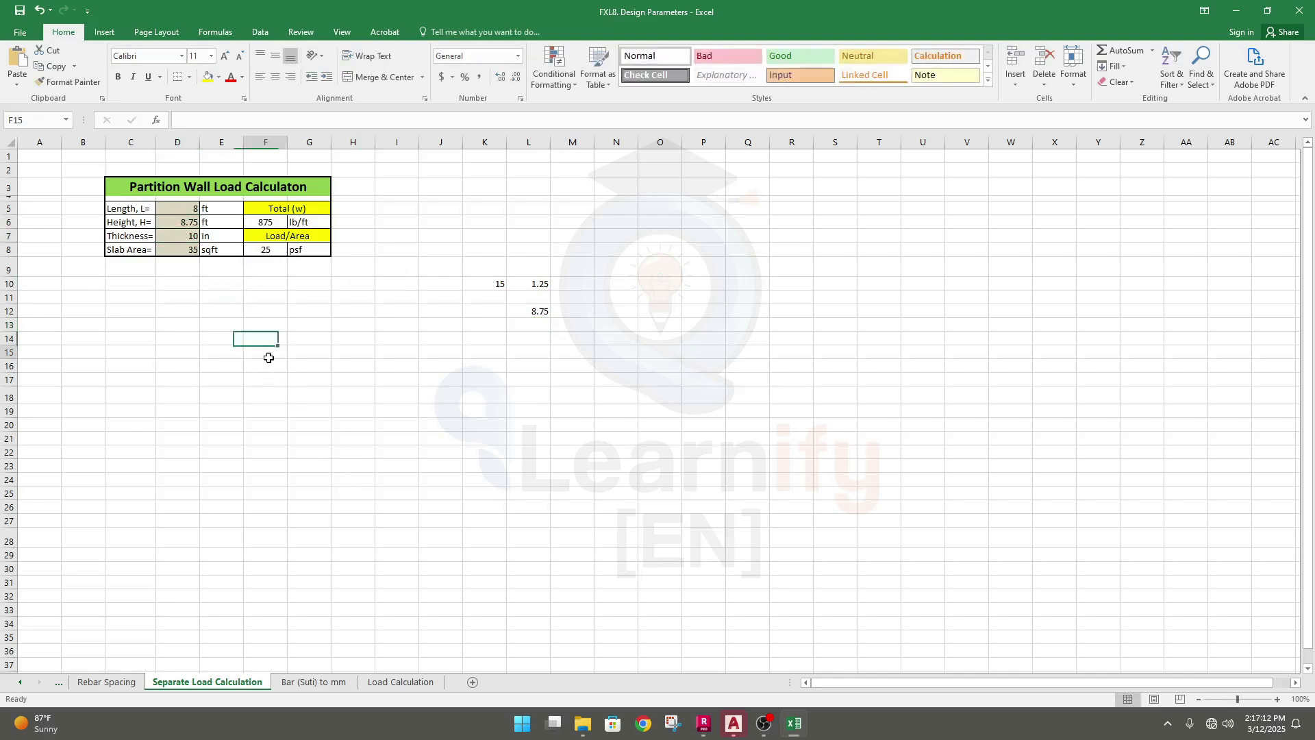
pyautogui.click(180, 232)
pyautogui.click(254, 295)
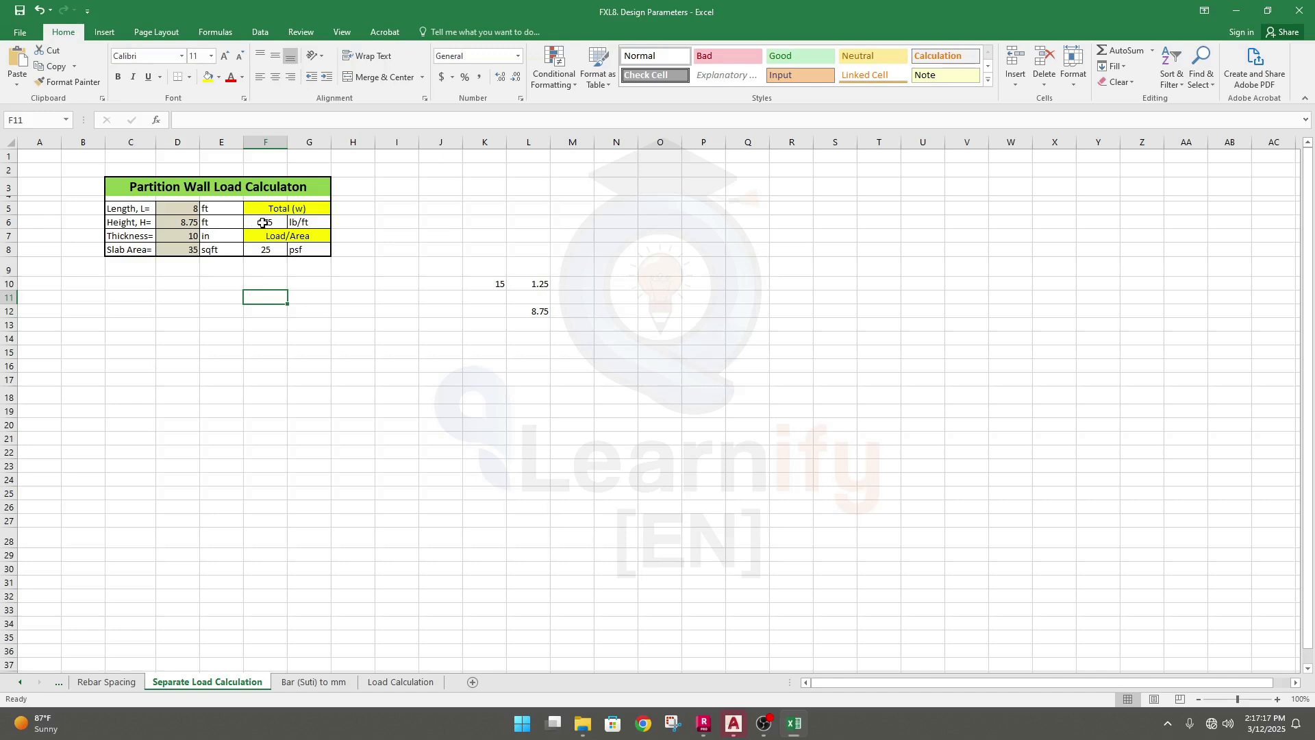
# Step: Convert the total wall load to kips per foot in cell H6 with the formula =F6/1000
pyautogui.click(336, 224)
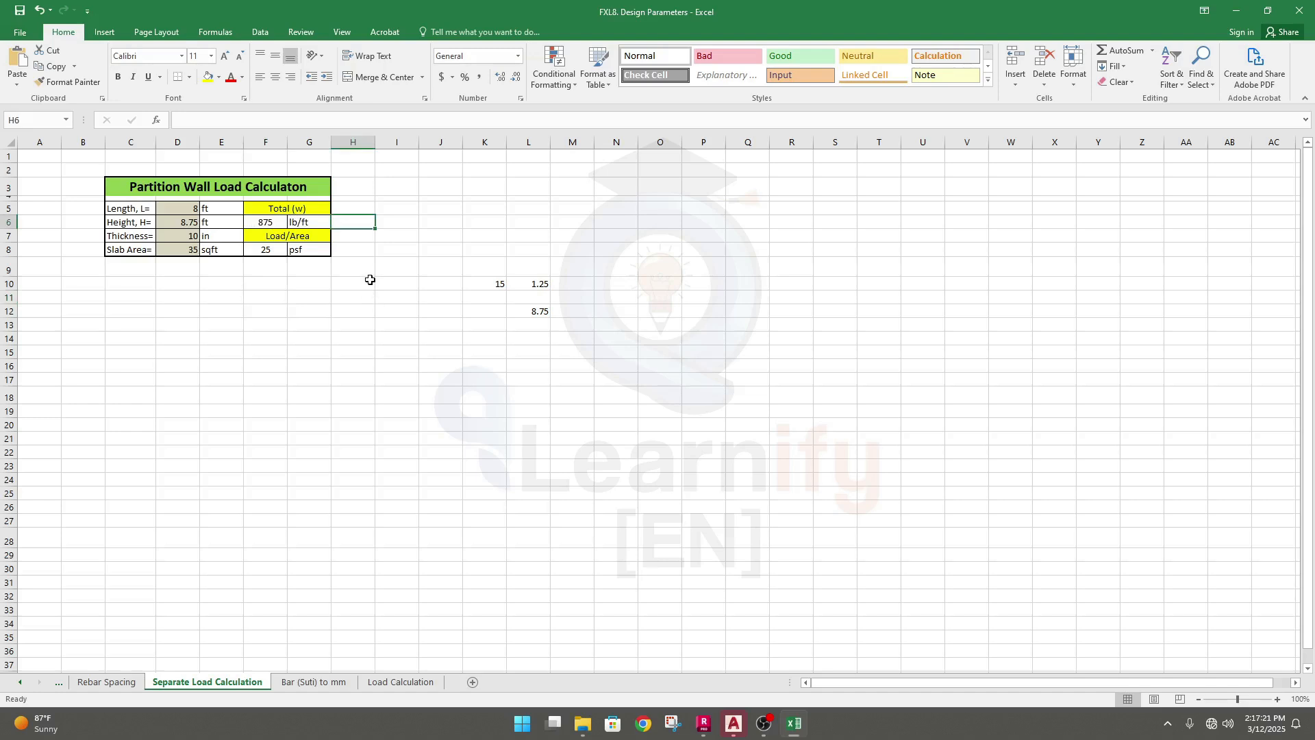
pyautogui.write('=')
pyautogui.click(273, 223)
pyautogui.write('/100')
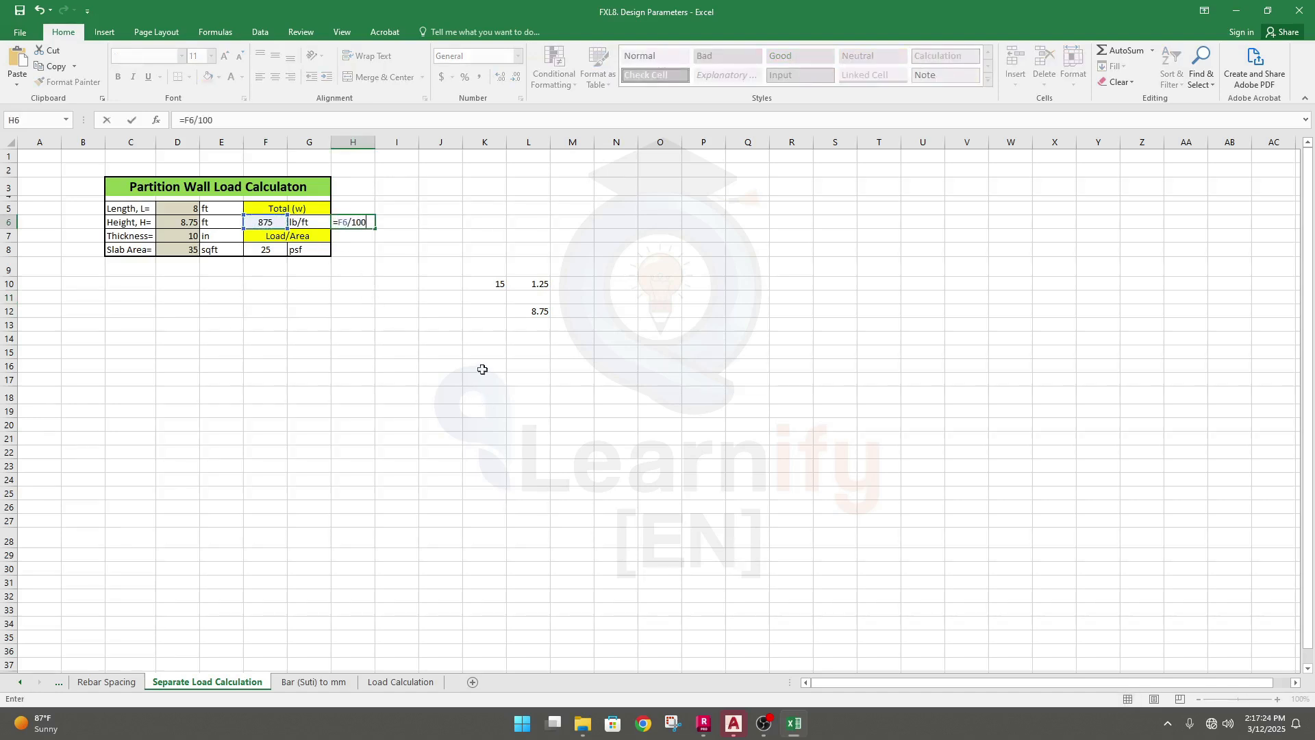
pyautogui.press('Return')
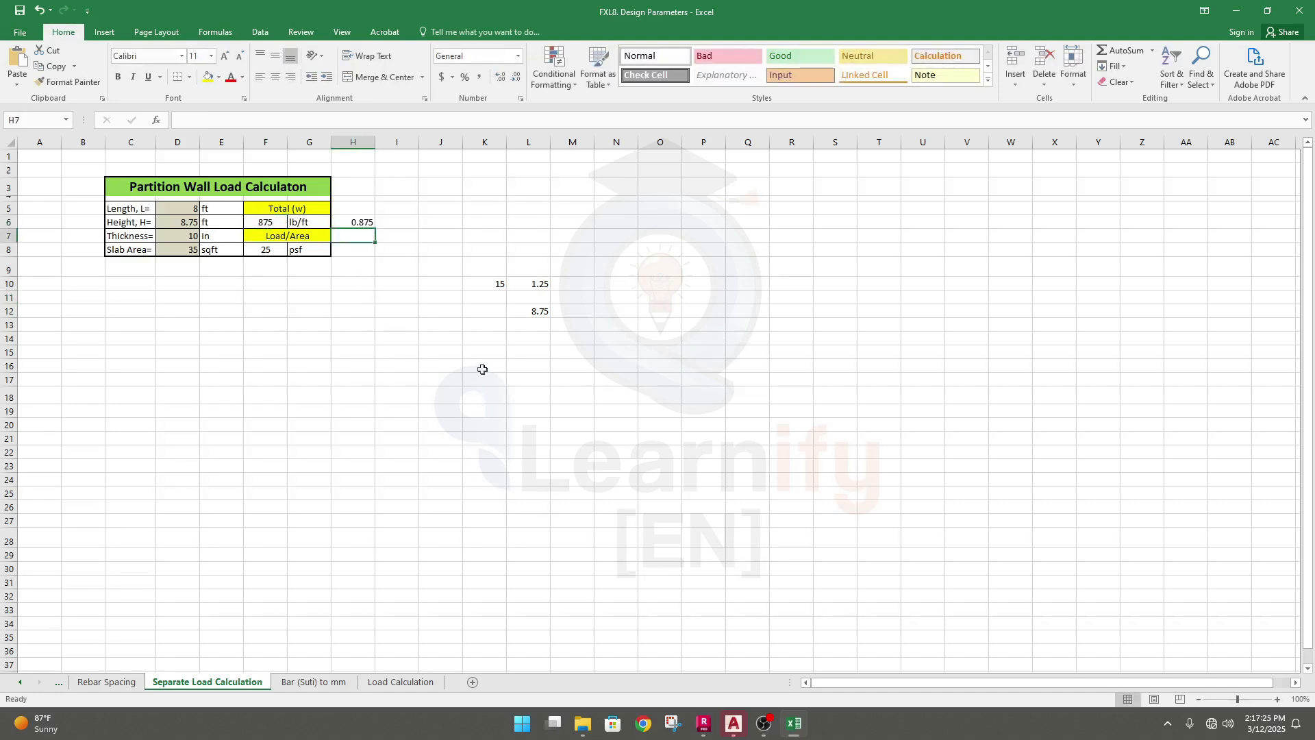
# Step: Label the converted wall load with the unit k/ft in cell I6
pyautogui.click(397, 324)
pyautogui.click(397, 224)
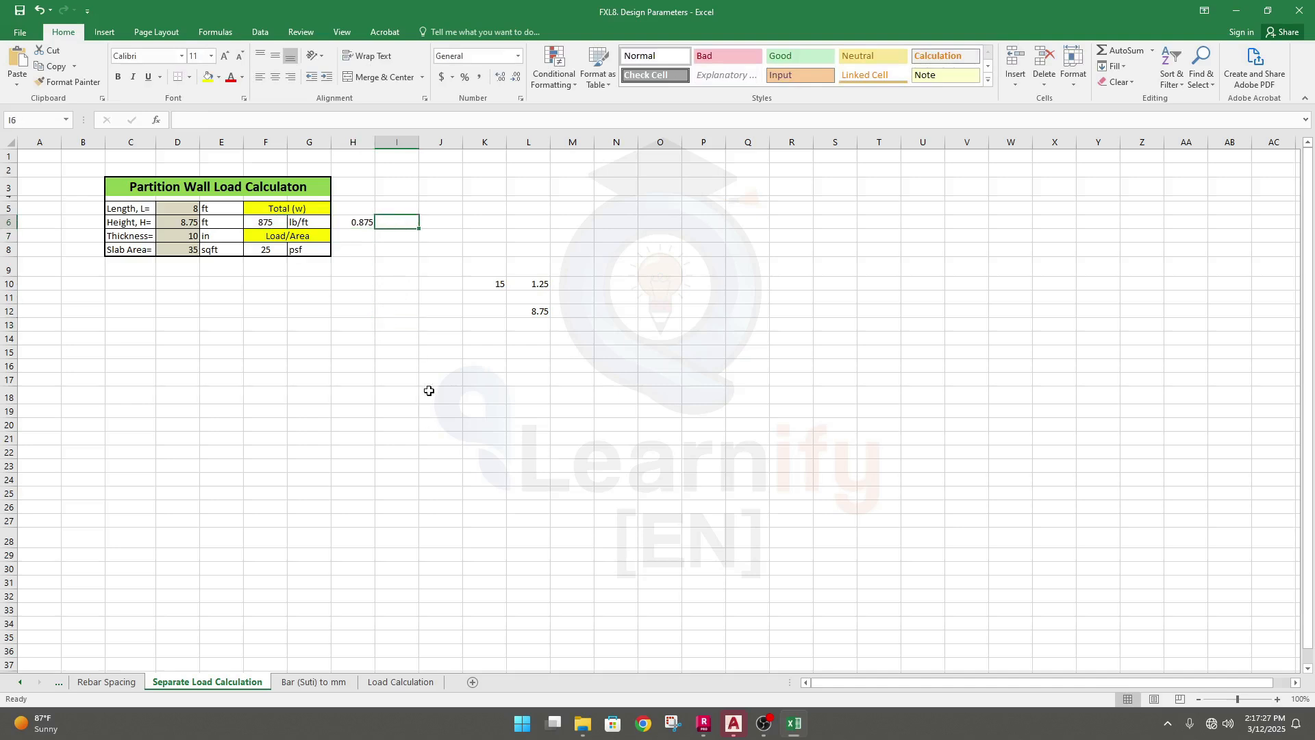
pyautogui.write('l')
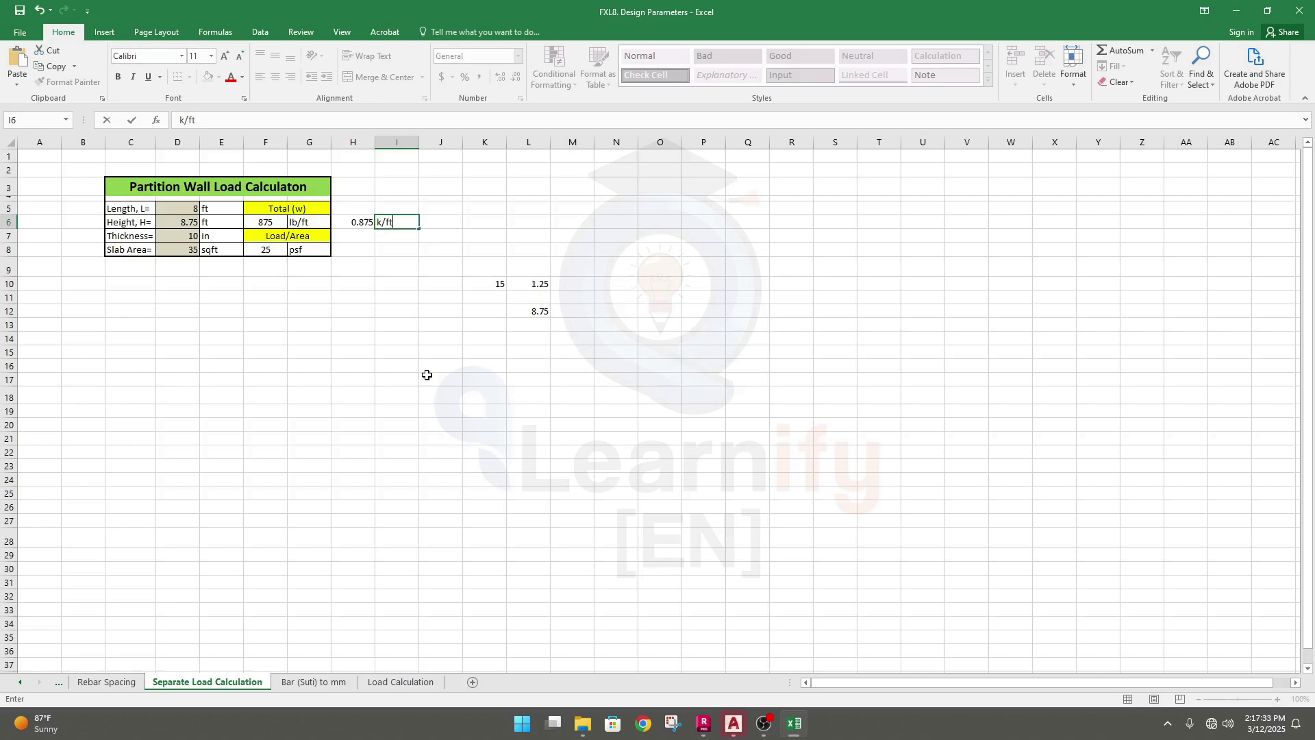
pyautogui.press('Return')
pyautogui.click(426, 374)
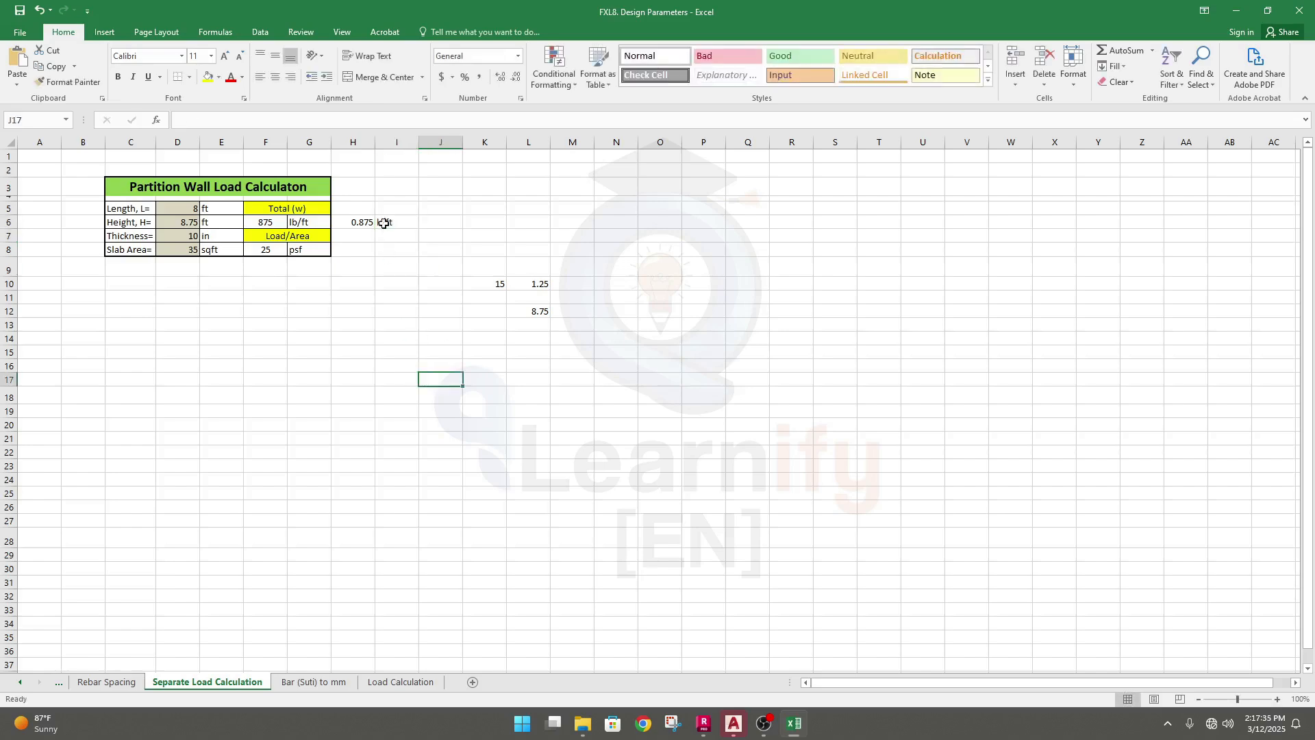
# Step: Switch to Robot Structural Analysis and save the changes to the 5 Story Structure project
pyautogui.click(705, 723)
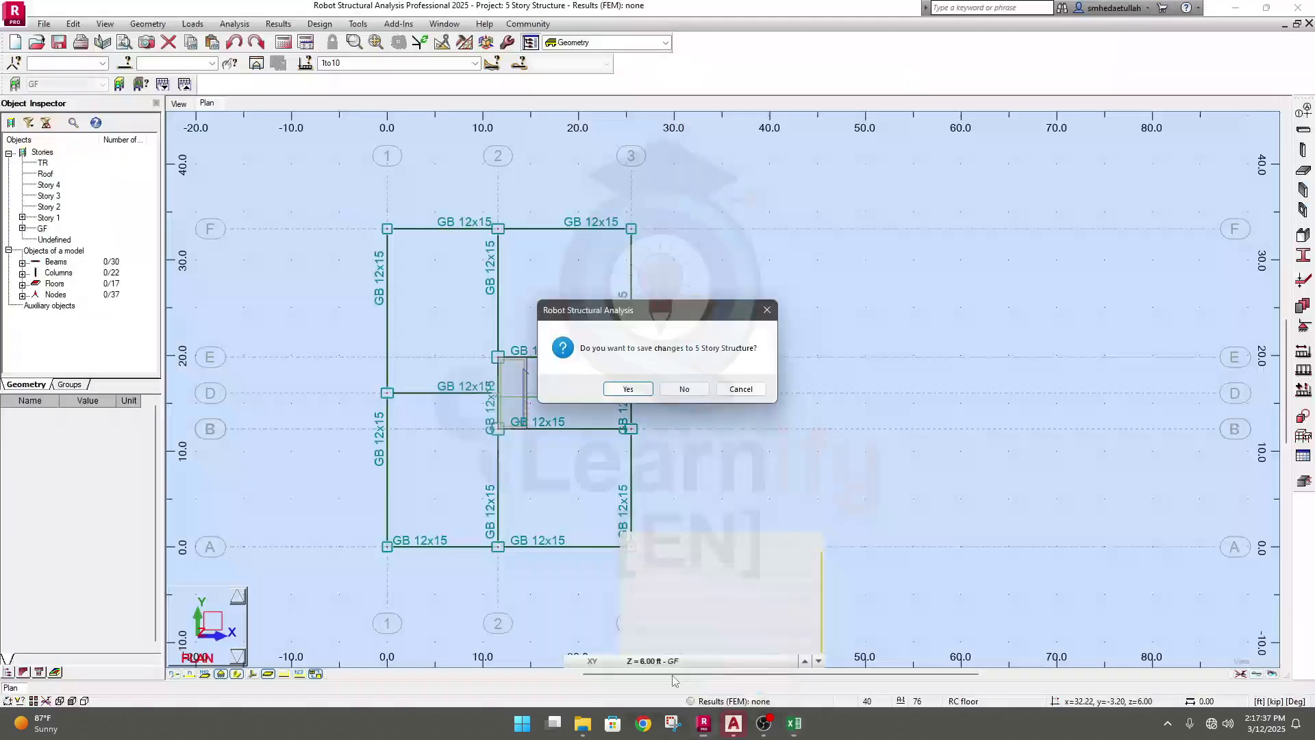
pyautogui.click(628, 390)
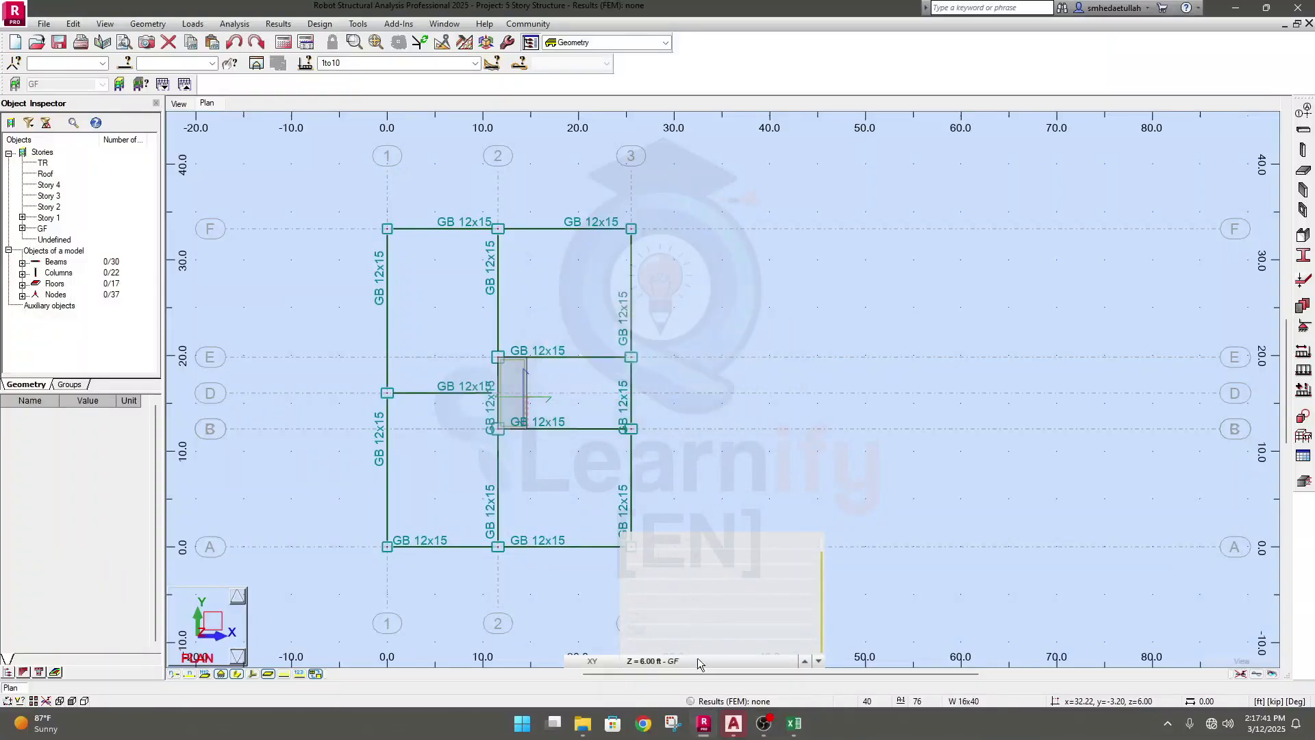
pyautogui.moveTo(661, 476); pyautogui.dragTo(672, 502, button='middle')
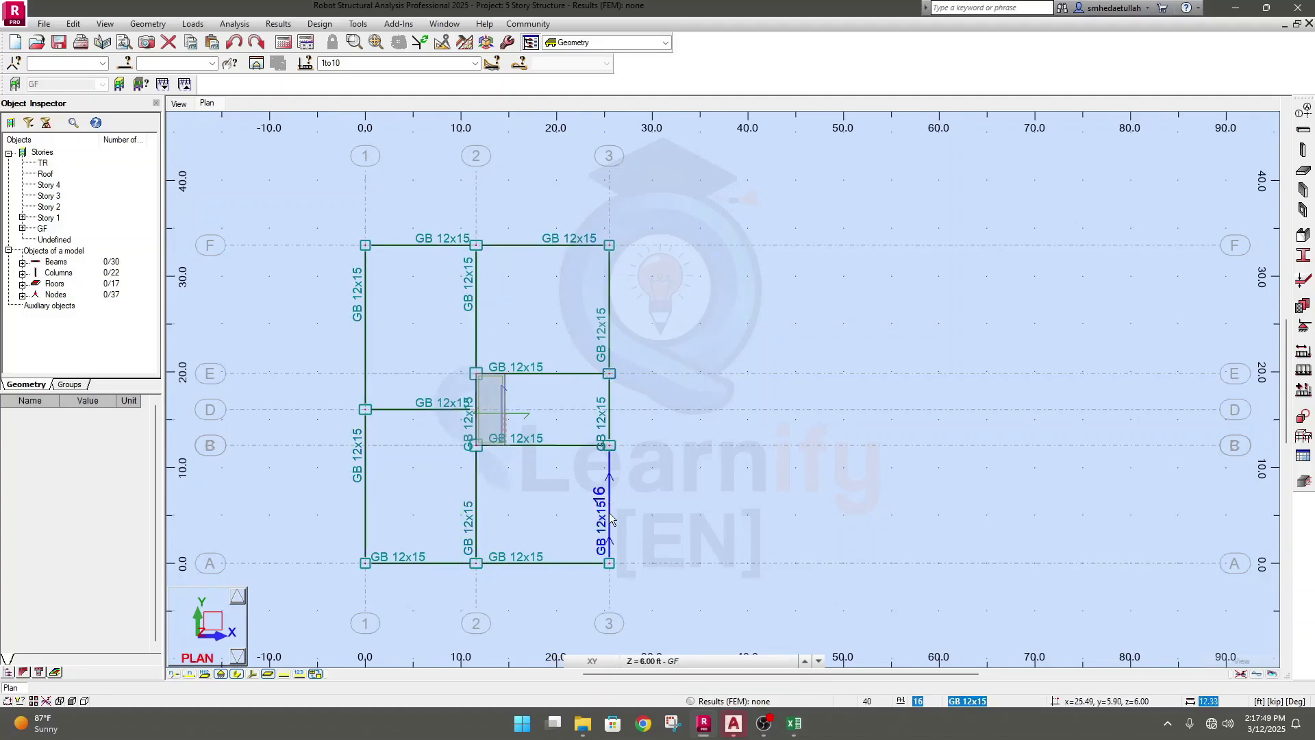
pyautogui.moveTo(789, 278); pyautogui.dragTo(783, 277, button='middle')
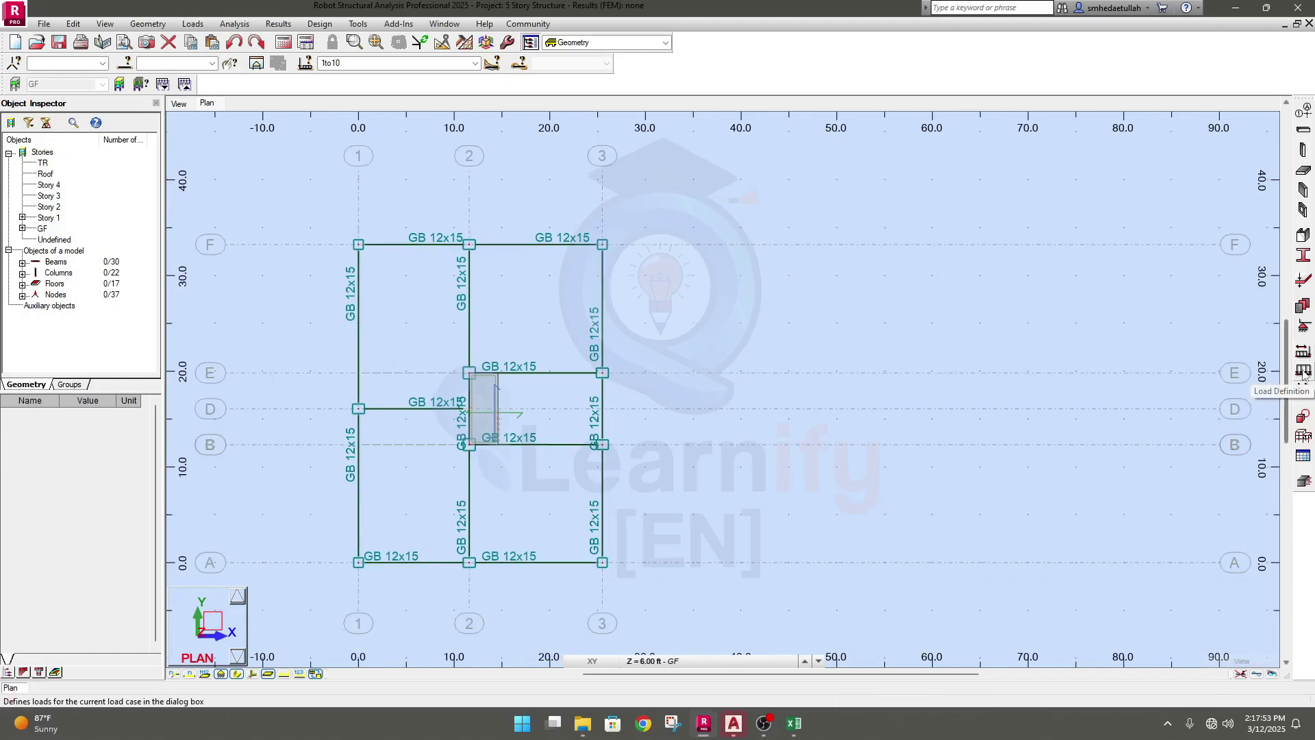
# Step: Open Load Definition with its self-weight and mass options, show the 3D view and make 1 : DL SW the current load case
pyautogui.click(192, 24)
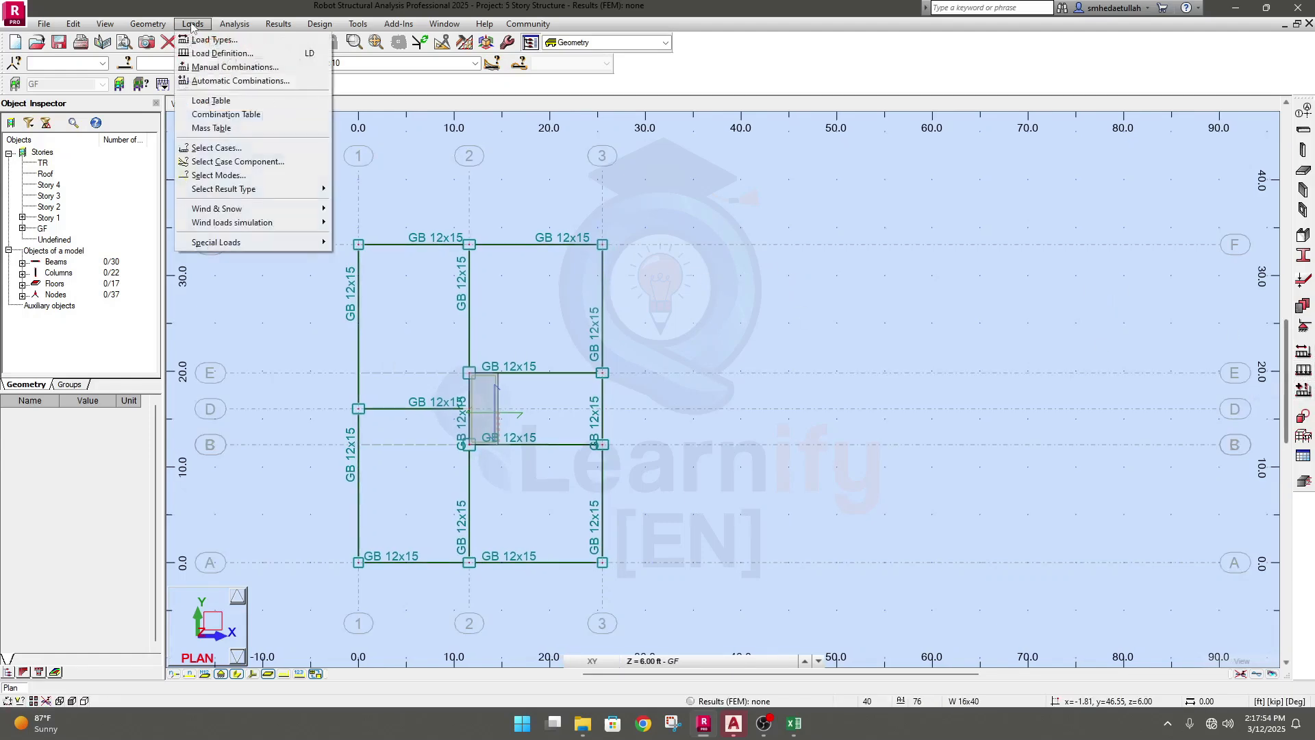
pyautogui.click(226, 55)
pyautogui.moveTo(1164, 101); pyautogui.dragTo(890, 198)
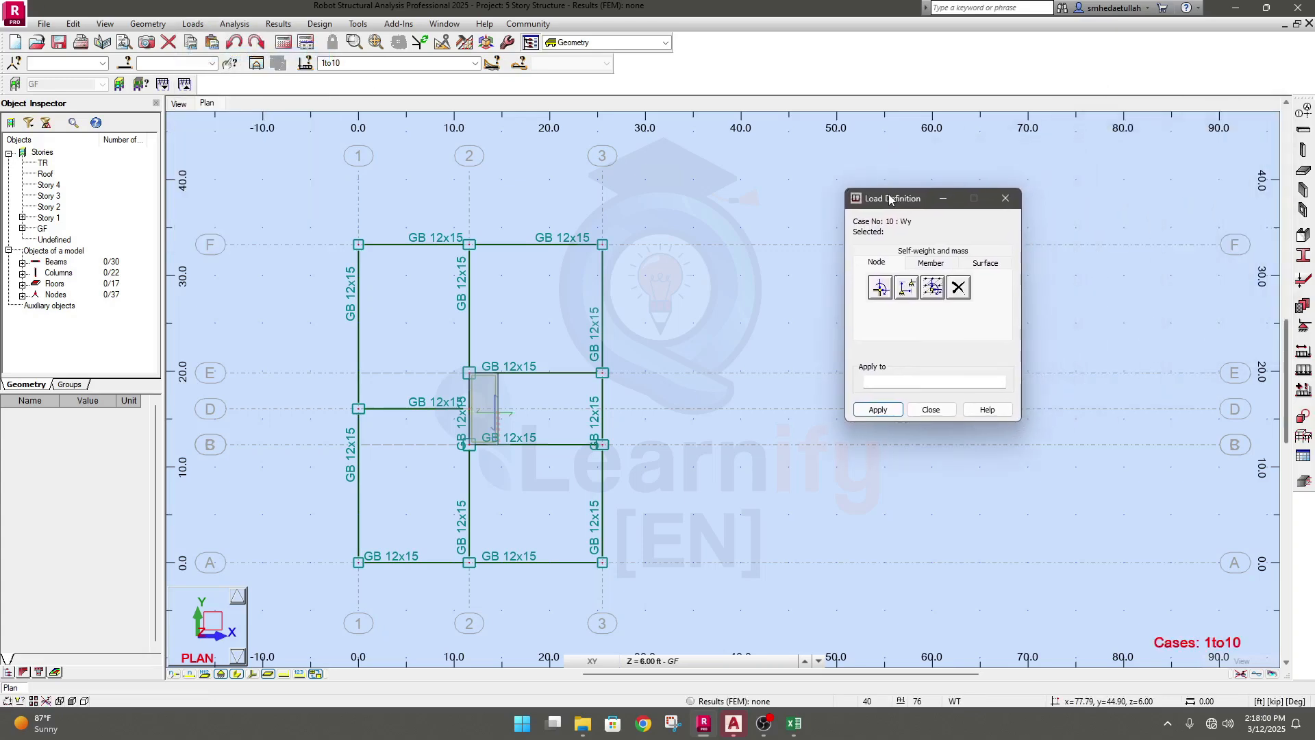
pyautogui.click(924, 258)
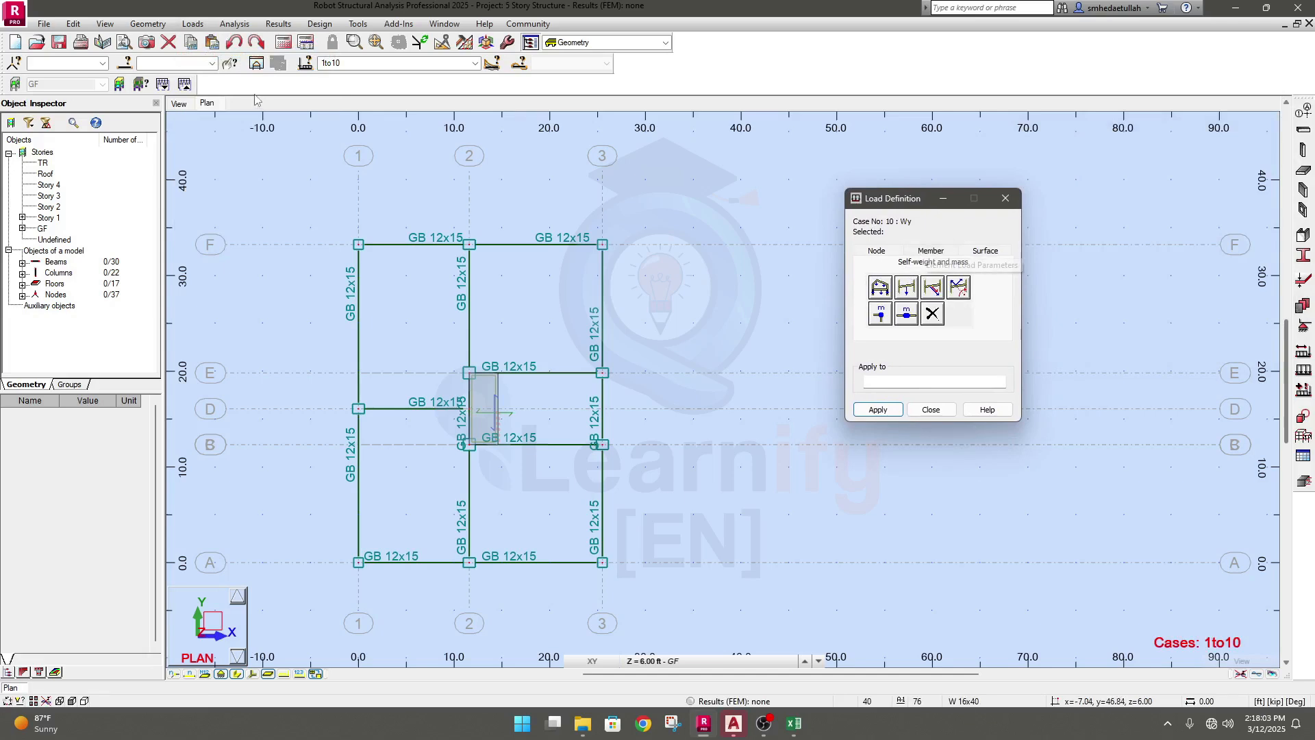
pyautogui.click(179, 104)
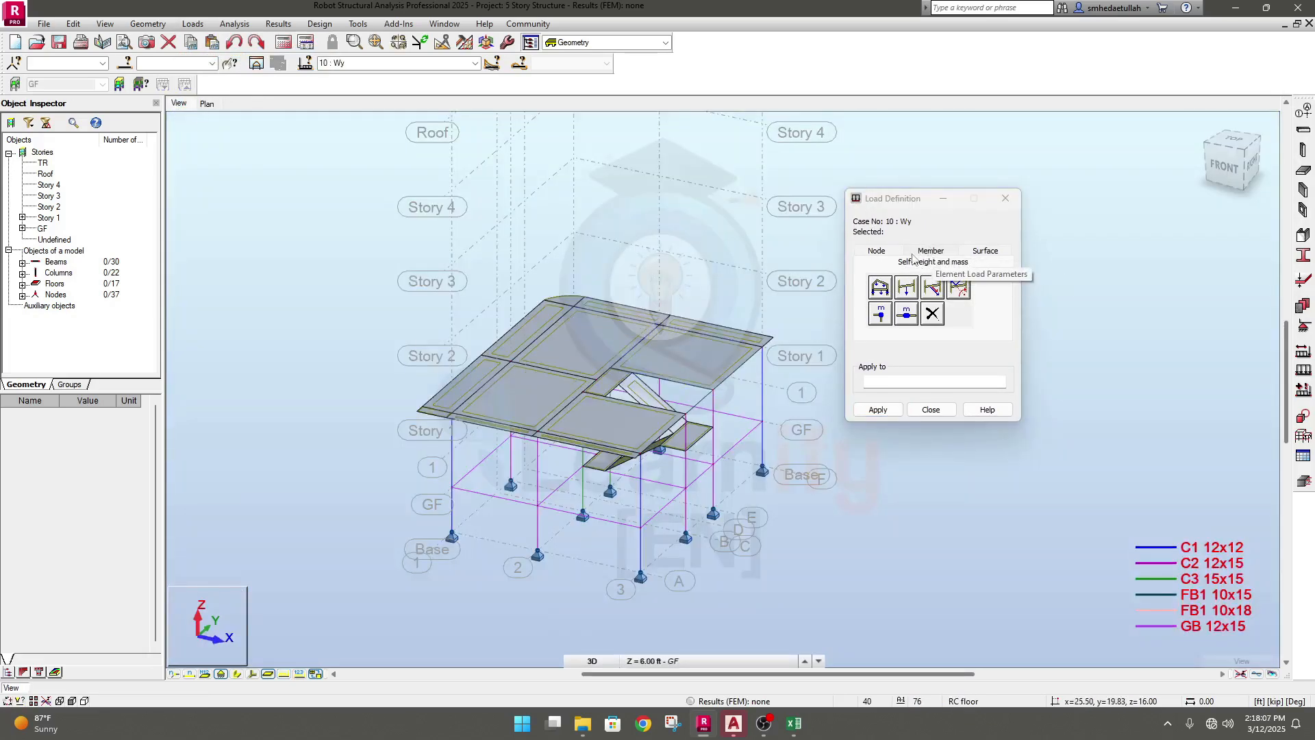
pyautogui.click(475, 63)
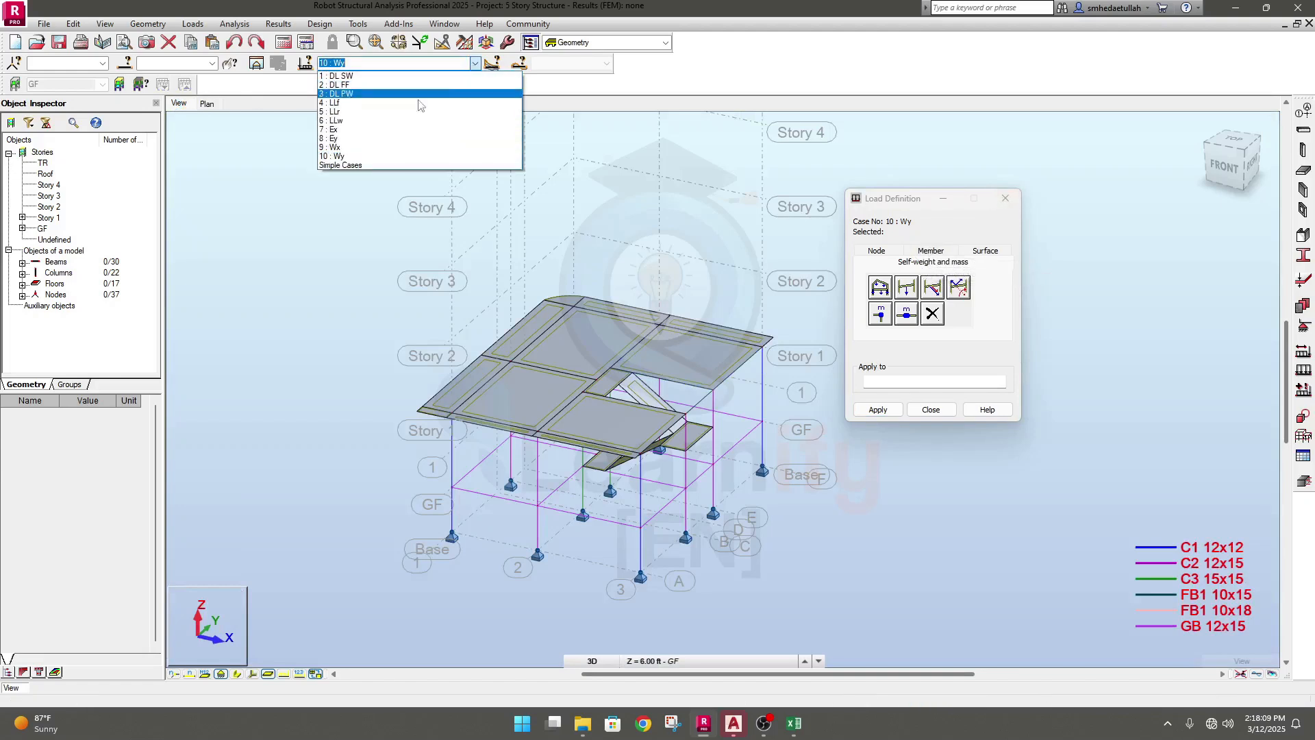
pyautogui.click(371, 76)
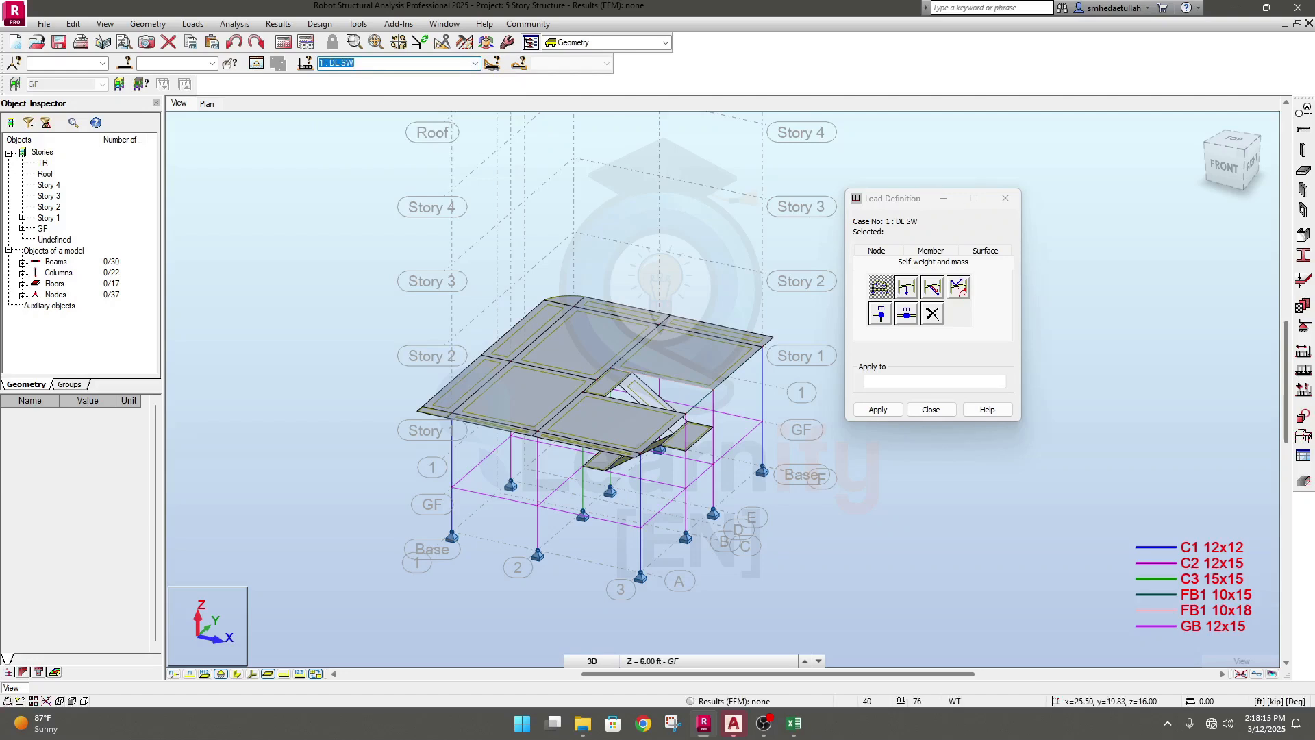
# Step: Apply the self-weight of the whole structure to the DL SW case and close Load Definition
pyautogui.click(936, 269)
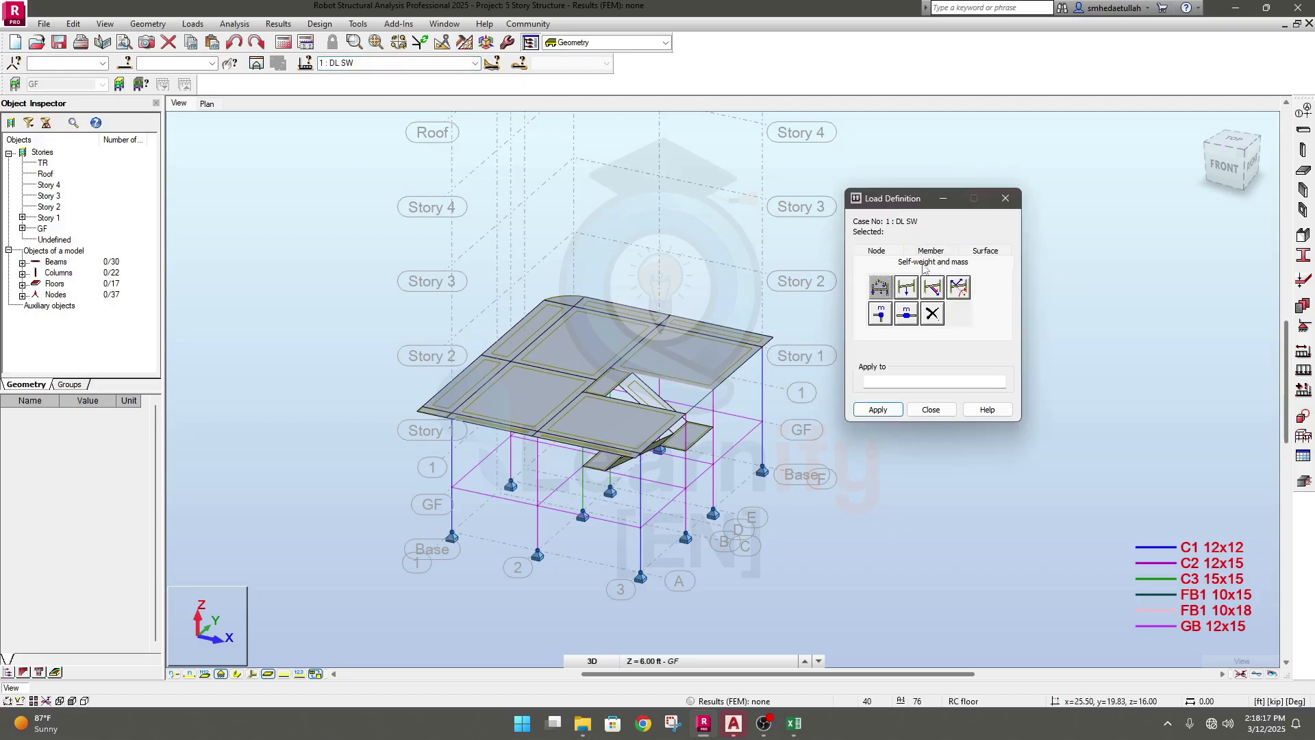
pyautogui.click(881, 289)
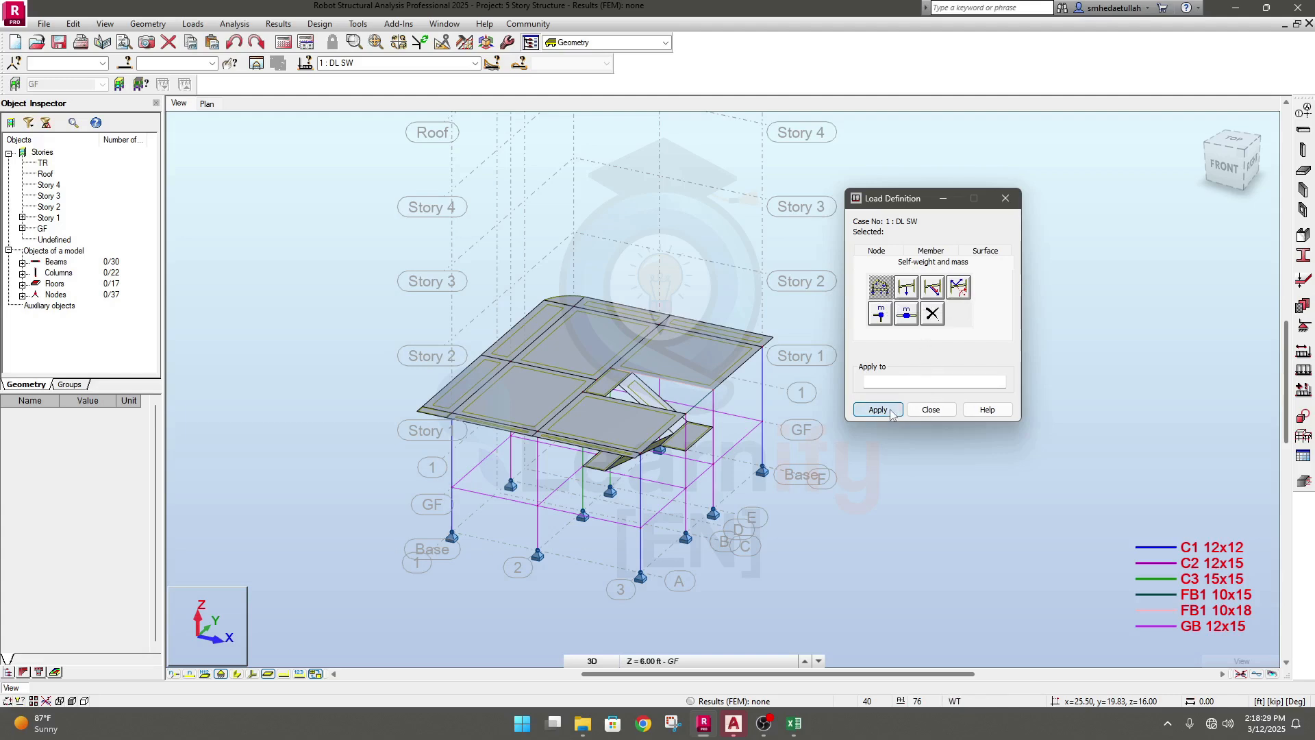
pyautogui.click(869, 413)
pyautogui.click(930, 410)
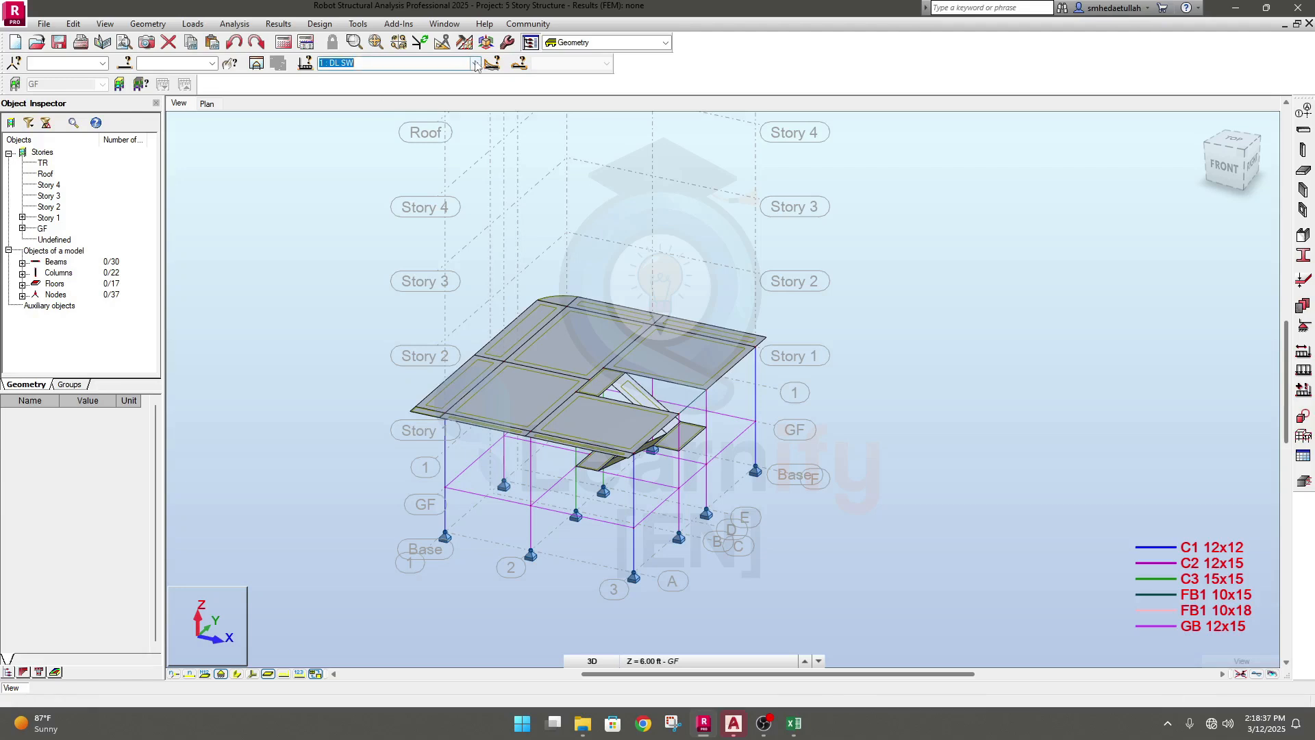
pyautogui.click(452, 64)
pyautogui.click(400, 85)
pyautogui.click(475, 63)
pyautogui.click(383, 73)
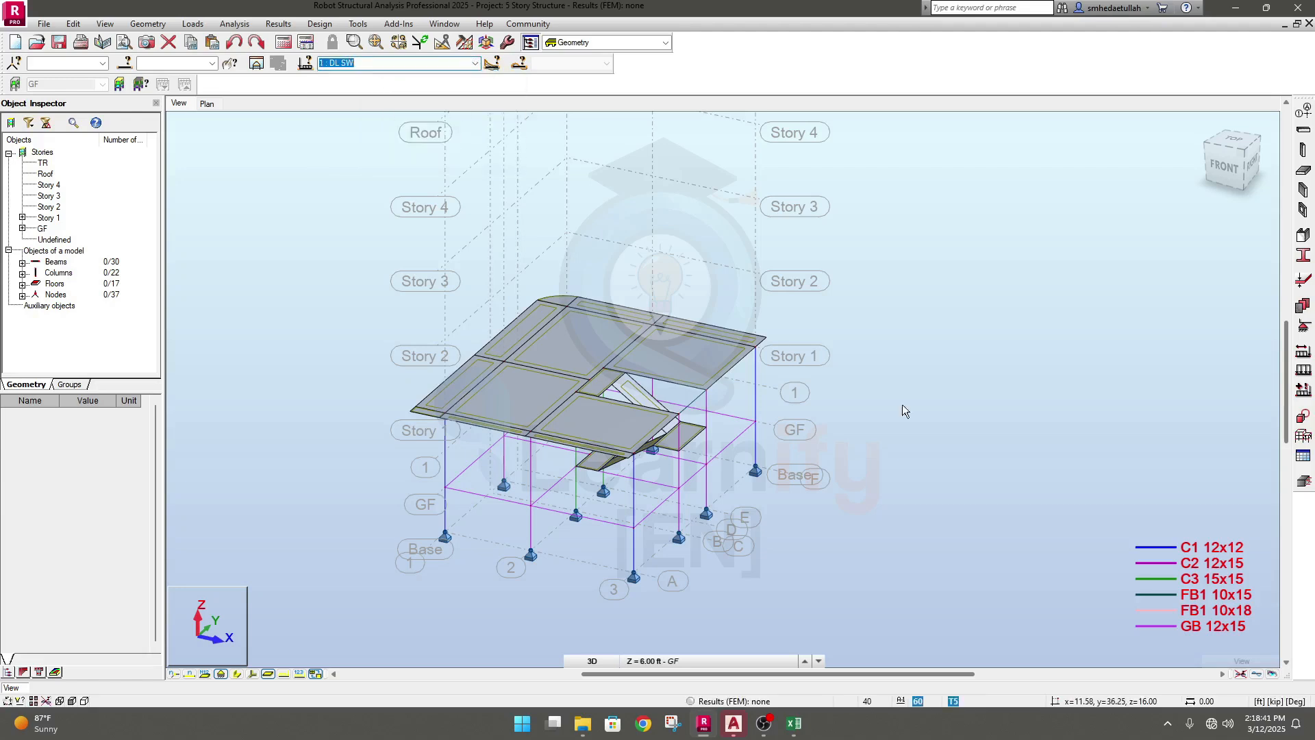
pyautogui.moveTo(832, 570); pyautogui.dragTo(864, 550, button='middle')
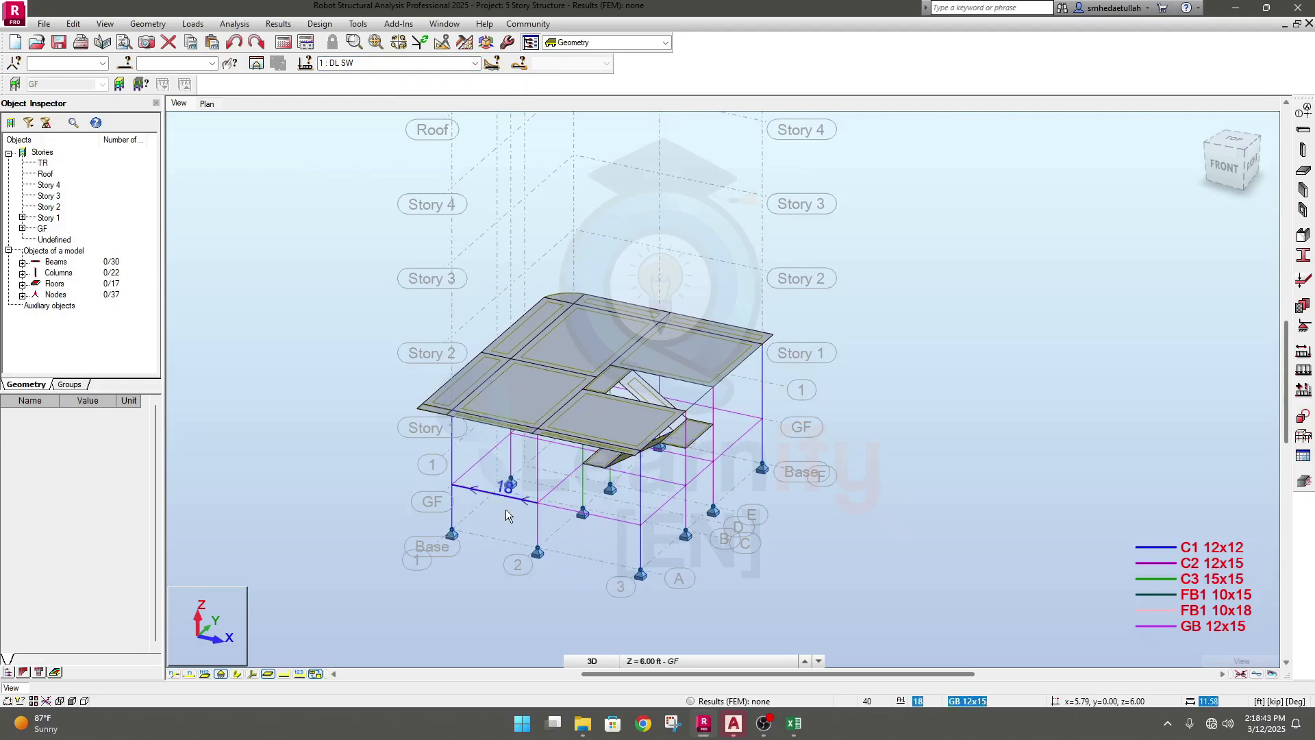
pyautogui.moveTo(434, 534); pyautogui.dragTo(437, 534, button='middle')
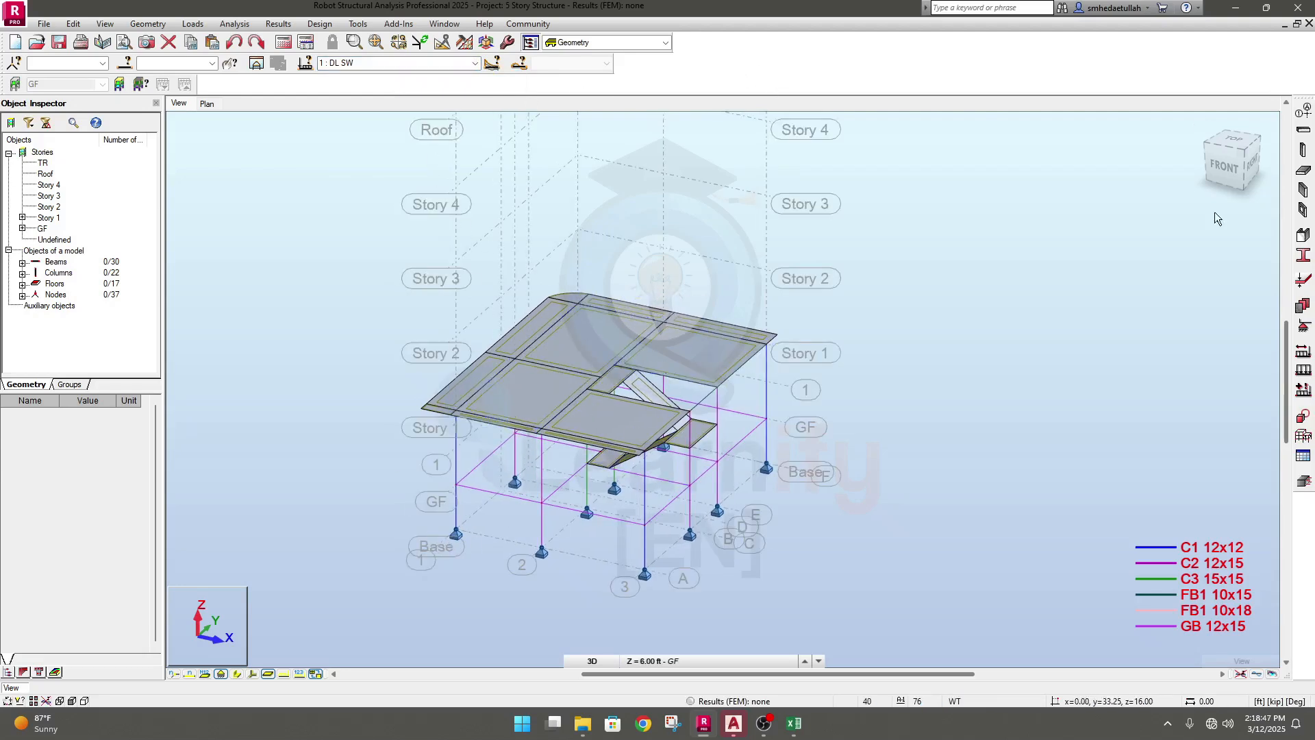
# Step: Reopen Load Definition with its self-weight and mass options and make 2 : DL FF the current load case
pyautogui.click(1303, 371)
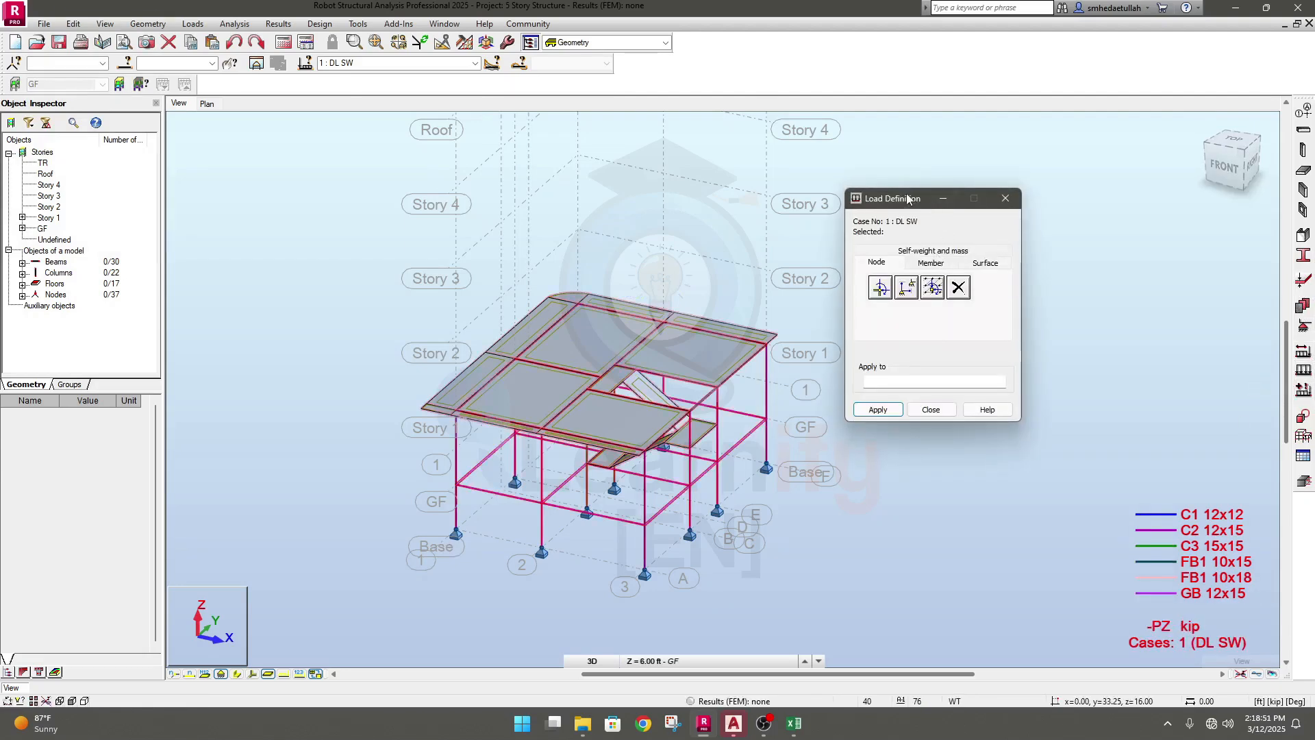
pyautogui.moveTo(907, 198); pyautogui.dragTo(965, 189)
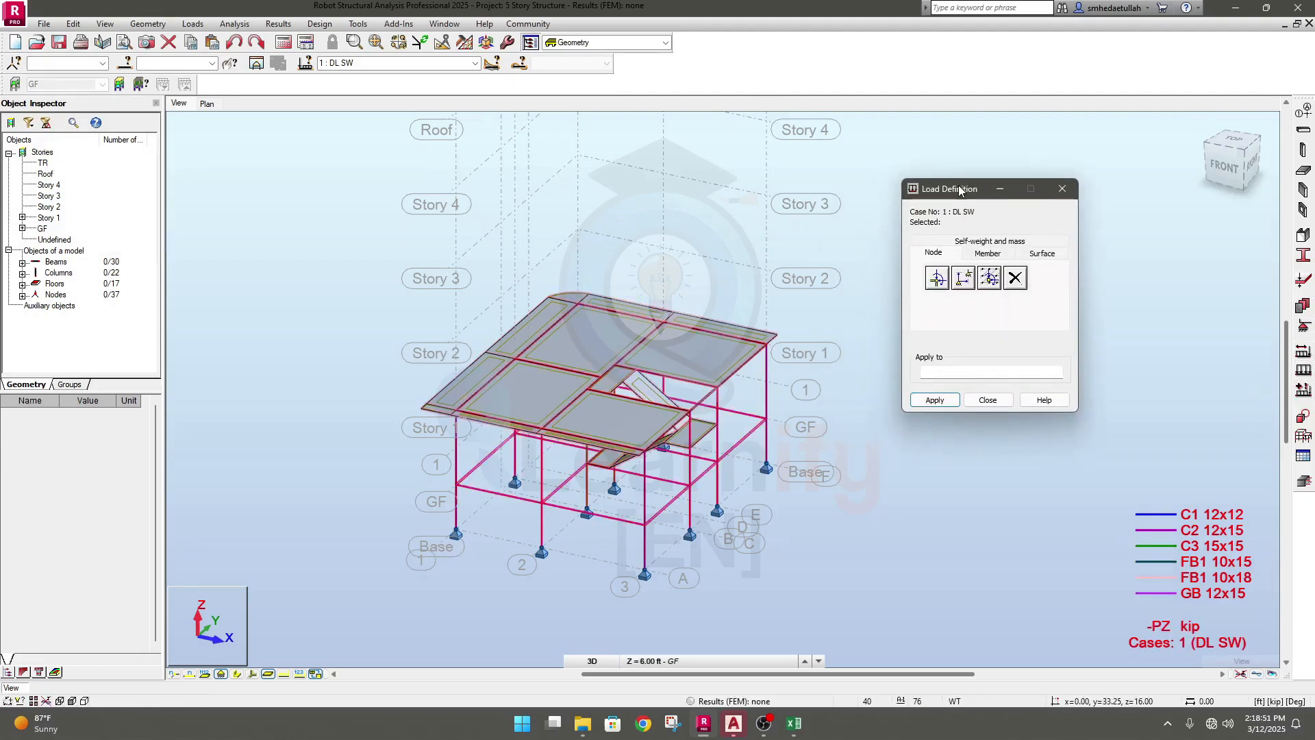
pyautogui.click(987, 253)
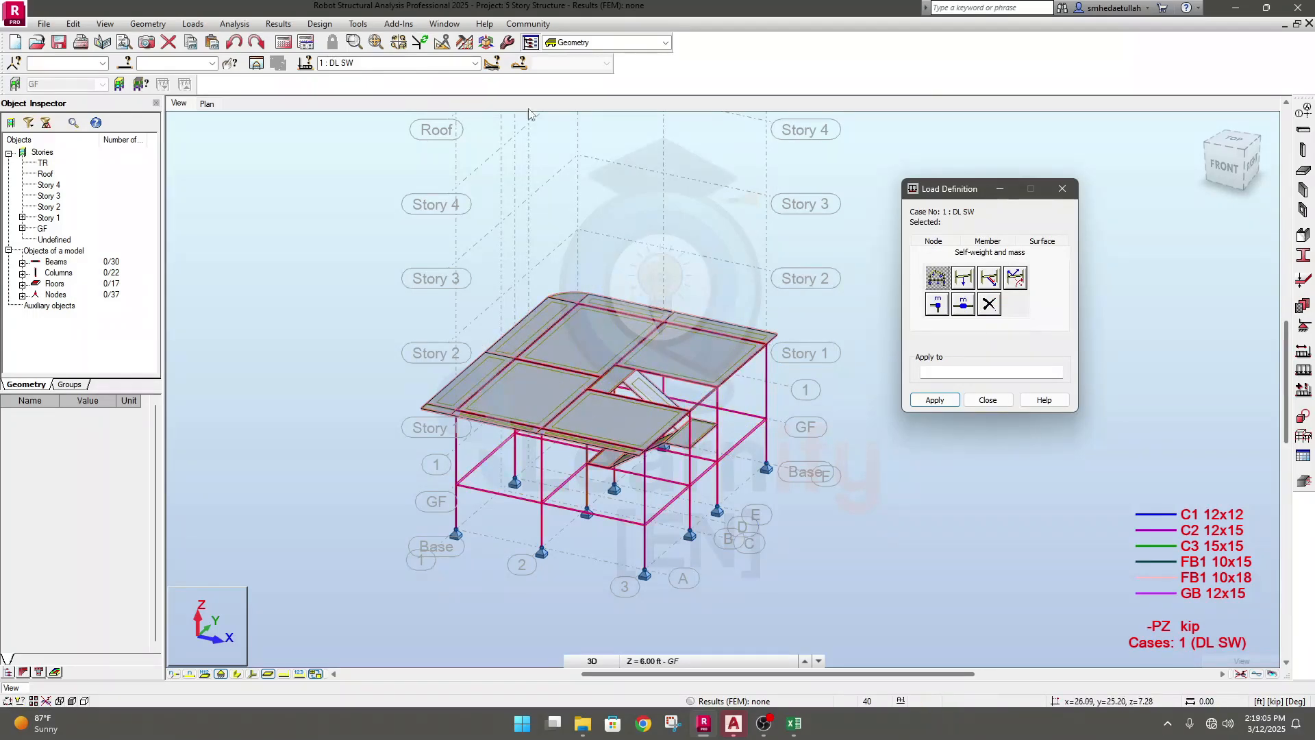
pyautogui.click(470, 66)
pyautogui.click(474, 63)
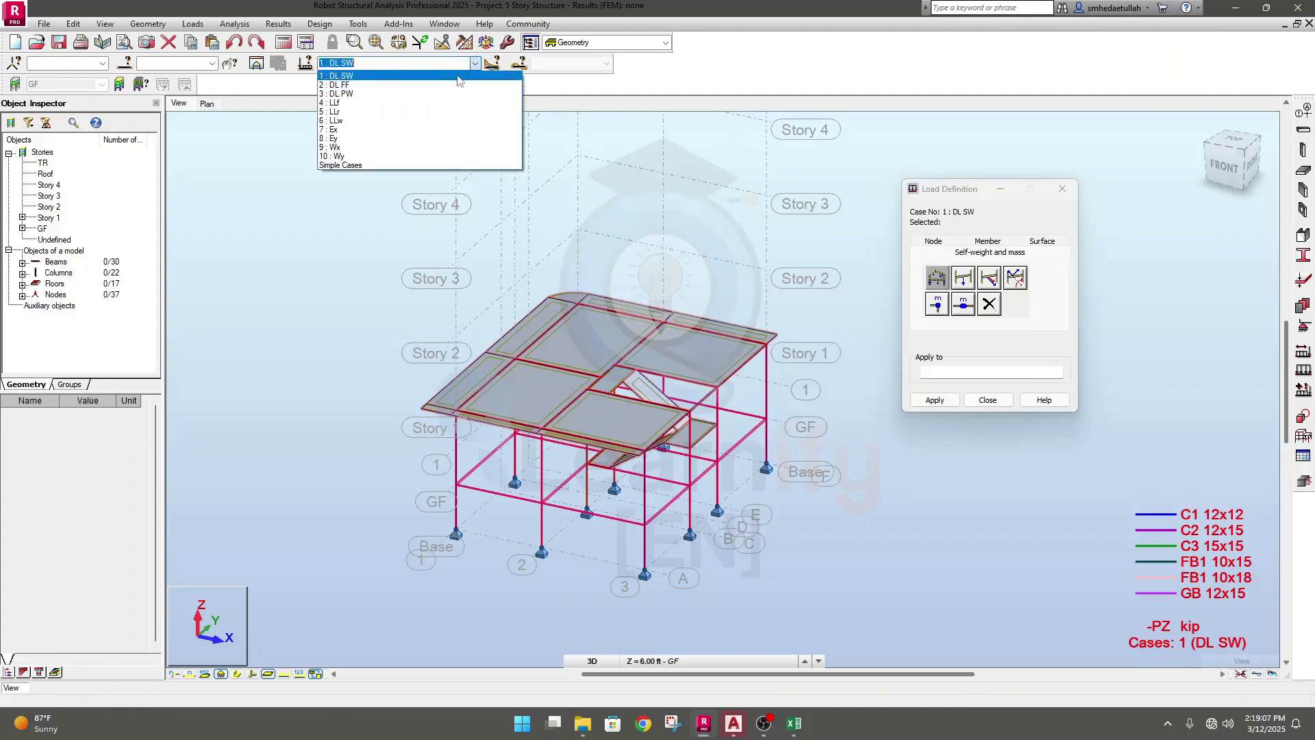
pyautogui.click(443, 87)
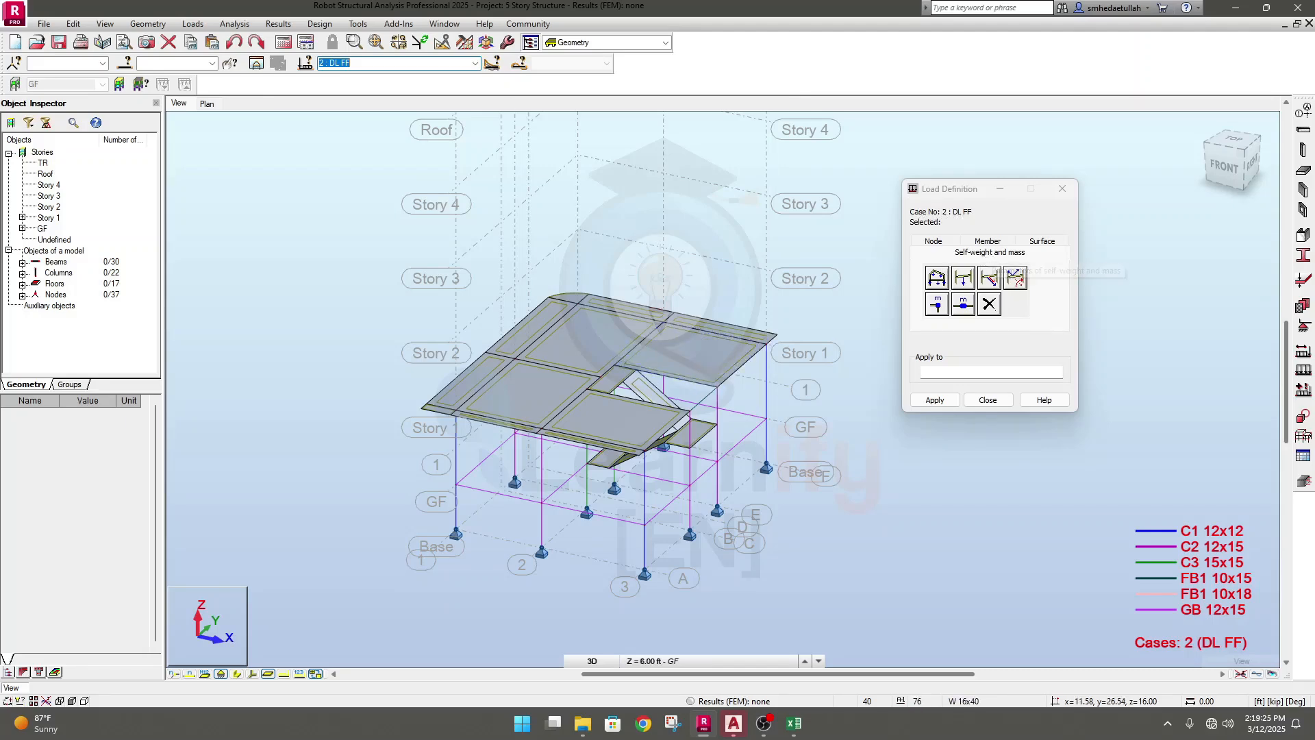
# Step: Show the GF plan view and make 3 : DL PW the current load case
pyautogui.click(207, 107)
pyautogui.moveTo(807, 413); pyautogui.dragTo(905, 416, button='middle')
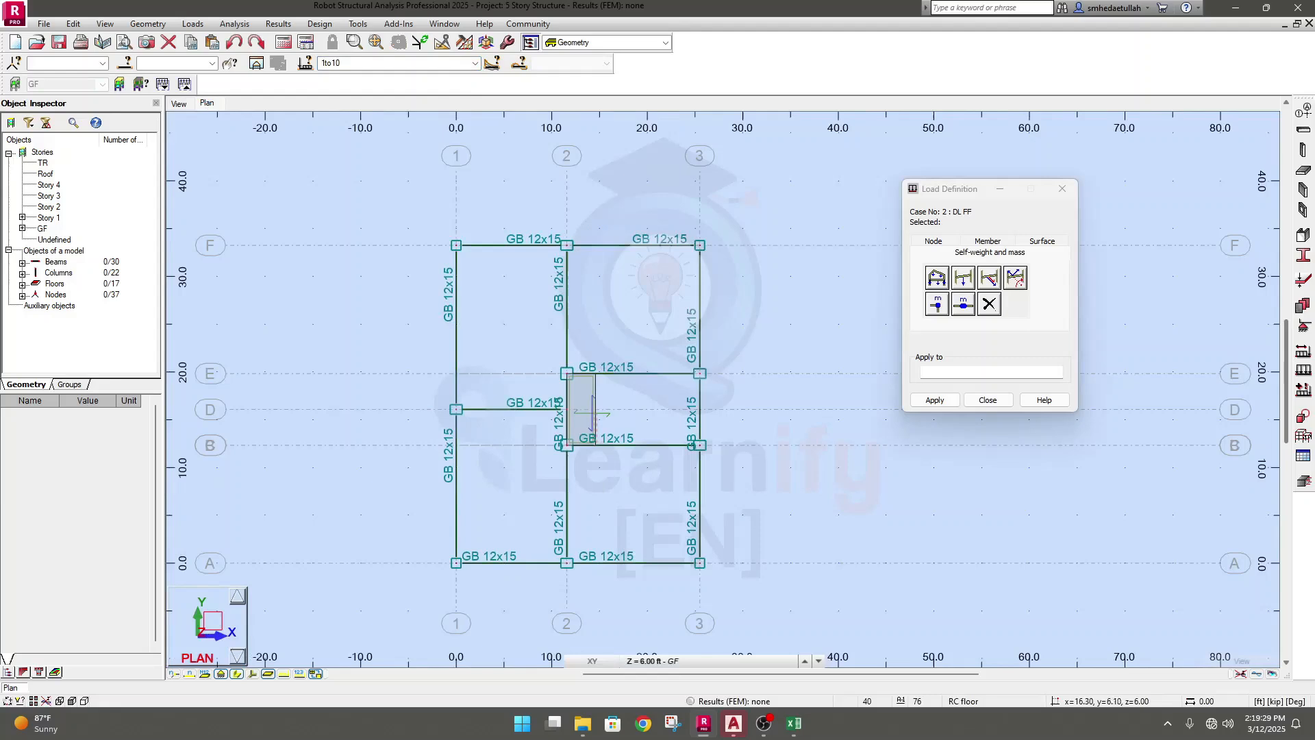
pyautogui.moveTo(612, 504); pyautogui.dragTo(640, 516, button='middle')
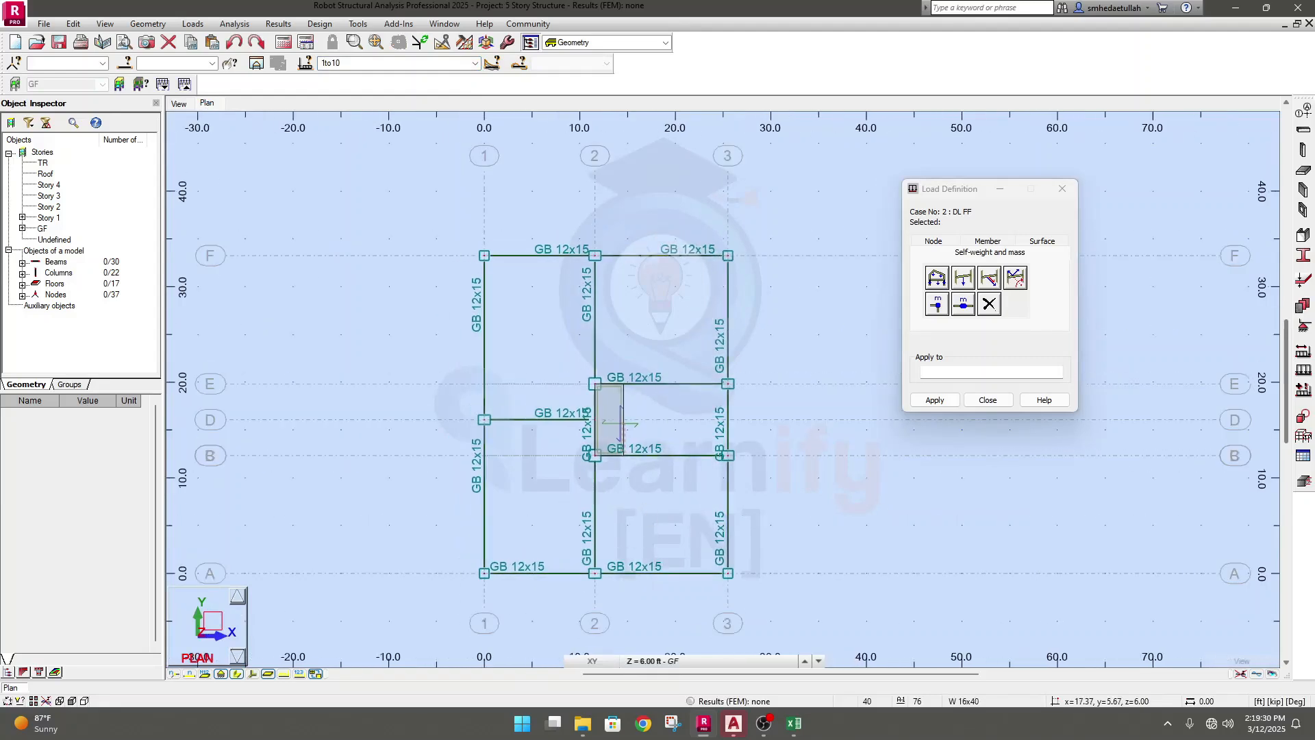
pyautogui.click(474, 63)
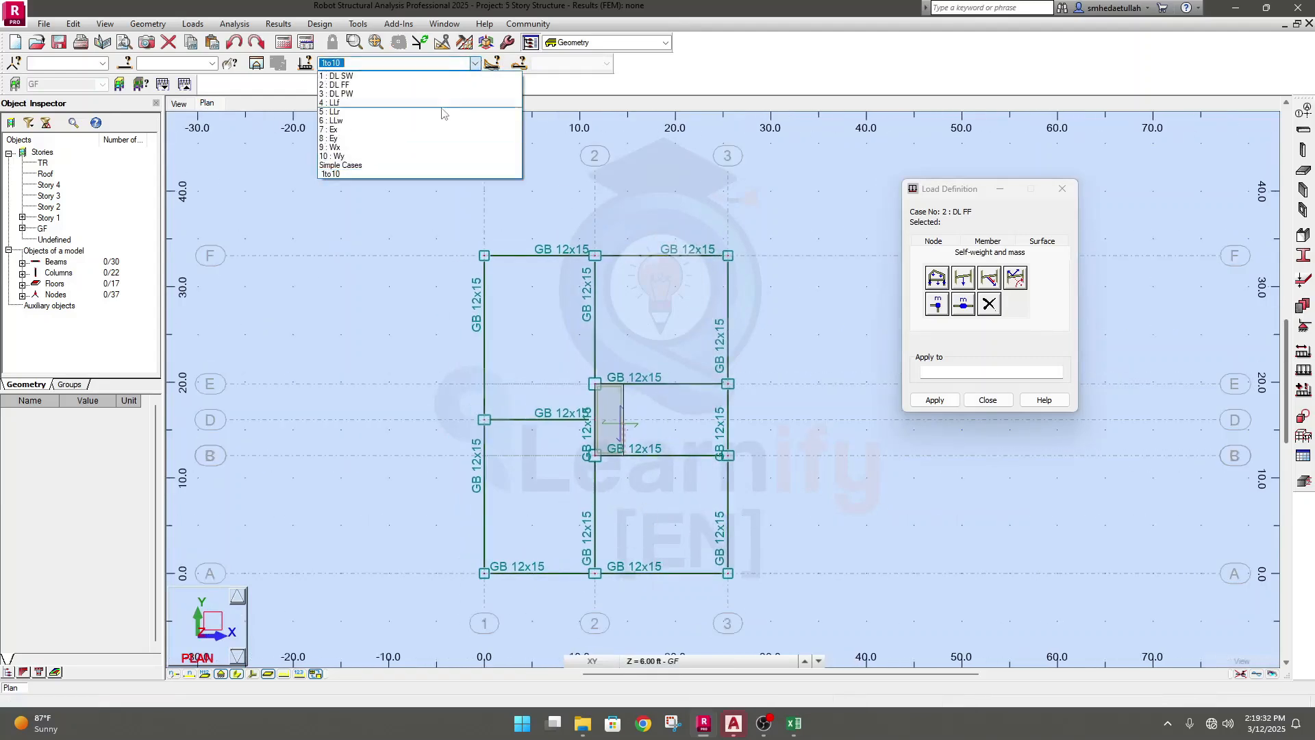
pyautogui.click(387, 94)
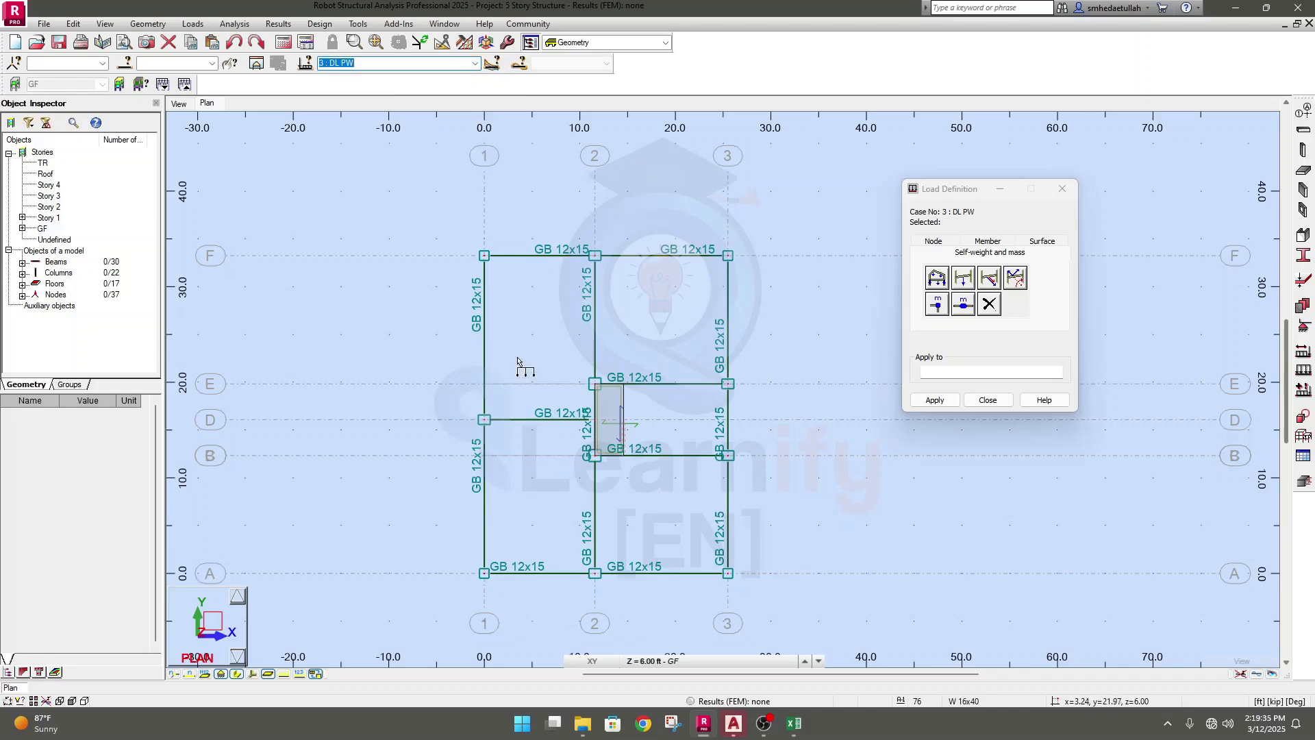
pyautogui.moveTo(515, 356); pyautogui.dragTo(508, 358, button='middle')
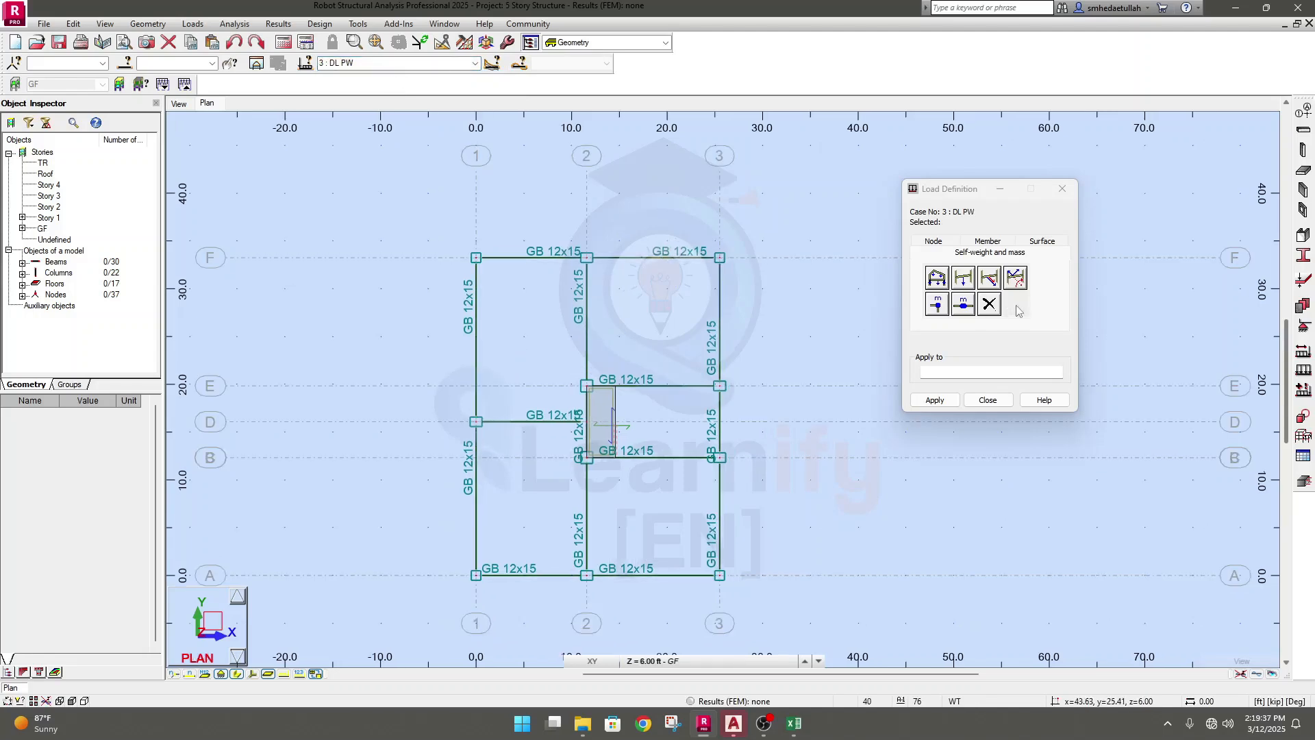
# Step: Define a uniform member load of -0.875 kip/ft in global Z and apply it to the GF grade beams that carry walls
pyautogui.click(988, 244)
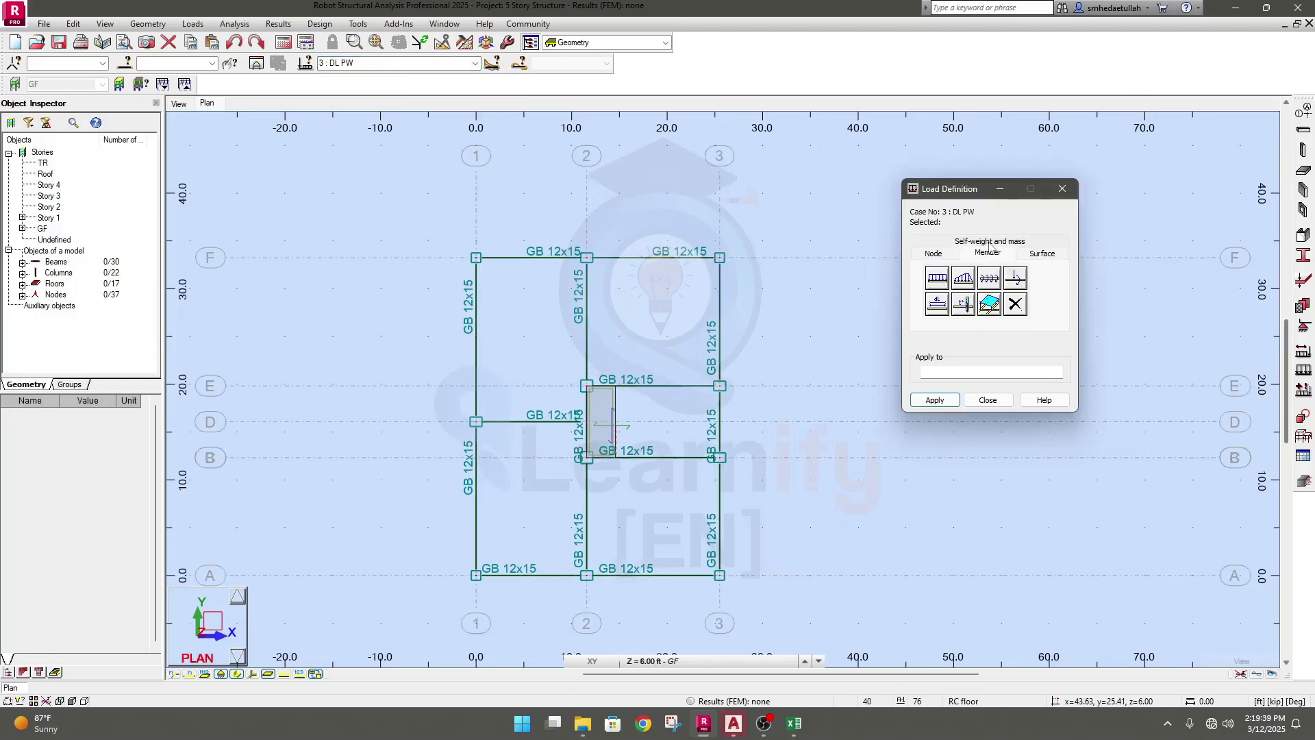
pyautogui.click(937, 285)
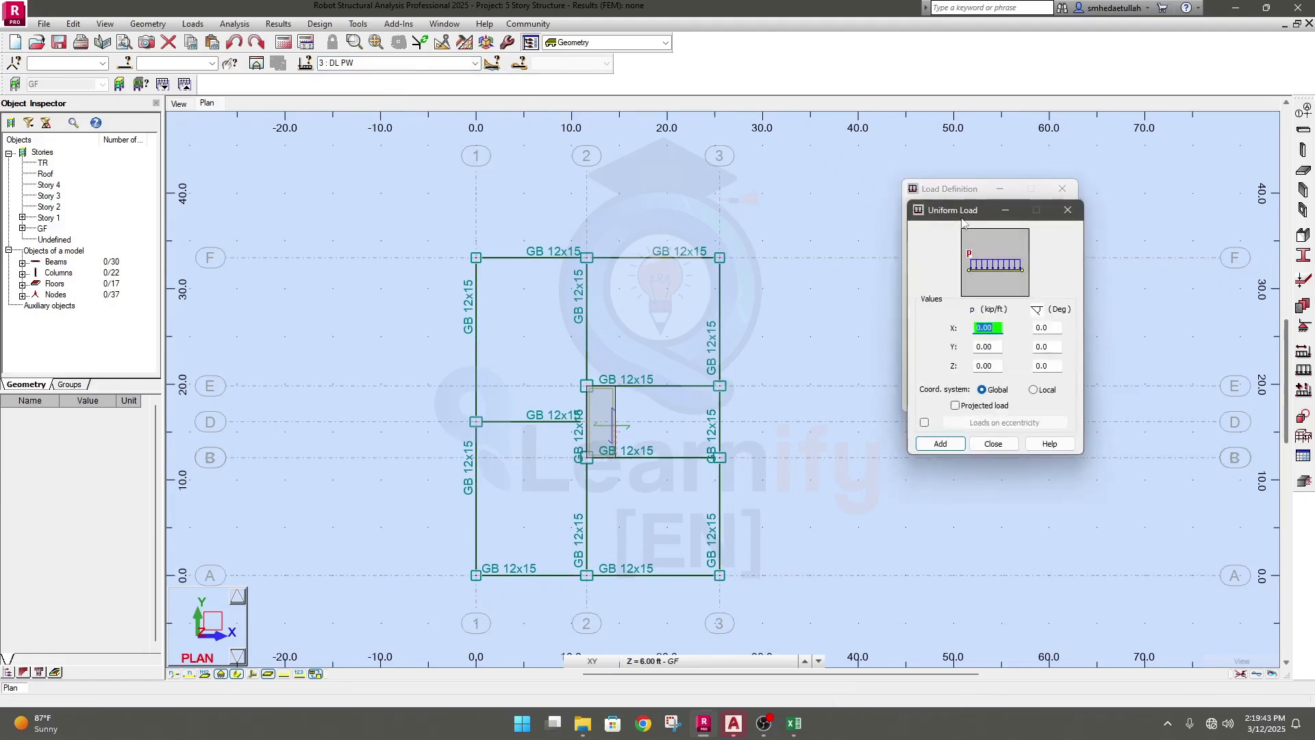
pyautogui.moveTo(962, 219); pyautogui.dragTo(938, 235)
pyautogui.click(966, 386)
pyautogui.write('-')
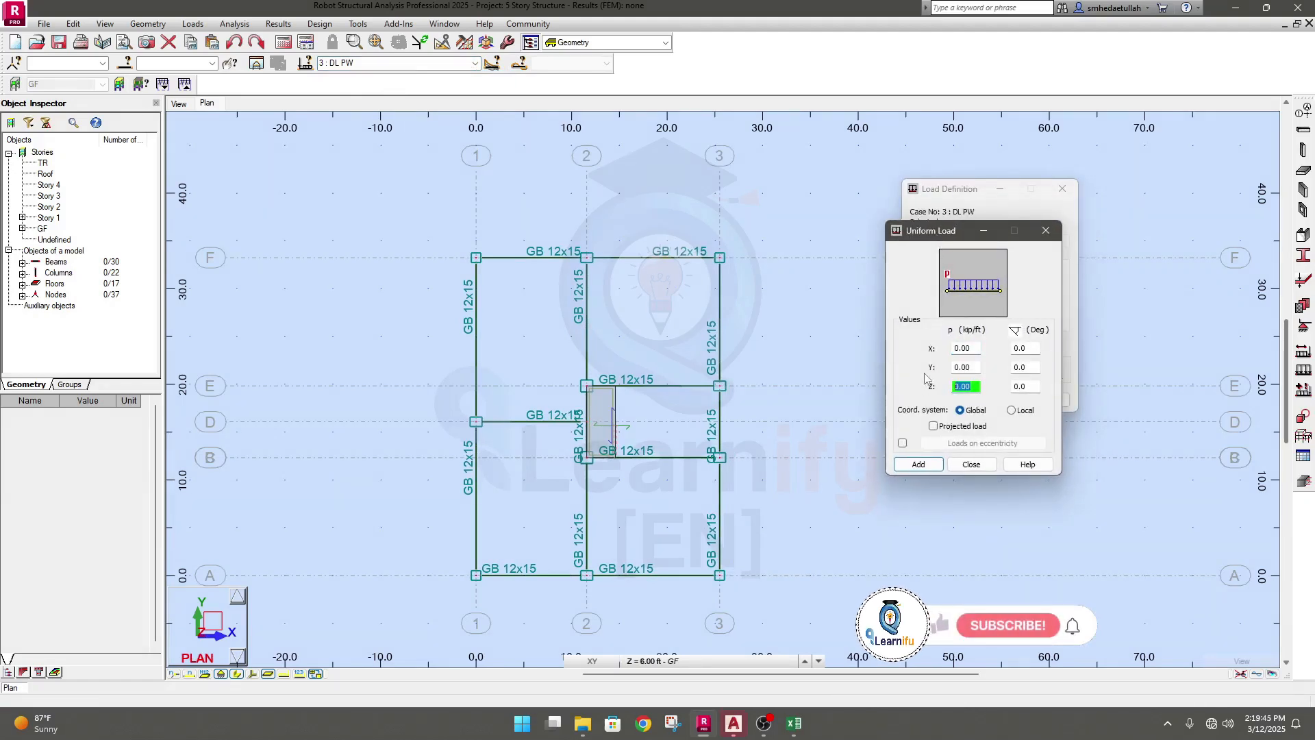
pyautogui.write('0.875')
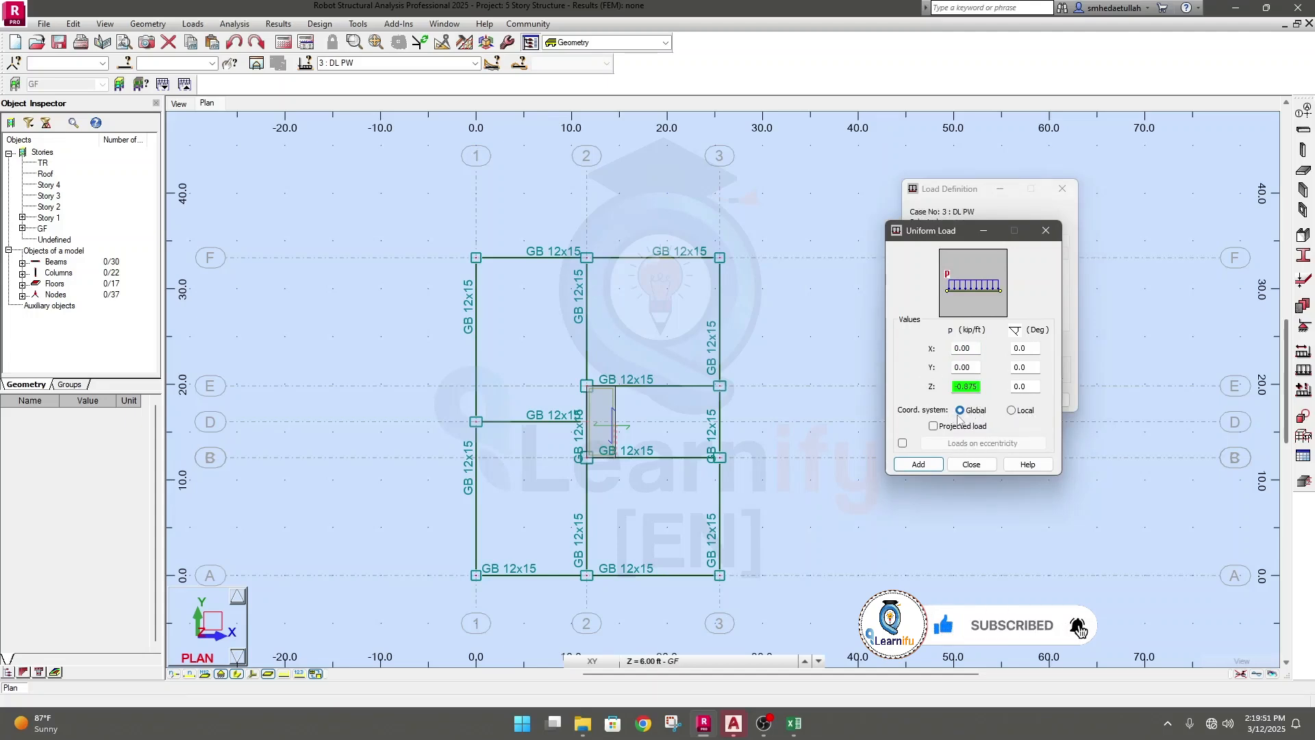
pyautogui.click(918, 465)
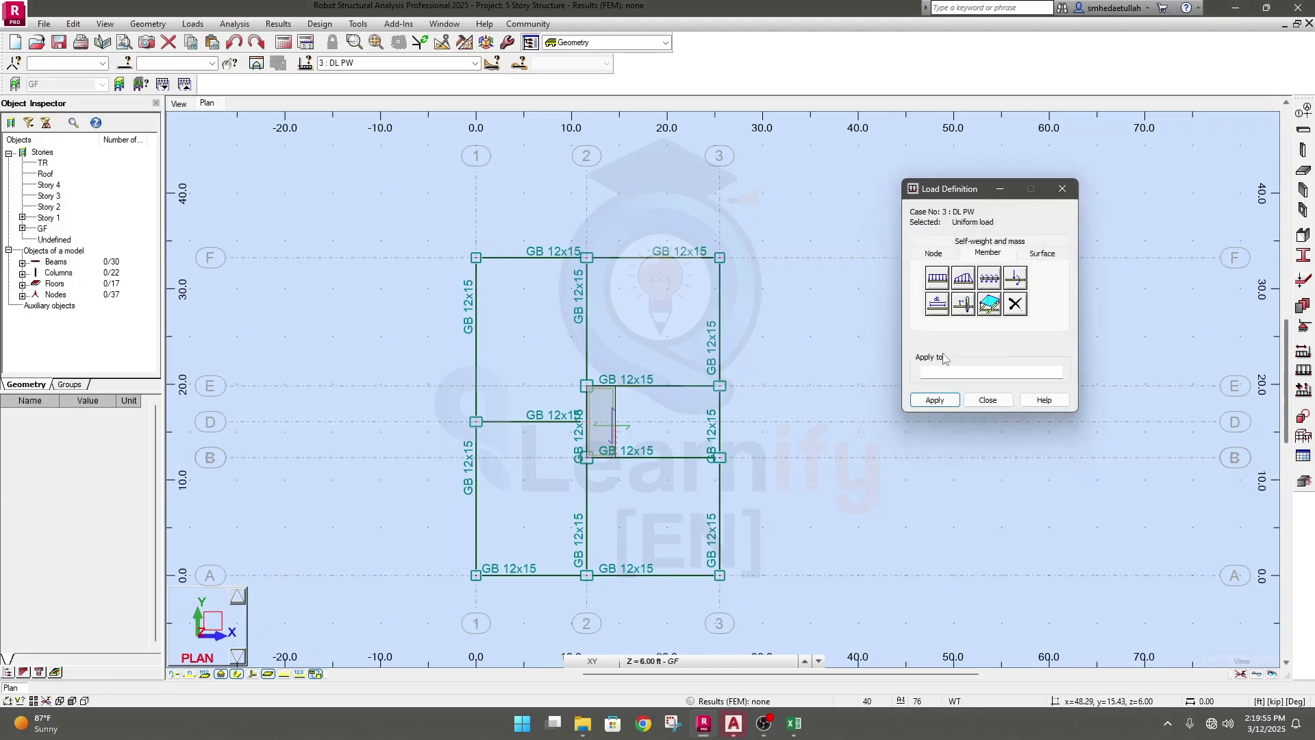
pyautogui.click(667, 257)
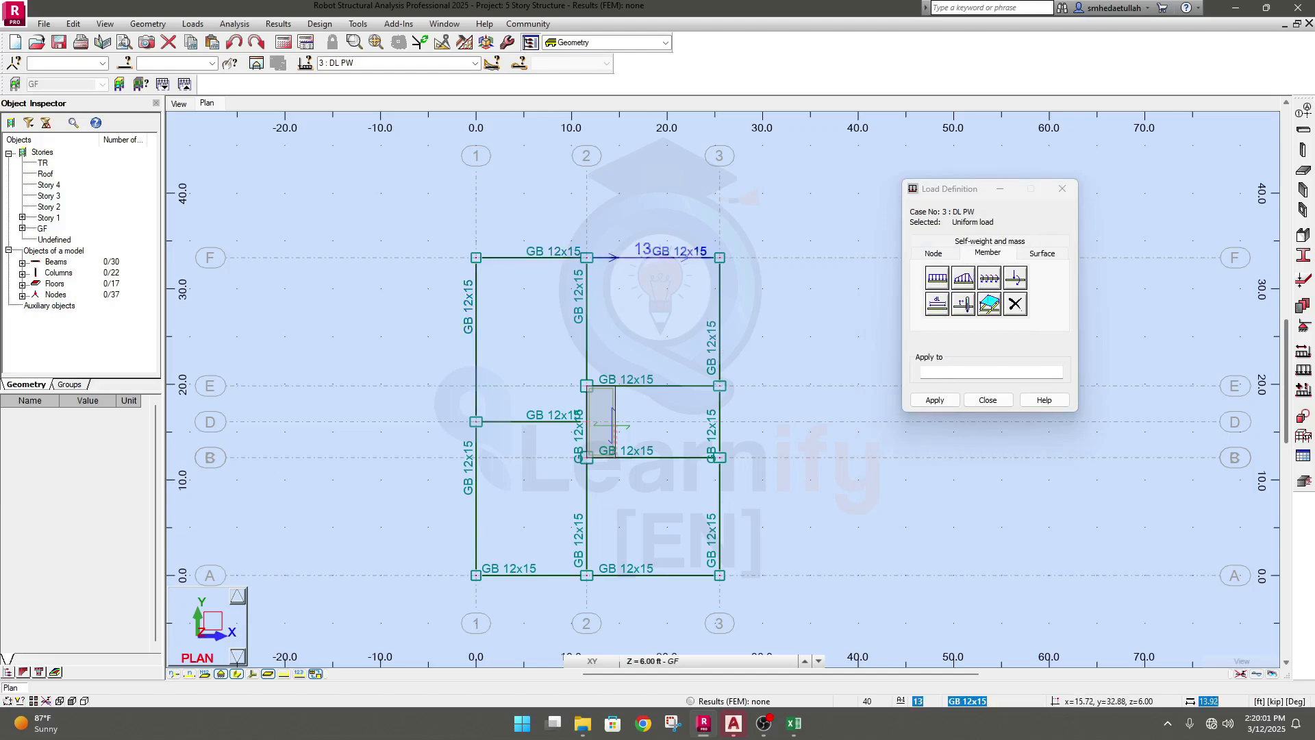
pyautogui.click(935, 400)
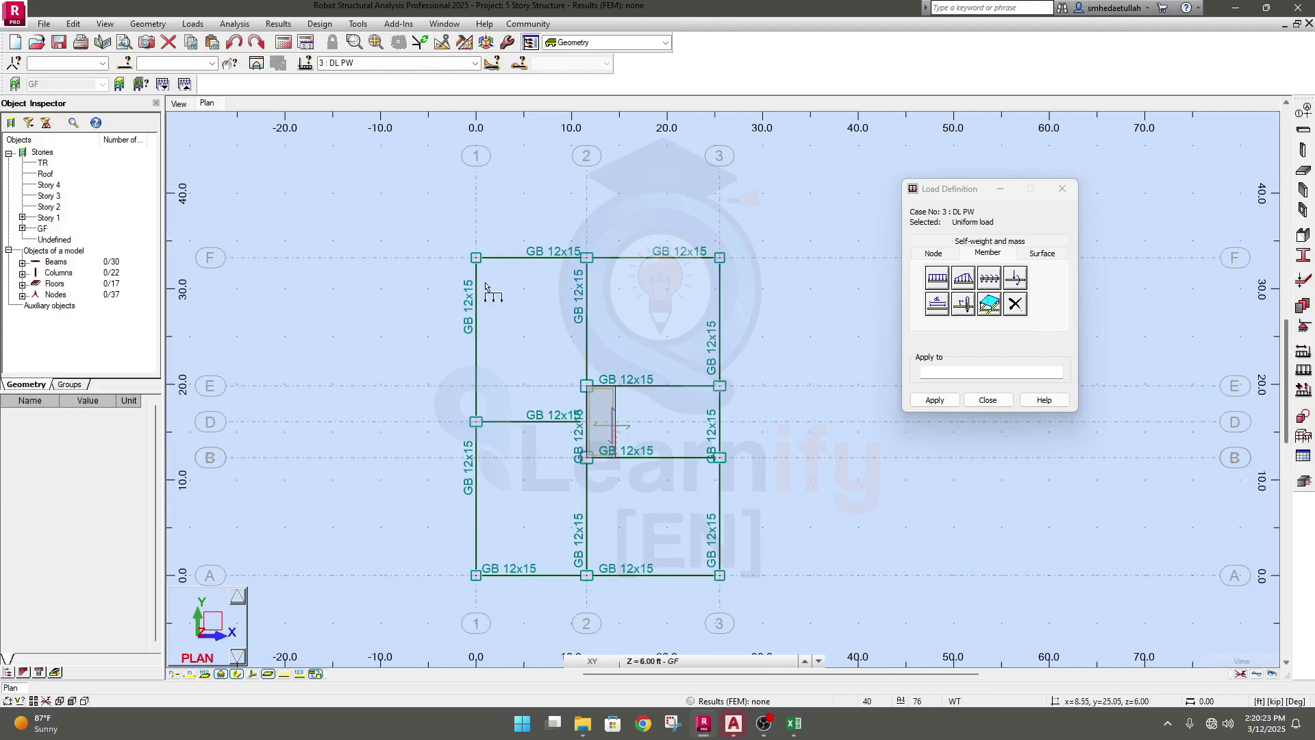
# Step: Turn on the display of load symbols, load values and uniform size of load symbols in the plan view
pyautogui.click(105, 23)
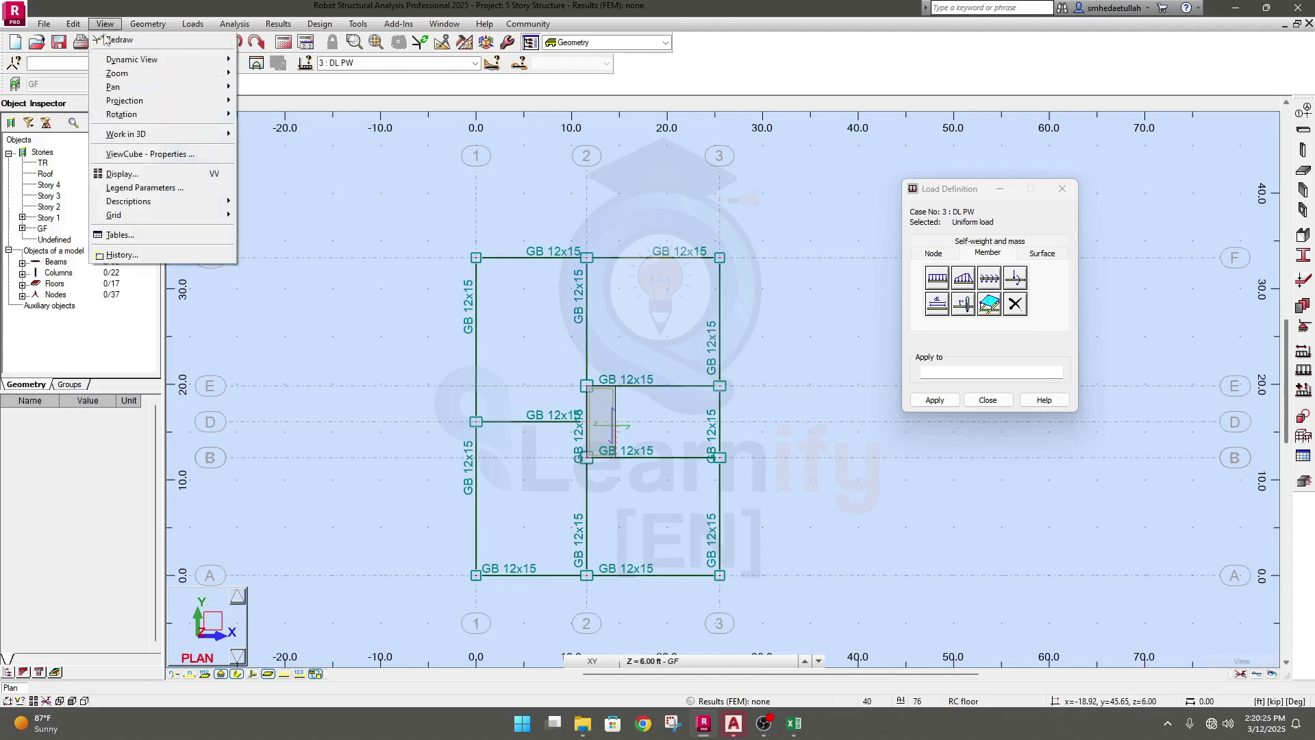
pyautogui.click(145, 176)
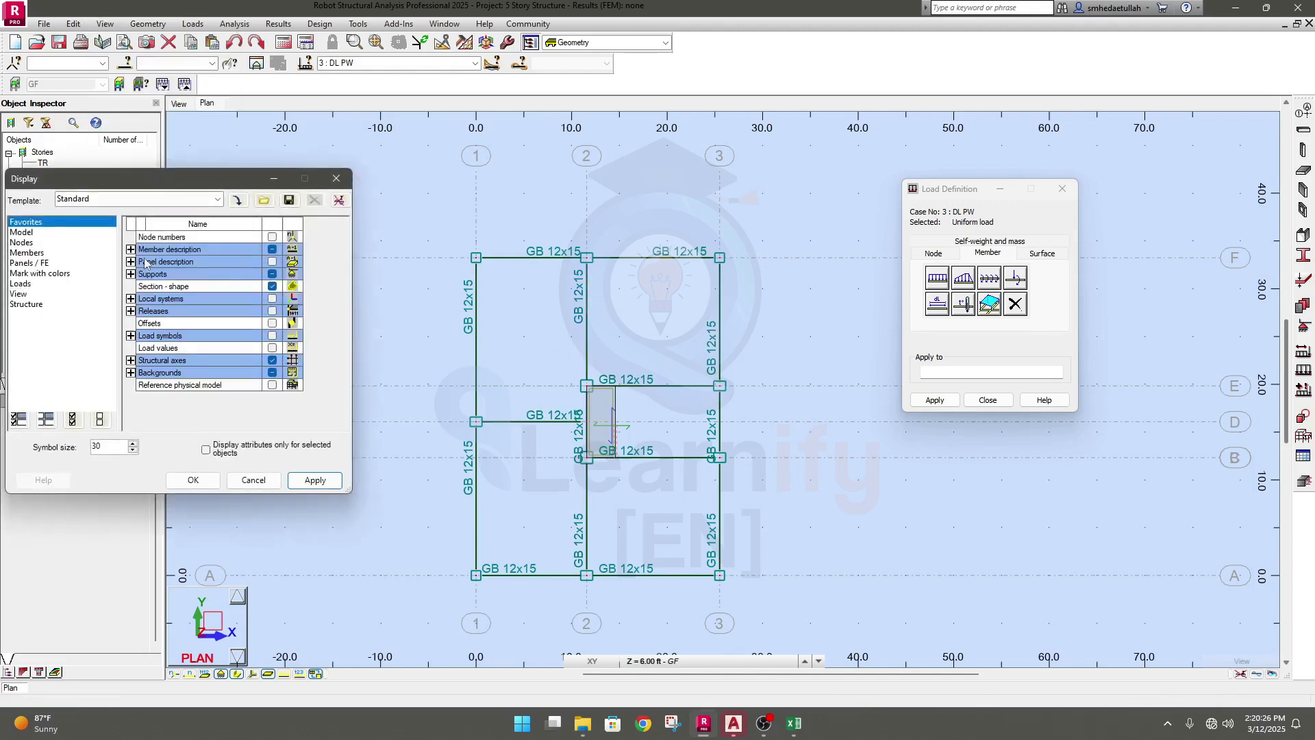
pyautogui.click(29, 284)
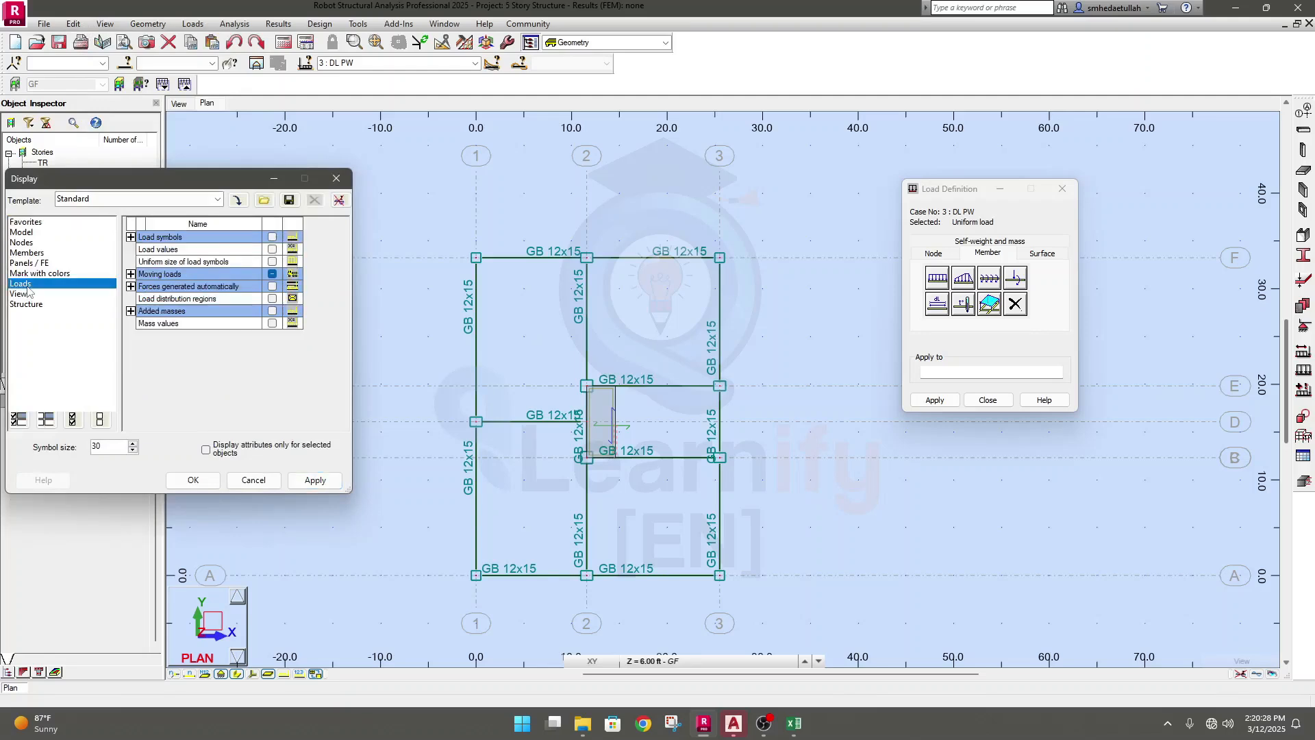
pyautogui.click(131, 237)
pyautogui.click(272, 237)
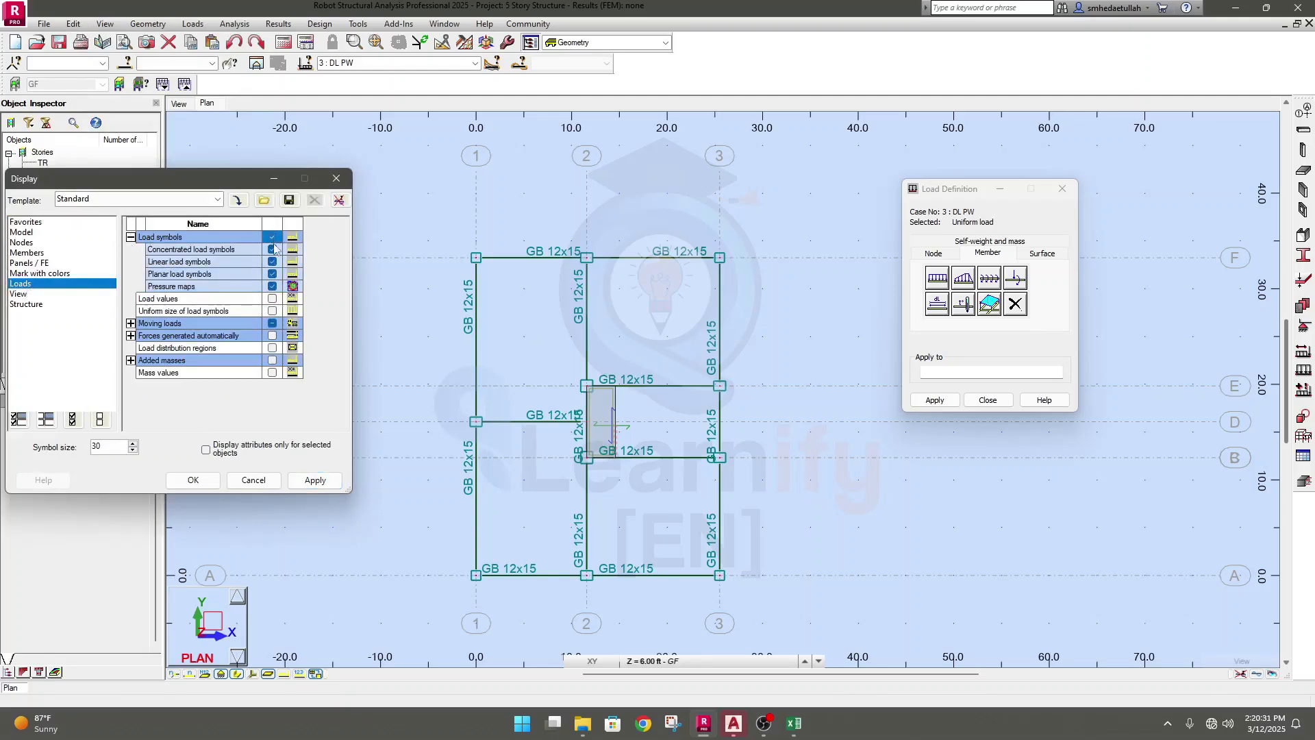
pyautogui.click(272, 299)
pyautogui.click(272, 311)
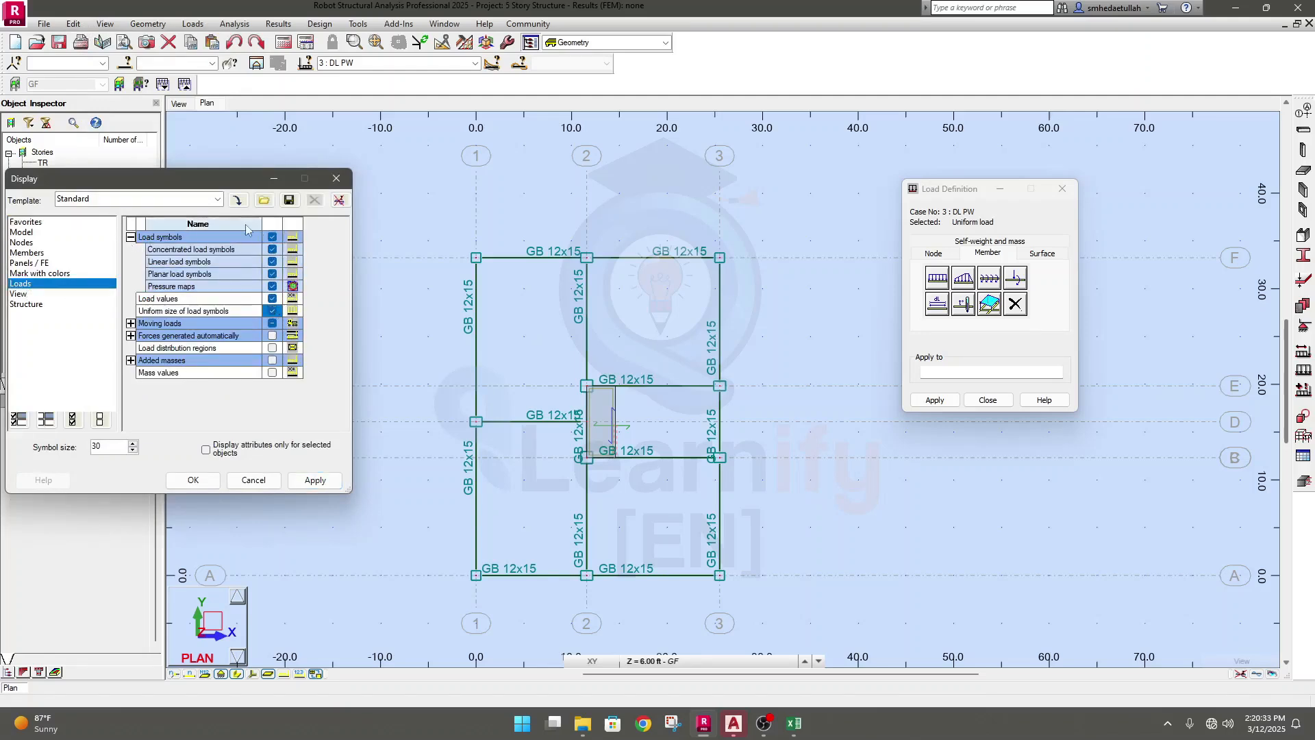
pyautogui.click(309, 481)
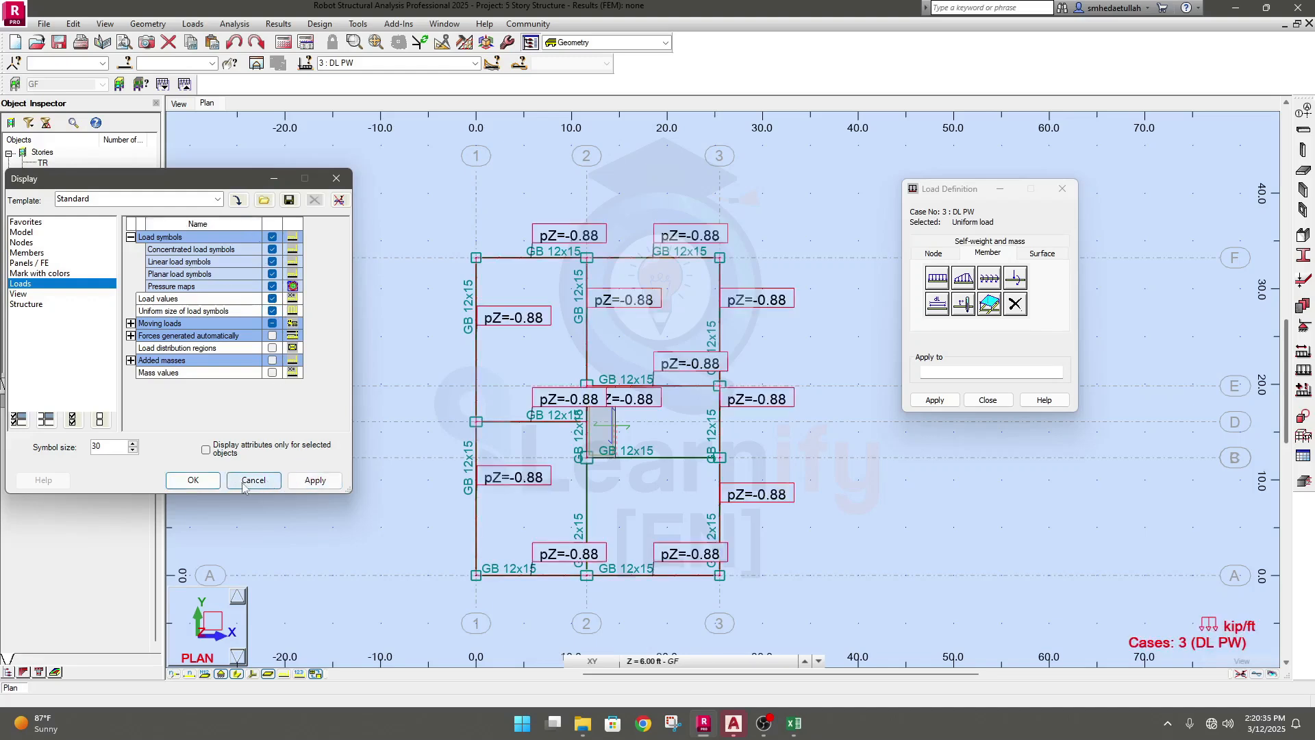
pyautogui.click(206, 483)
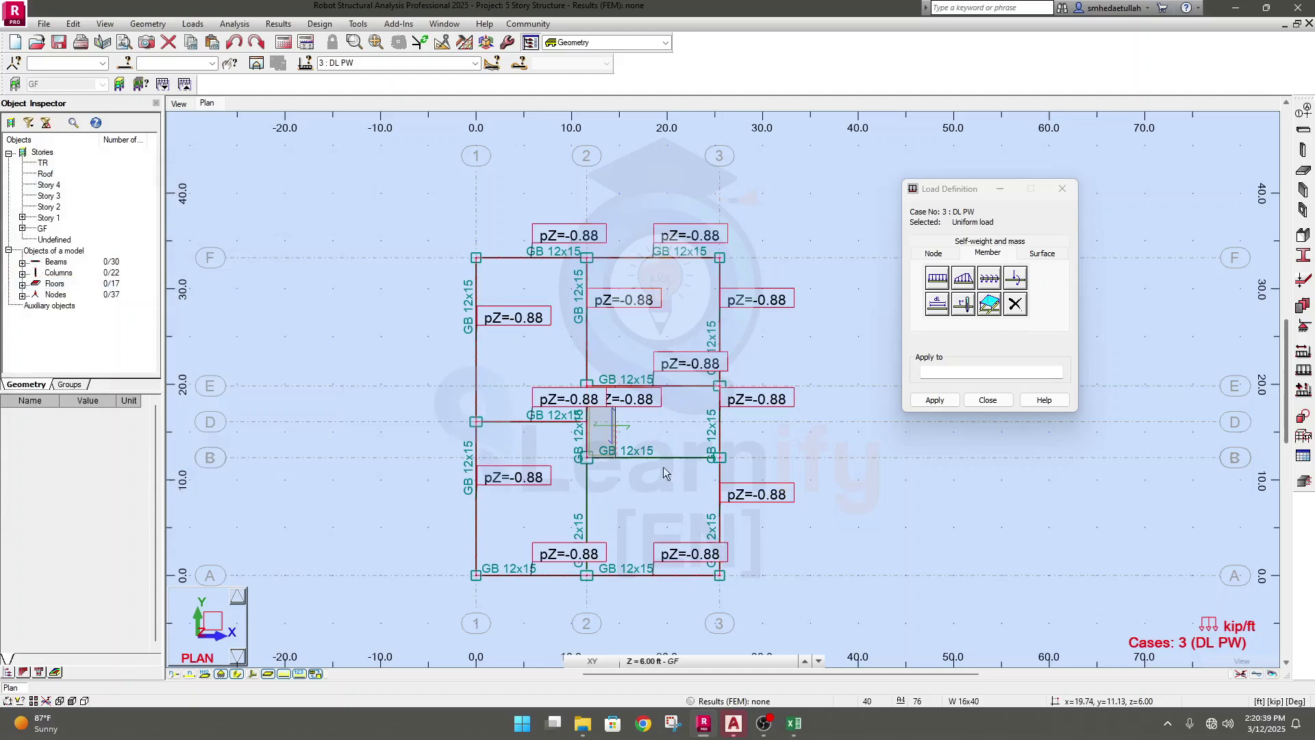
# Step: Apply the uniform load to the unloaded GF beams on grid B between 2 and 3 and on grid 2 between A and B
pyautogui.click(989, 361)
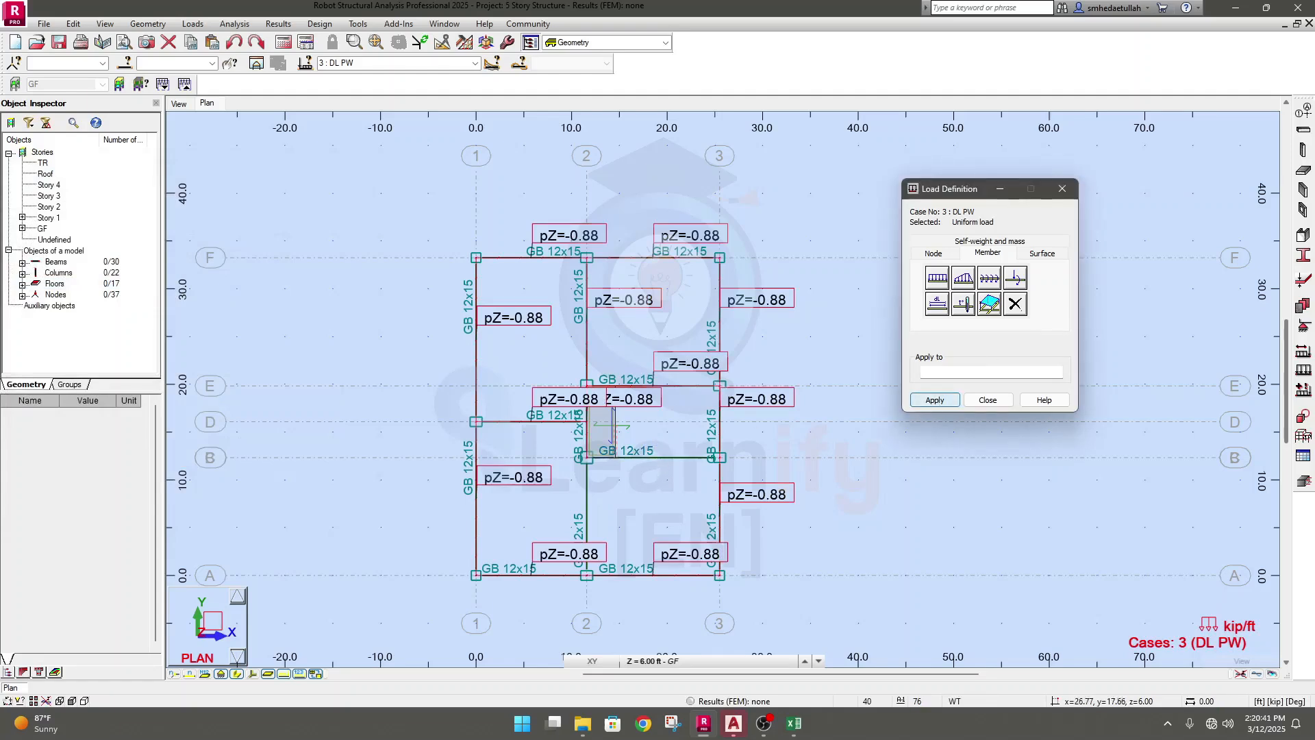
pyautogui.click(665, 458)
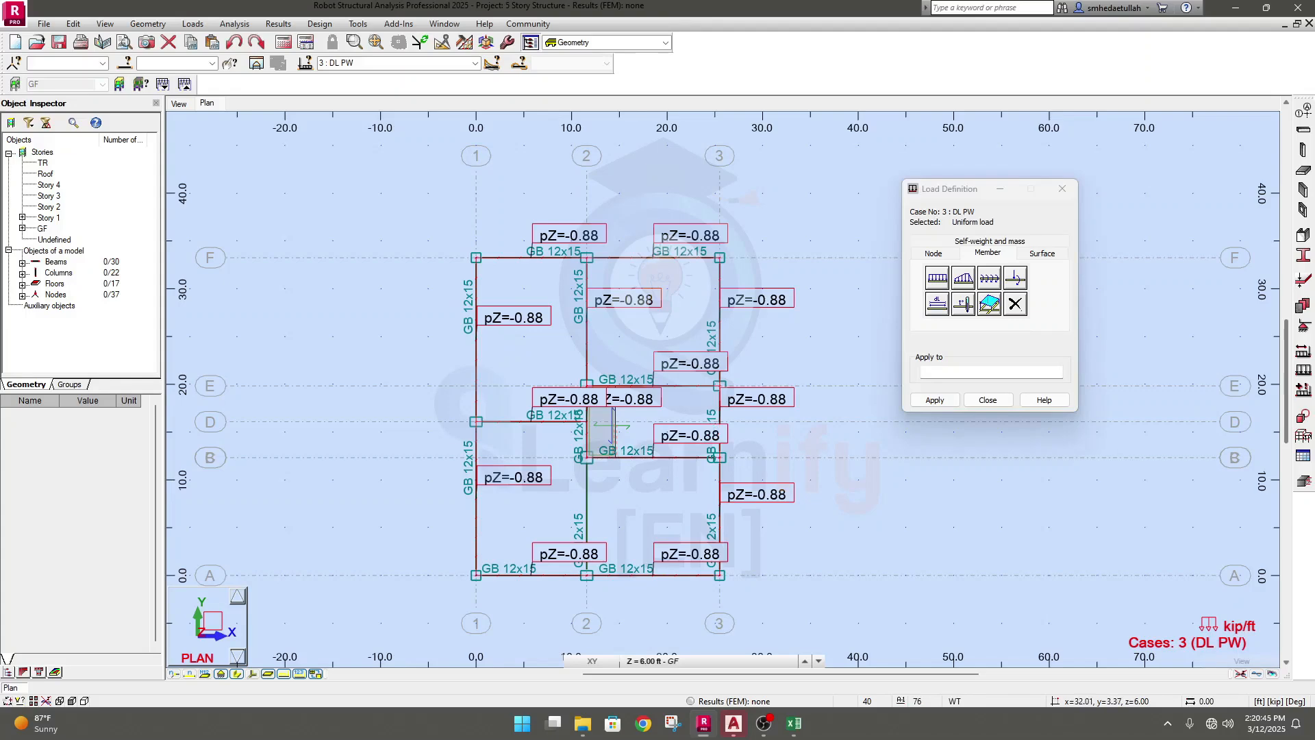
pyautogui.click(586, 513)
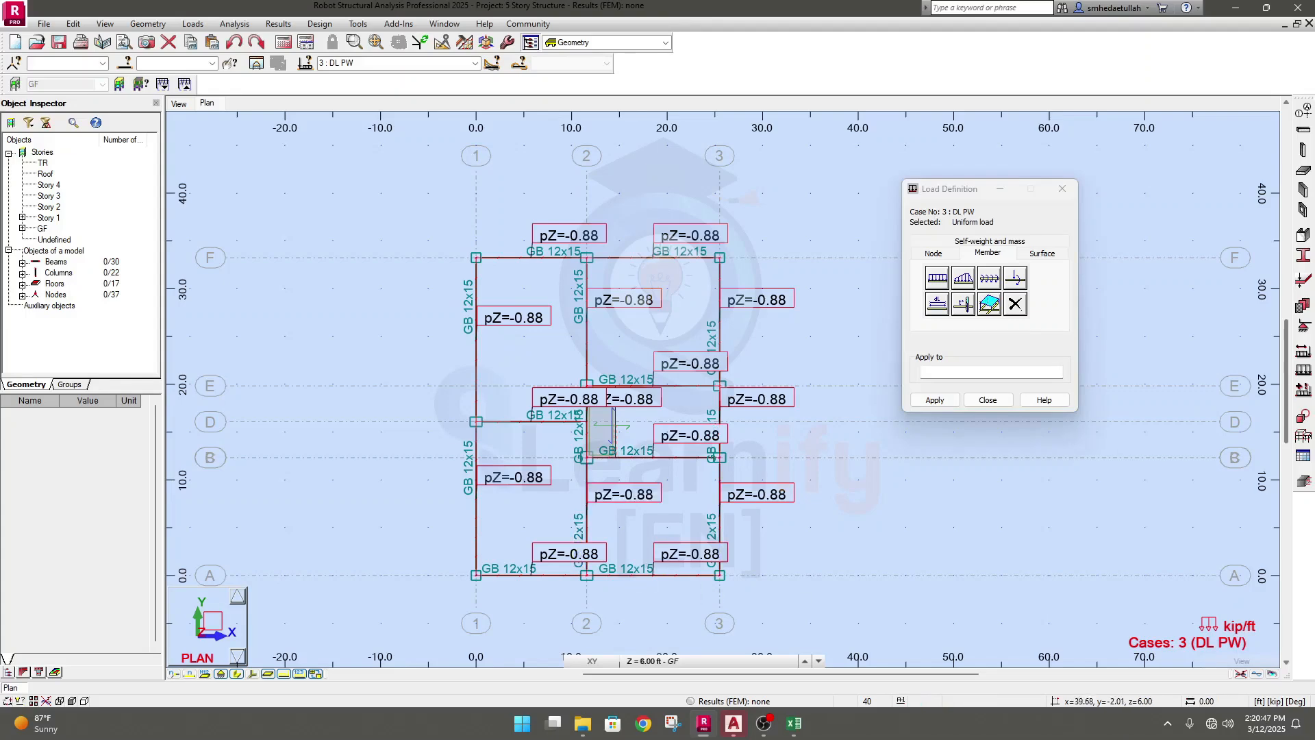
# Step: Examine the uniform wall loads on the GF grade beams, including those around the stair bay
pyautogui.scroll(2, 713, 312)
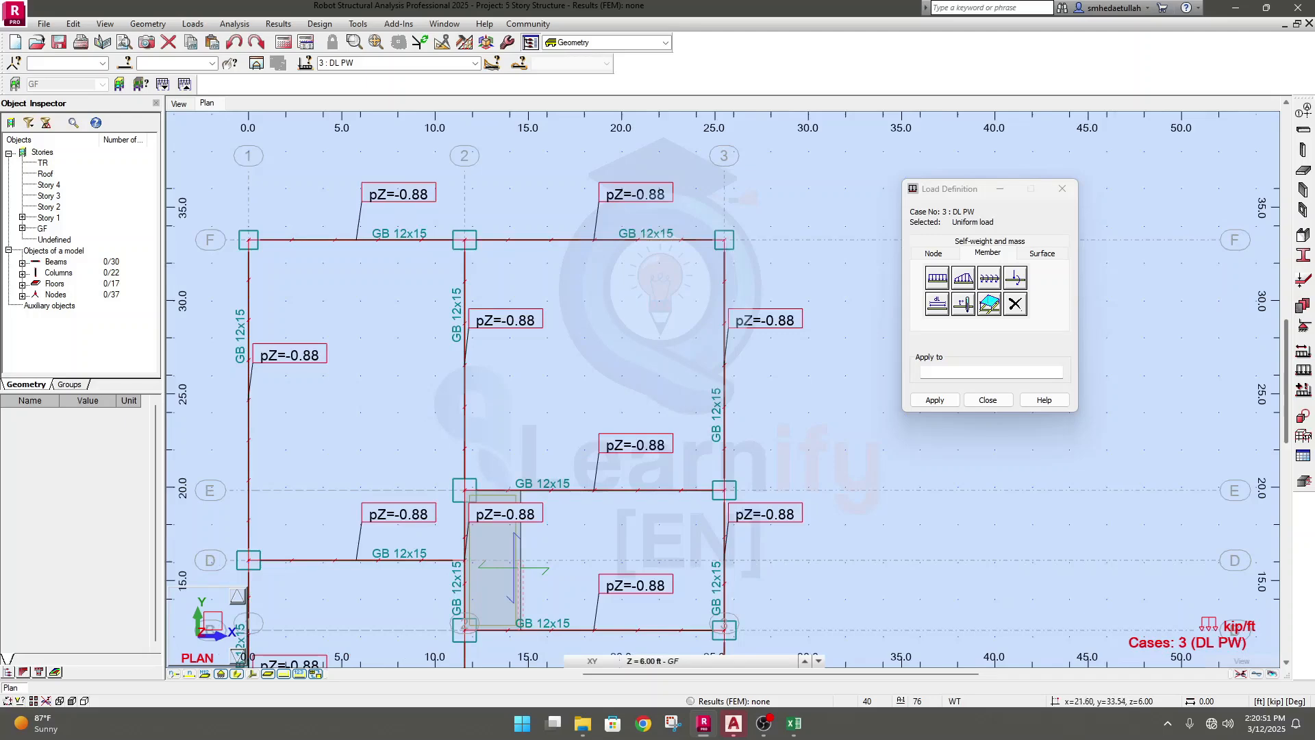
pyautogui.scroll(-2, 650, 315)
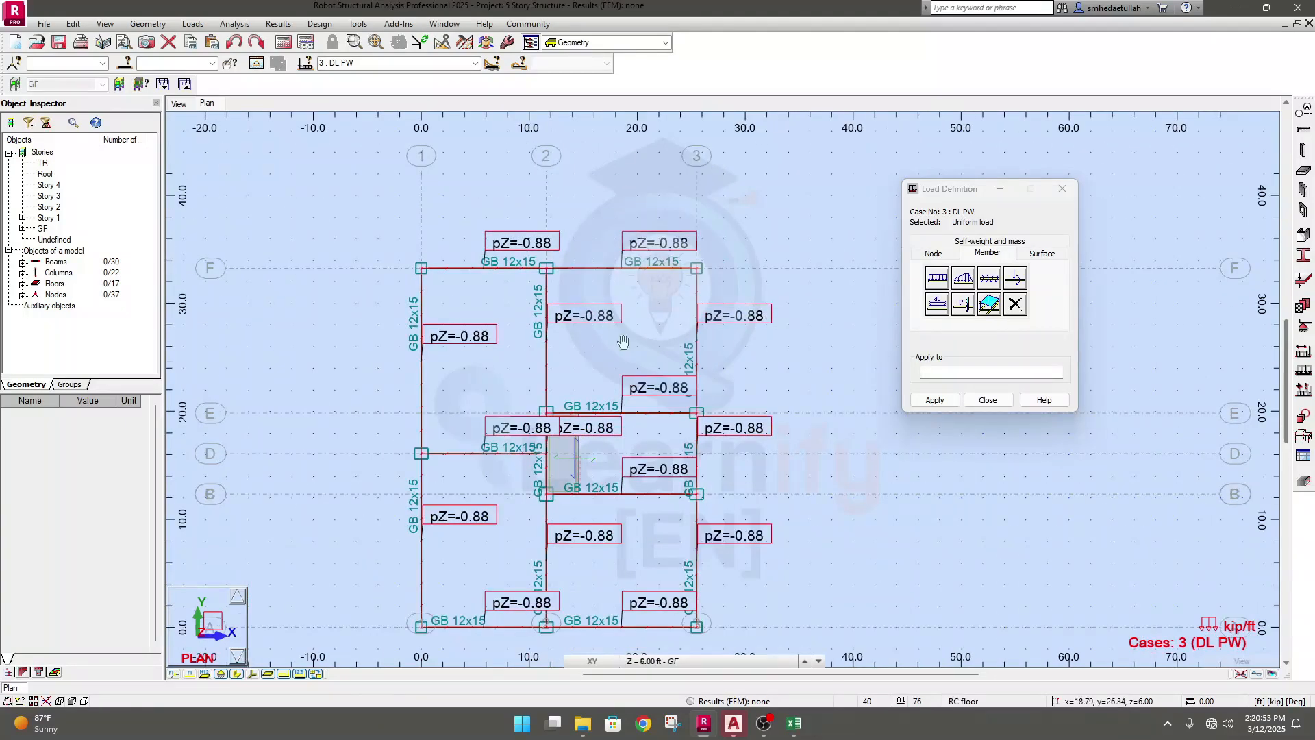
pyautogui.scroll(-2, 641, 325)
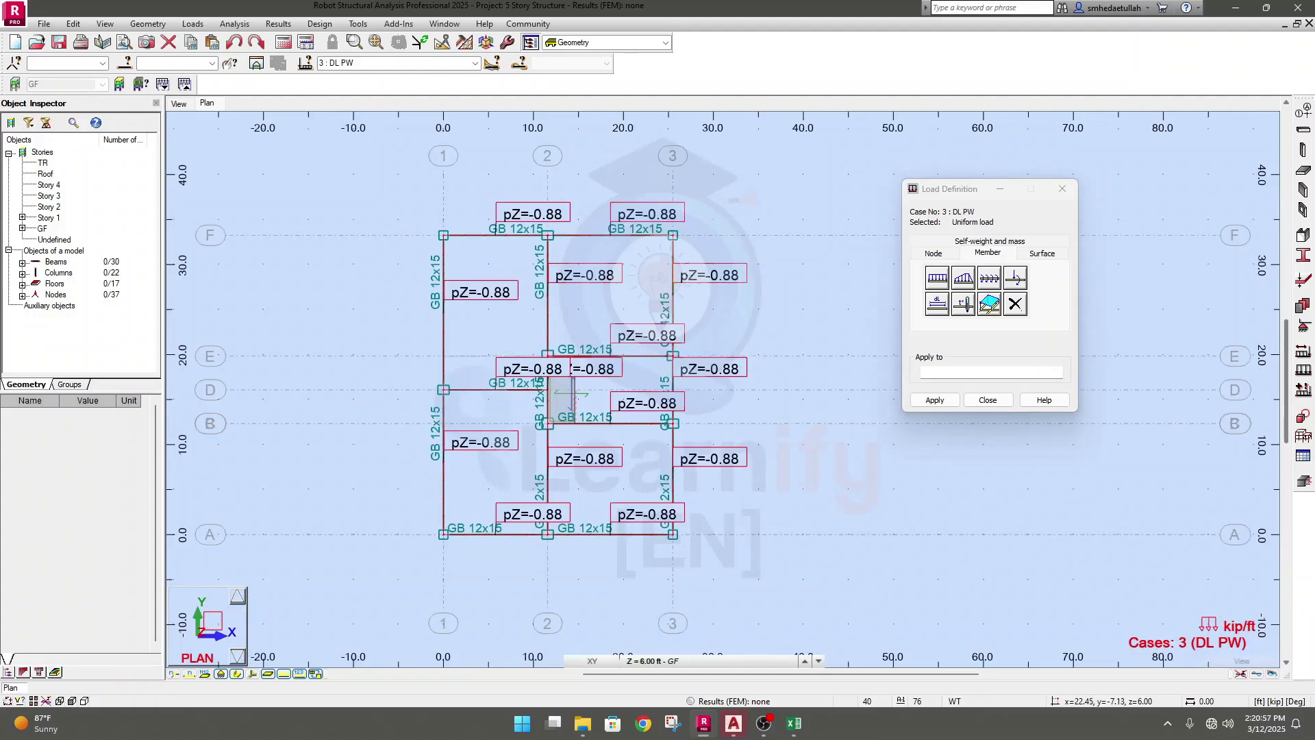
pyautogui.scroll(2, 613, 367)
pyautogui.scroll(1, 543, 414)
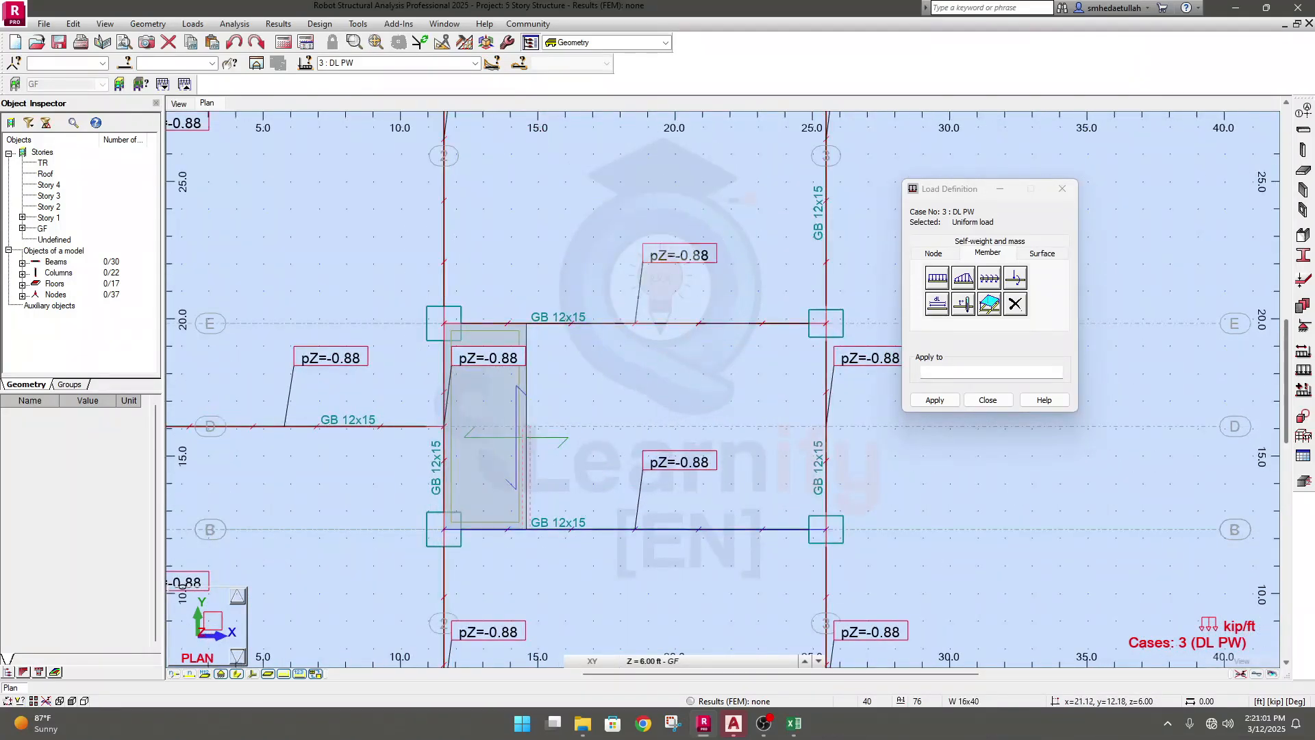
pyautogui.scroll(-3, 681, 404)
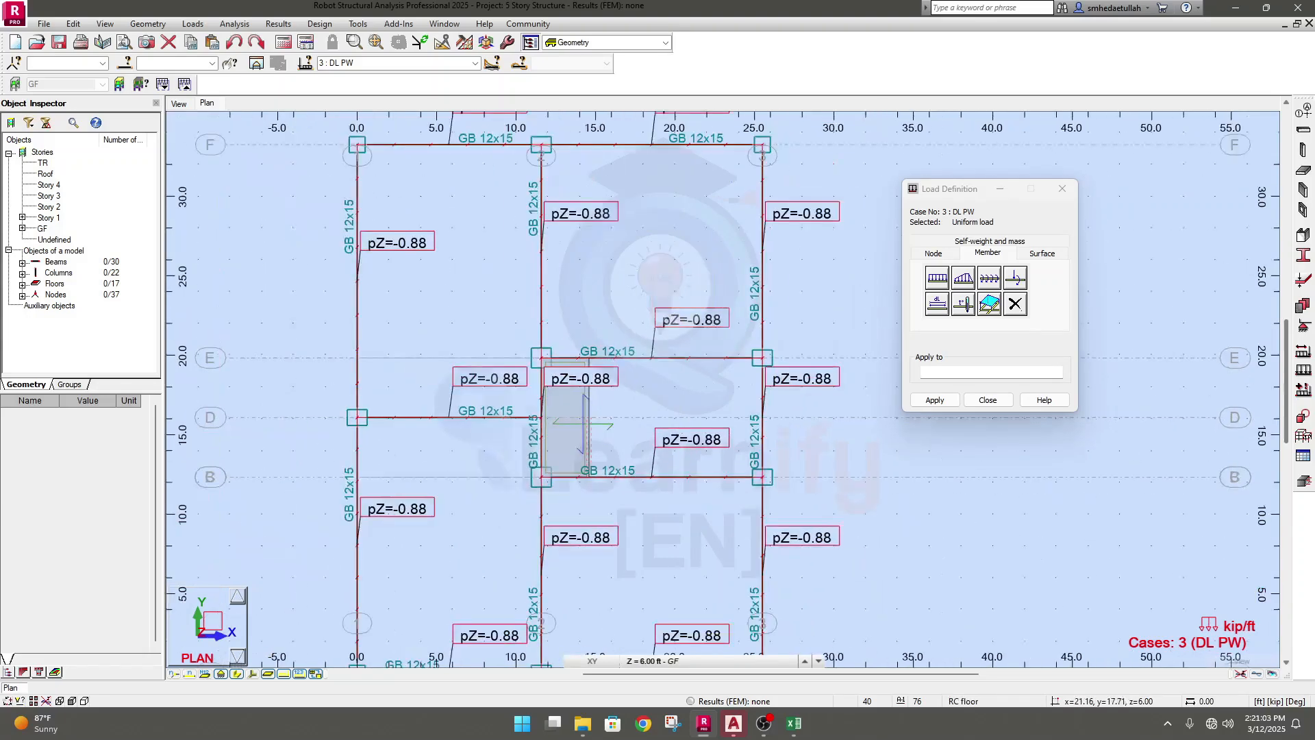
pyautogui.moveTo(835, 522); pyautogui.dragTo(807, 522, button='middle')
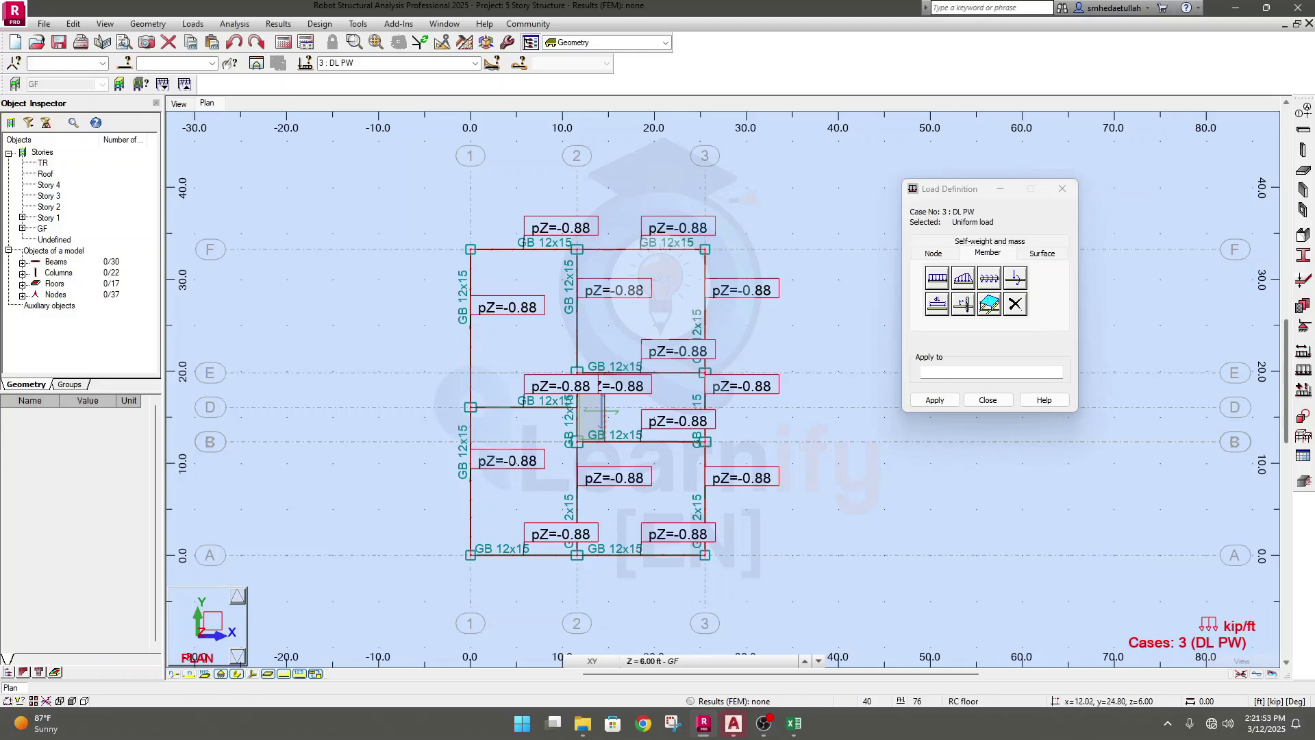
pyautogui.scroll(-2, 578, 328)
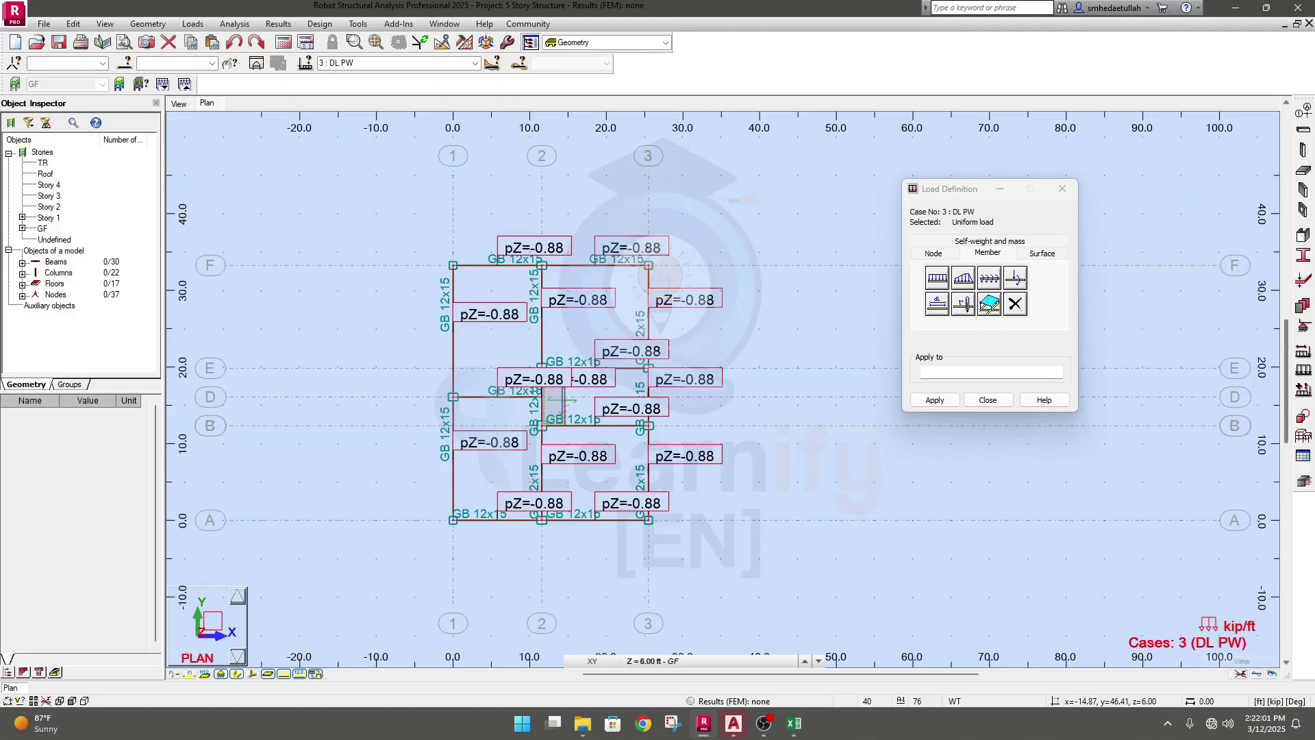
# Step: Switch the plan to the Story 1 level at 16.00 ft and make load case 2: DL FF active
pyautogui.click(782, 661)
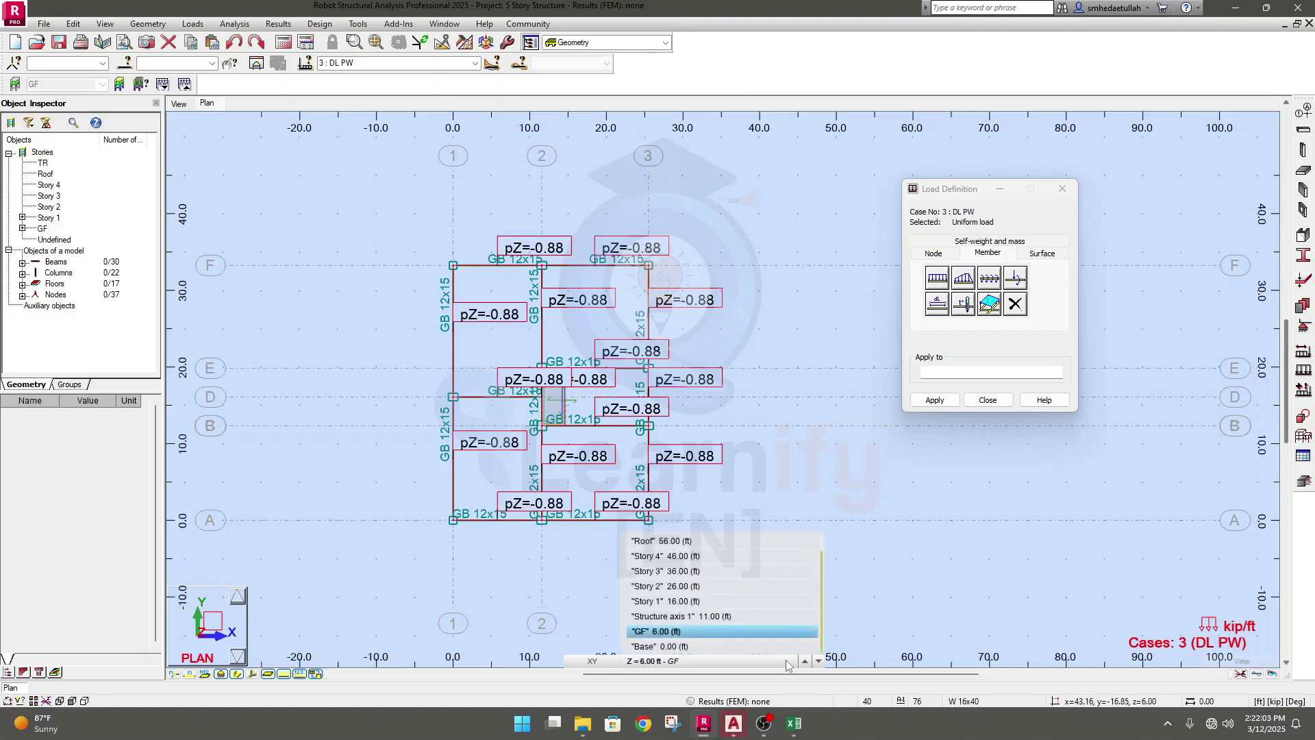
pyautogui.click(728, 663)
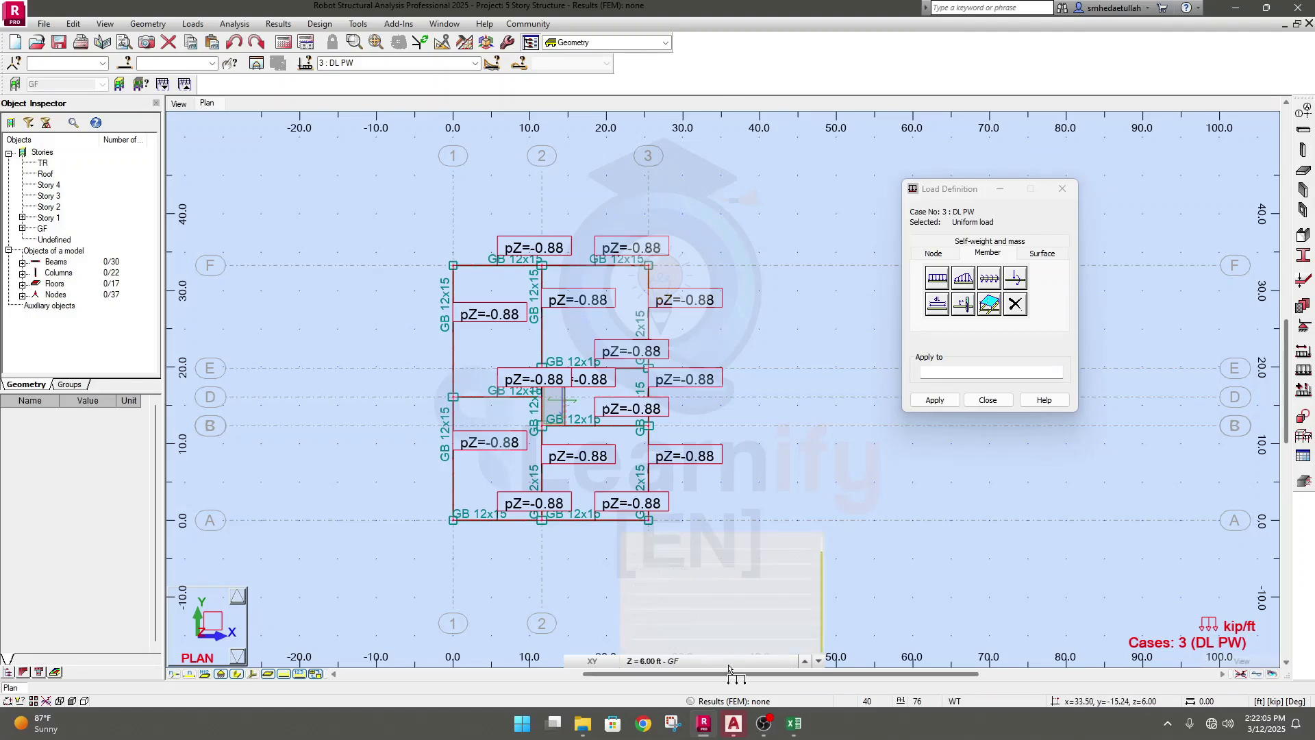
pyautogui.click(689, 603)
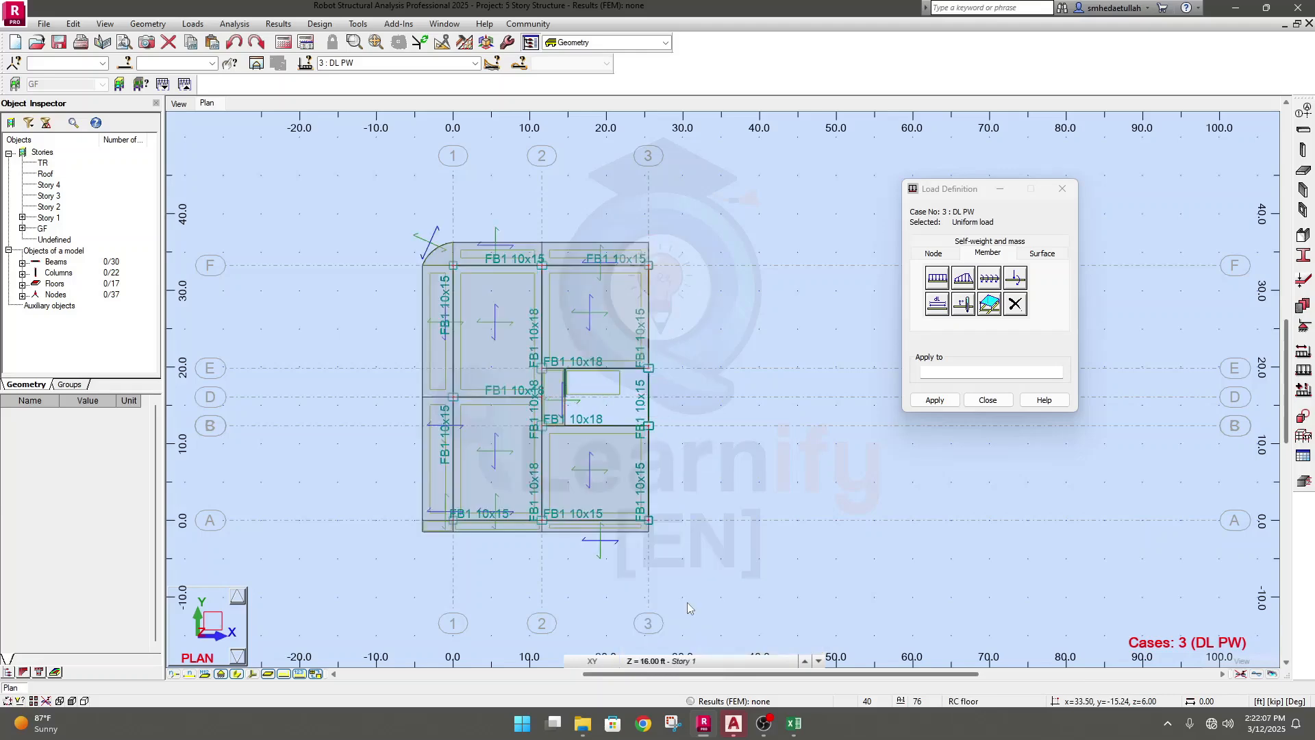
pyautogui.scroll(2, 565, 465)
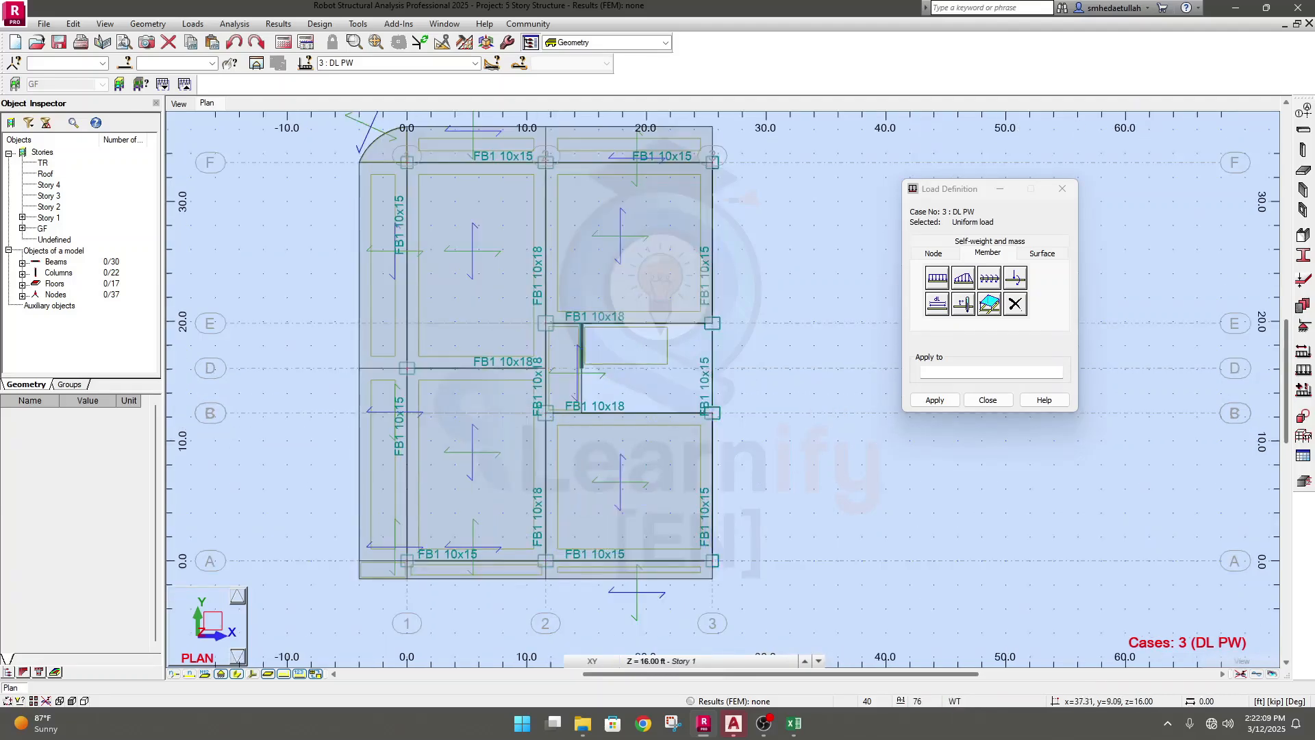
pyautogui.moveTo(950, 195); pyautogui.dragTo(999, 198)
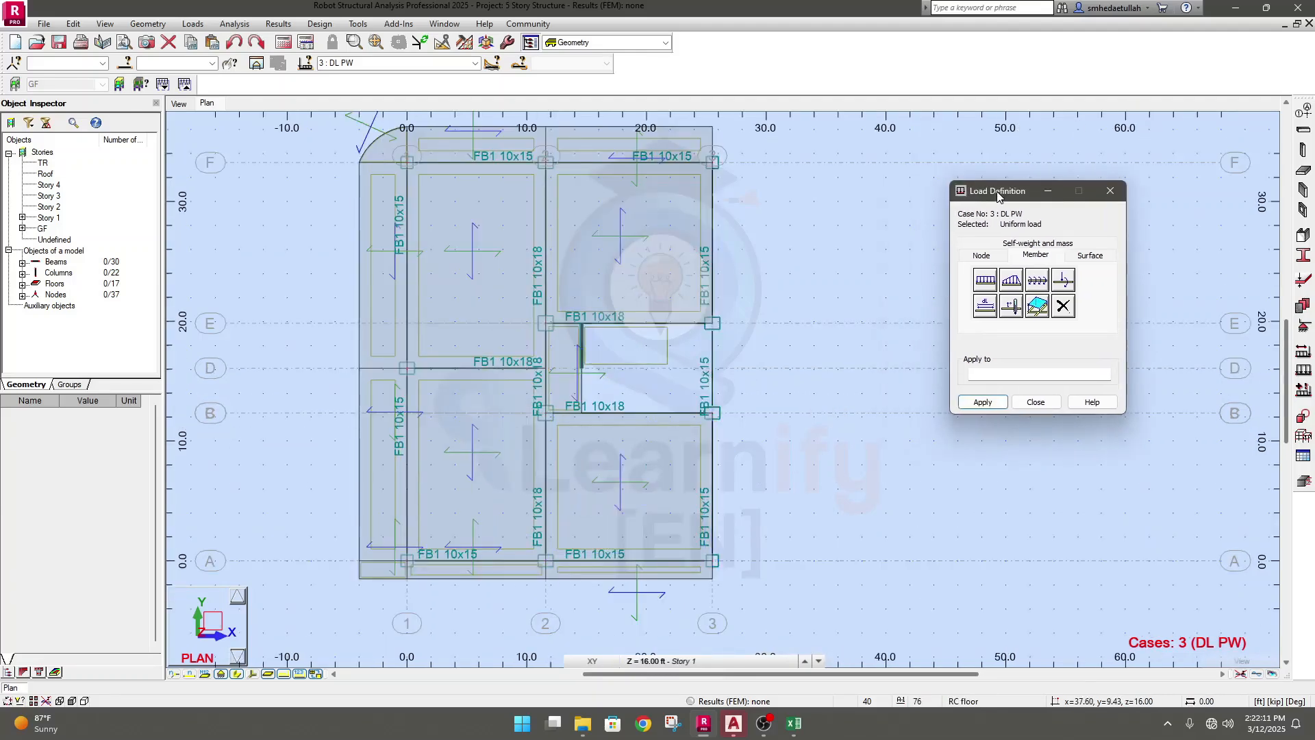
pyautogui.click(474, 63)
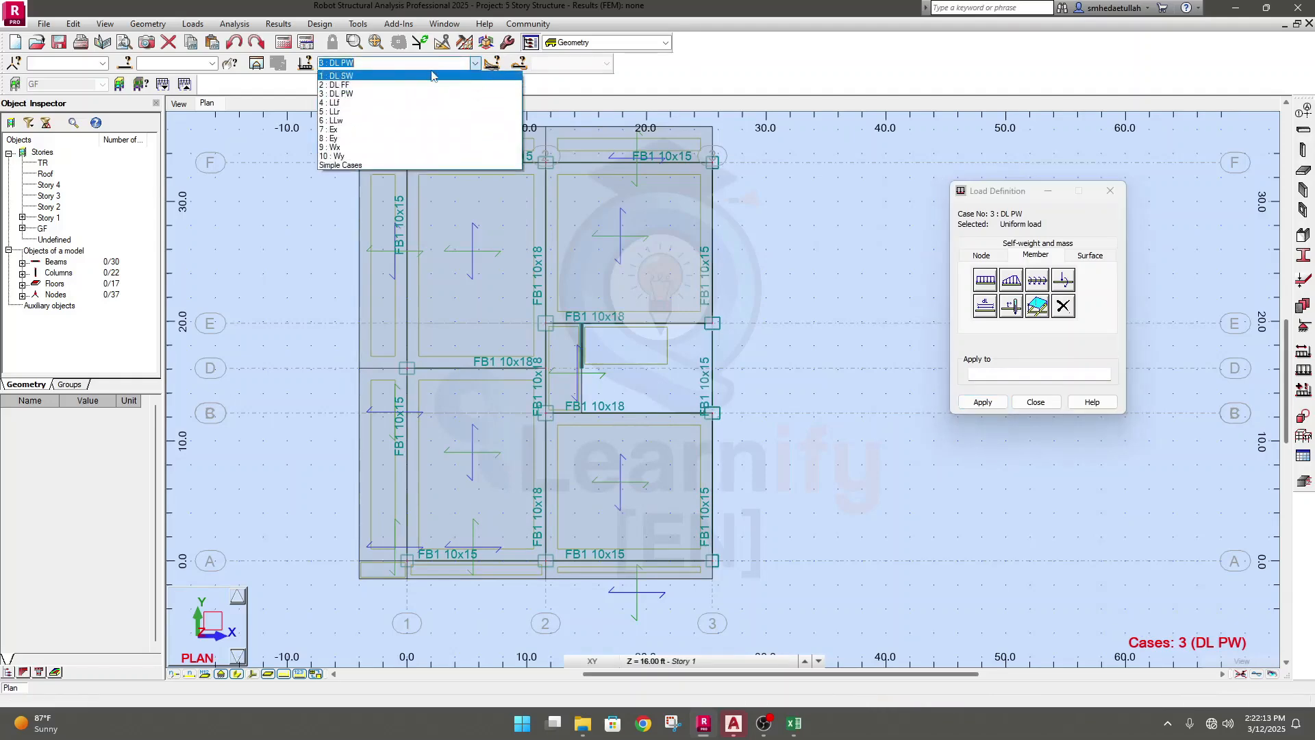
pyautogui.click(389, 92)
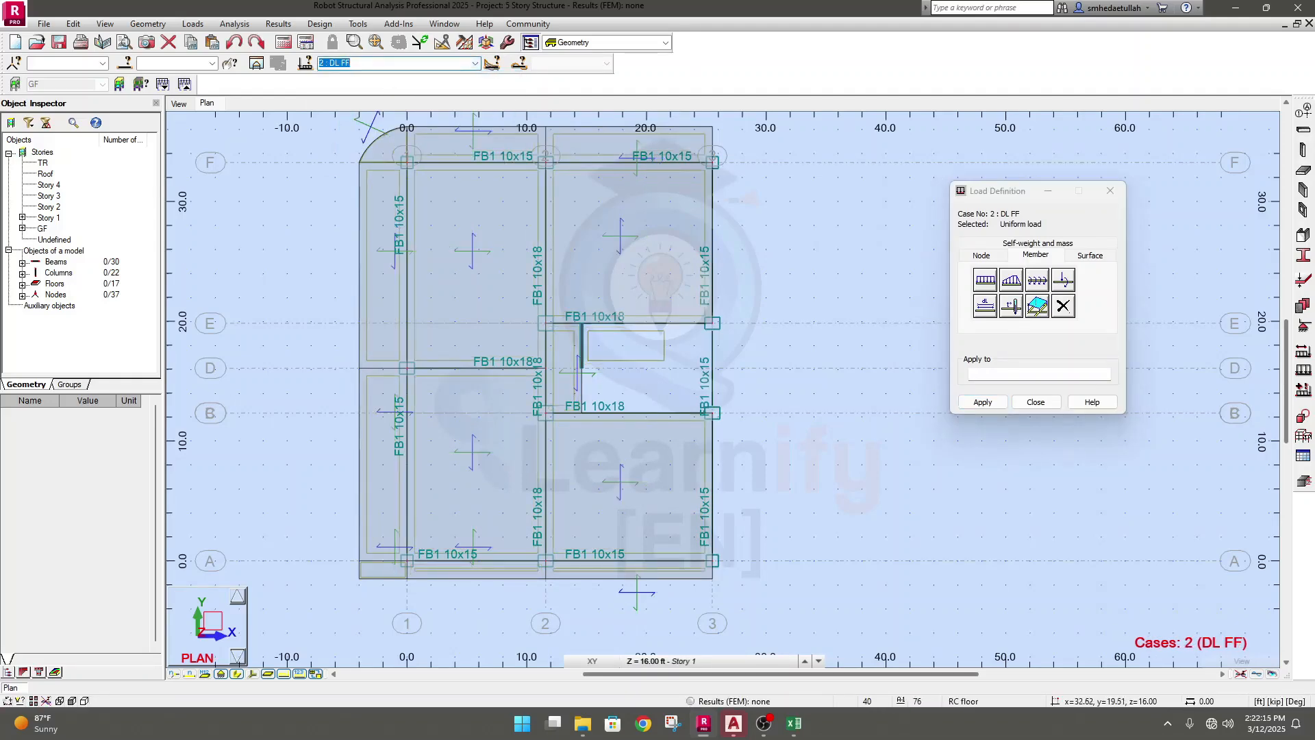
pyautogui.moveTo(789, 328)
pyautogui.mouseDown(button='middle')
pyautogui.moveTo(763, 346)
pyautogui.moveTo(780, 345)
pyautogui.mouseUp(button='middle')
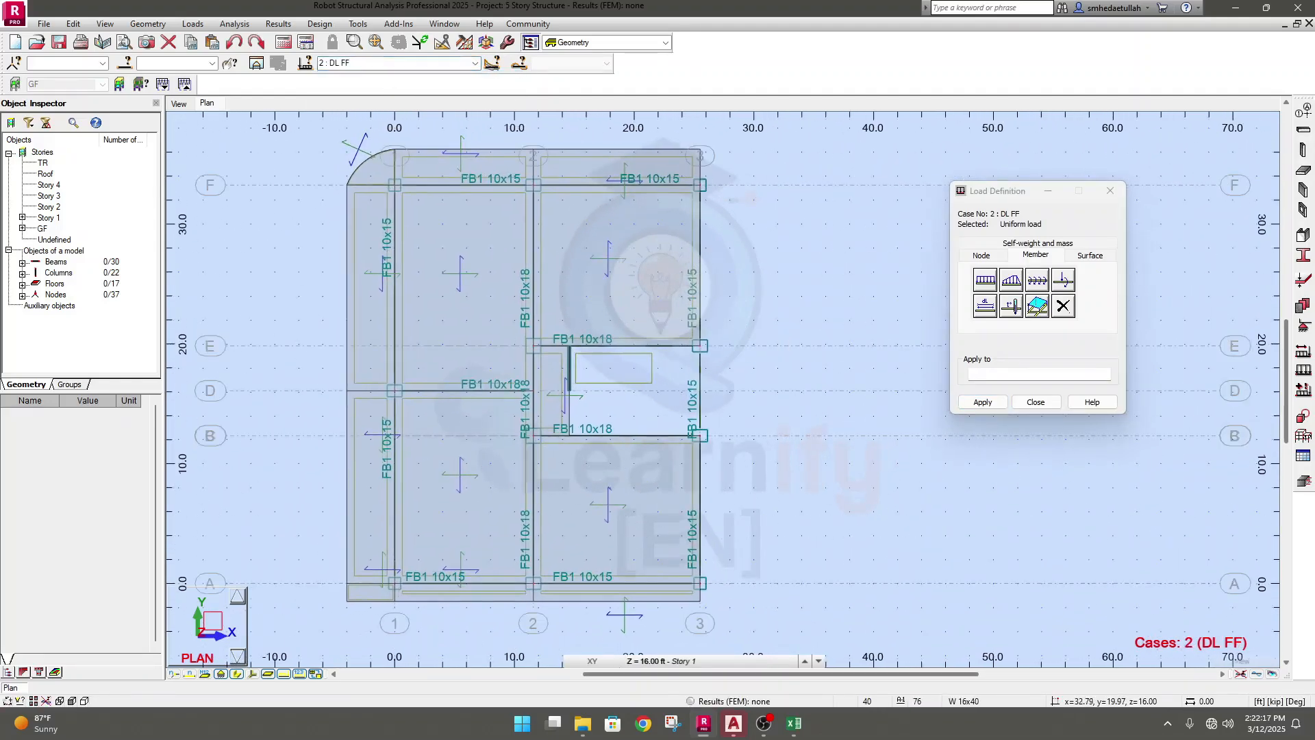
pyautogui.moveTo(993, 196); pyautogui.dragTo(969, 225)
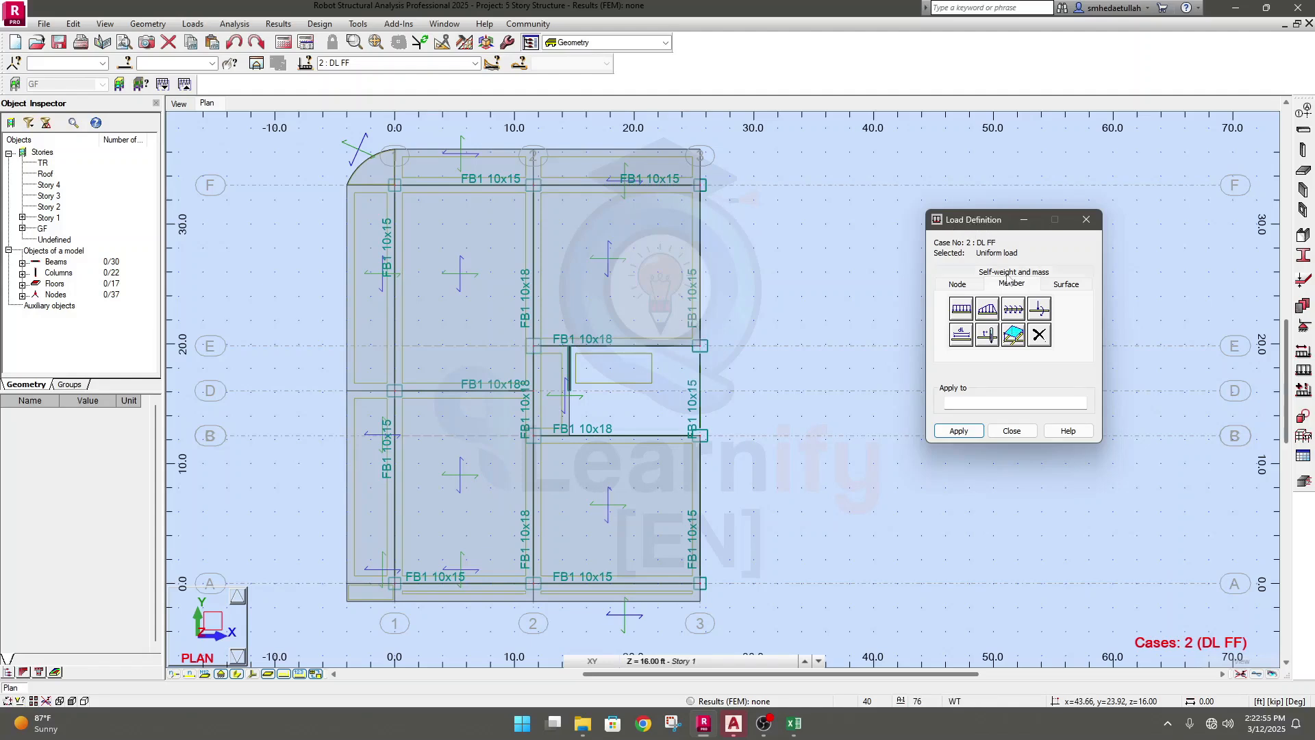
# Step: Define a uniform planar surface load of about -0.03 kip/ft2 in global Z for the DL FF case
pyautogui.click(1073, 285)
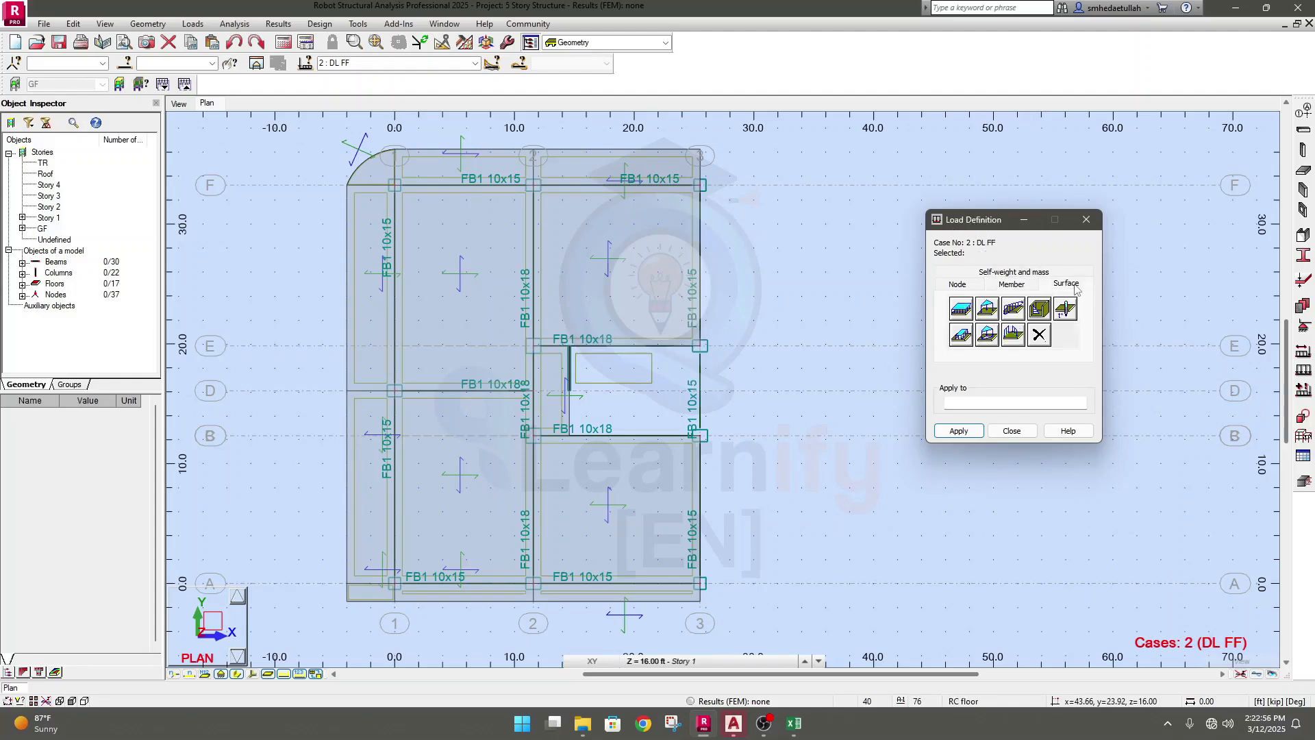
pyautogui.click(961, 309)
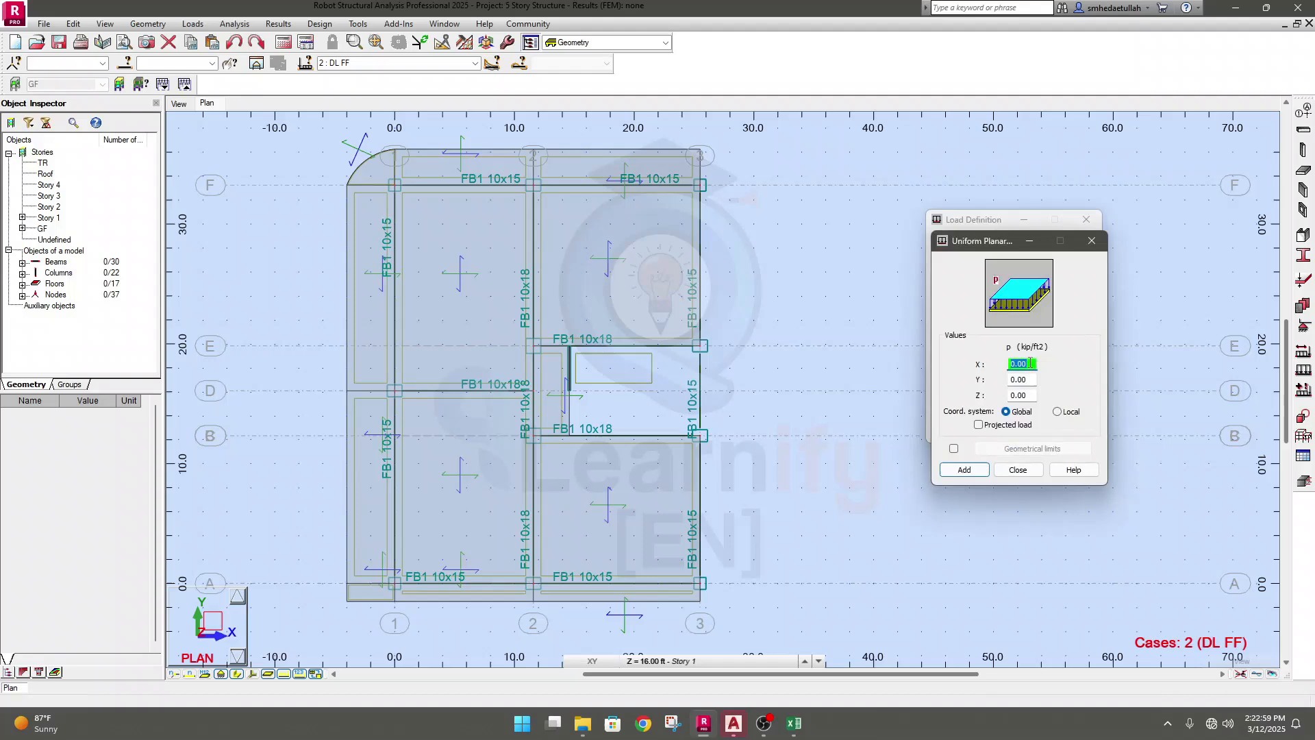
pyautogui.click(1025, 394)
pyautogui.write('-0')
pyautogui.click(973, 471)
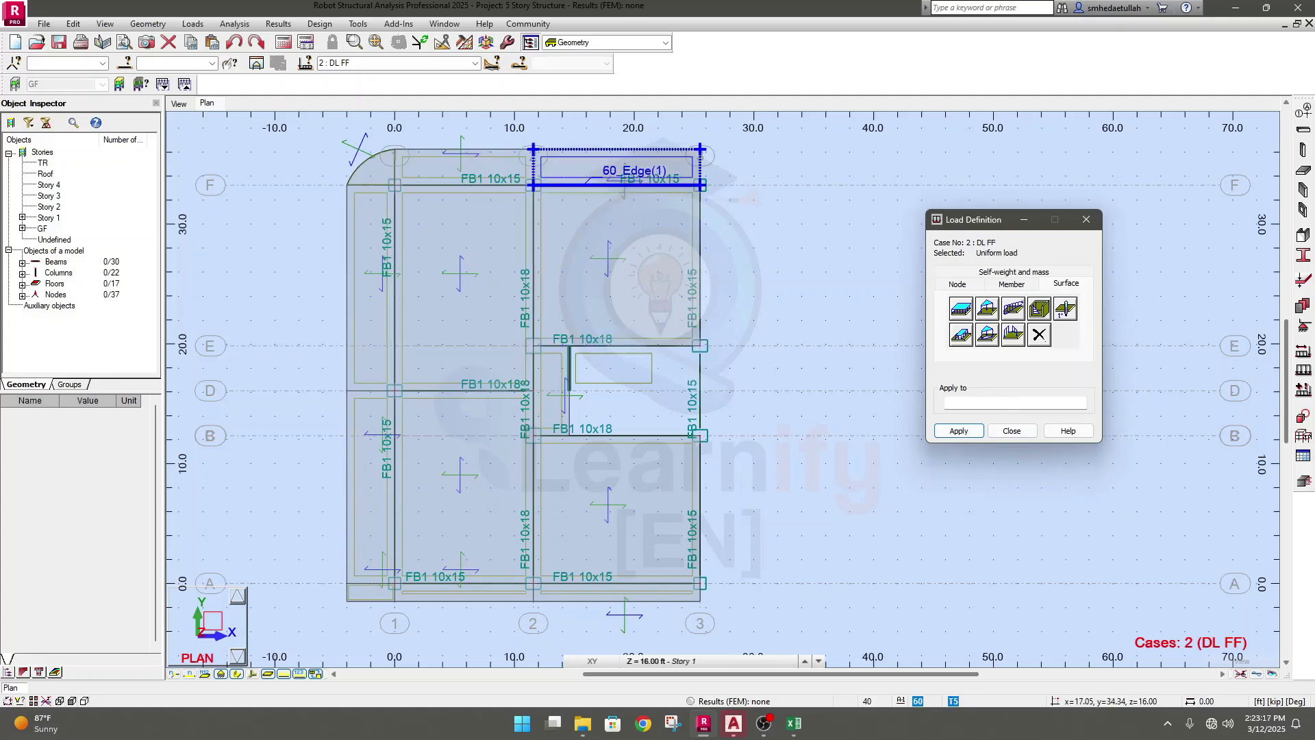
# Step: Apply the planar load to the Story 1 slabs north of grids D and E, including the overhangs and curved corner
pyautogui.click(619, 167)
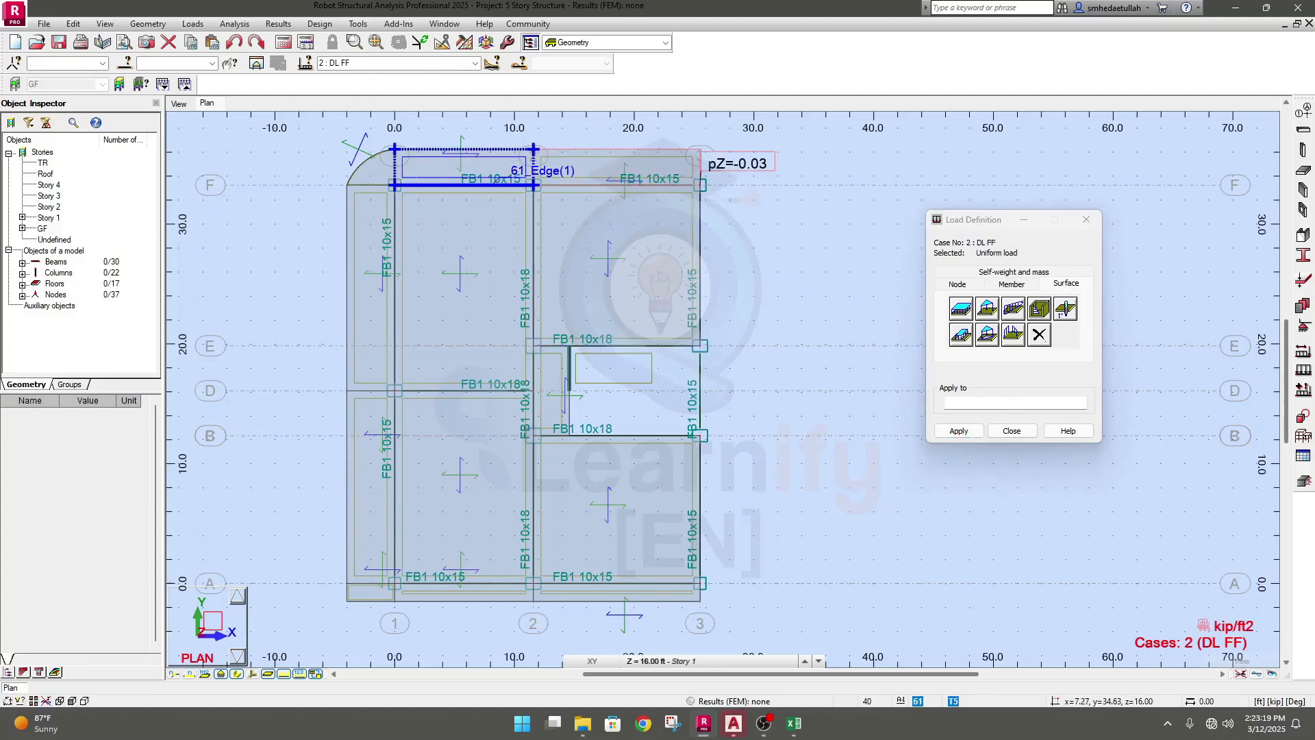
pyautogui.click(452, 164)
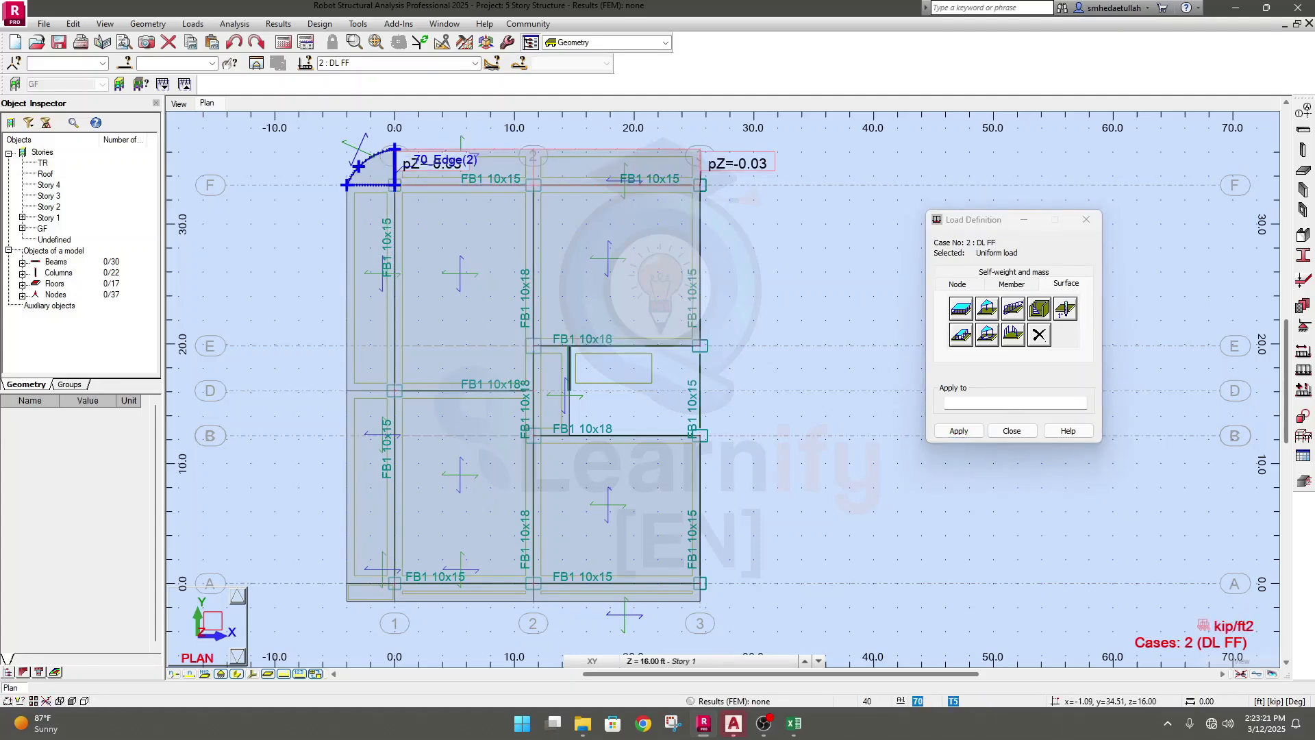
pyautogui.click(381, 170)
pyautogui.click(370, 267)
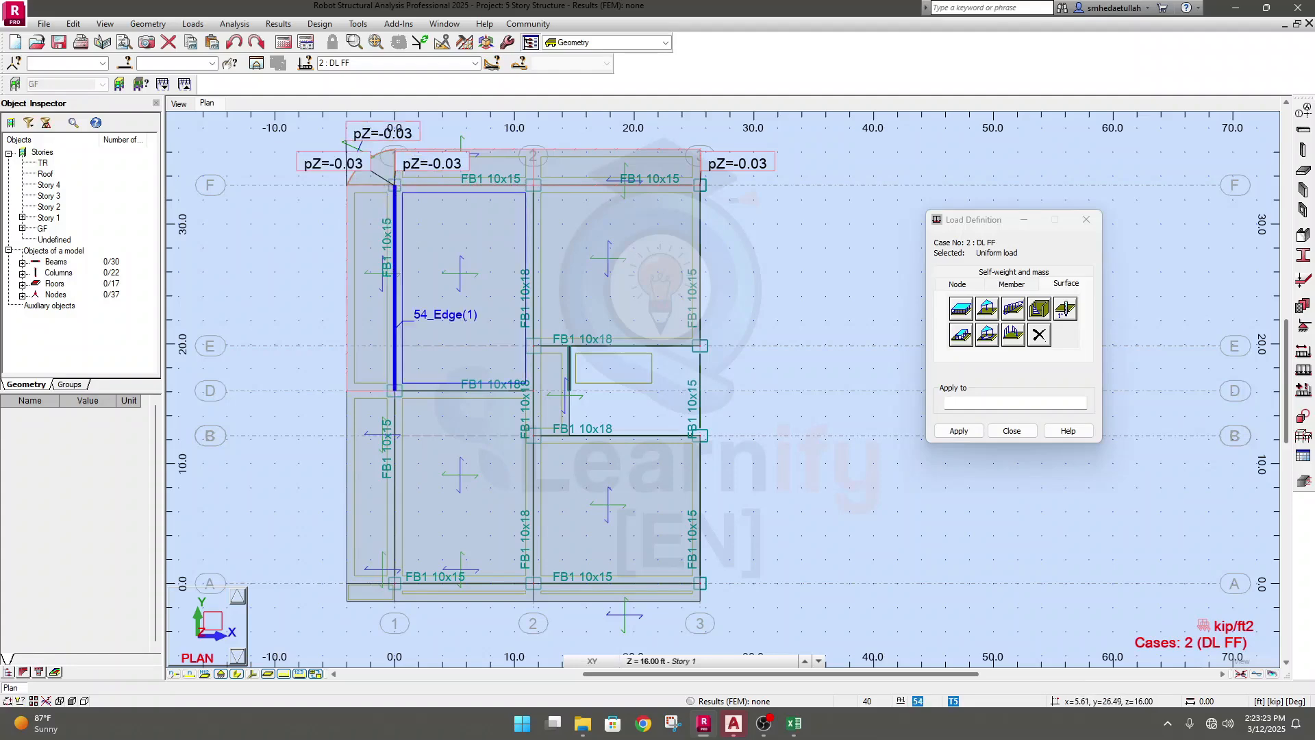
pyautogui.click(601, 249)
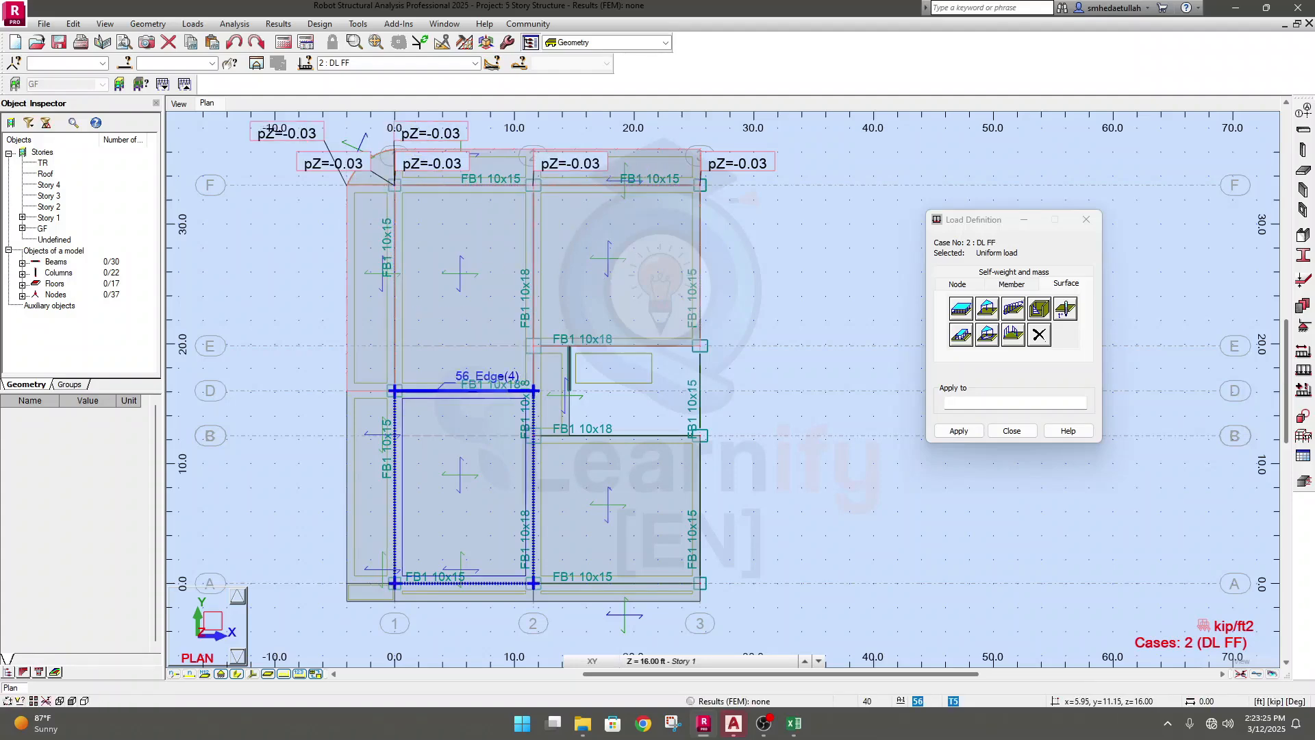
# Step: Apply the planar load to the Story 1 slabs south of grids D and B, their overhangs, and the strip beside the stair opening
pyautogui.click(452, 446)
pyautogui.click(378, 489)
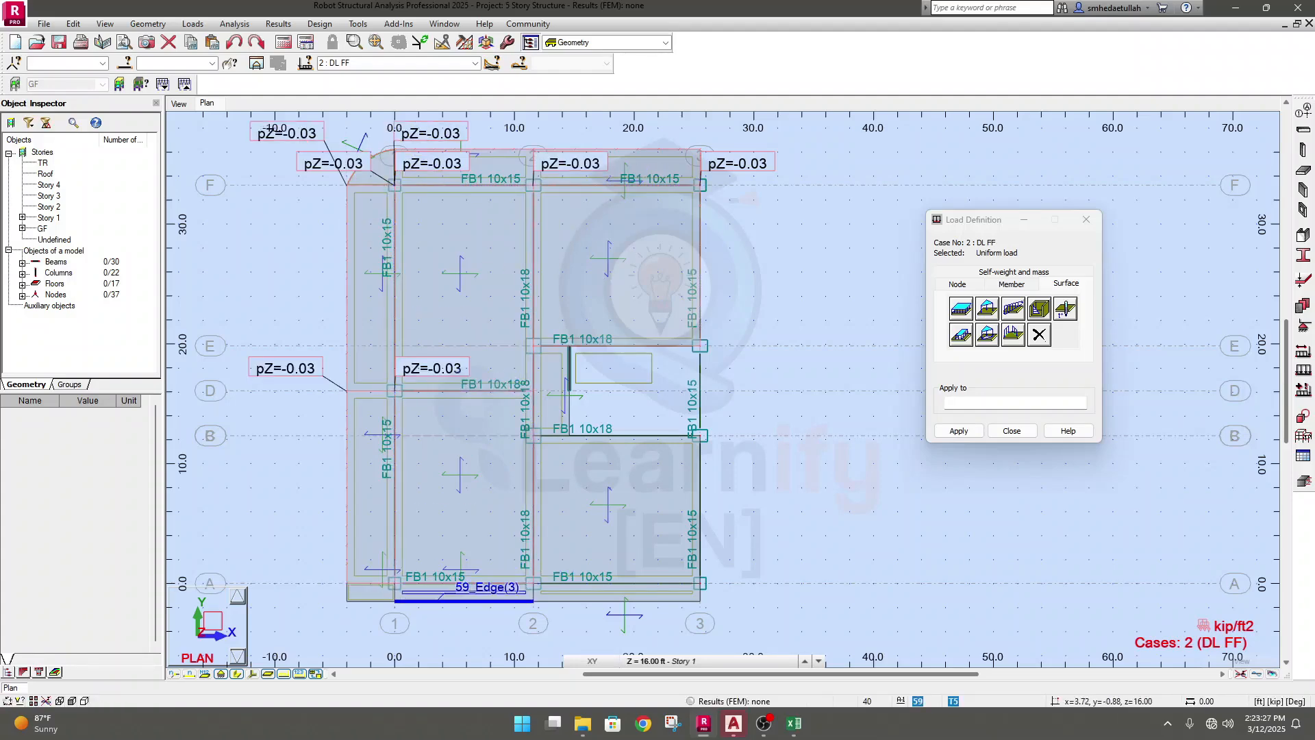
pyautogui.scroll(2, 439, 592)
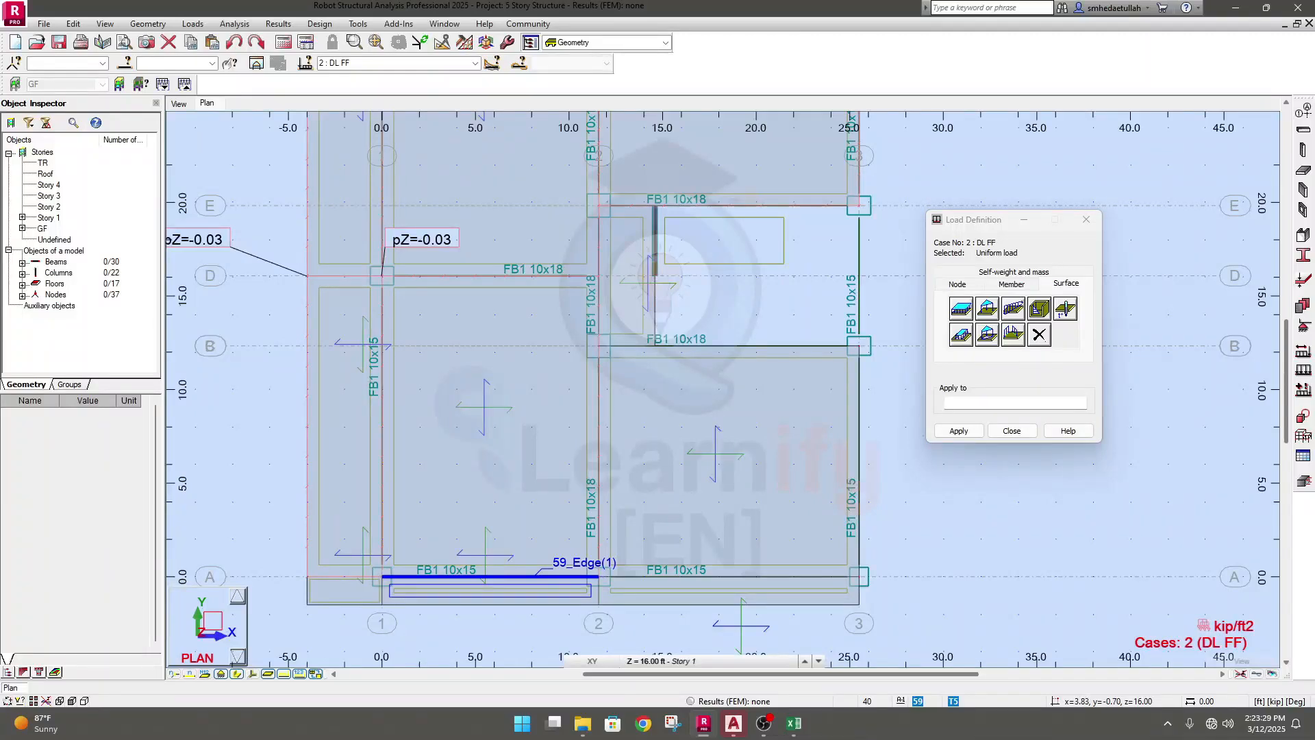
pyautogui.click(452, 601)
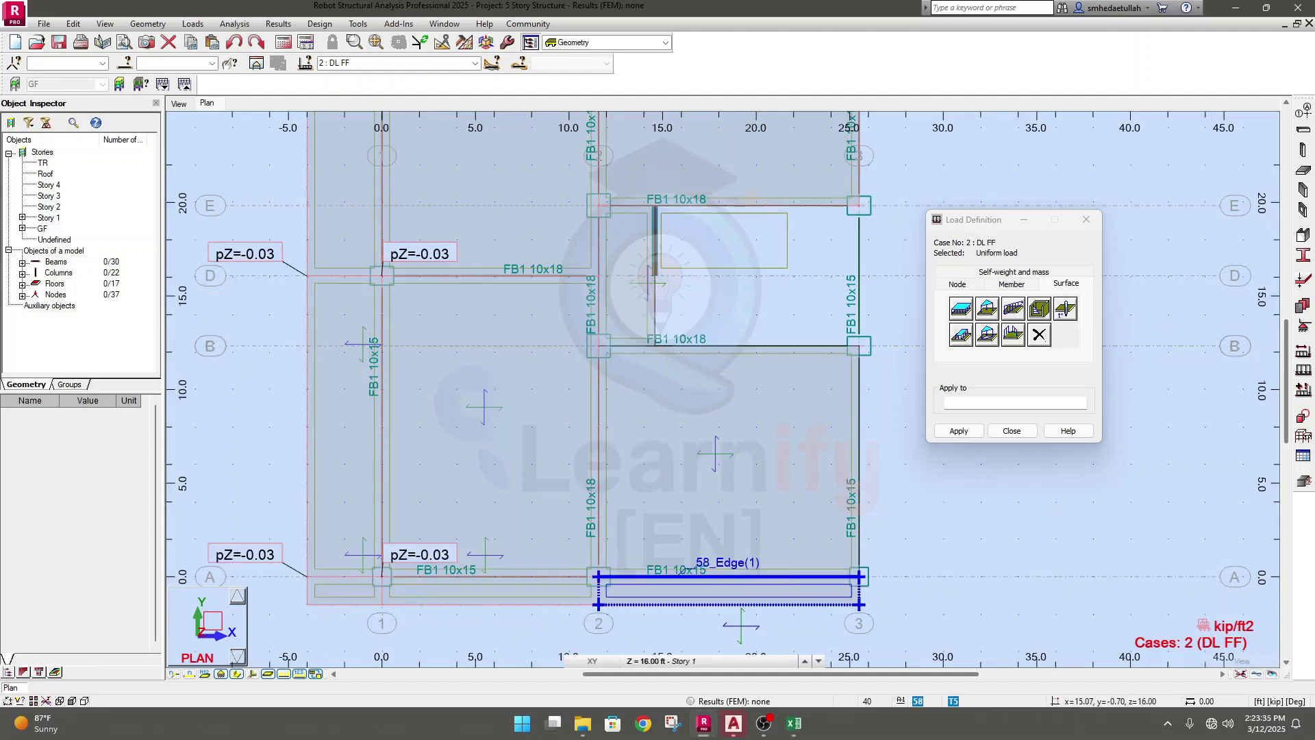
pyautogui.click(719, 593)
pyautogui.click(668, 478)
pyautogui.moveTo(947, 526); pyautogui.dragTo(772, 551, button='middle')
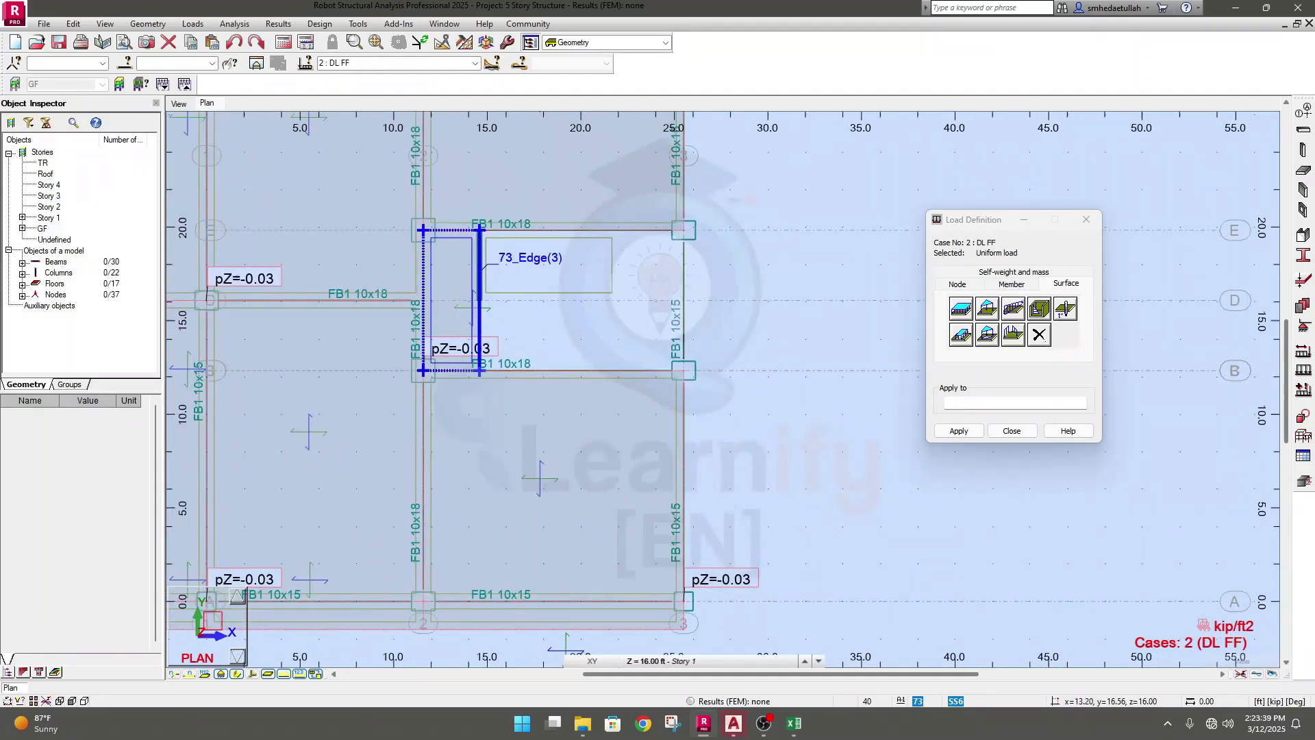
pyautogui.click(478, 334)
# Step: Apply the planar load to the stair landing slab at 11.00 ft in the 3D view
pyautogui.scroll(-3, 748, 462)
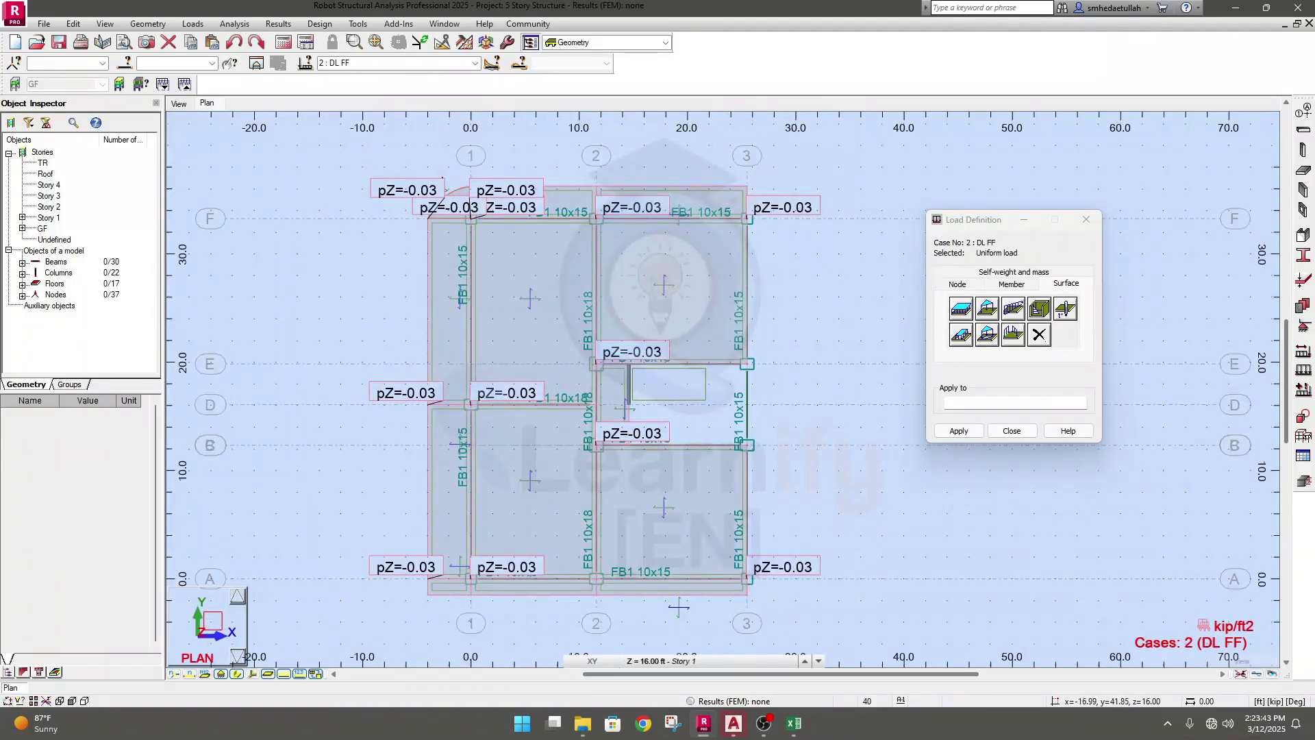
pyautogui.click(189, 106)
pyautogui.scroll(3, 712, 445)
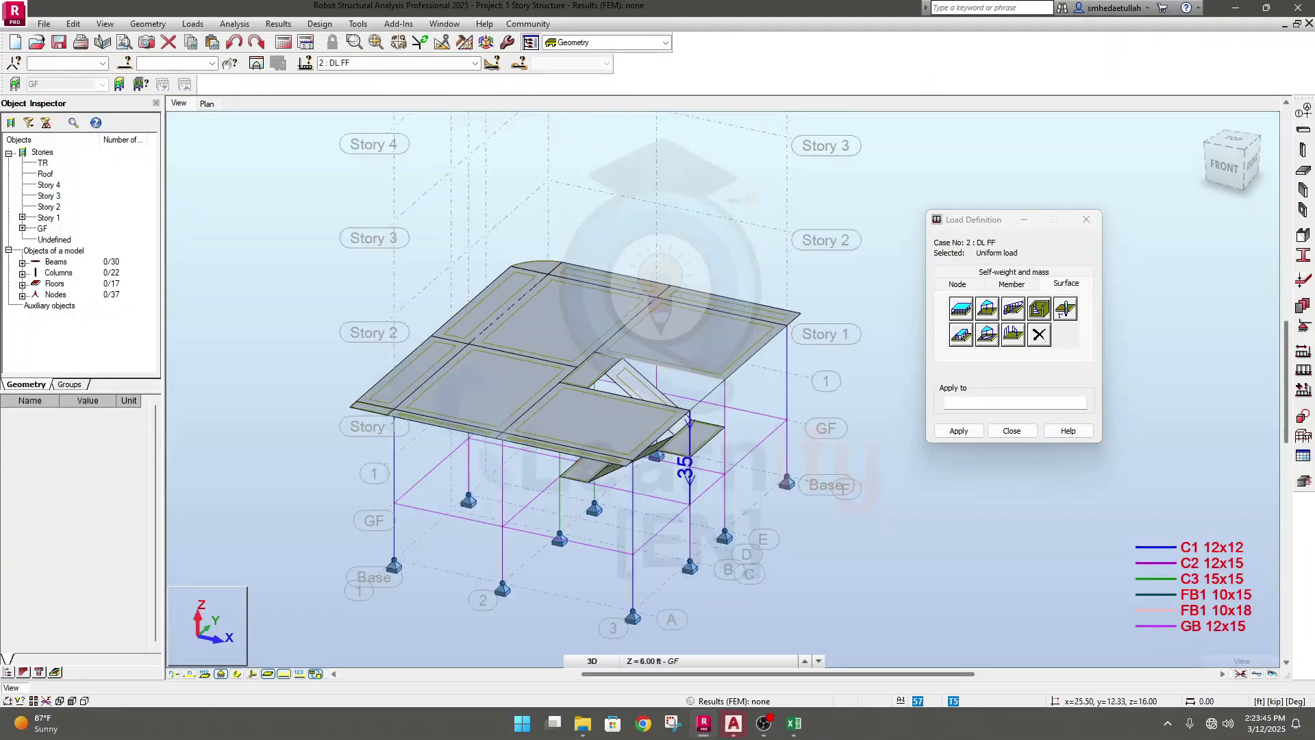
pyautogui.press('pagedown')
pyautogui.press('pagedown')
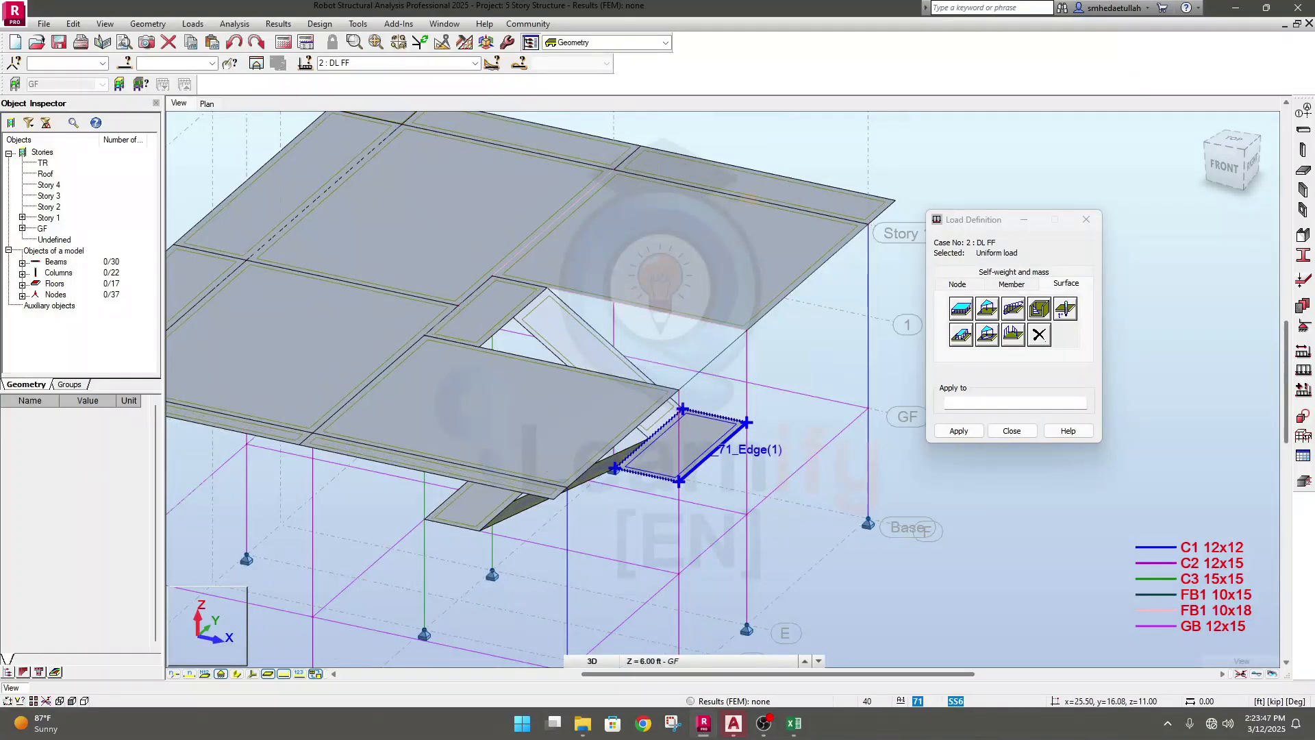
pyautogui.moveTo(829, 600); pyautogui.dragTo(854, 552, button='middle')
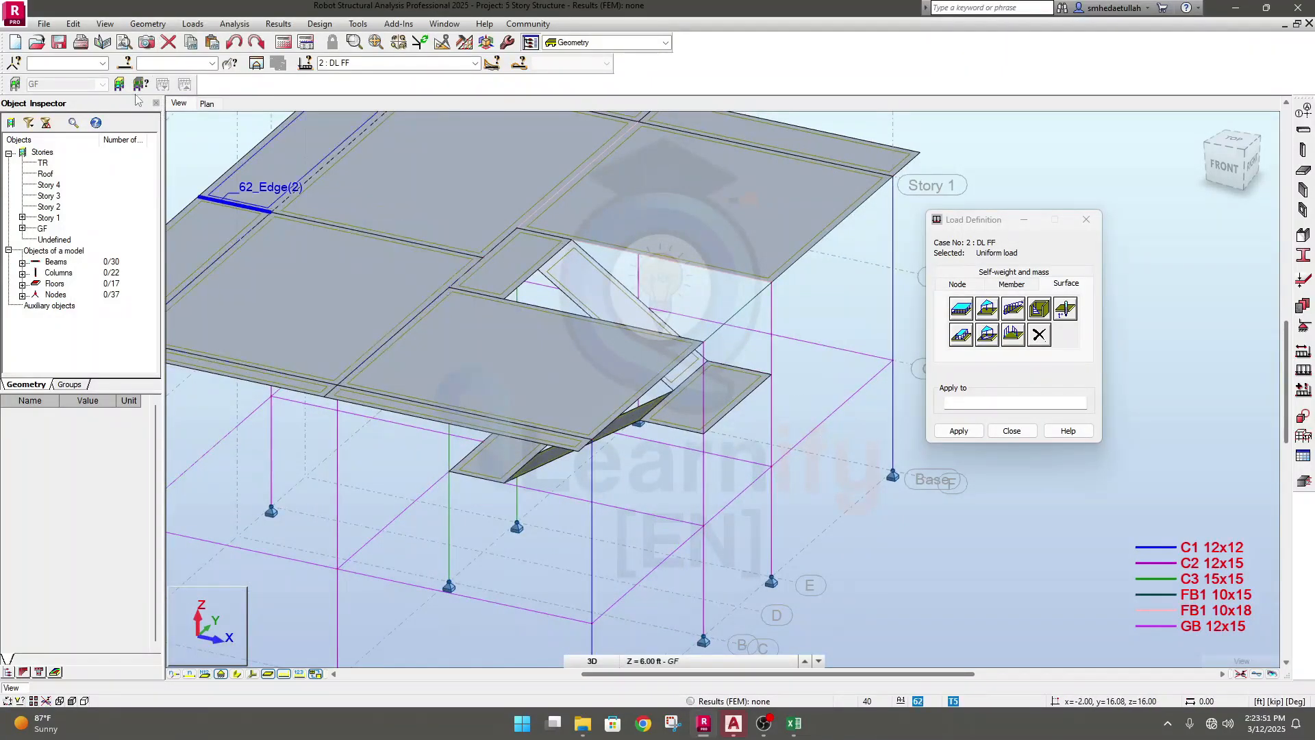
# Step: Turn on load symbols, load values and uniform size of load symbols for the 3D view
pyautogui.click(105, 24)
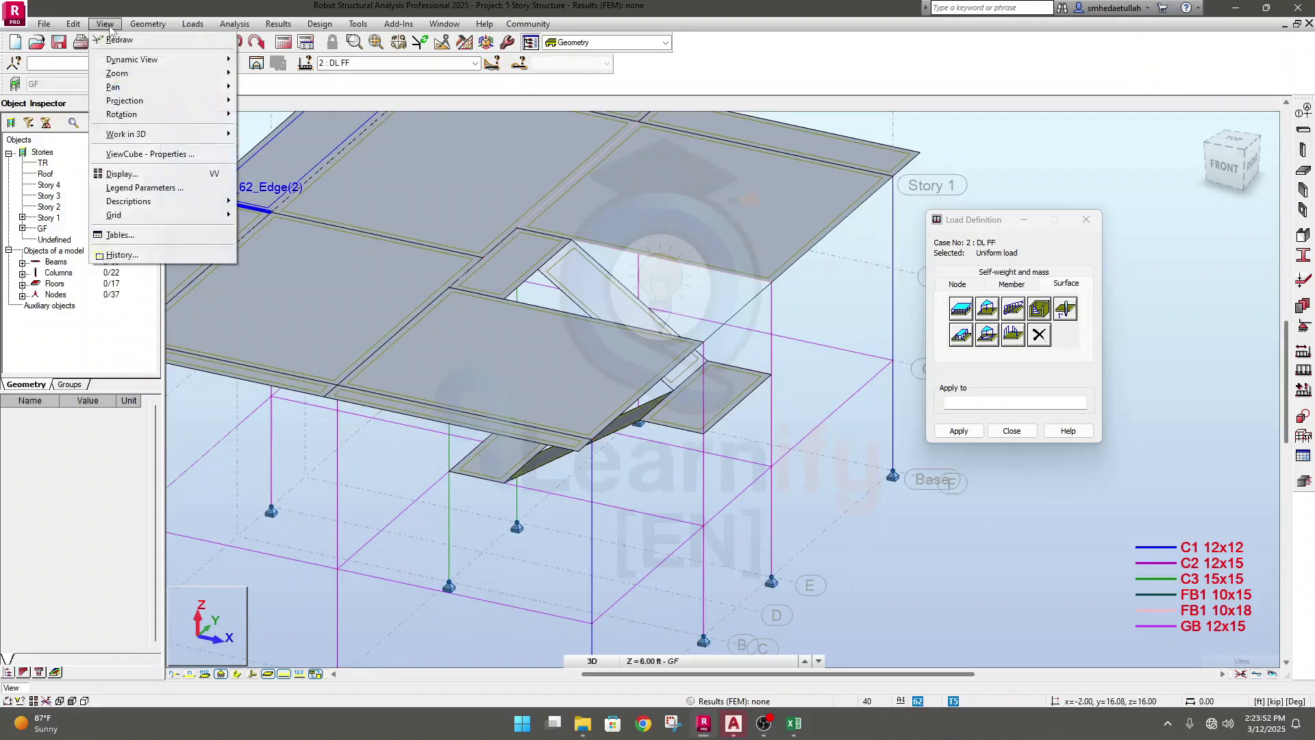
pyautogui.click(127, 178)
pyautogui.click(19, 283)
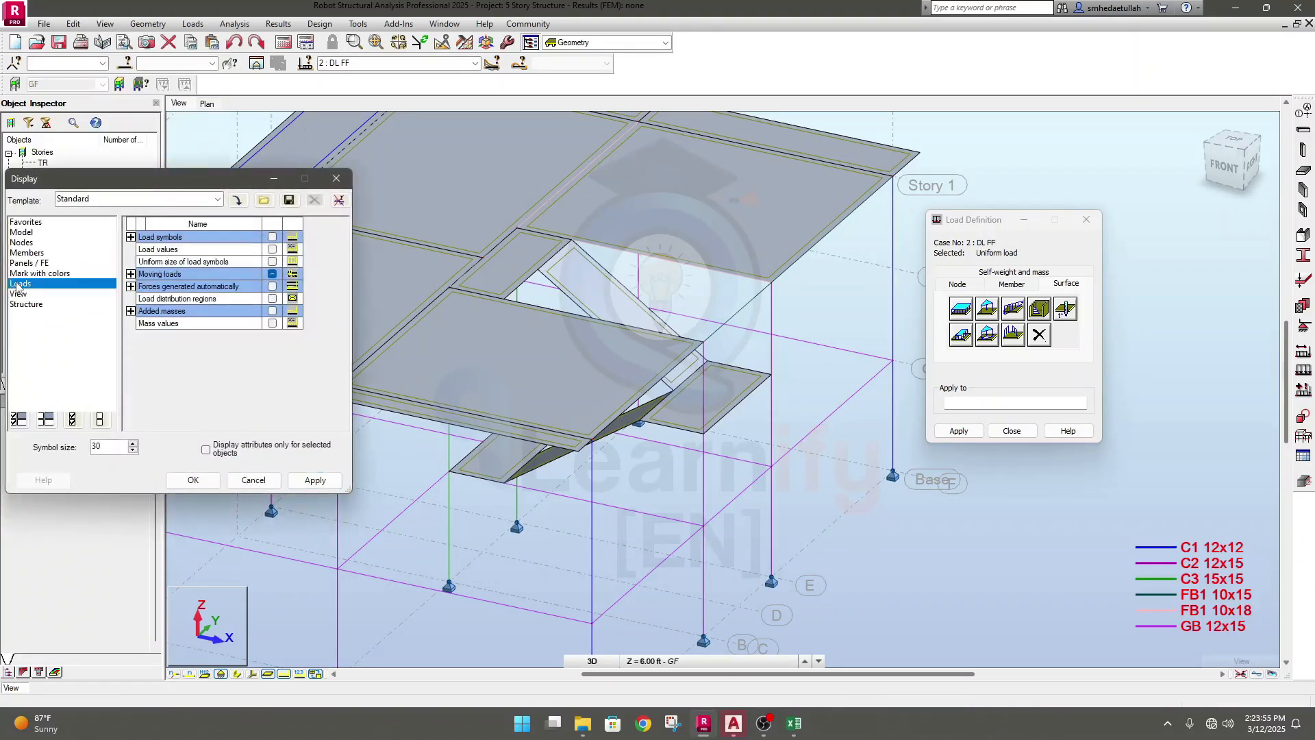
pyautogui.click(131, 237)
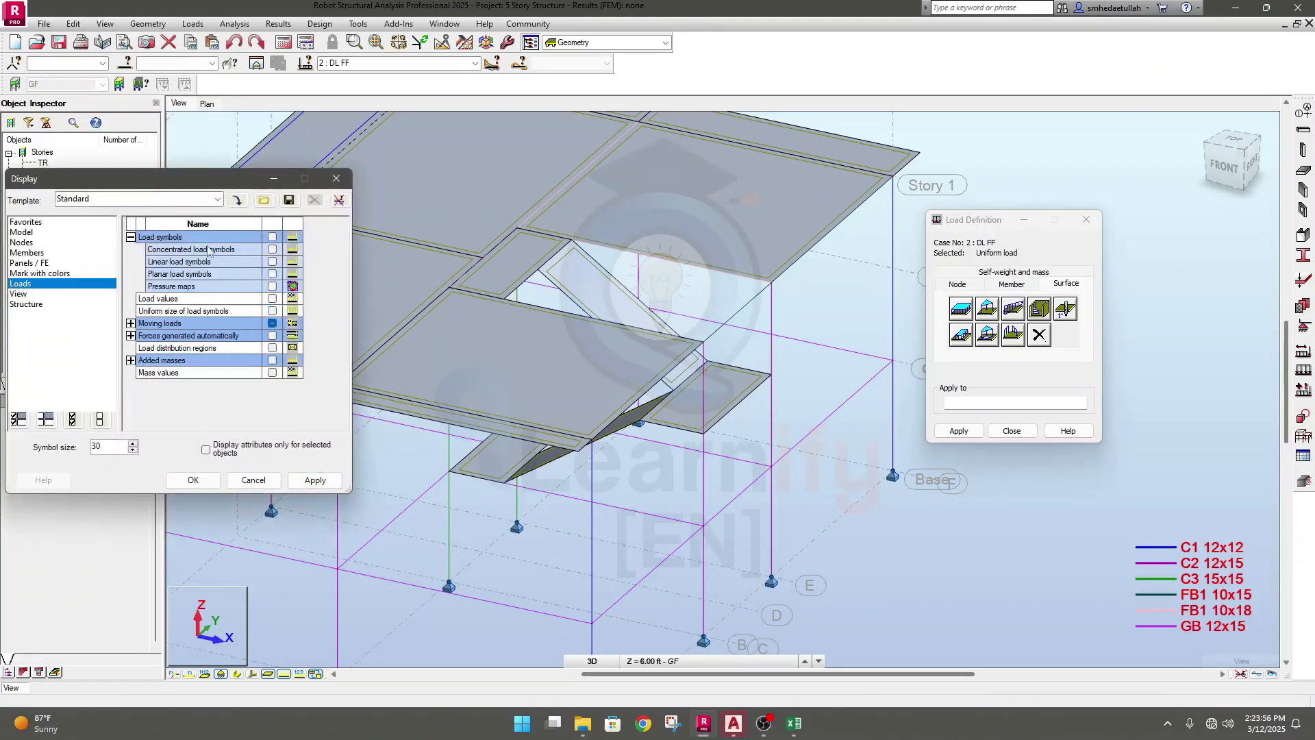
pyautogui.click(271, 237)
pyautogui.click(272, 299)
pyautogui.click(273, 310)
pyautogui.click(315, 480)
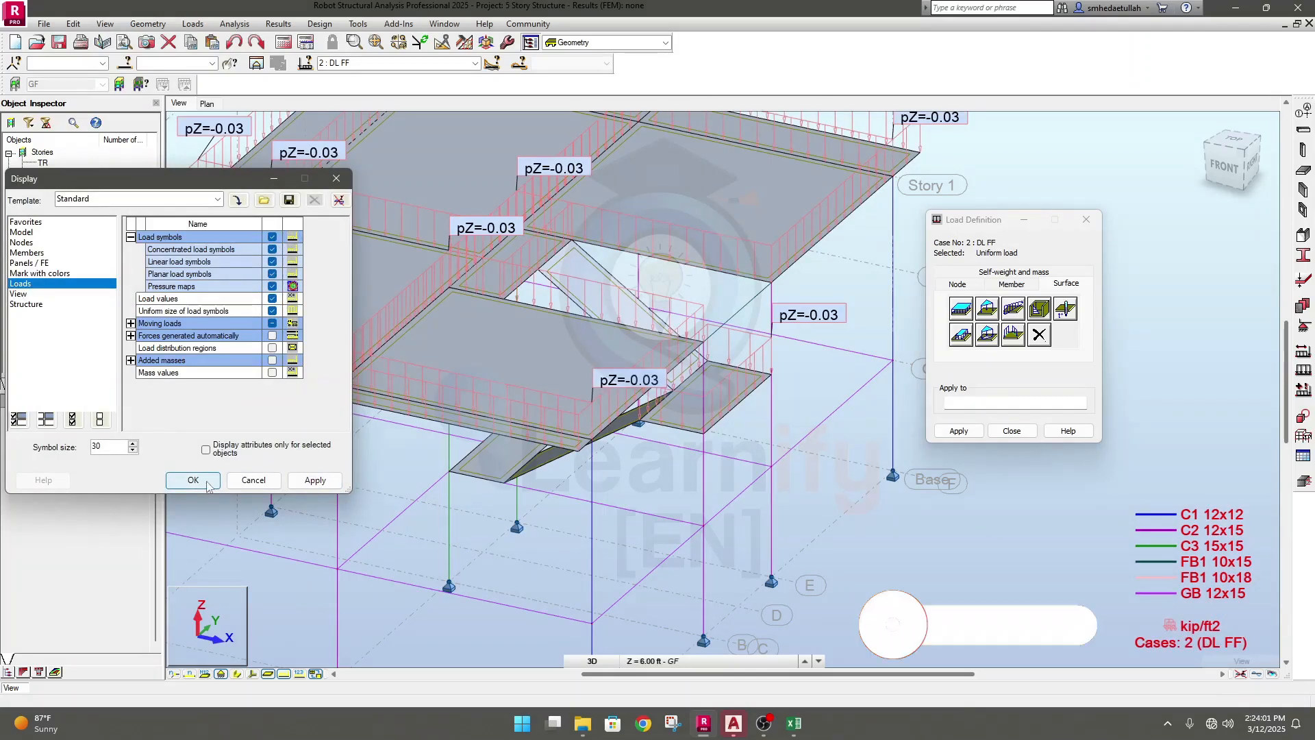
pyautogui.click(207, 482)
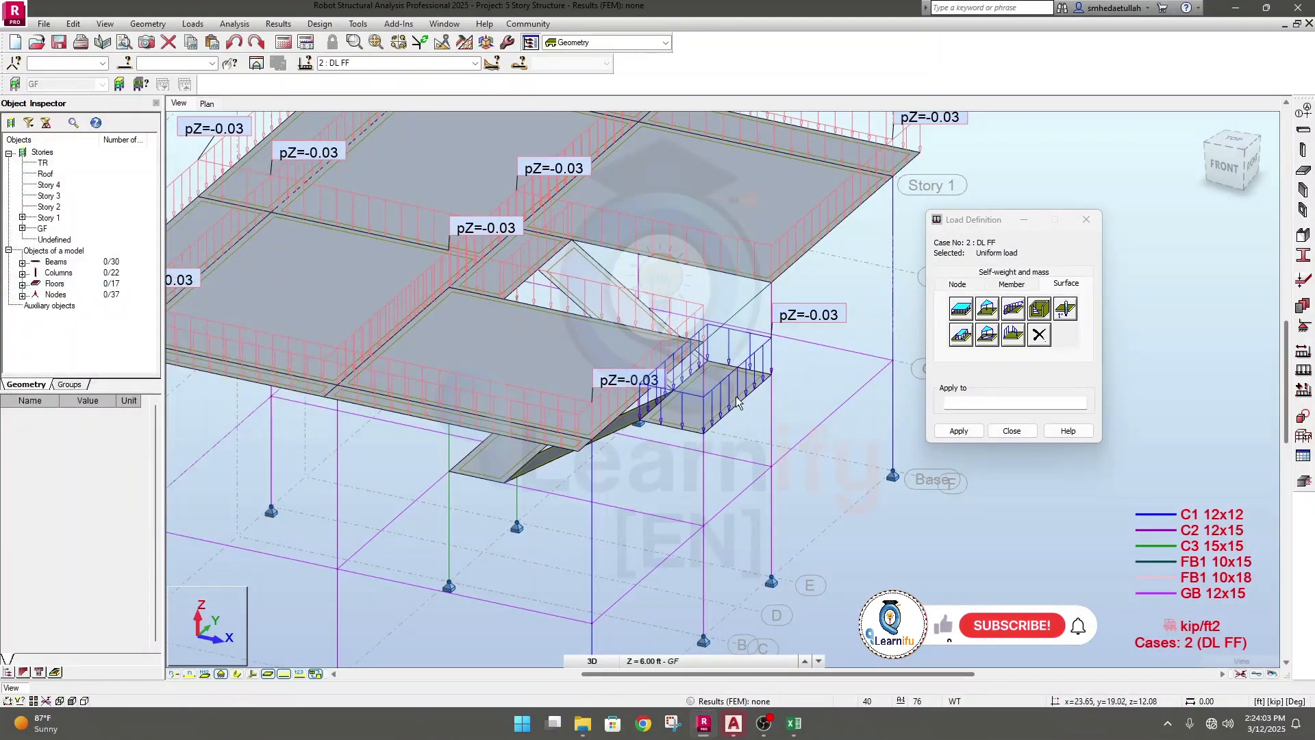
# Step: Examine the floor-finish loads around the stair opening and on the upper stair flight panel, and end the load definition
pyautogui.scroll(3, 861, 503)
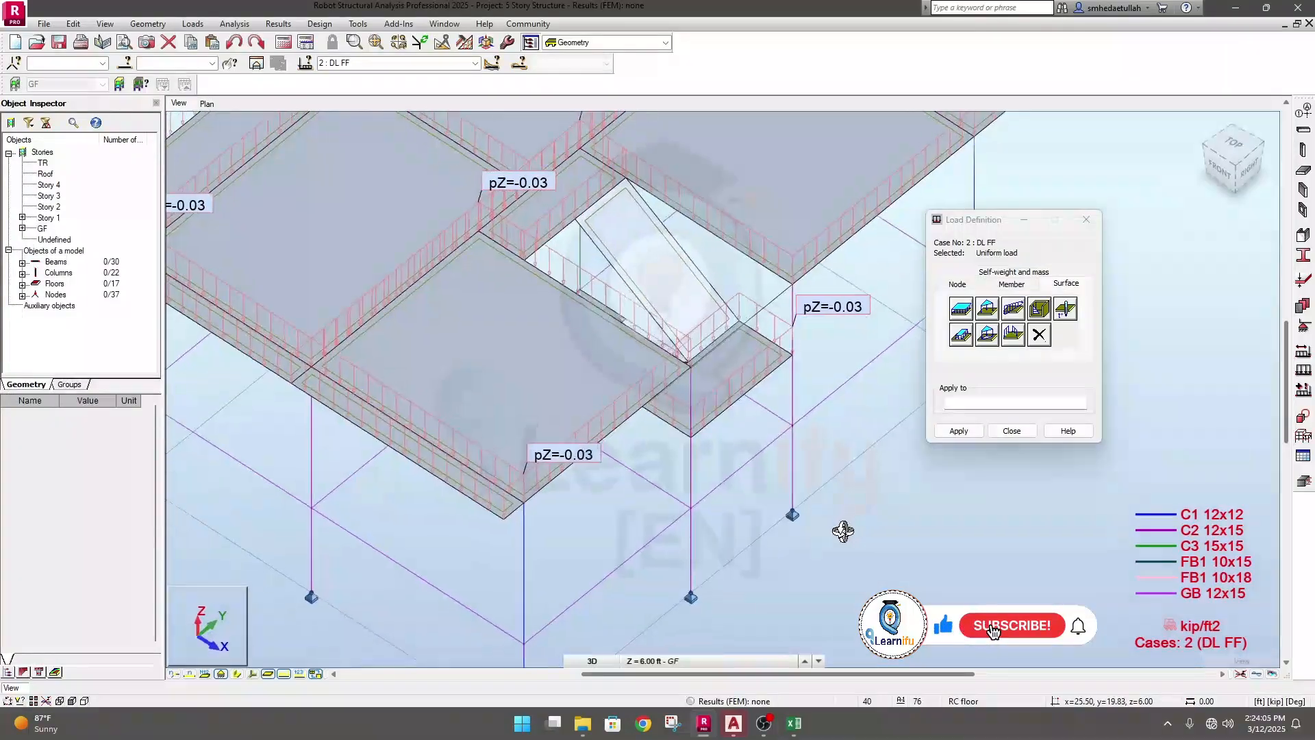
pyautogui.scroll(5, 843, 531)
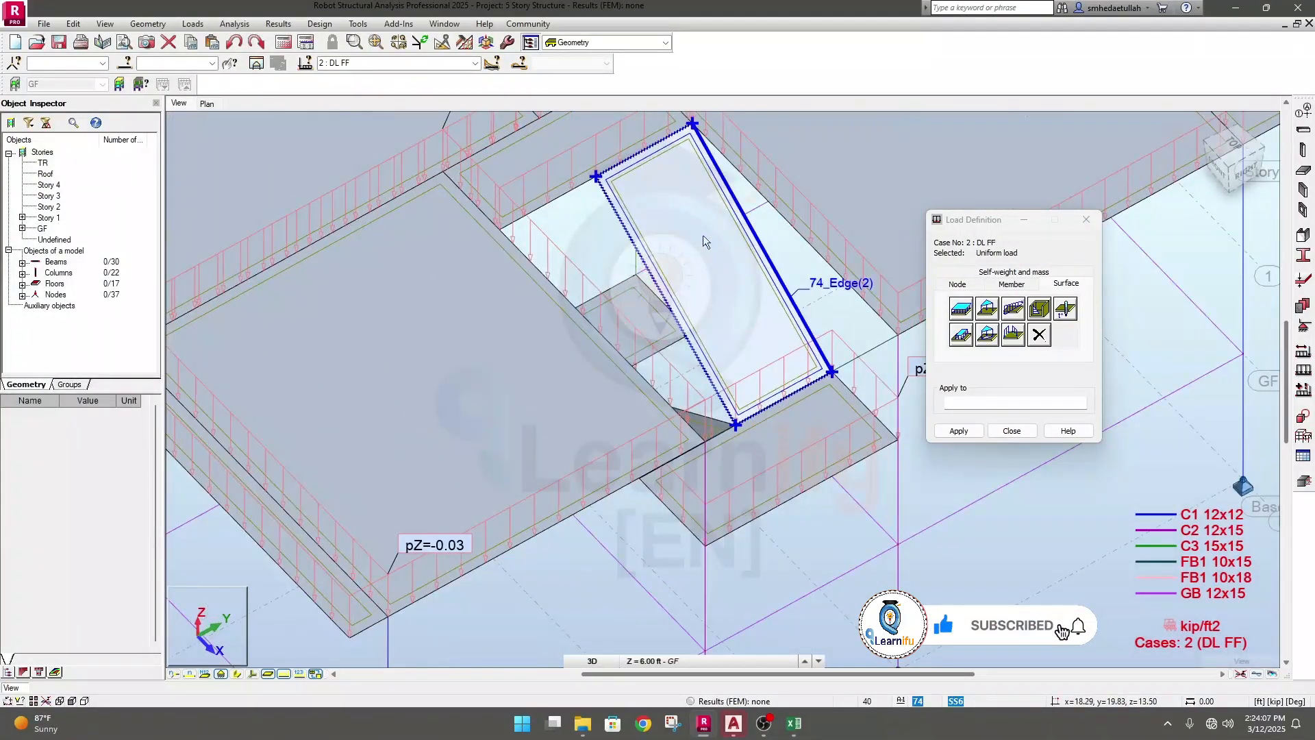
pyautogui.click(703, 236)
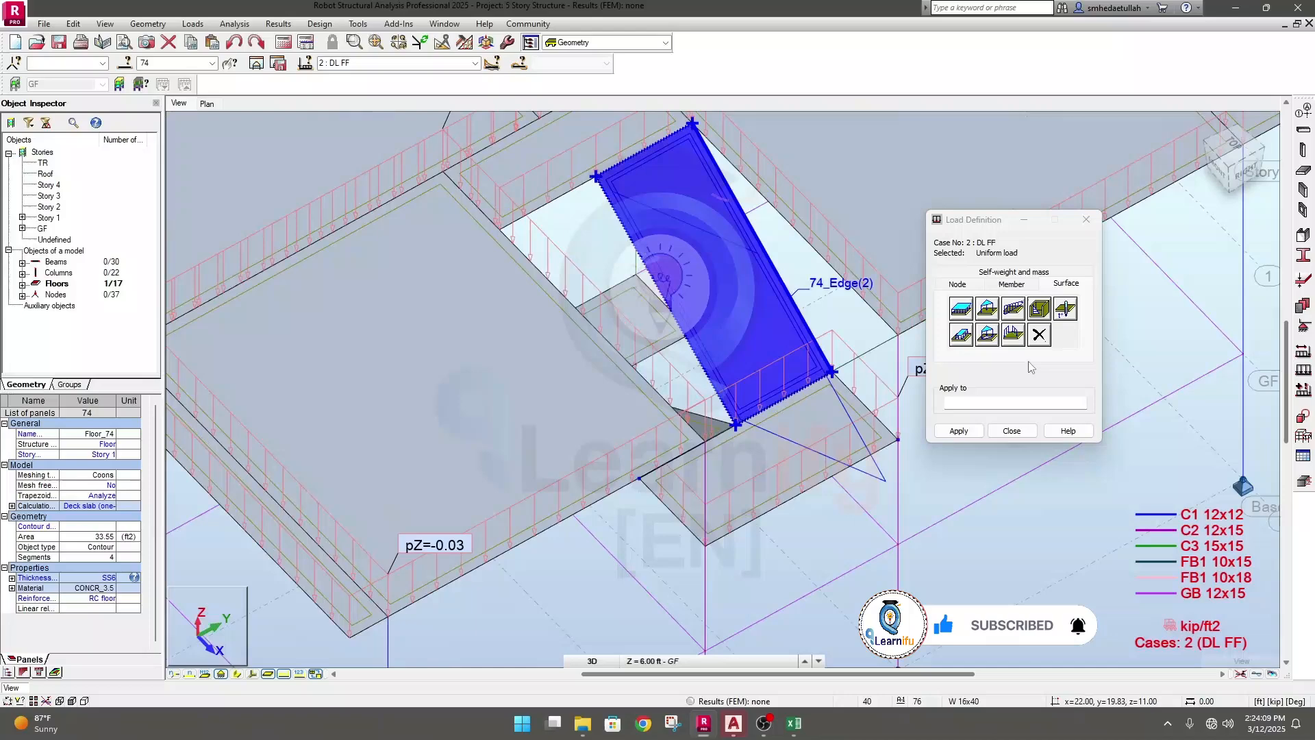
pyautogui.click(1012, 431)
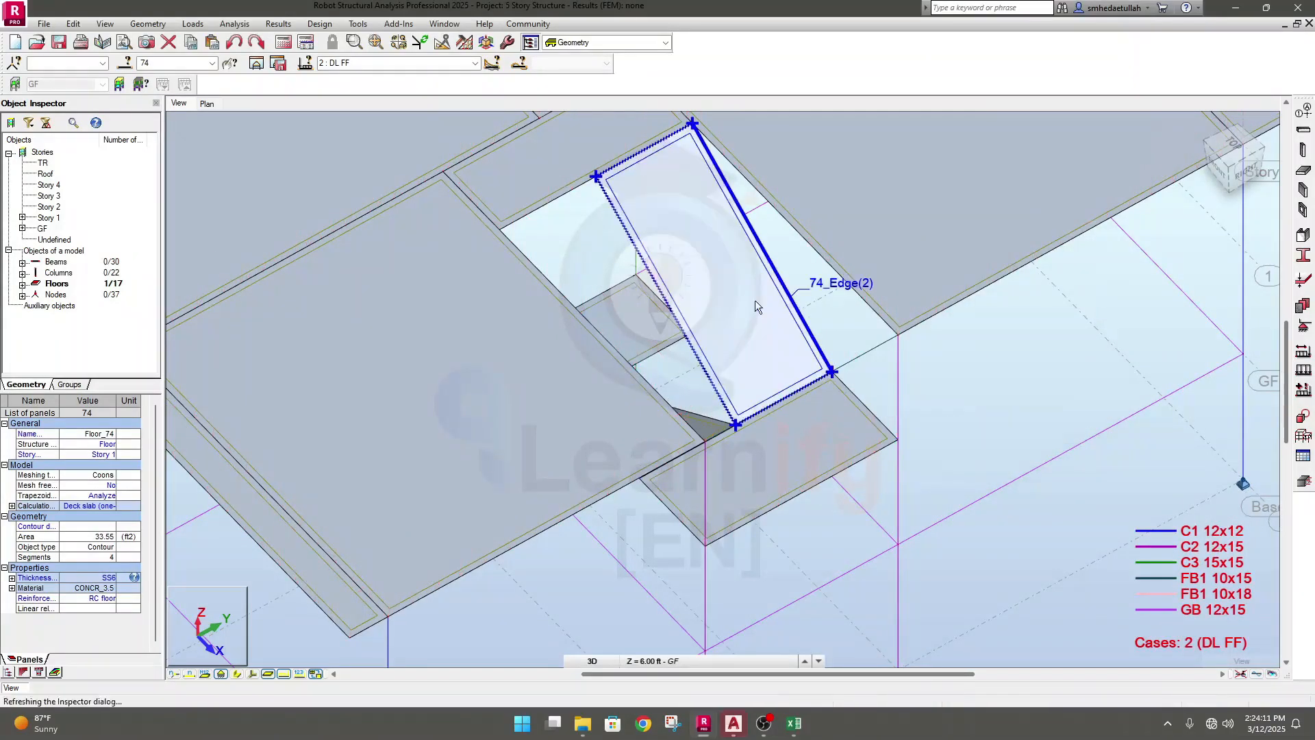
pyautogui.click(966, 392)
pyautogui.scroll(-5, 976, 389)
pyautogui.moveTo(976, 389); pyautogui.dragTo(893, 433, button='middle')
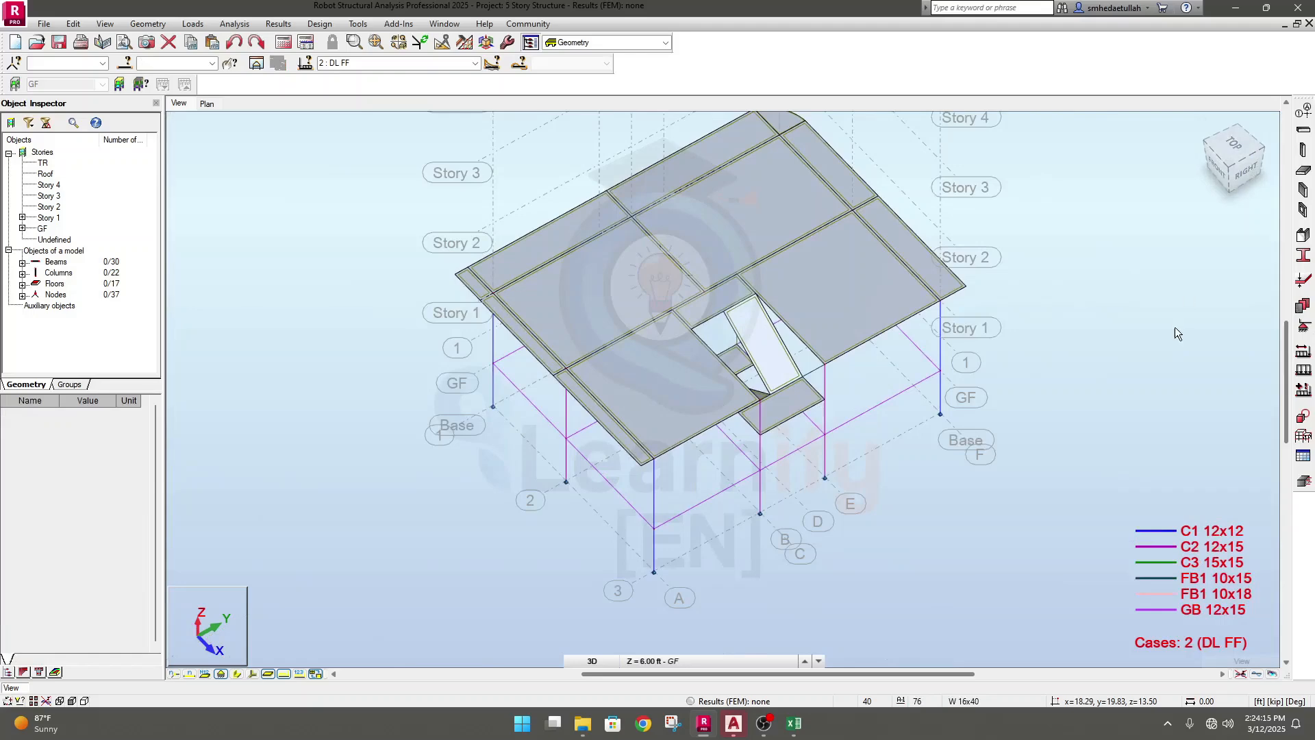
# Step: Define a uniform planar surface load of -0.03 kip/ft2 in Z for load case DL FF
pyautogui.click(1304, 370)
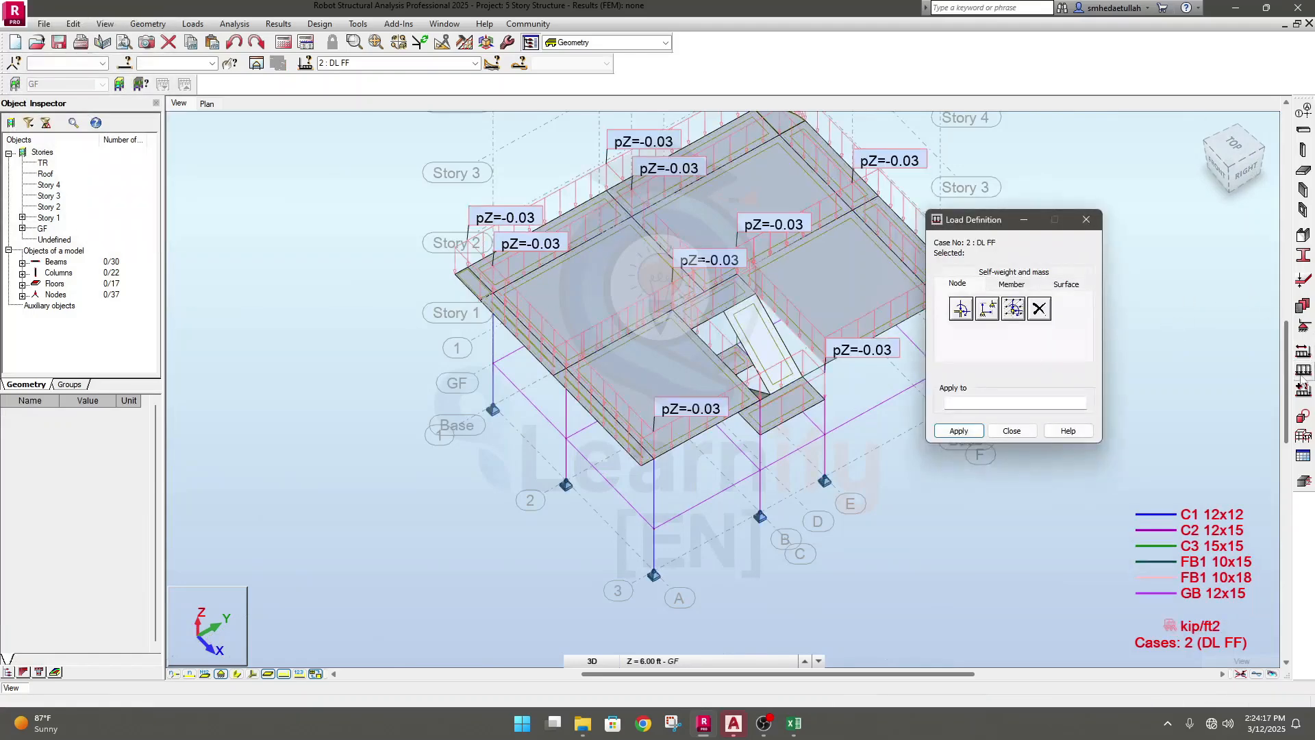
pyautogui.moveTo(1069, 217); pyautogui.dragTo(1023, 217)
pyautogui.click(1104, 286)
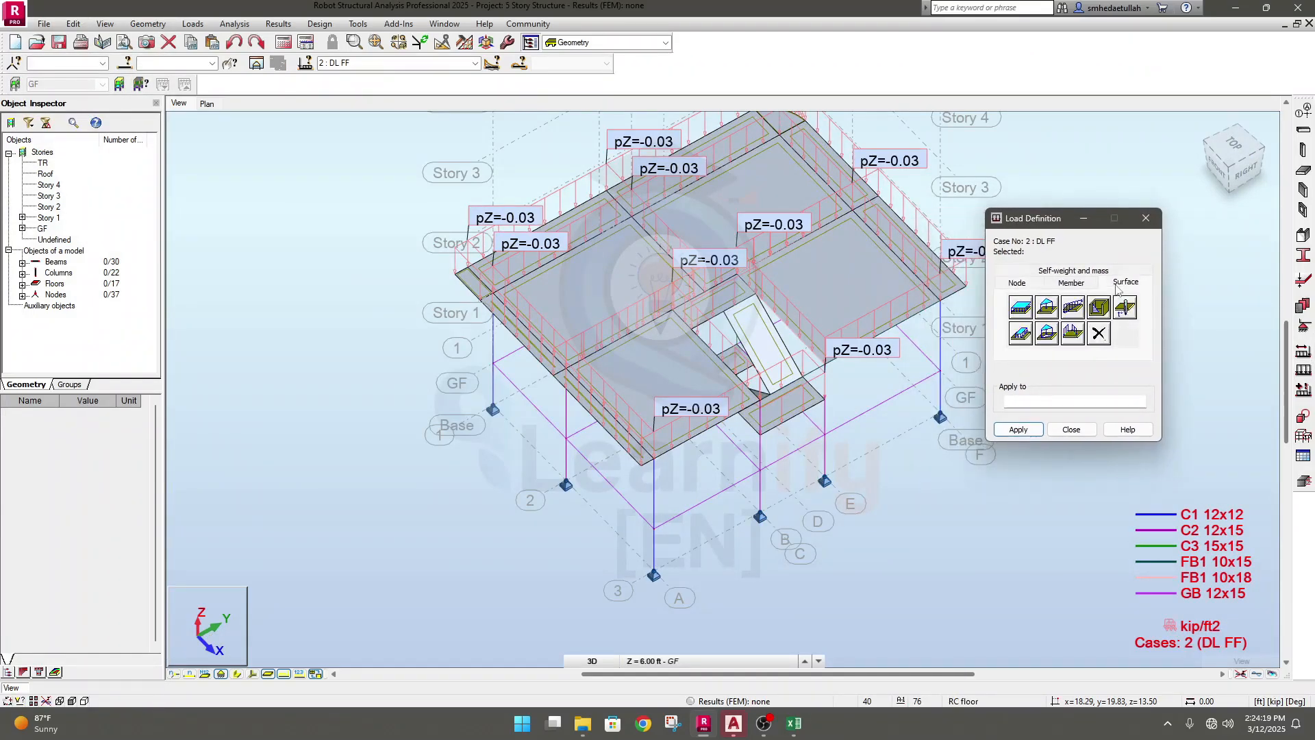
pyautogui.click(1021, 308)
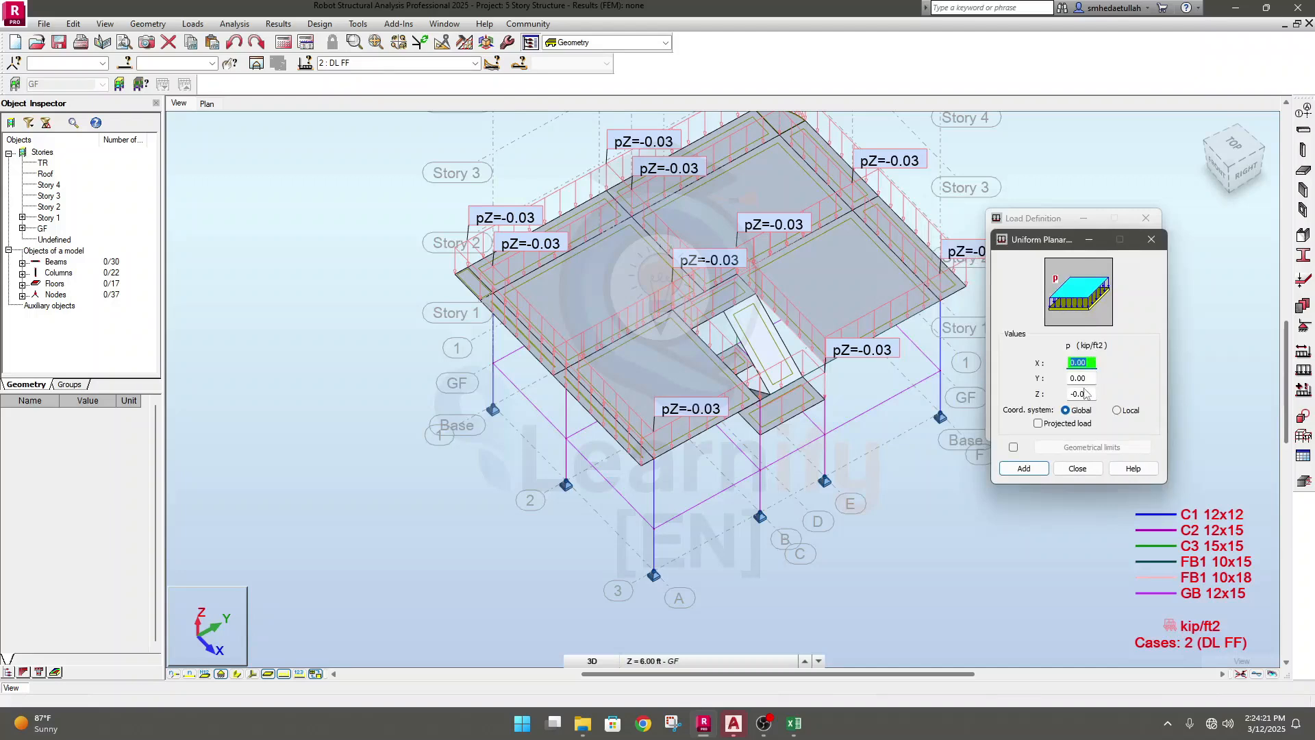
pyautogui.moveTo(1071, 395); pyautogui.dragTo(1091, 395)
pyautogui.click(1023, 469)
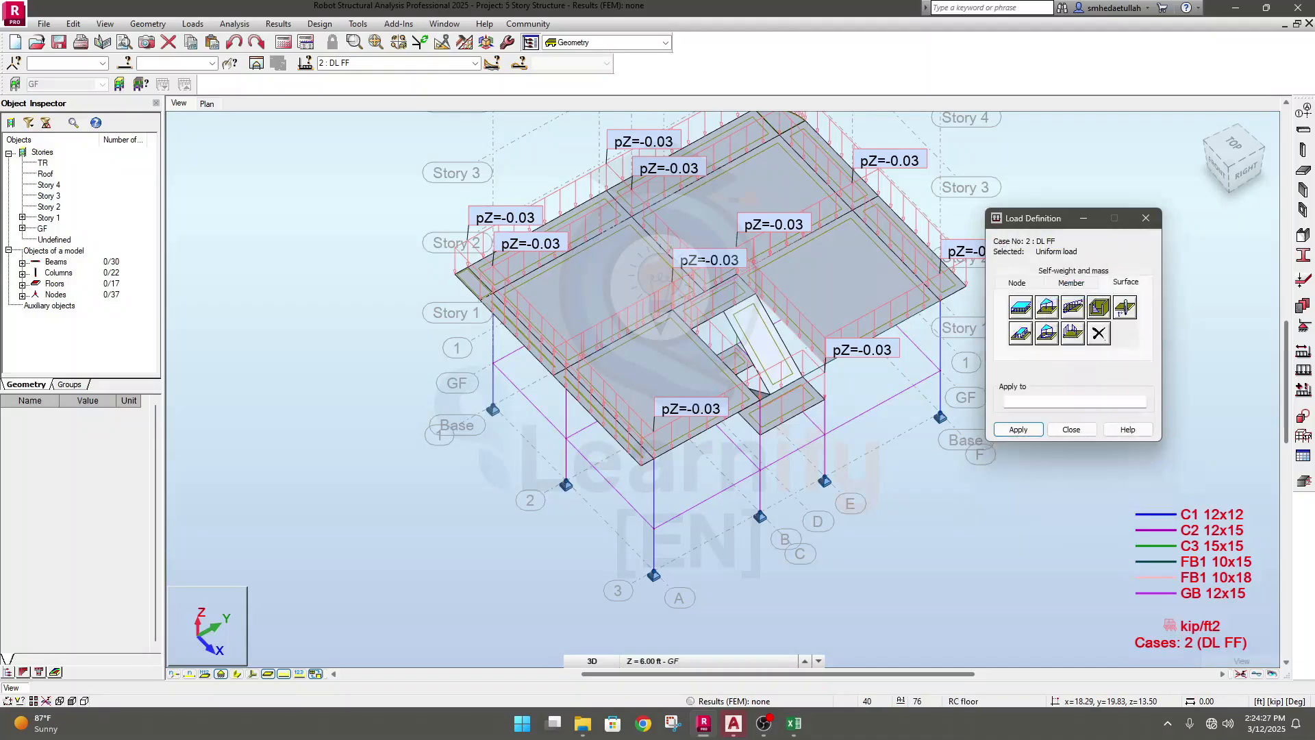
# Step: Apply the planar floor-finish load to the upper and lower stair flight panels in the 3D view
pyautogui.click(1019, 437)
pyautogui.scroll(3, 938, 387)
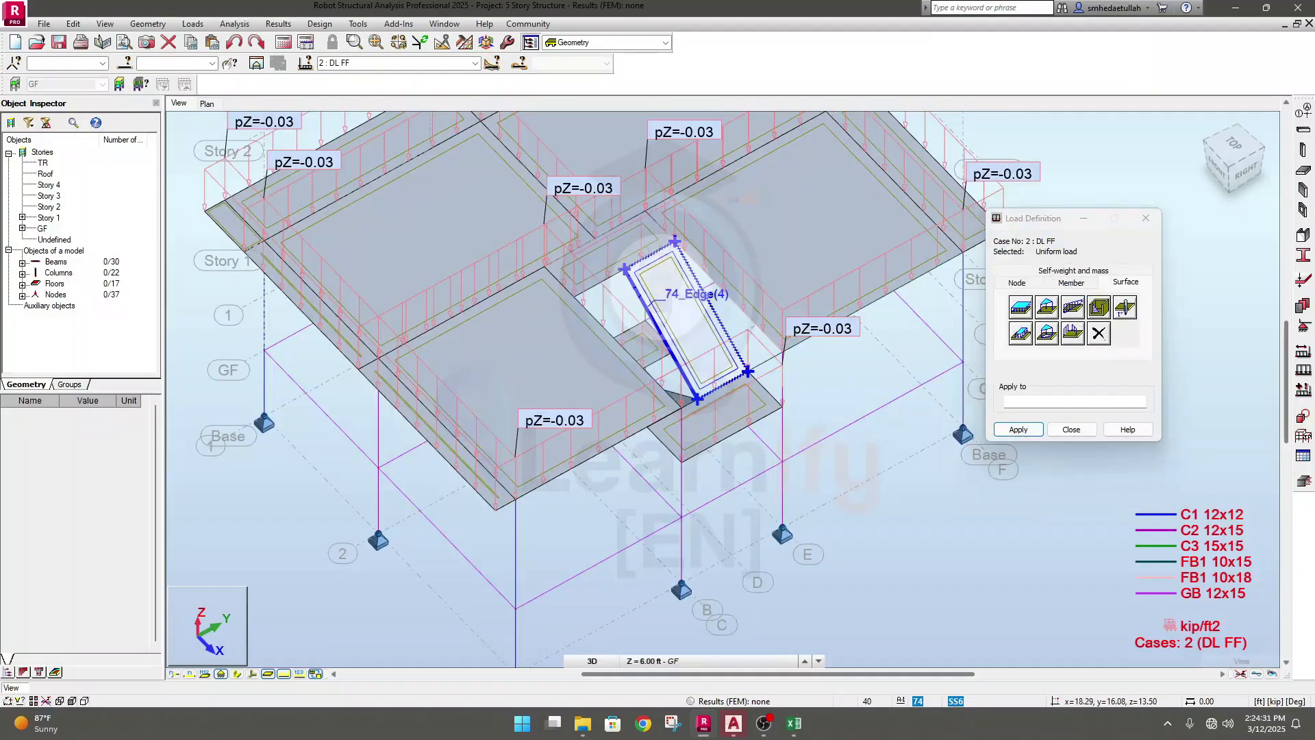
pyautogui.keyDown('shift'); pyautogui.moveTo(637, 605); pyautogui.dragTo(749, 552, button='middle'); pyautogui.keyUp('shift')
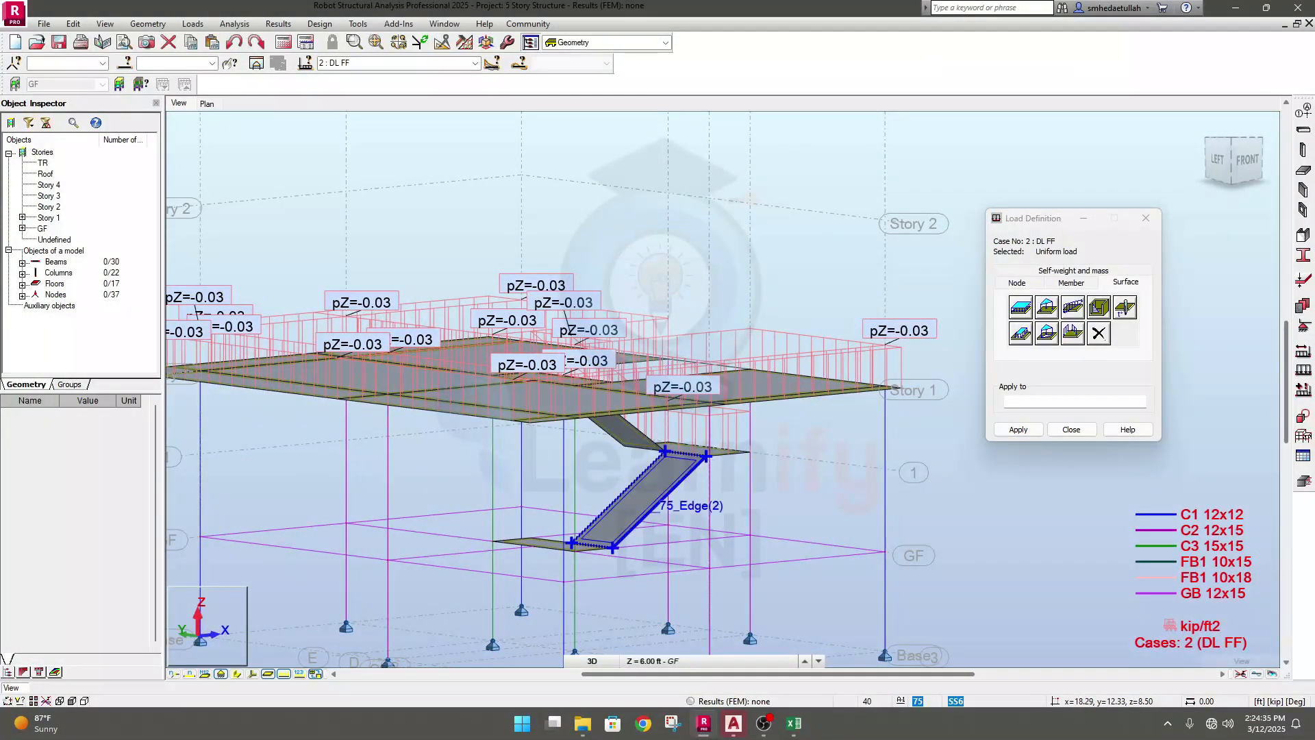
pyautogui.scroll(3, 647, 495)
pyautogui.click(652, 466)
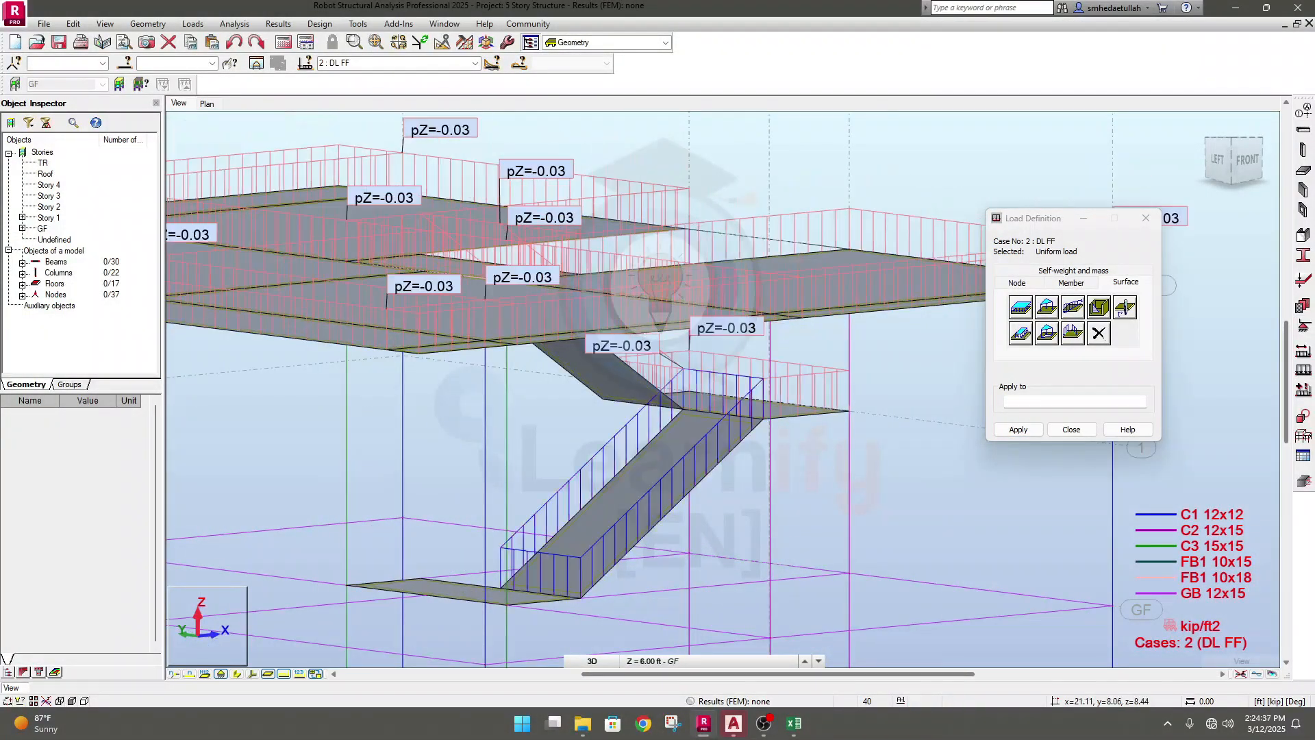
# Step: Apply the floor-finish load to the landing slab at the foot of the lower stair flight, at GF level
pyautogui.keyDown('shift'); pyautogui.moveTo(734, 528); pyautogui.dragTo(699, 551, button='middle'); pyautogui.keyUp('shift')
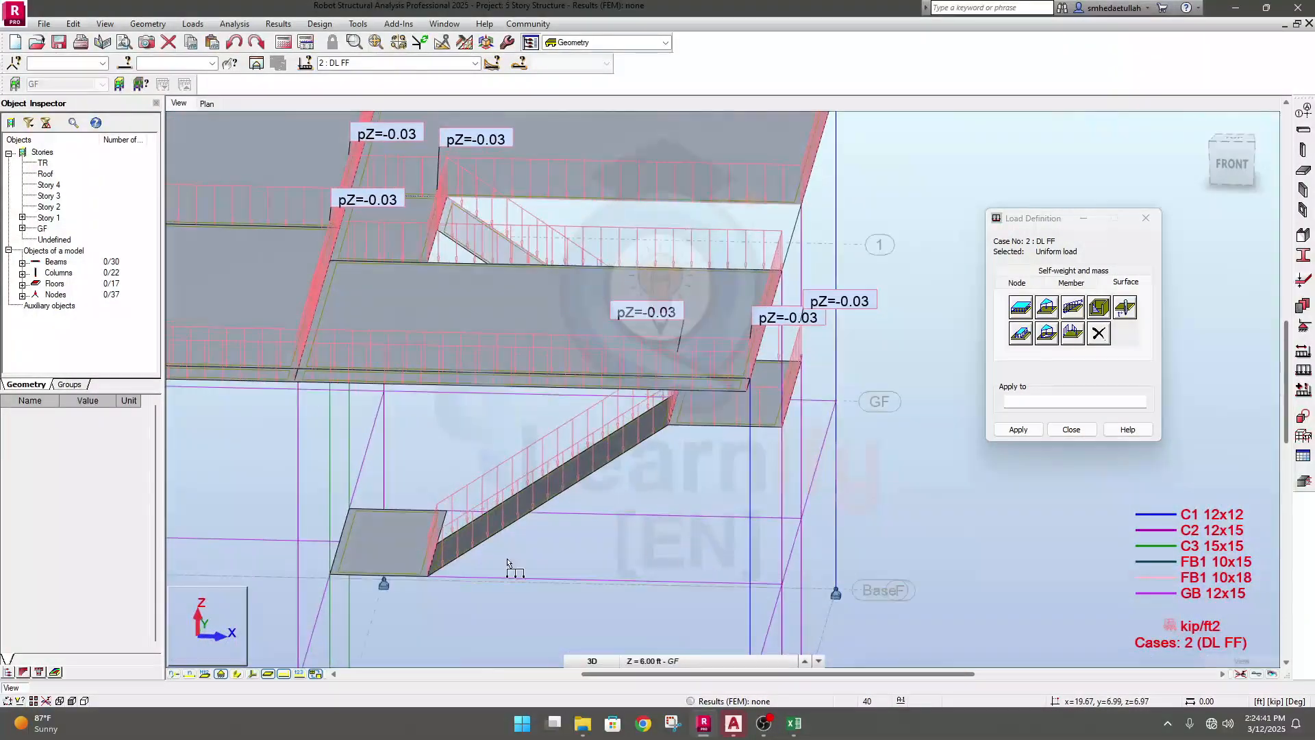
pyautogui.scroll(-2, 794, 442)
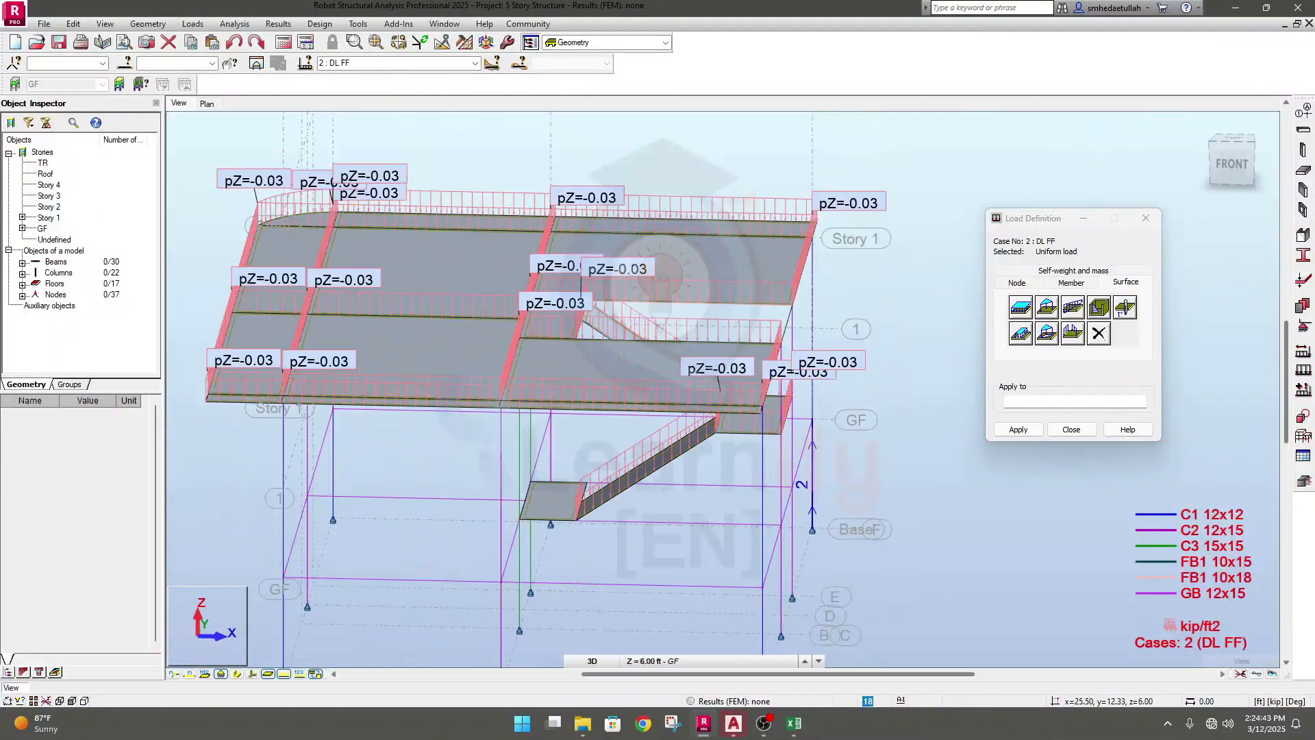
pyautogui.scroll(-2, 690, 537)
pyautogui.moveTo(690, 537); pyautogui.dragTo(737, 463, button='middle')
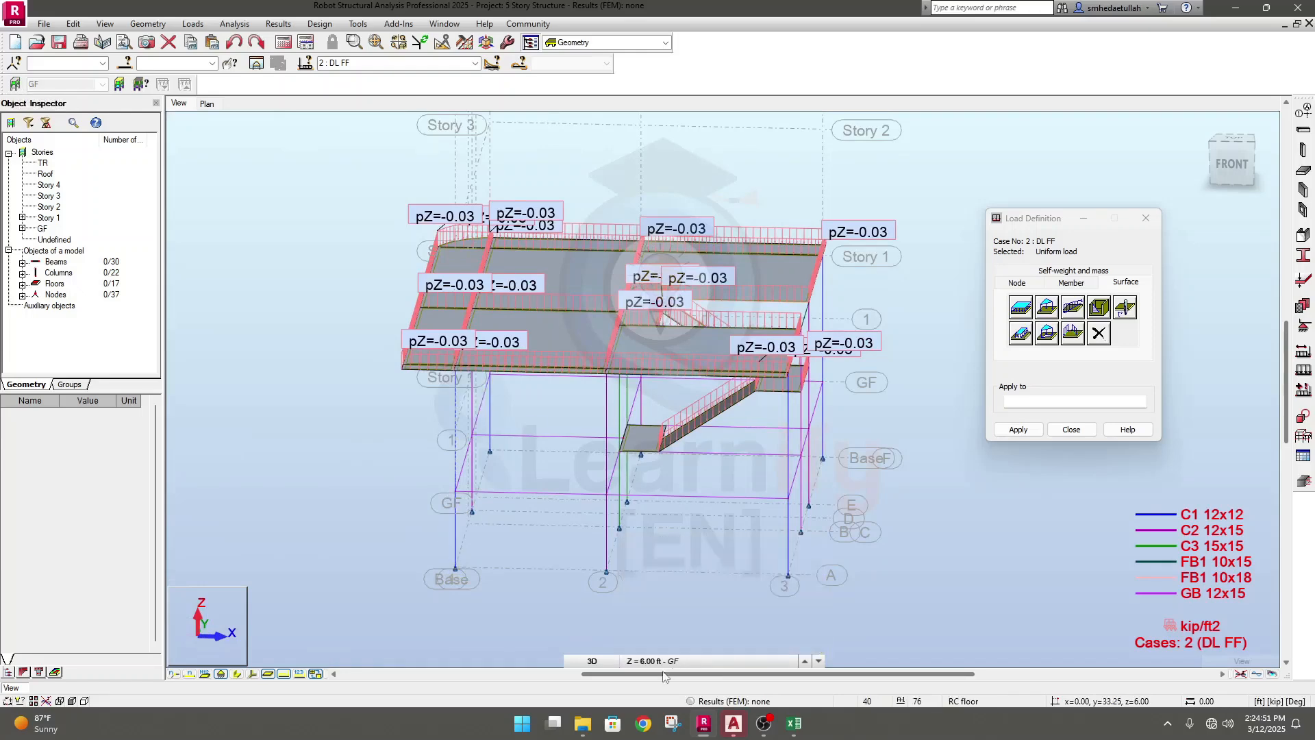
pyautogui.click(697, 661)
pyautogui.click(658, 631)
pyautogui.scroll(3, 800, 453)
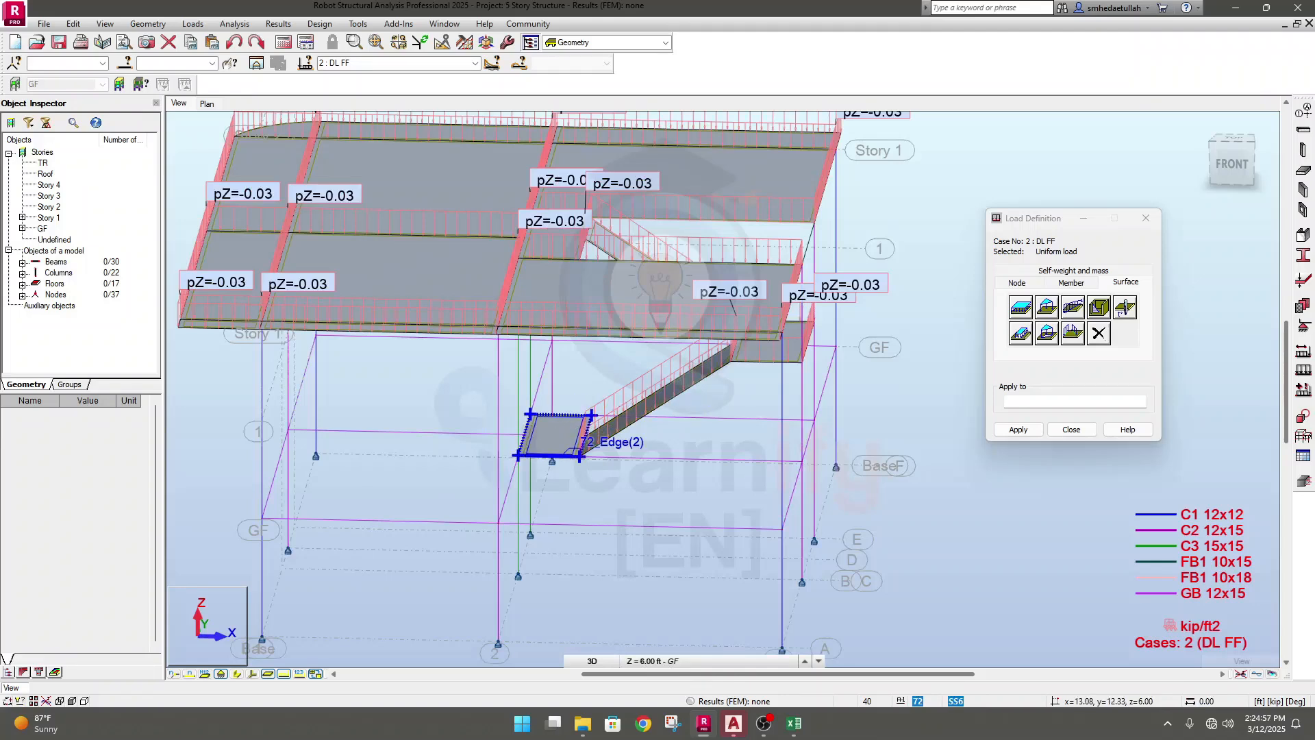
pyautogui.click(10, 124)
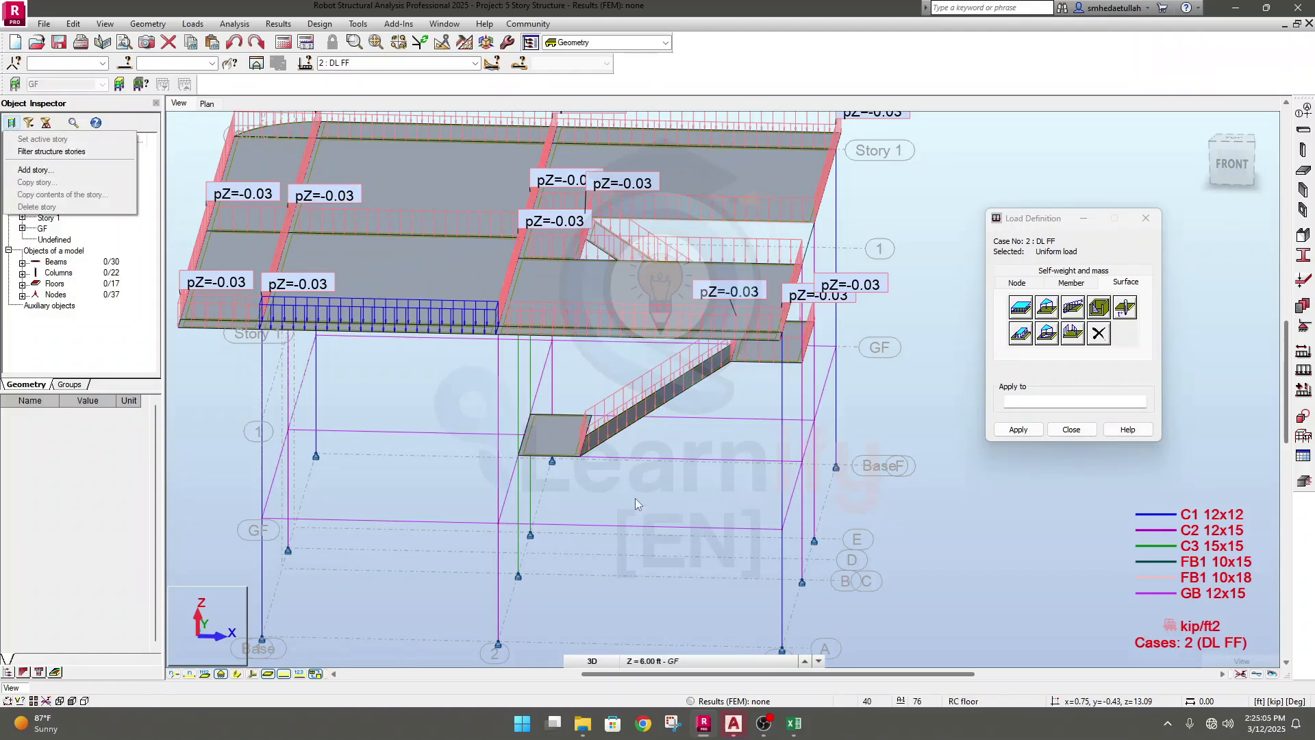
pyautogui.click(685, 491)
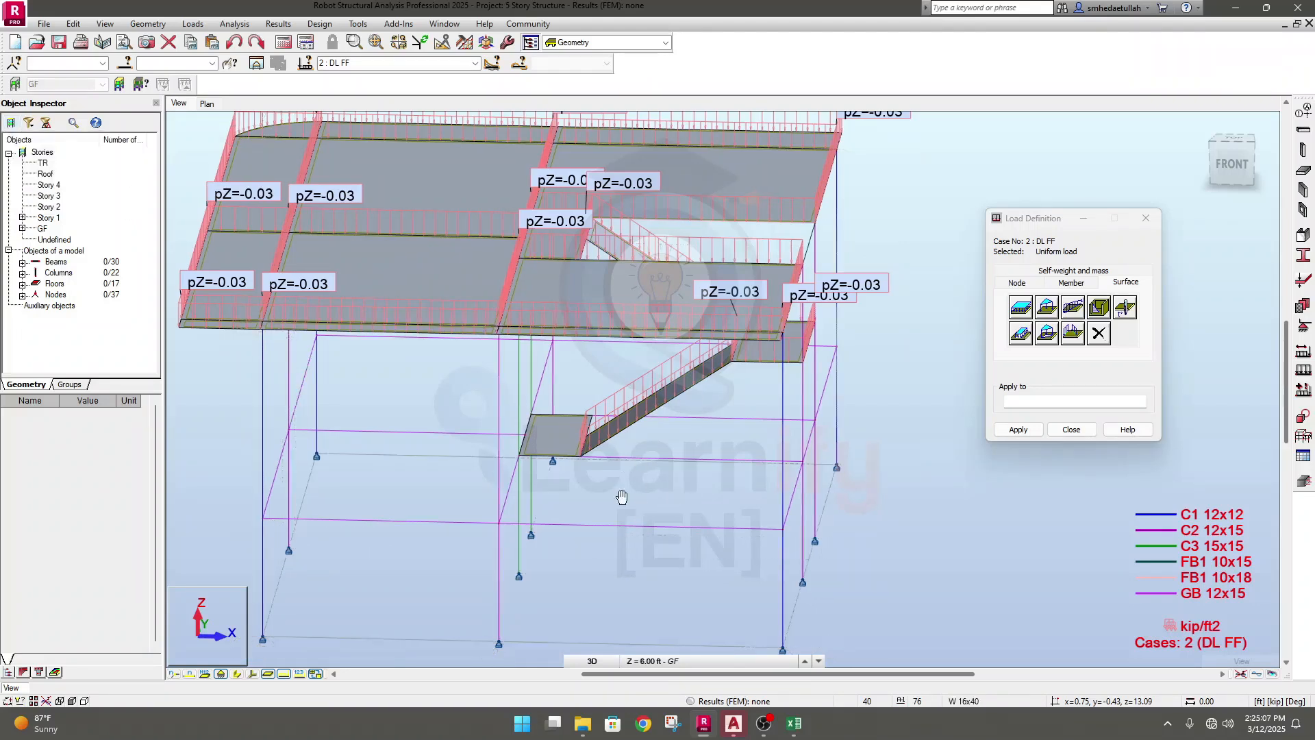
pyautogui.moveTo(622, 494); pyautogui.dragTo(655, 492, button='middle')
pyautogui.scroll(2, 581, 428)
pyautogui.scroll(-4, 747, 459)
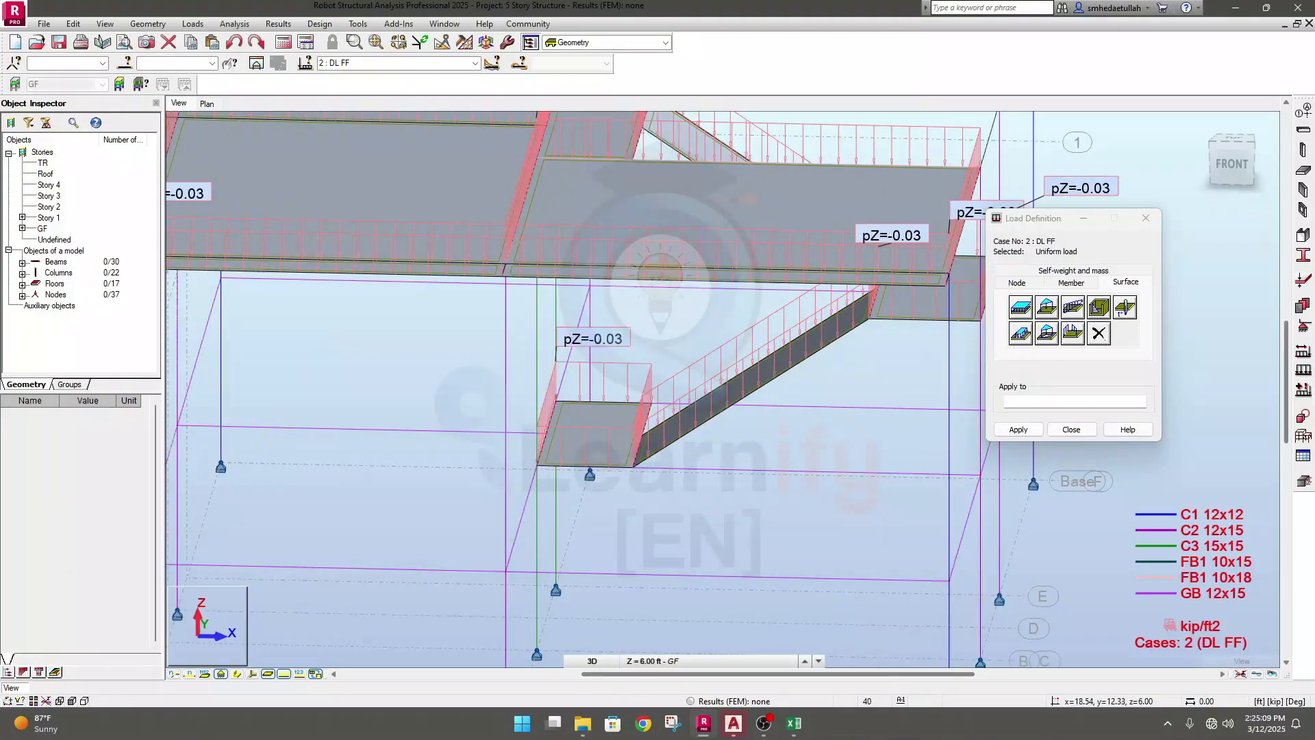
pyautogui.scroll(-2, 764, 504)
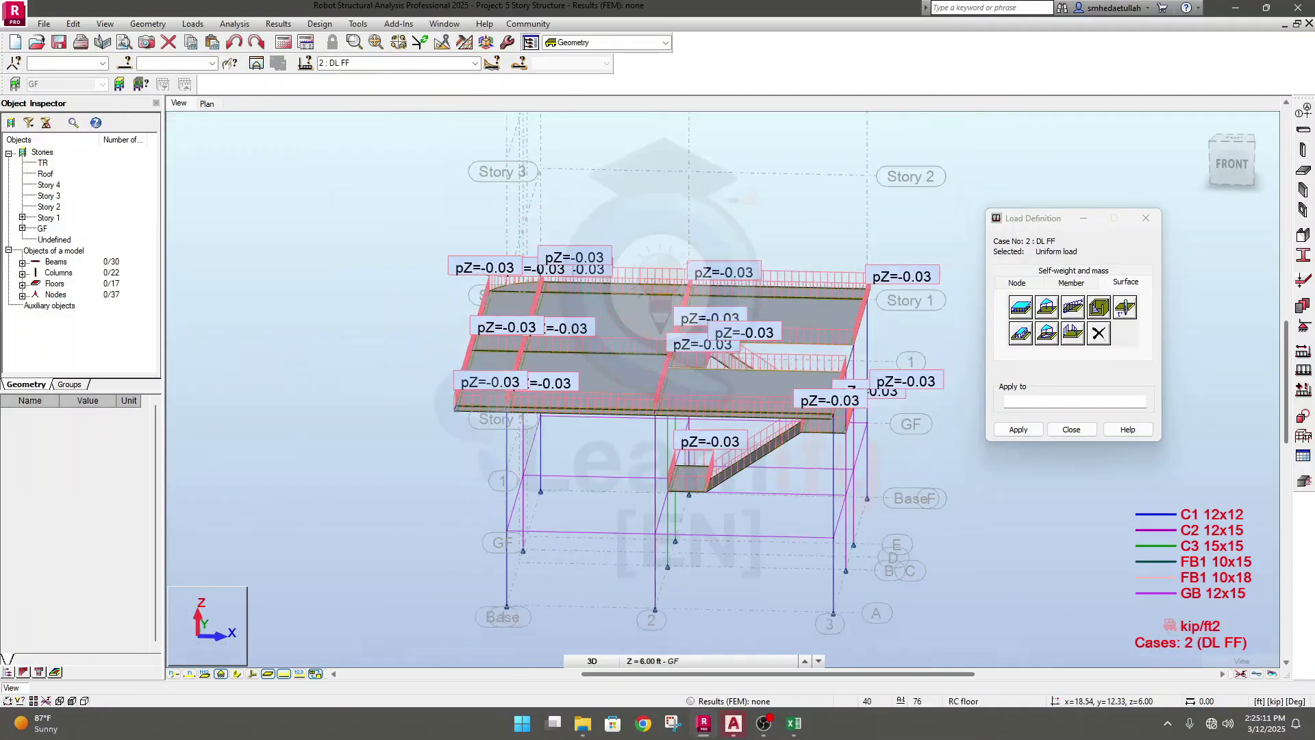
# Step: Switch to the Story 1 plan and make LLf the active load case
pyautogui.keyDown('shift'); pyautogui.moveTo(788, 493); pyautogui.dragTo(740, 549, button='middle'); pyautogui.keyUp('shift')
pyautogui.moveTo(985, 530); pyautogui.dragTo(898, 625, button='middle')
pyautogui.scroll(-2, 889, 578)
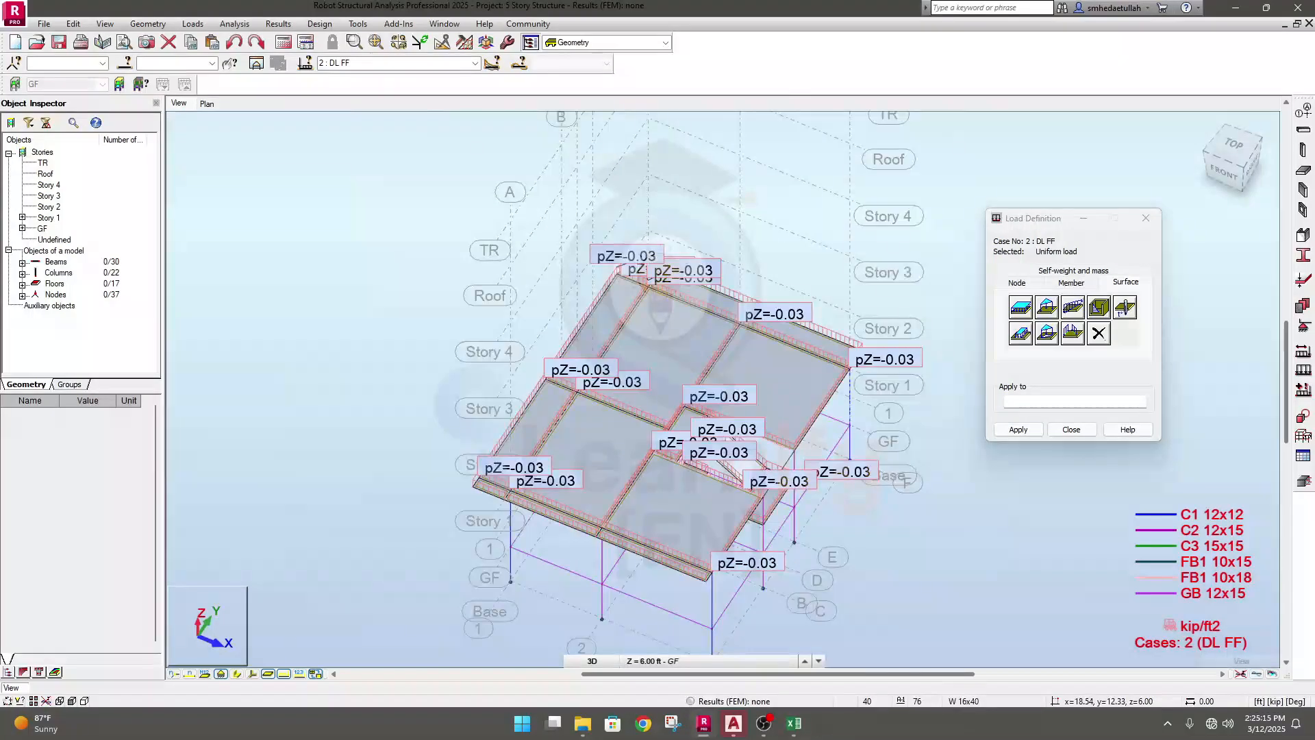
pyautogui.moveTo(889, 577); pyautogui.dragTo(812, 520, button='middle')
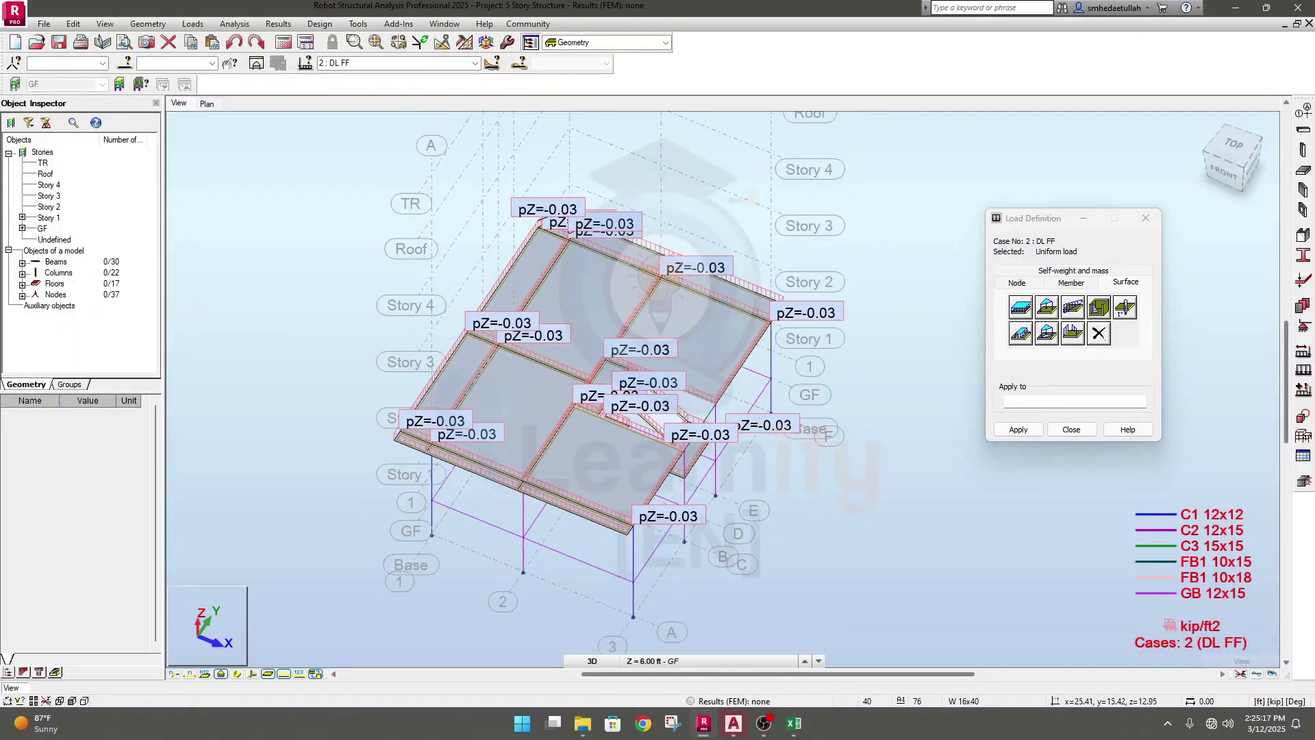
pyautogui.click(207, 103)
pyautogui.click(804, 661)
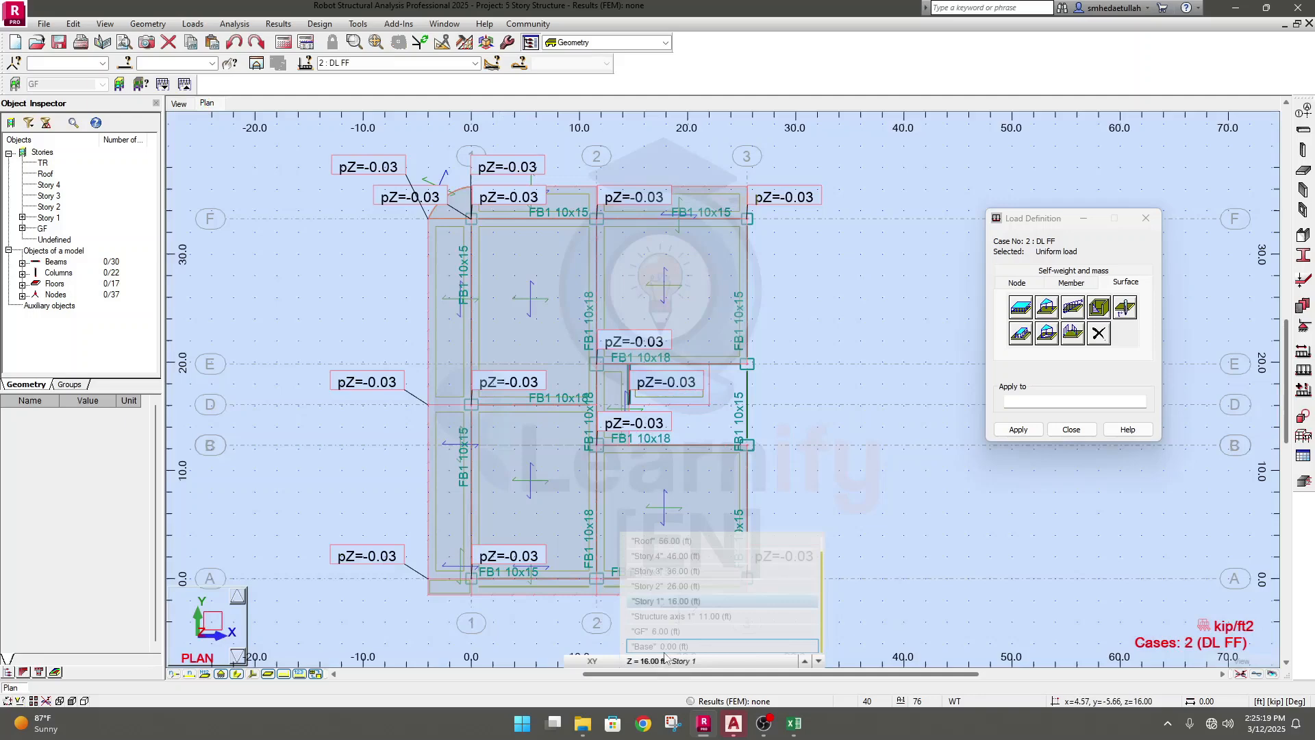
pyautogui.moveTo(853, 452); pyautogui.dragTo(832, 452, button='middle')
pyautogui.scroll(1, 833, 452)
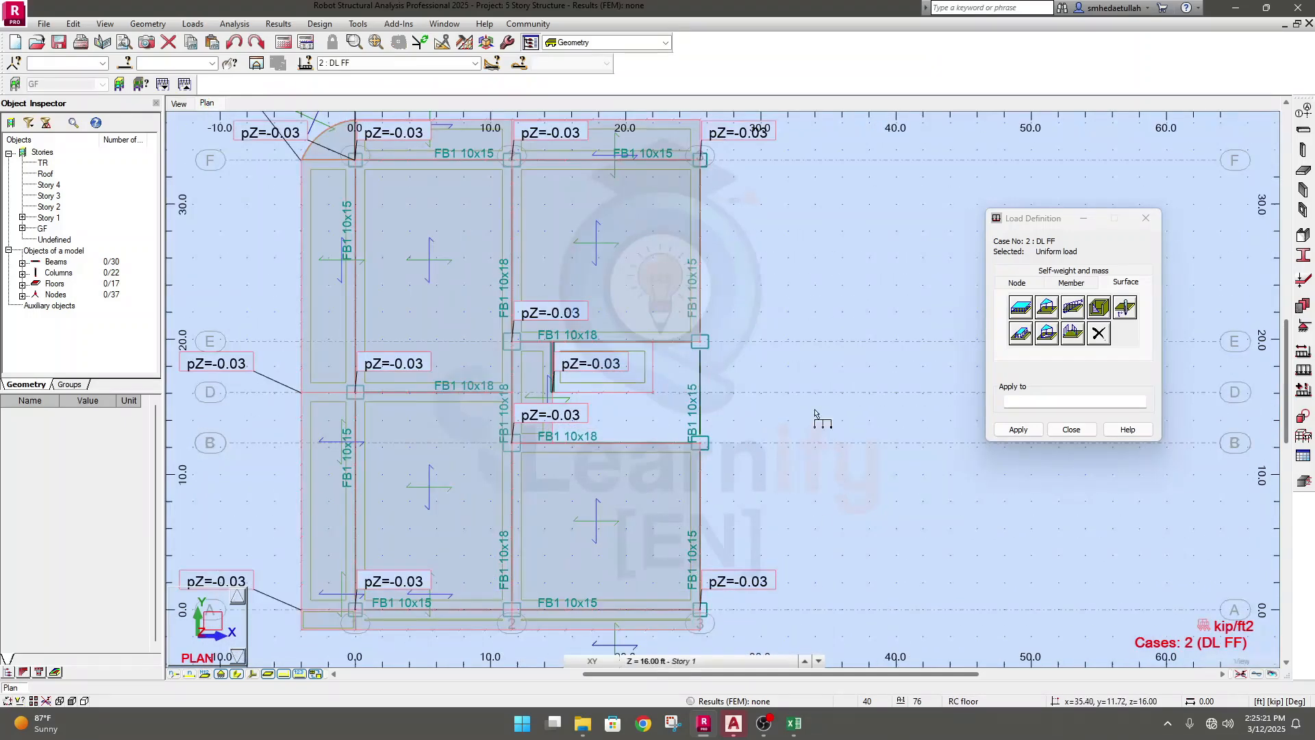
pyautogui.click(476, 64)
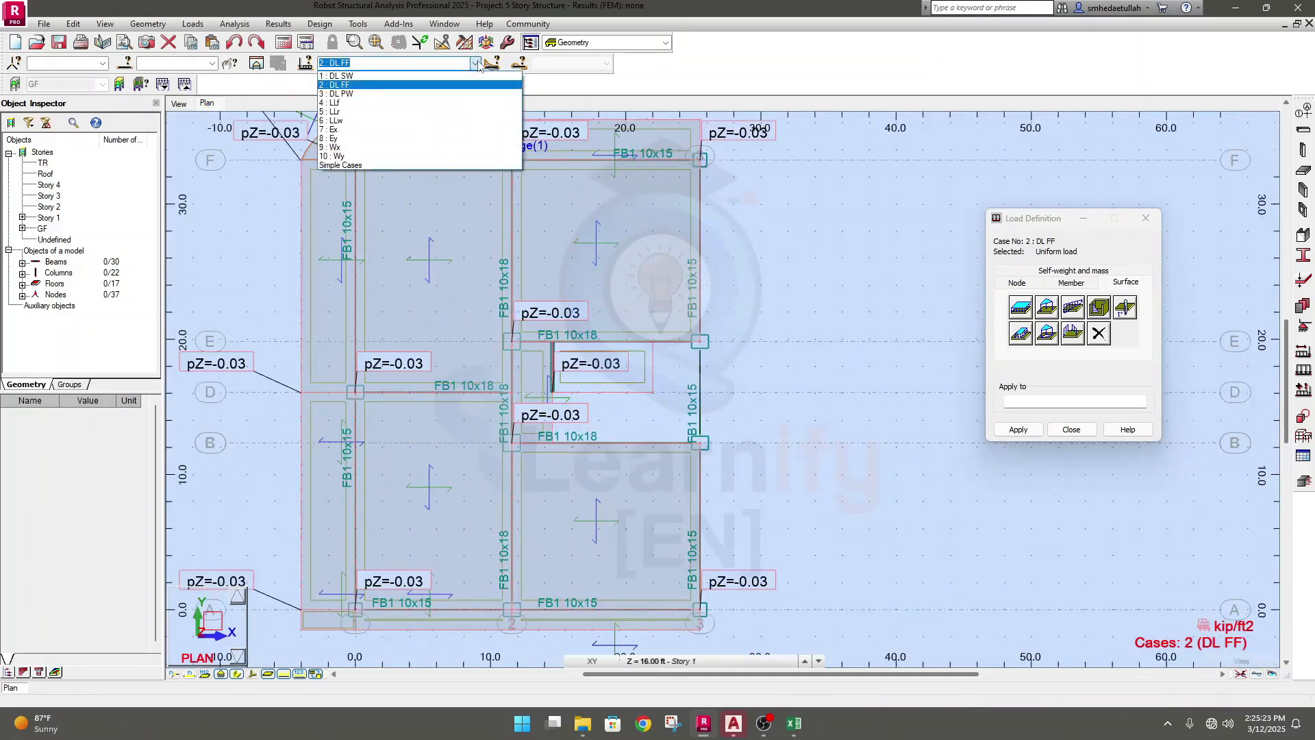
pyautogui.click(357, 102)
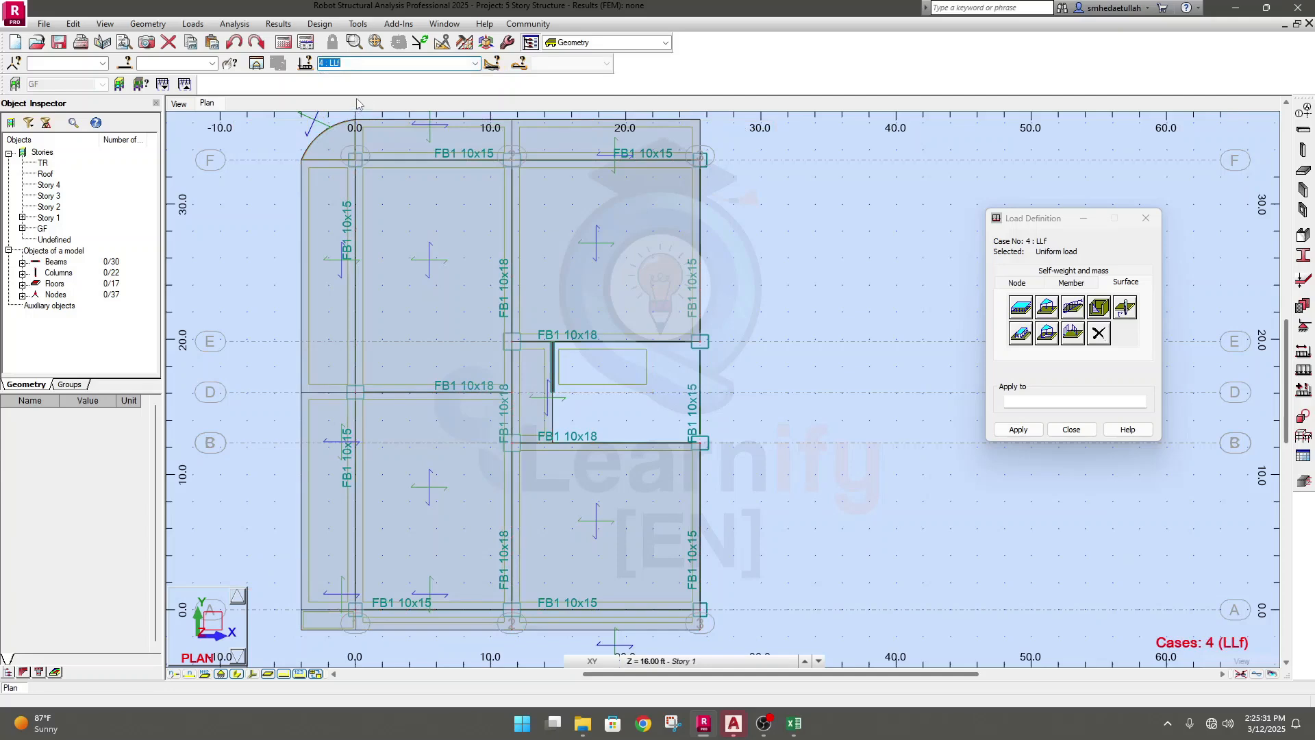
# Step: Define a uniform planar surface load of -0.04 kip/ft2 in Z for load case LLf
pyautogui.click(1020, 310)
pyautogui.moveTo(1028, 246); pyautogui.dragTo(847, 214)
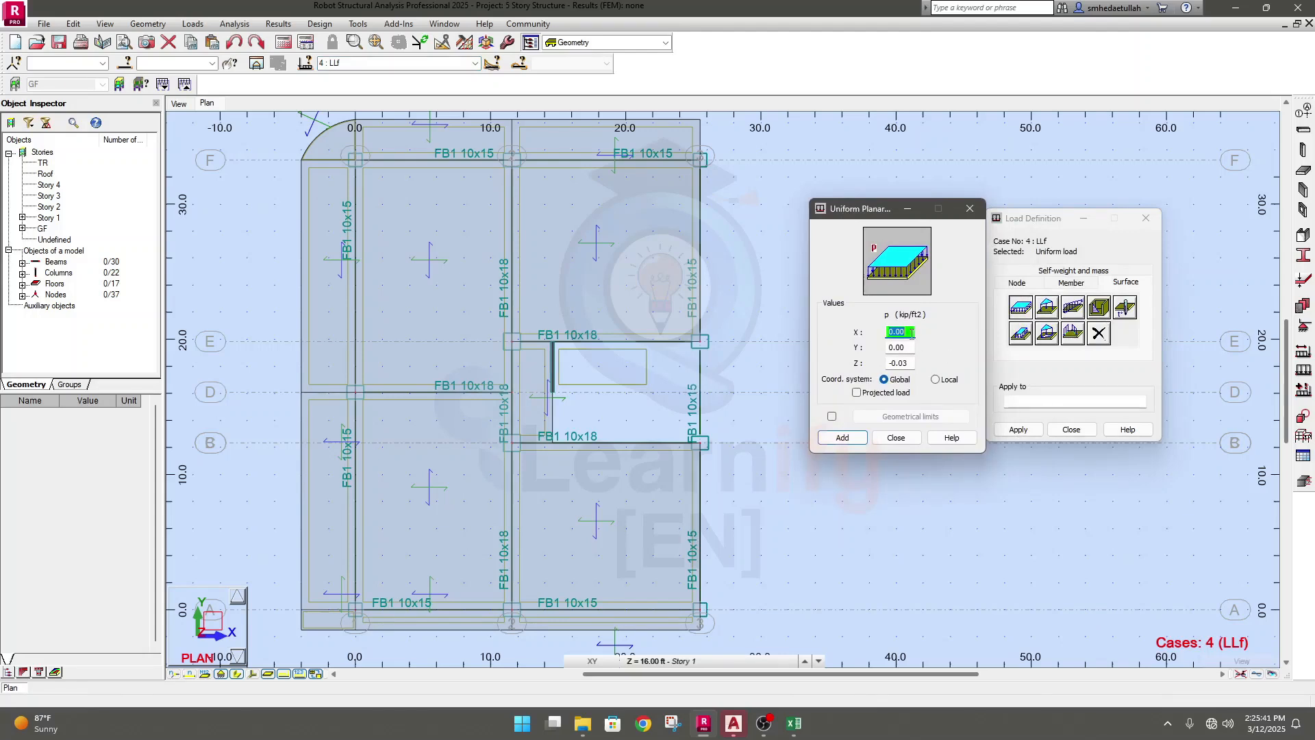
pyautogui.click(906, 363)
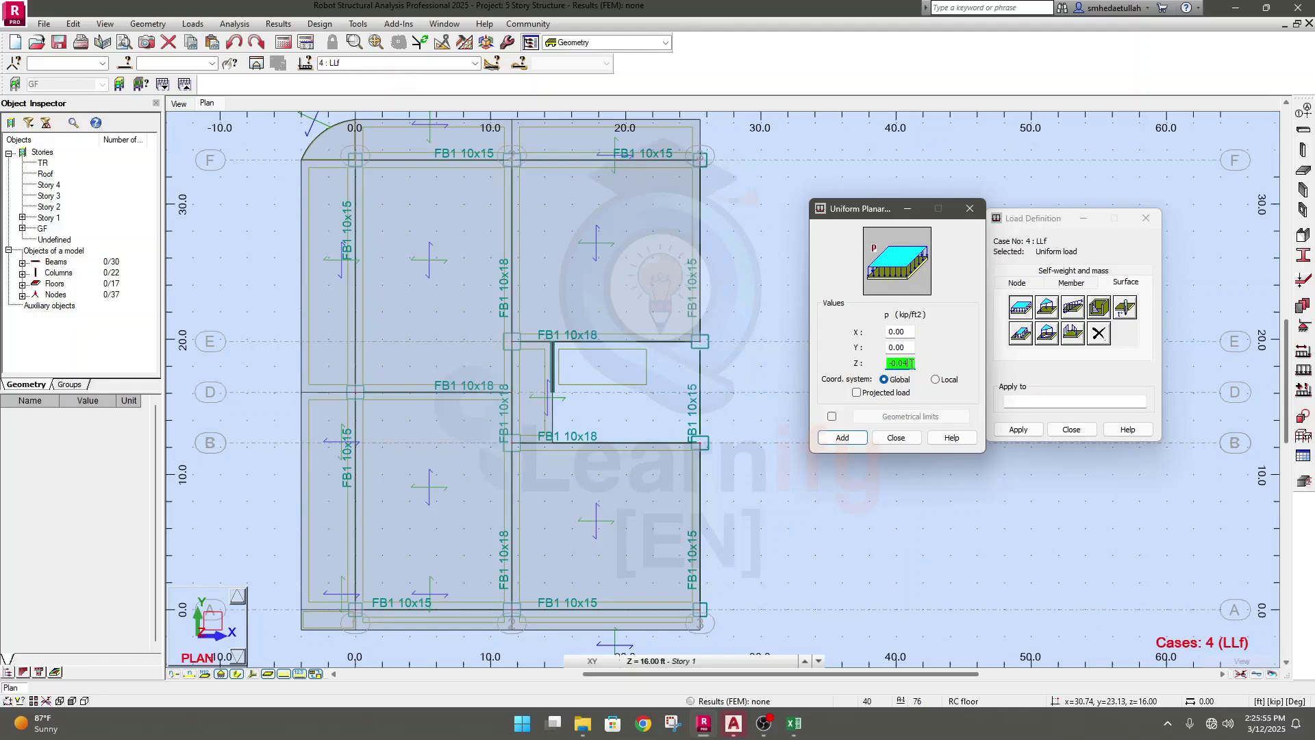
pyautogui.click(844, 437)
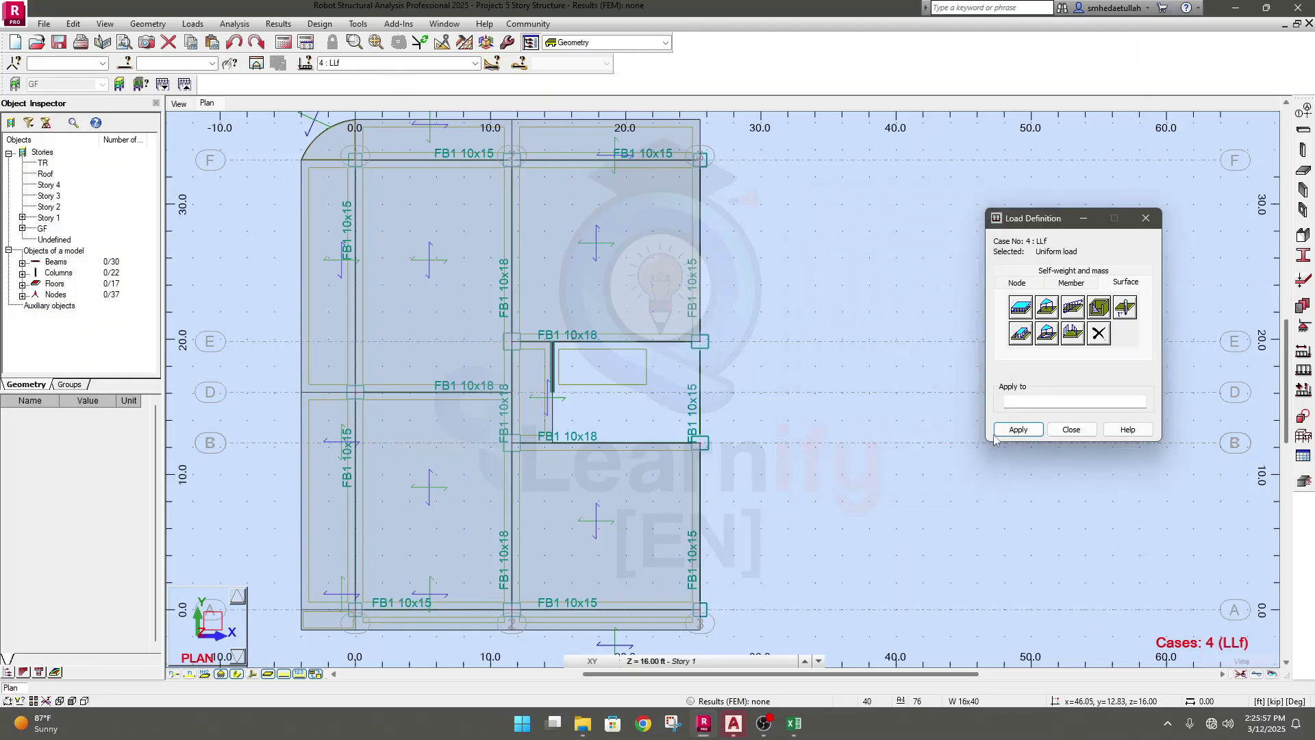
# Step: Apply the LLf planar load to the Story 1 slabs north of grids D and E, including their overhangs and the curved corner
pyautogui.click(606, 144)
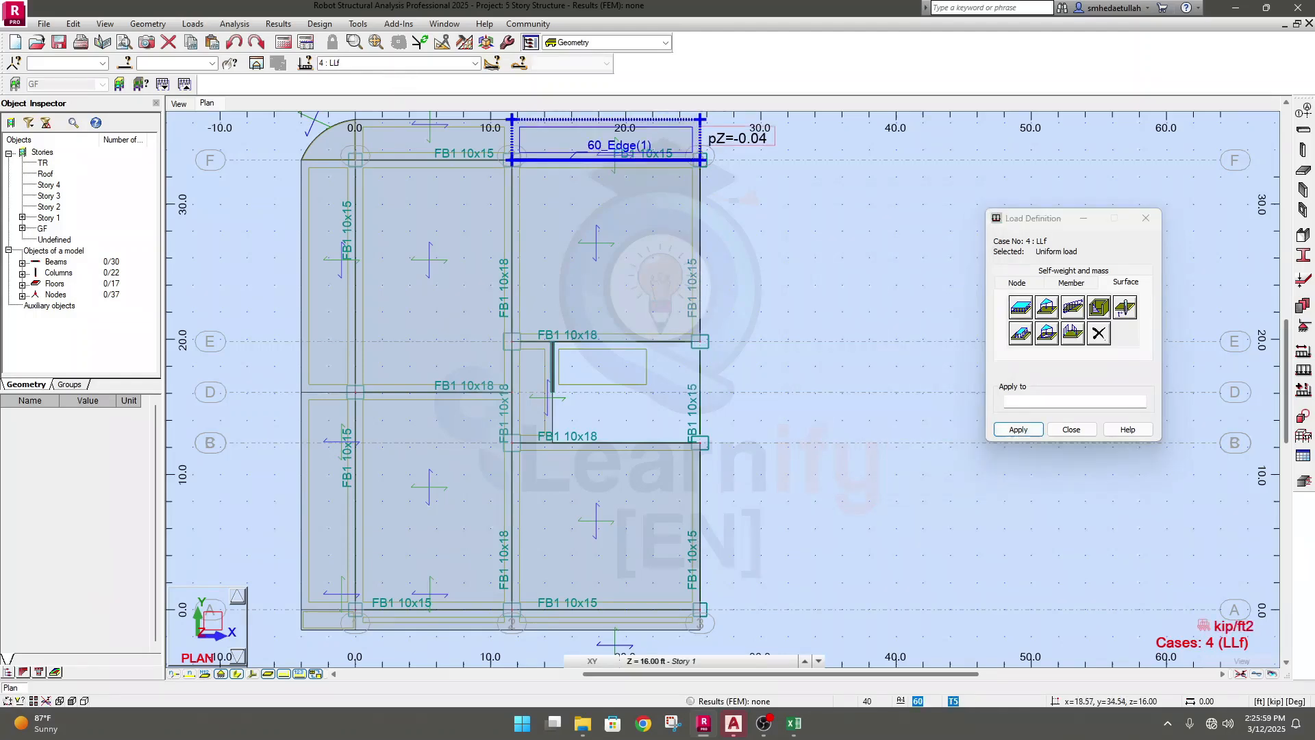
pyautogui.click(432, 143)
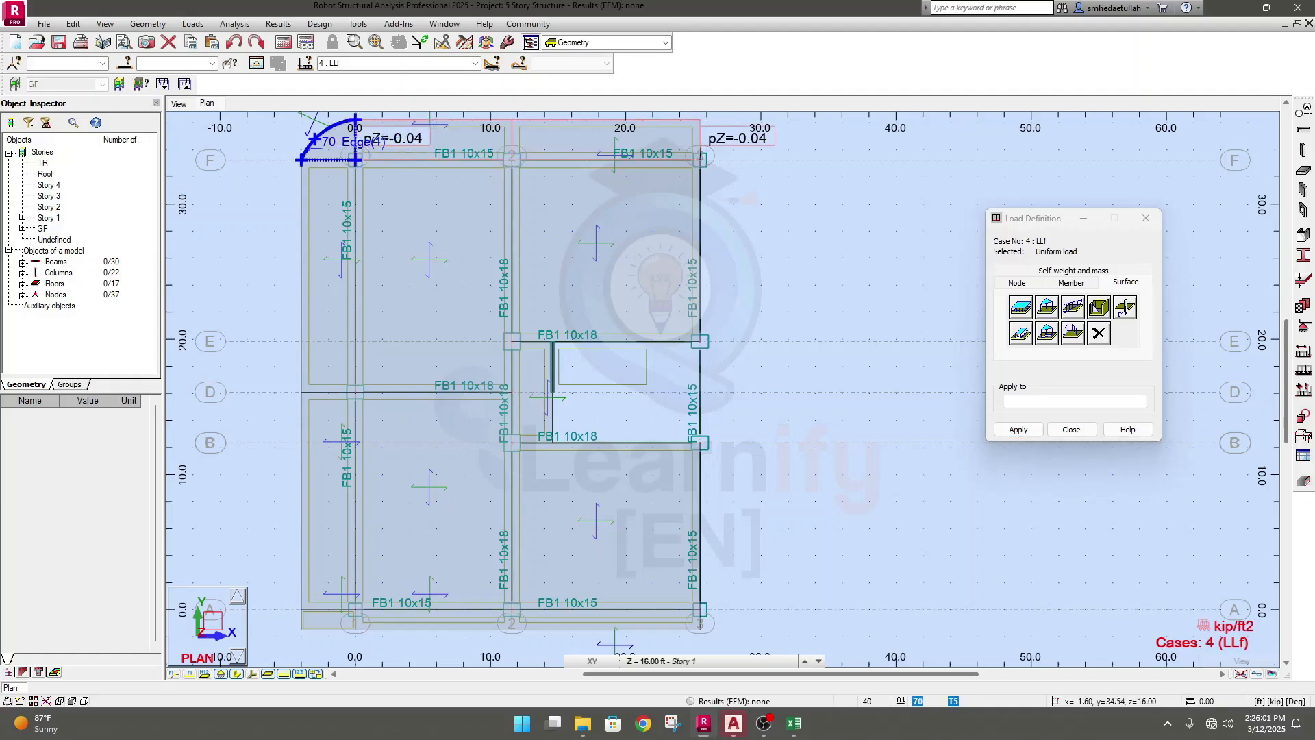
pyautogui.click(332, 143)
pyautogui.click(330, 211)
pyautogui.click(423, 219)
pyautogui.click(570, 222)
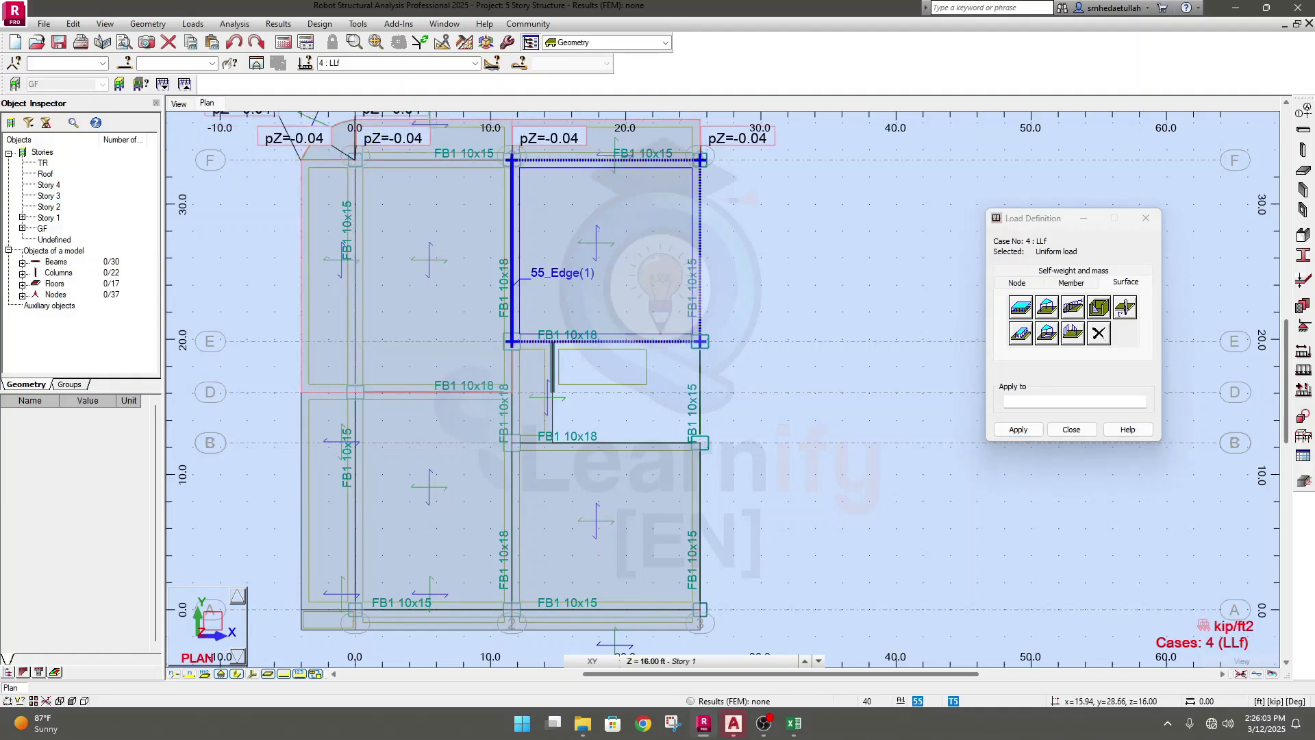
# Step: Apply the LLf planar load to the Story 1 slabs south of grids D and B and their west, south and corner overhangs
pyautogui.click(322, 445)
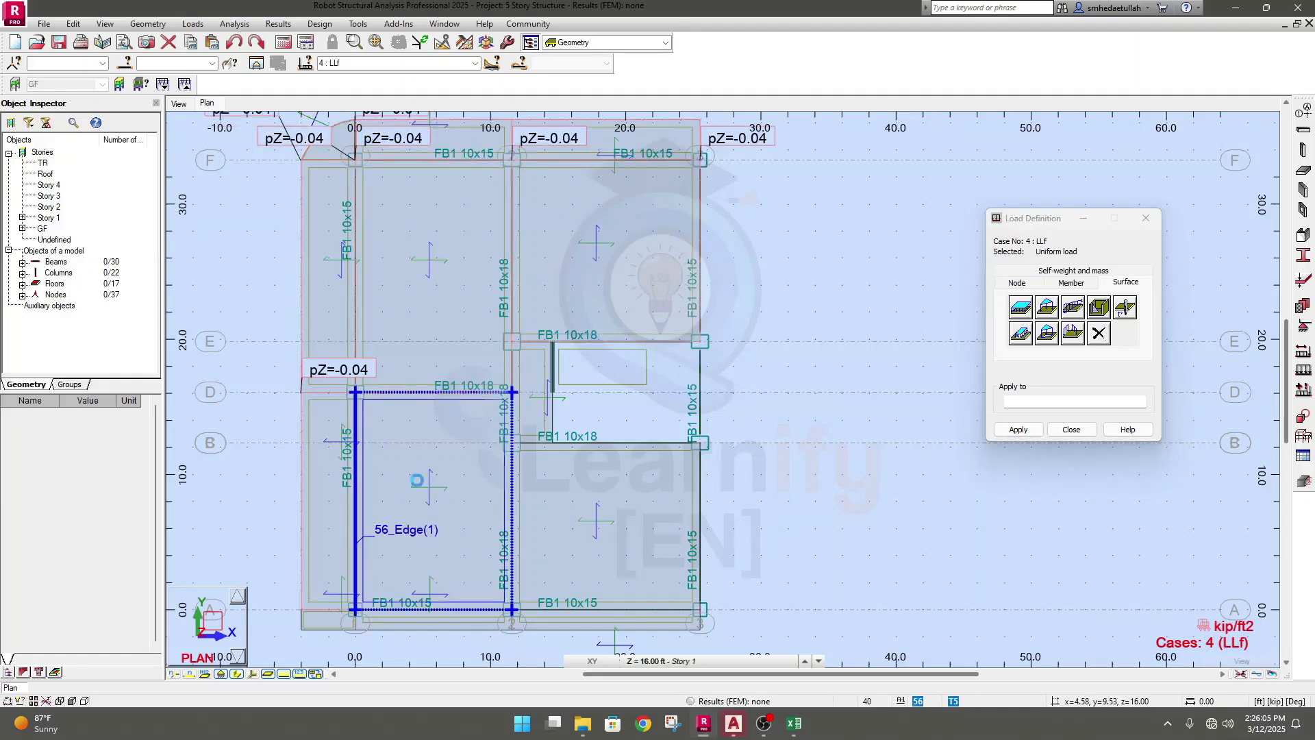
pyautogui.click(432, 500)
pyautogui.click(575, 541)
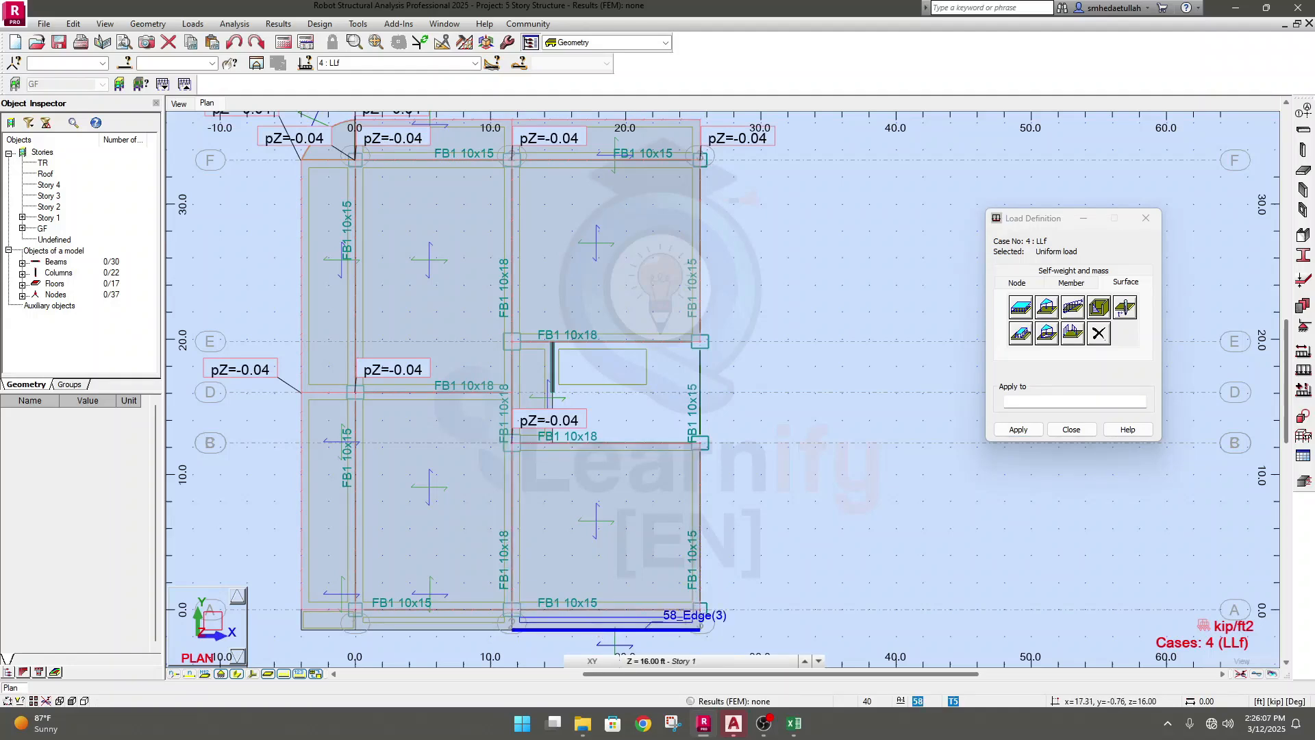
pyautogui.click(590, 620)
pyautogui.click(435, 617)
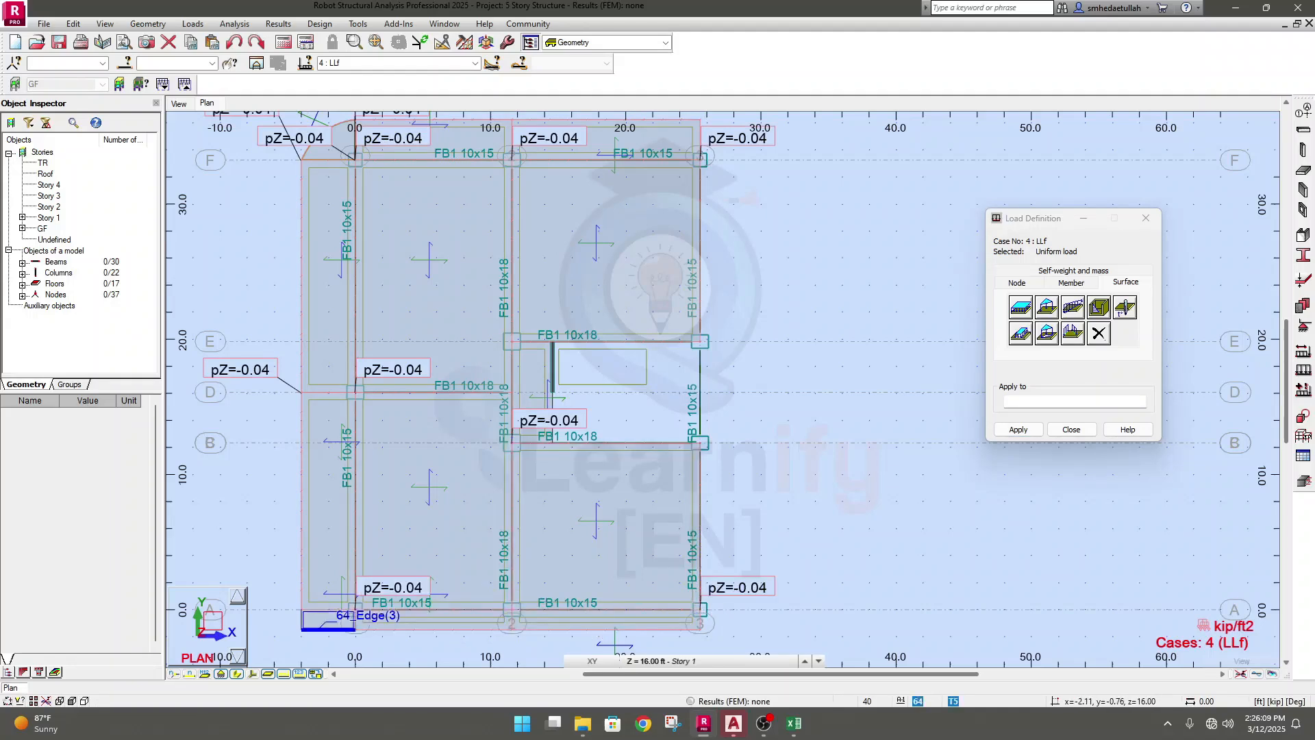
pyautogui.click(325, 620)
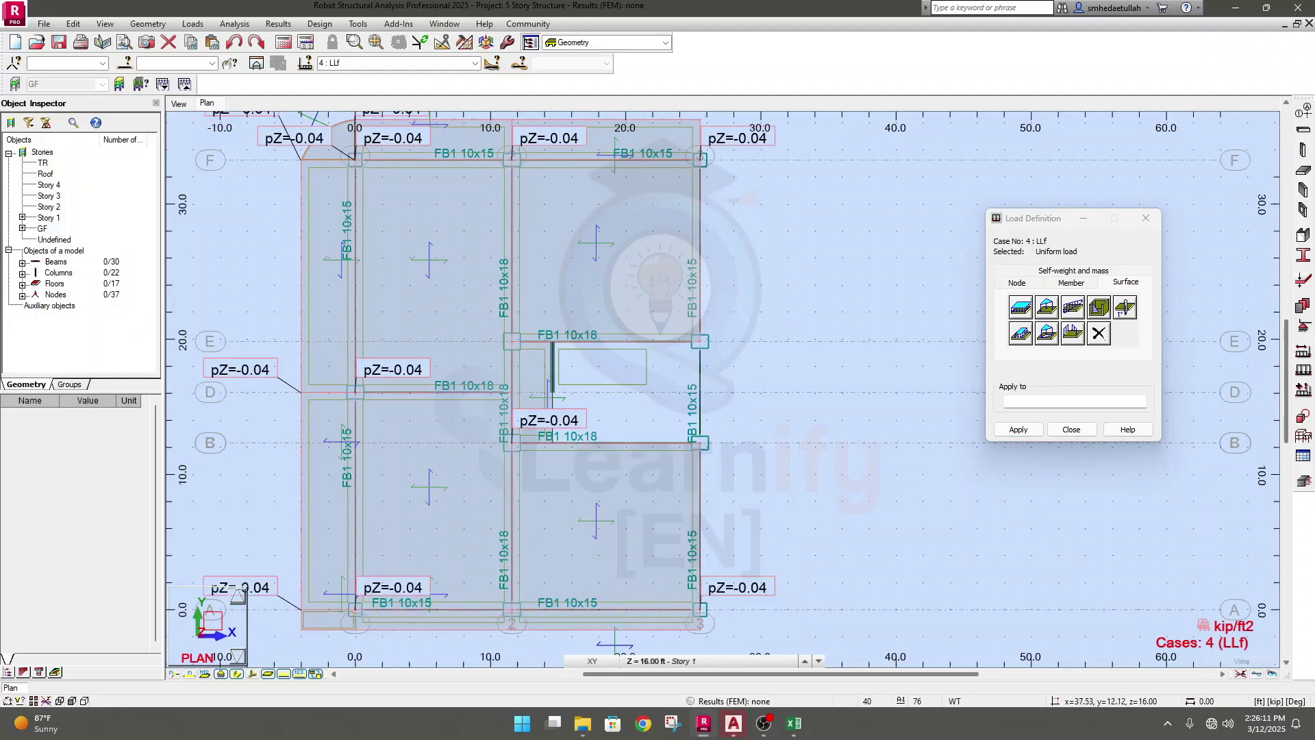
# Step: Switch to the 3D view and define a uniform planar surface load of -0.10 kip/ft2 in Z for the stair
pyautogui.moveTo(852, 438); pyautogui.dragTo(785, 435, button='middle')
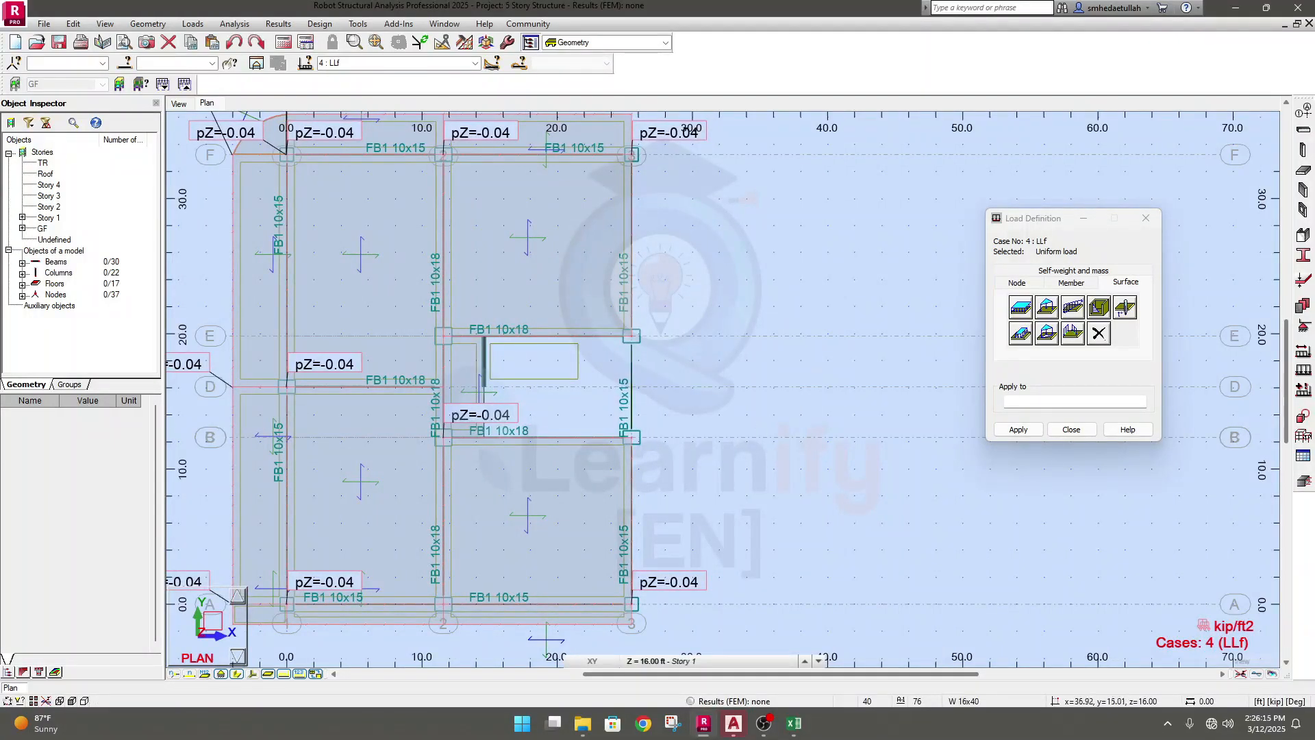
pyautogui.click(178, 104)
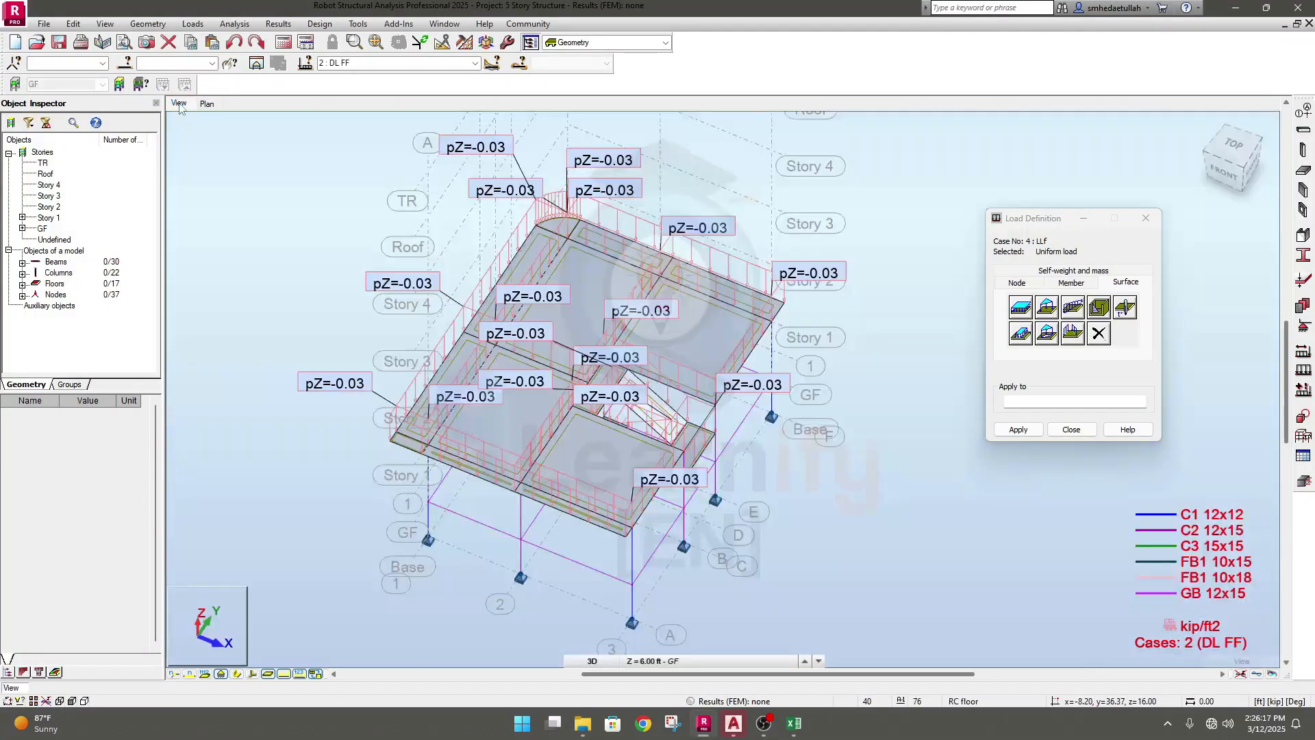
pyautogui.scroll(2, 925, 492)
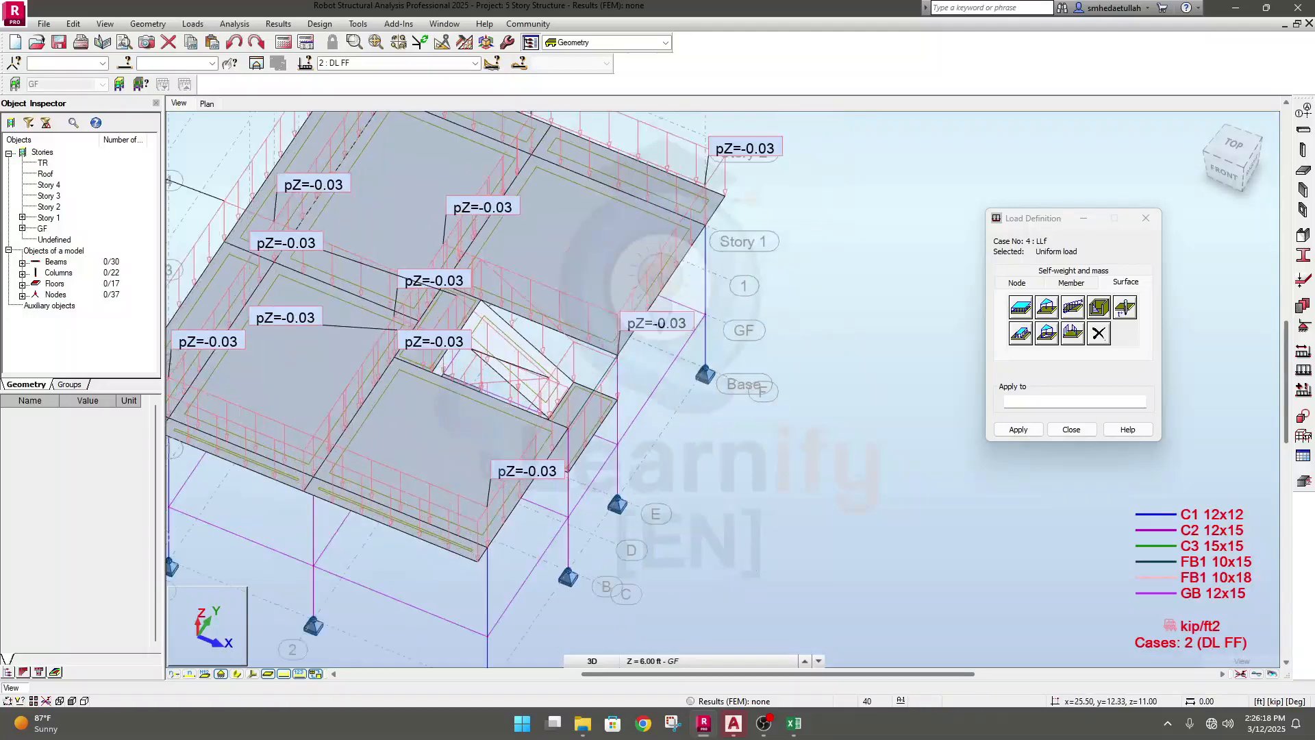
pyautogui.click(1025, 314)
pyautogui.doubleClick(1087, 394)
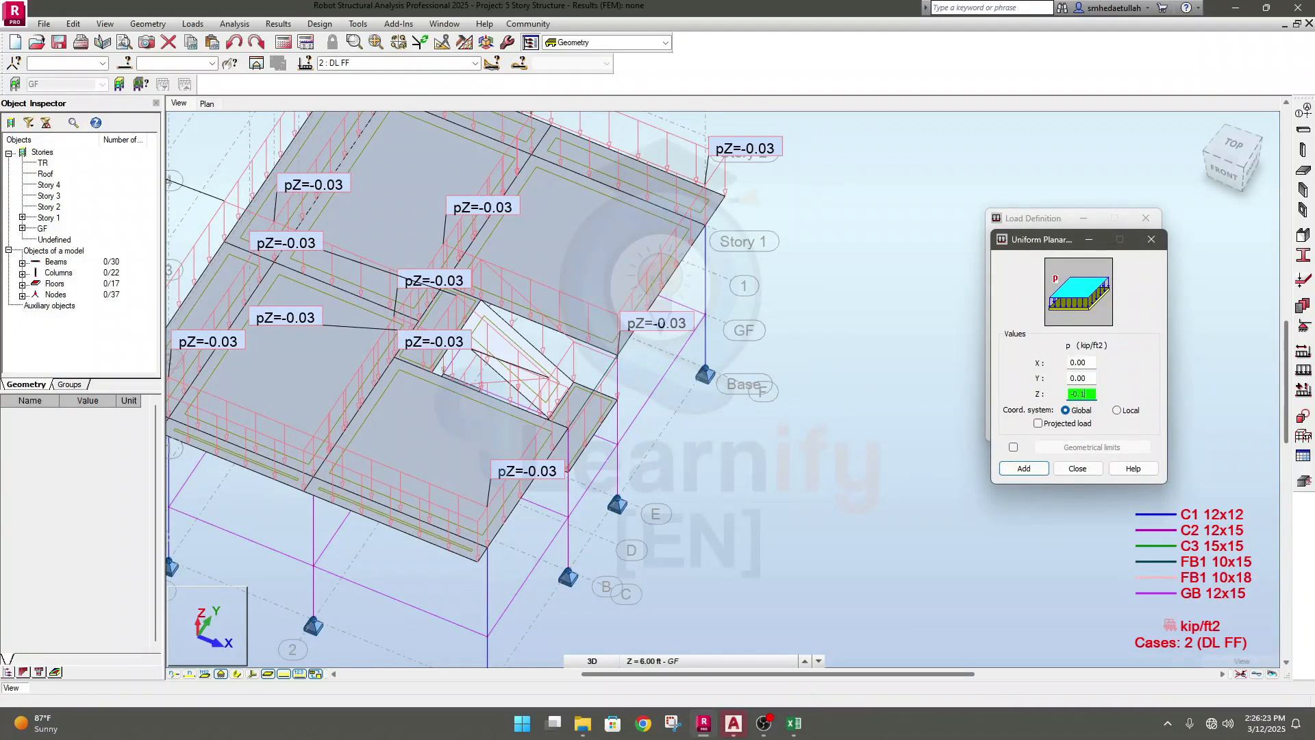
pyautogui.click(1035, 472)
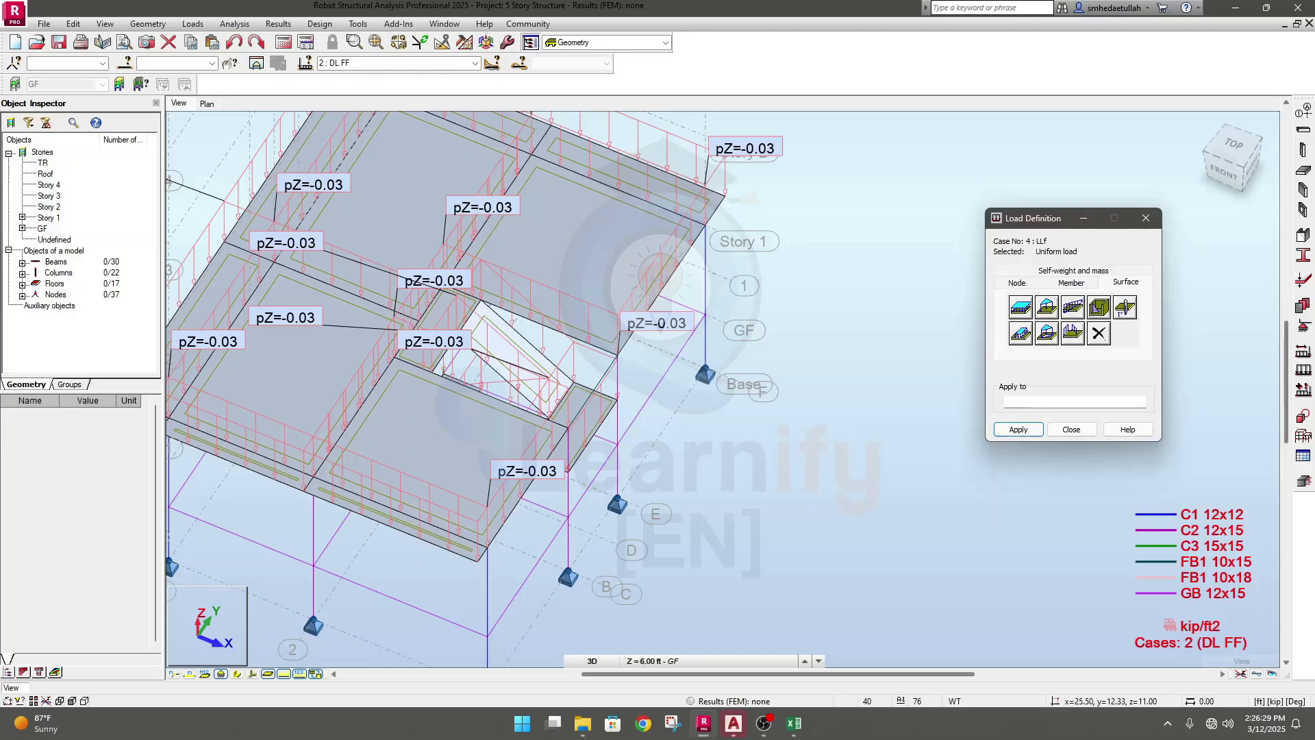
# Step: Make LLf the active load case in the 3D view
pyautogui.moveTo(808, 417); pyautogui.dragTo(789, 437, button='middle')
pyautogui.keyDown('shift'); pyautogui.moveTo(789, 437); pyautogui.dragTo(733, 408, button='middle'); pyautogui.keyUp('shift')
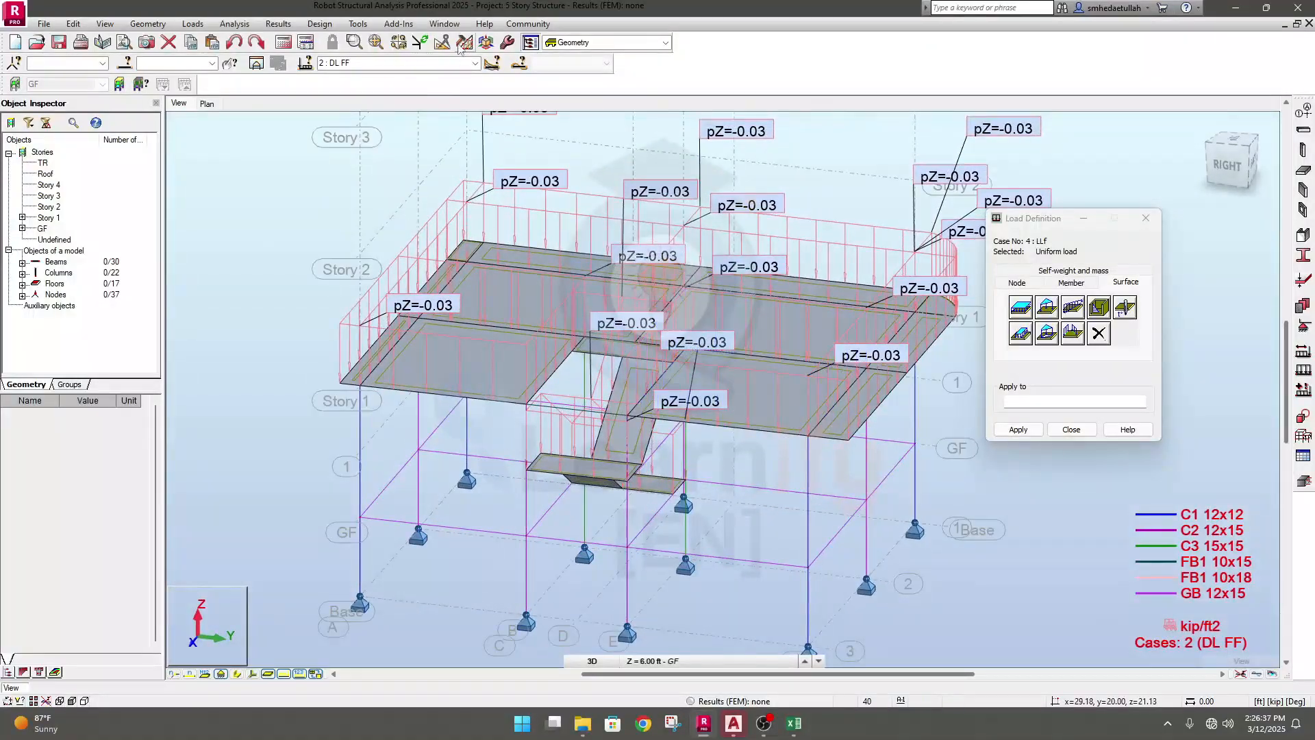
pyautogui.click(476, 63)
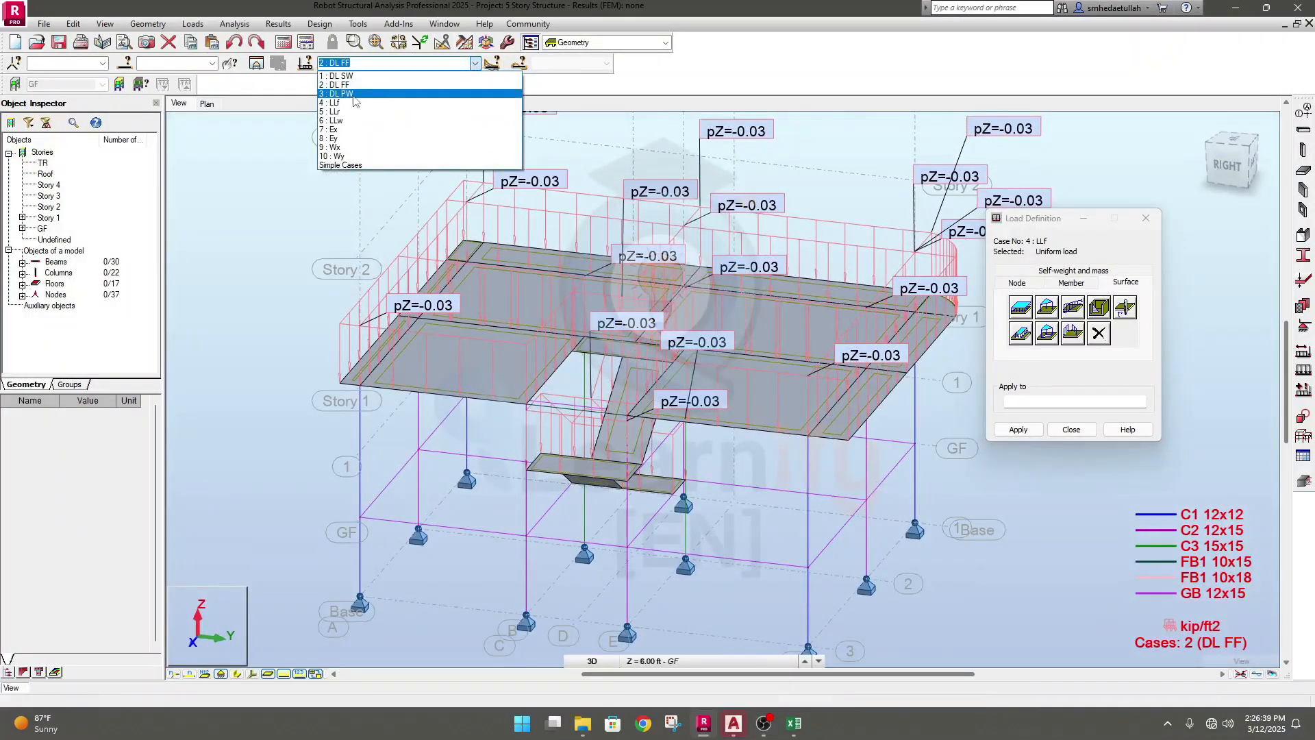
pyautogui.click(353, 103)
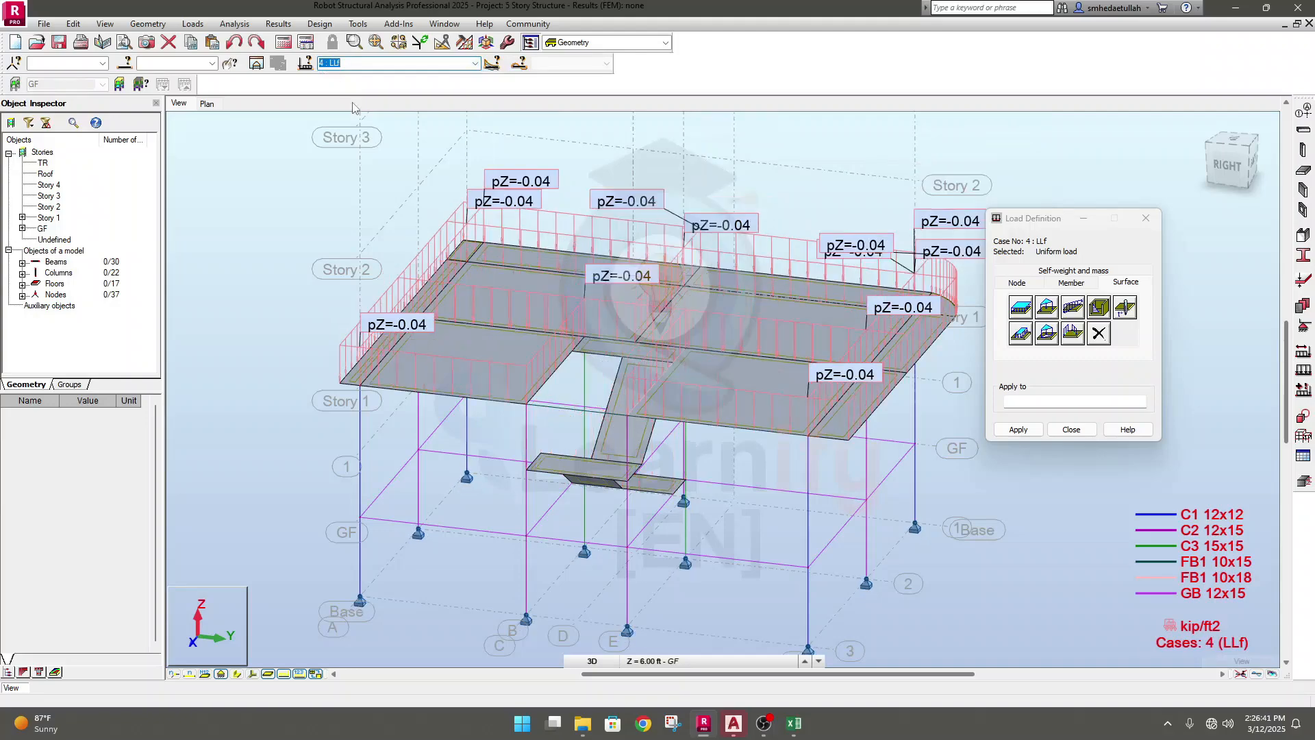
# Step: Apply the -0.10 kip/ft2 LLf load to the stair's landings and both inclined flights
pyautogui.keyDown('shift'); pyautogui.moveTo(535, 579); pyautogui.dragTo(559, 624, button='middle'); pyautogui.keyUp('shift')
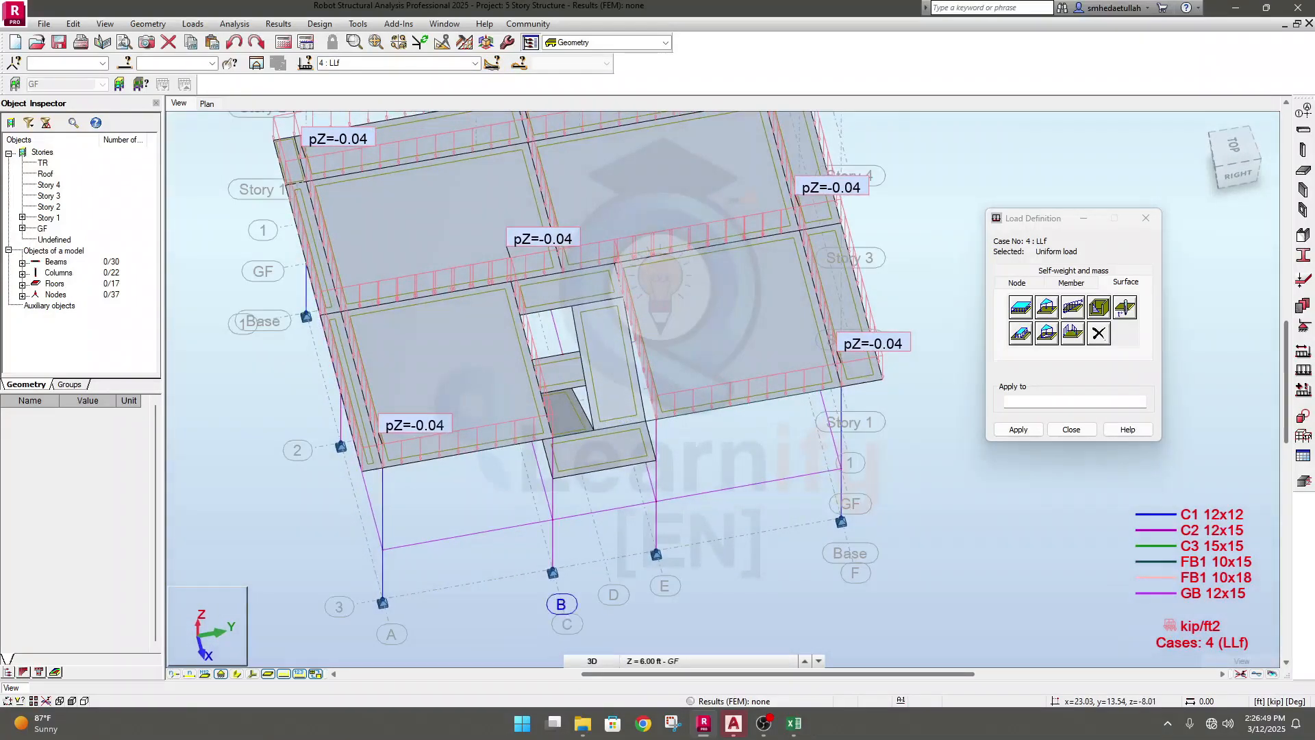
pyautogui.scroll(3, 569, 613)
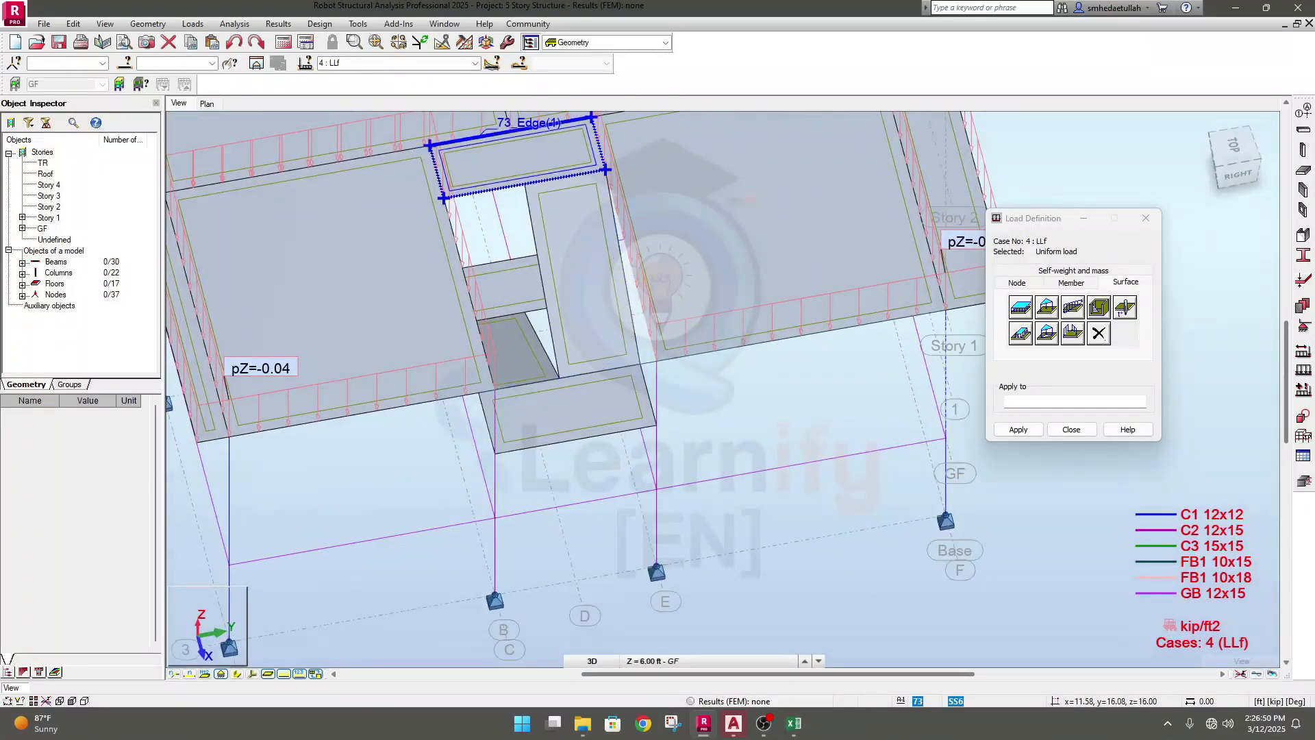
pyautogui.click(506, 170)
pyautogui.moveTo(524, 278); pyautogui.dragTo(512, 390, button='middle')
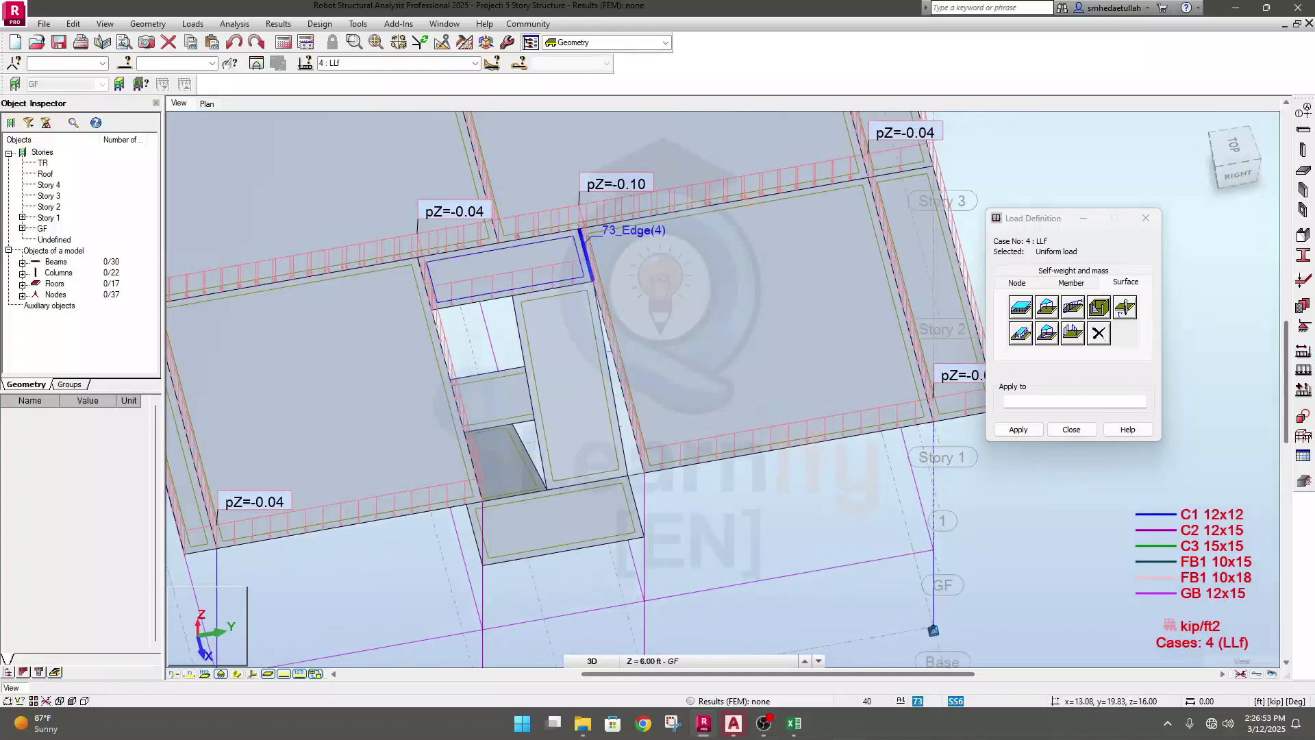
pyautogui.click(611, 370)
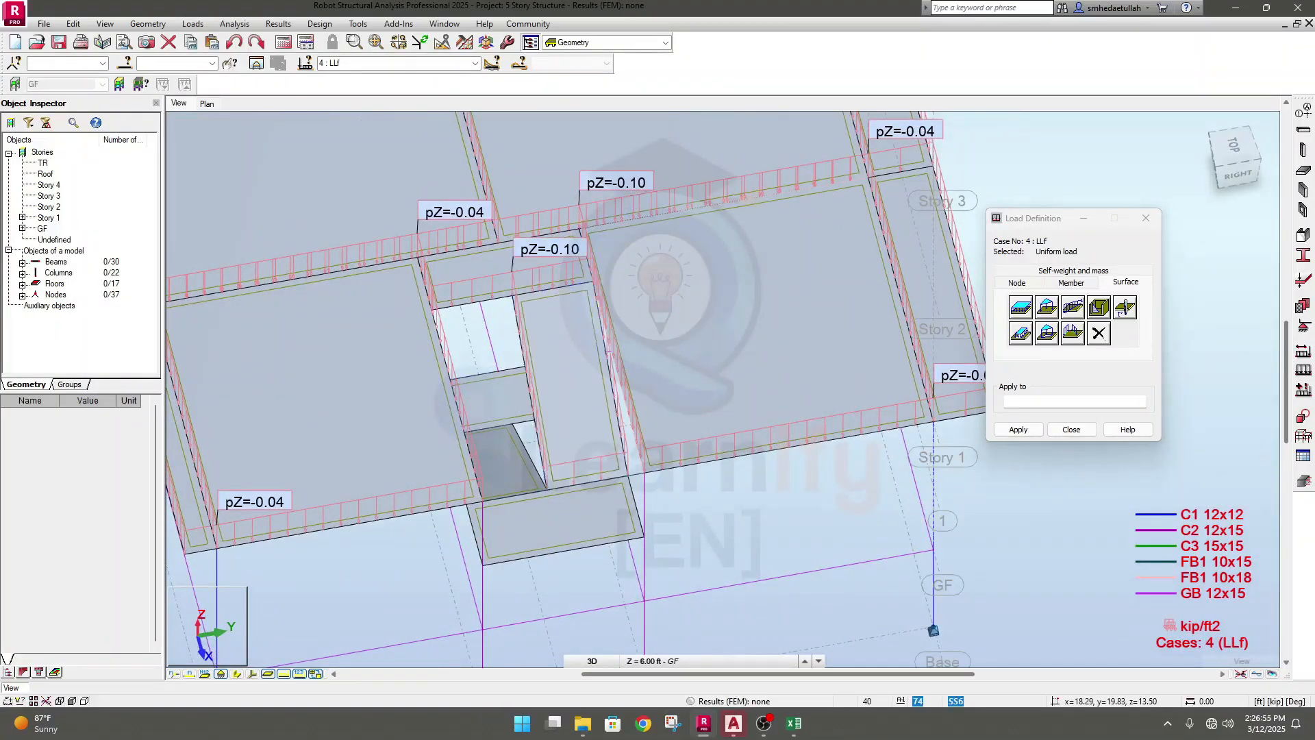
pyautogui.click(514, 423)
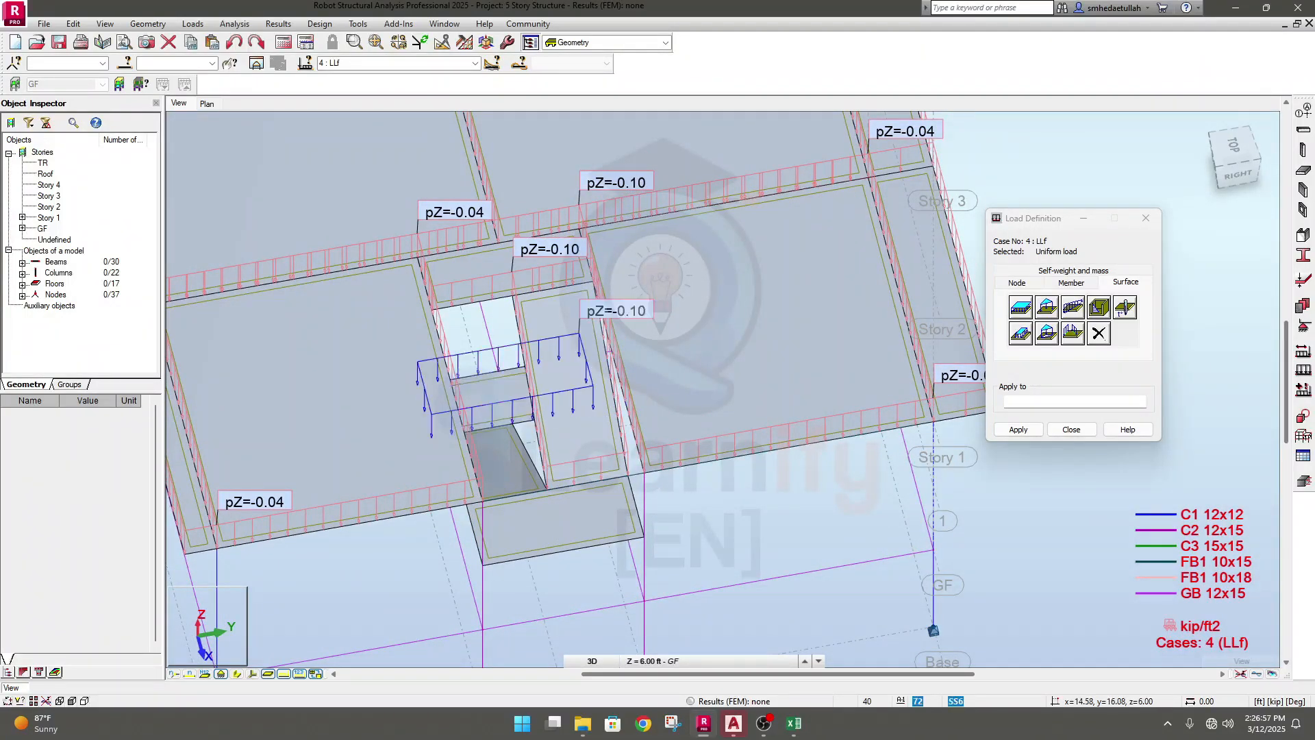
pyautogui.click(529, 457)
pyautogui.click(589, 483)
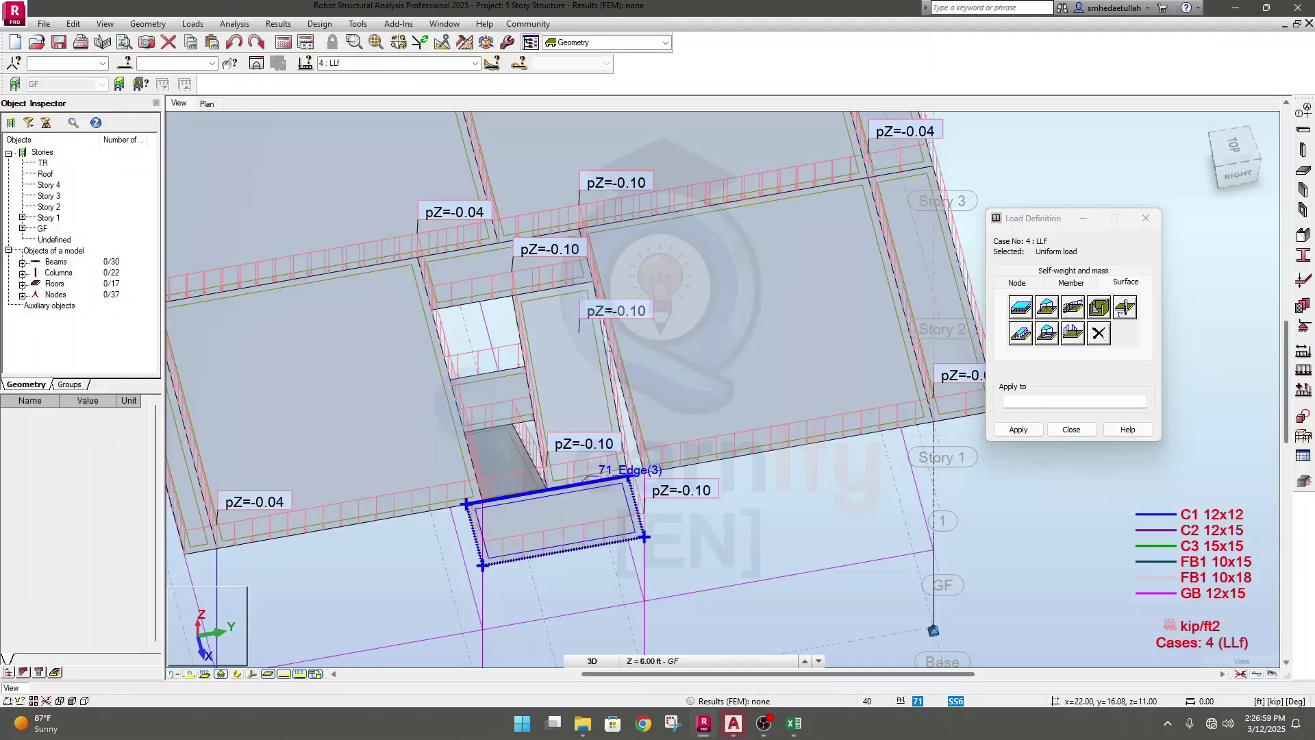
# Step: Review the LLf loads on the stair slabs in 3D and save the changes to the project
pyautogui.scroll(-3, 589, 483)
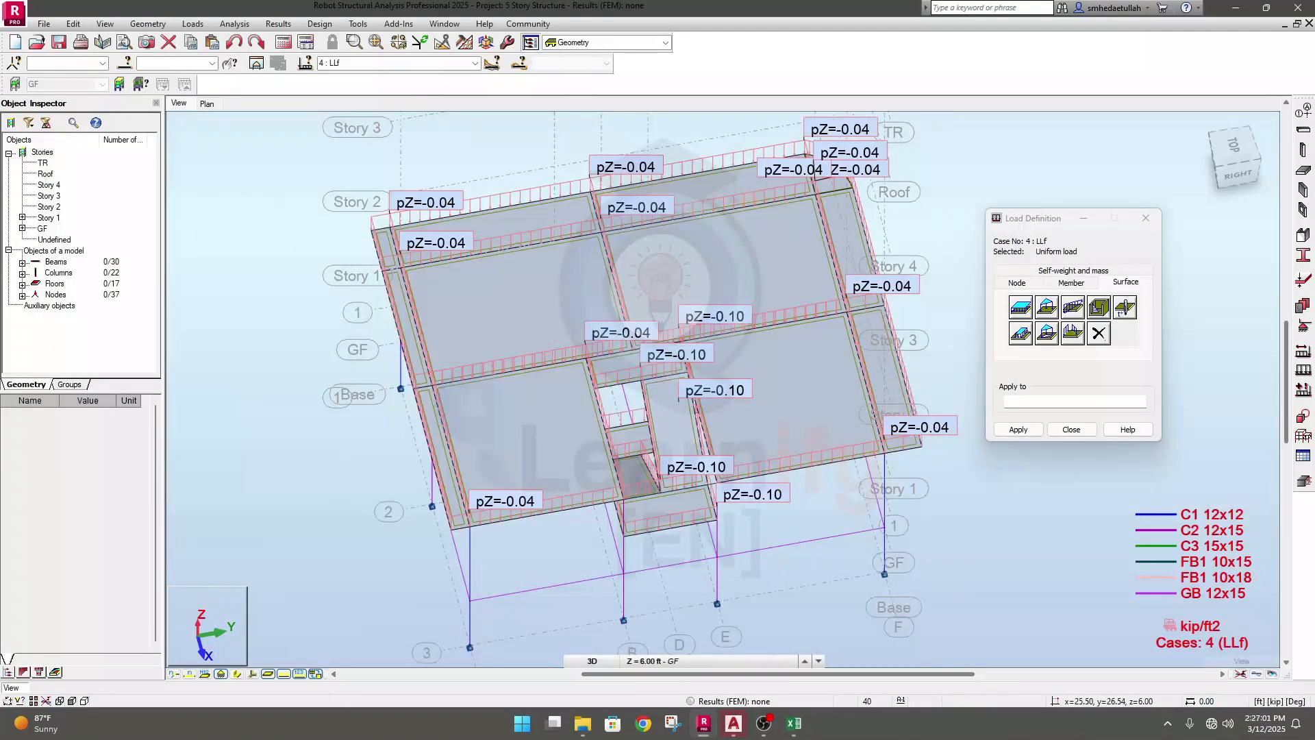
pyautogui.keyDown('shift'); pyautogui.moveTo(727, 566); pyautogui.dragTo(881, 511, button='middle'); pyautogui.keyUp('shift')
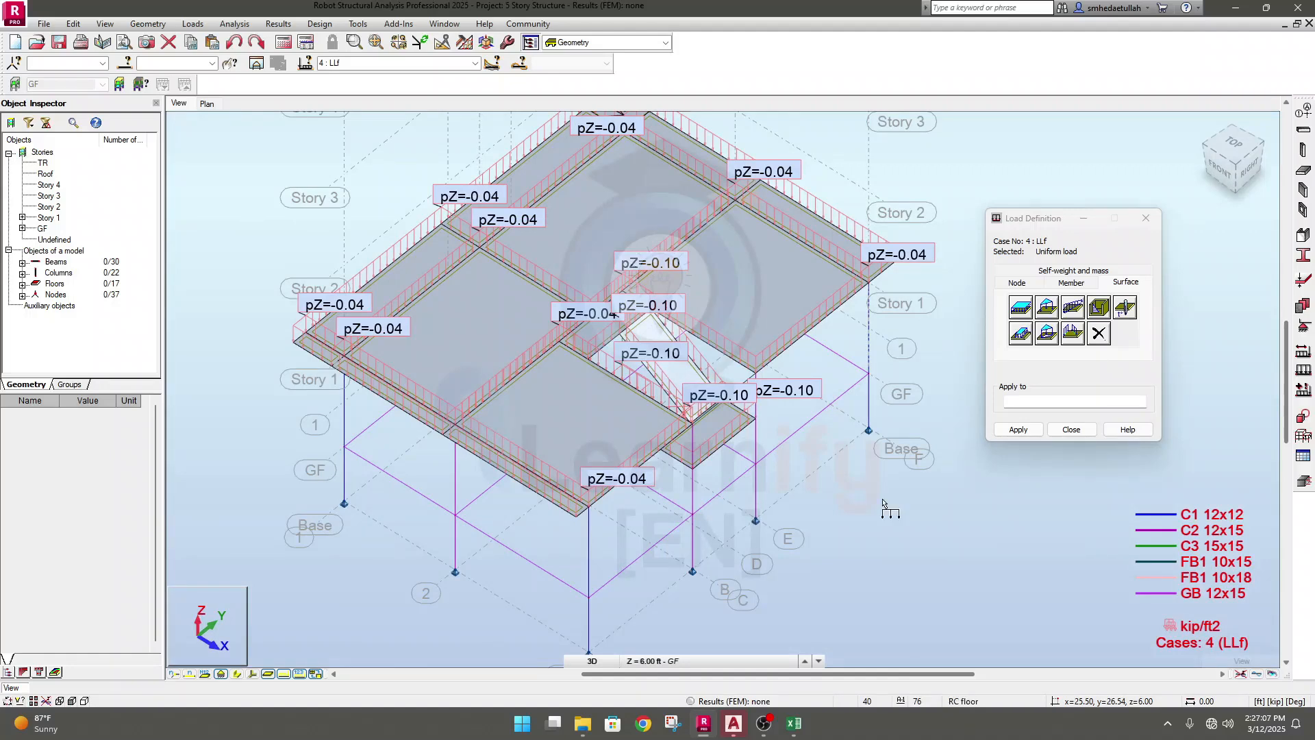
pyautogui.moveTo(880, 502); pyautogui.dragTo(881, 520, button='middle')
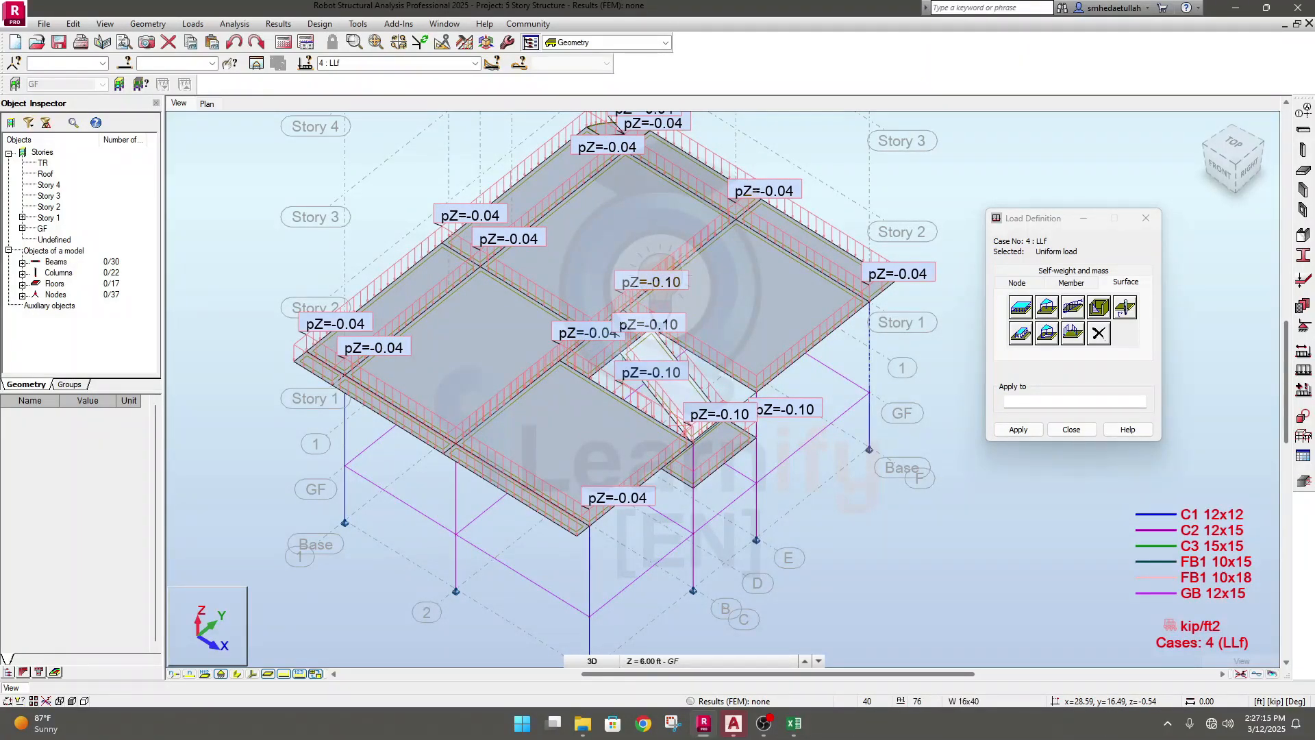
pyautogui.scroll(5, 614, 333)
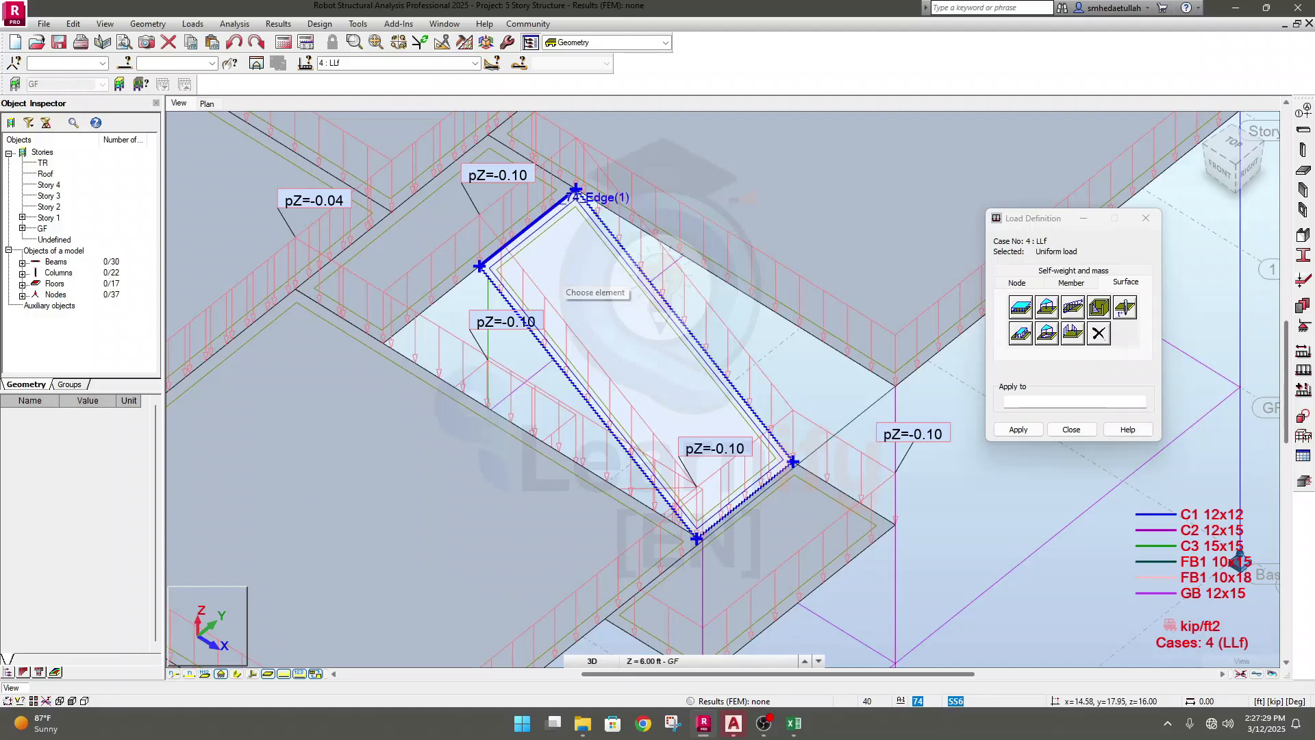
pyautogui.scroll(1, 572, 277)
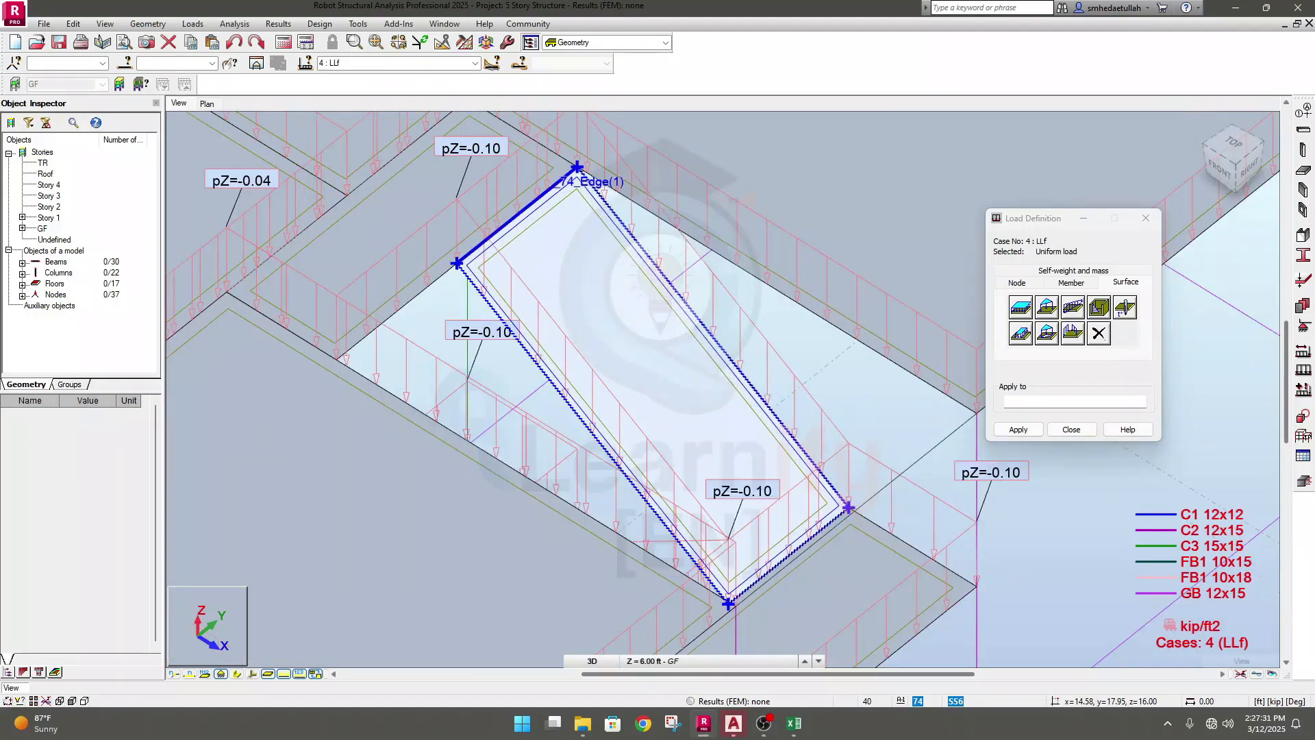
pyautogui.scroll(-1, 563, 274)
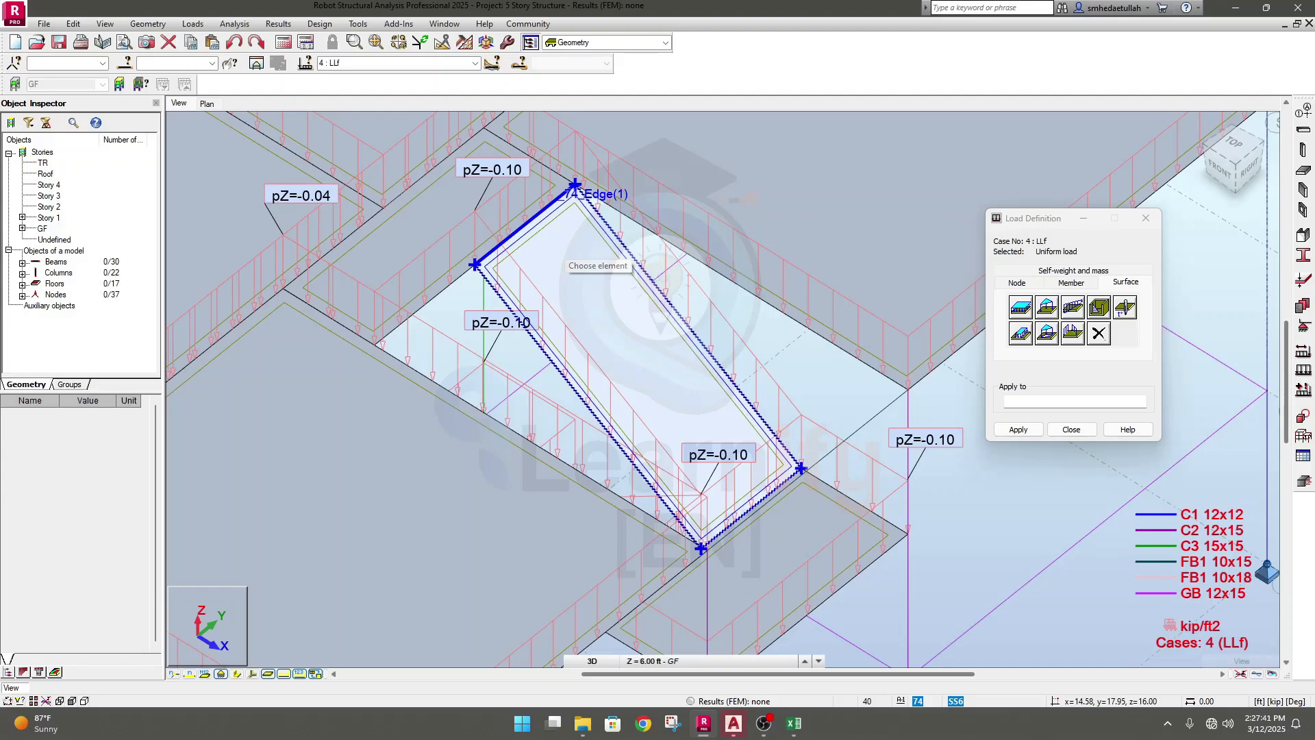
pyautogui.scroll(-3, 605, 310)
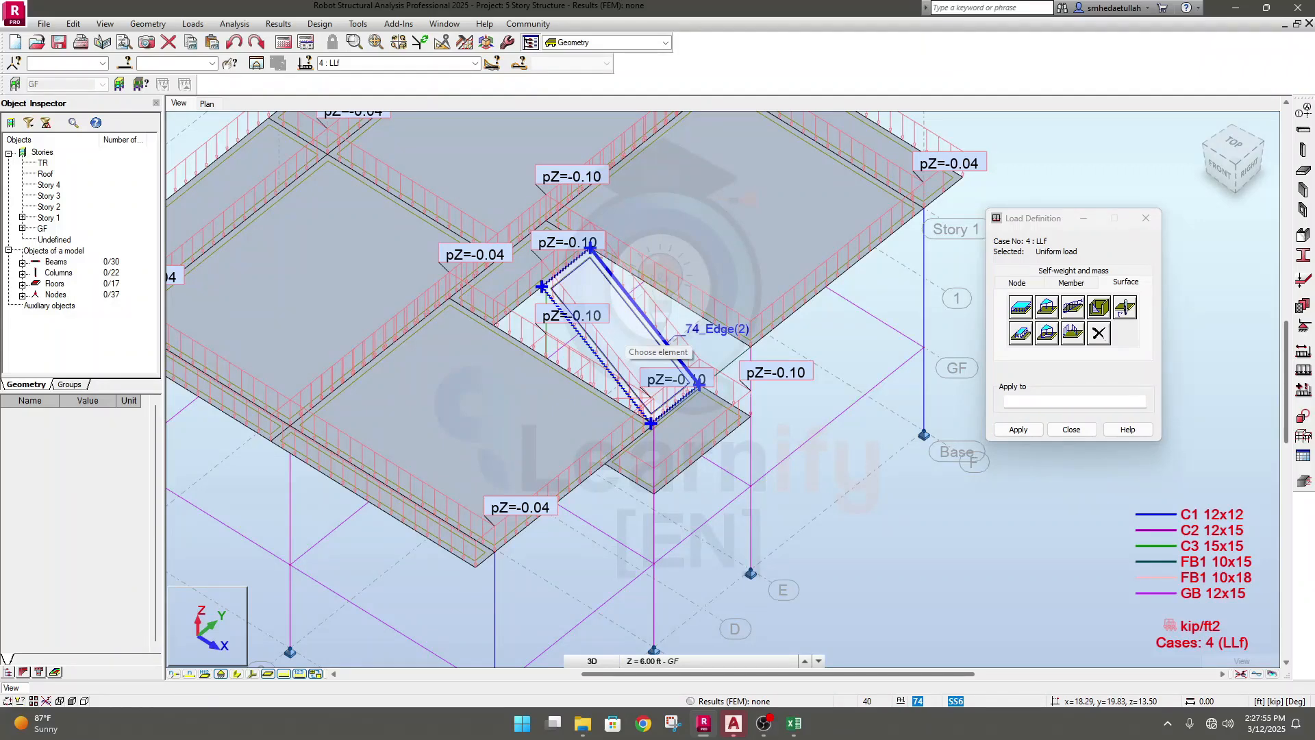
pyautogui.hotkey('ctrl', 's')
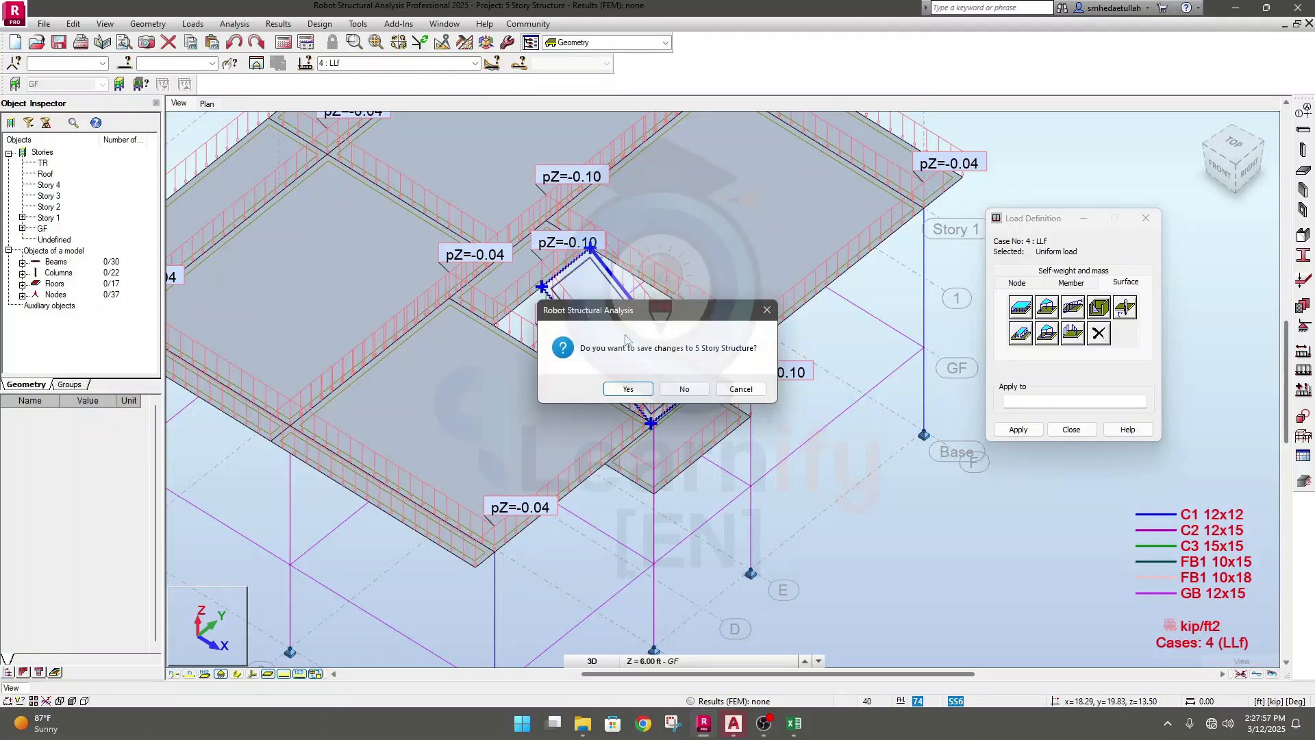
pyautogui.click(629, 389)
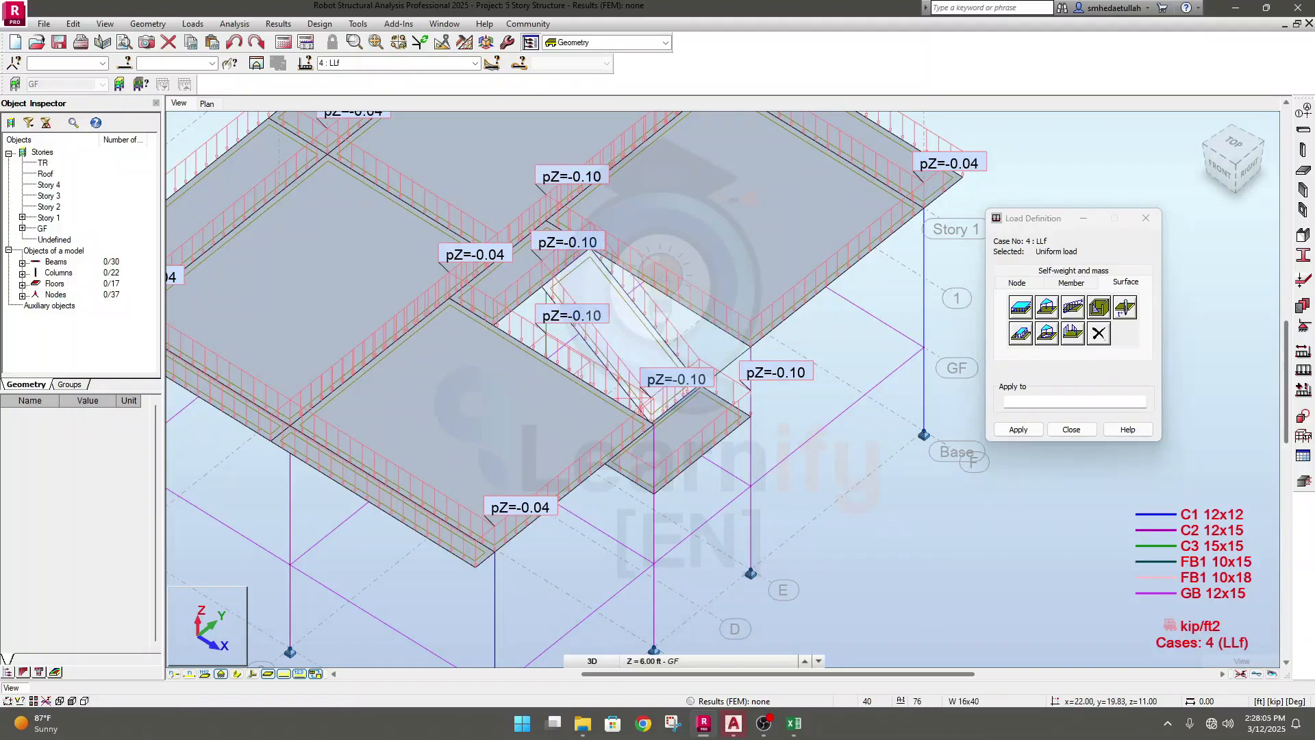
# Step: Make DL SW the active load case and define a uniform planar surface load of -0.03 kip/ft2 in Z
pyautogui.click(475, 63)
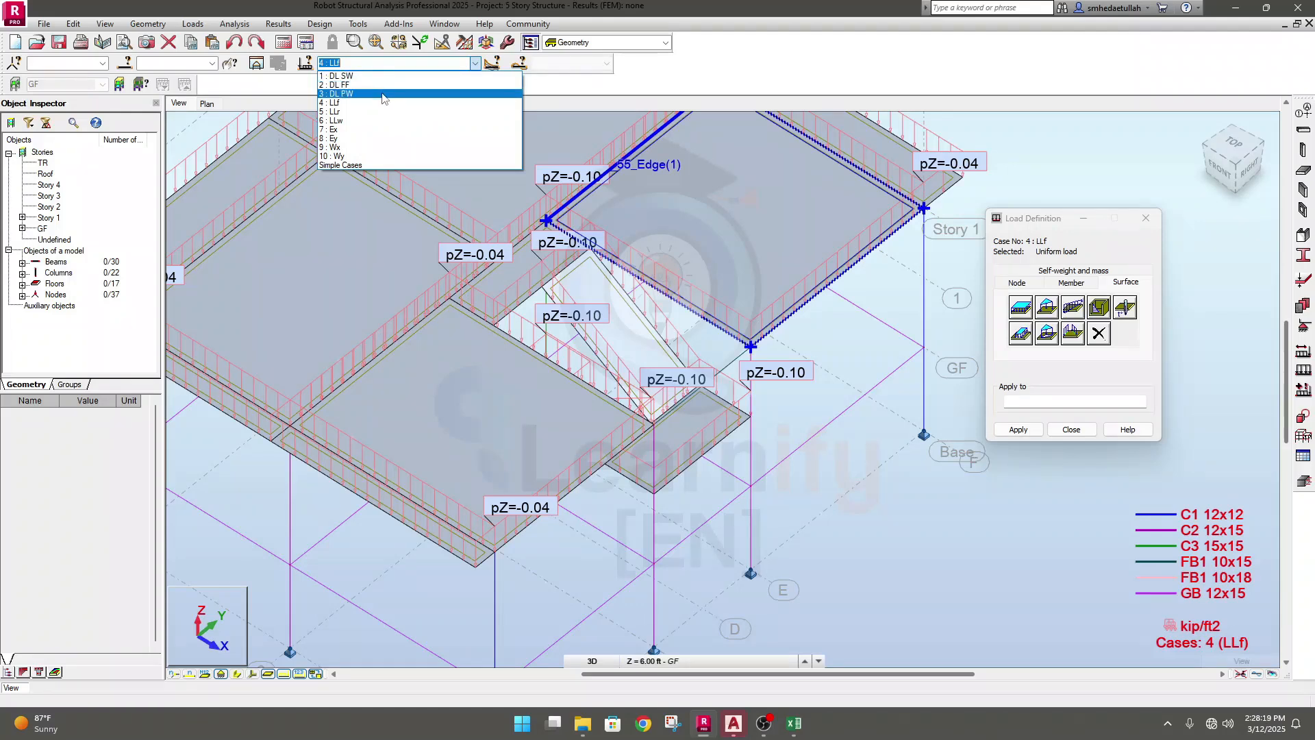
pyautogui.click(367, 77)
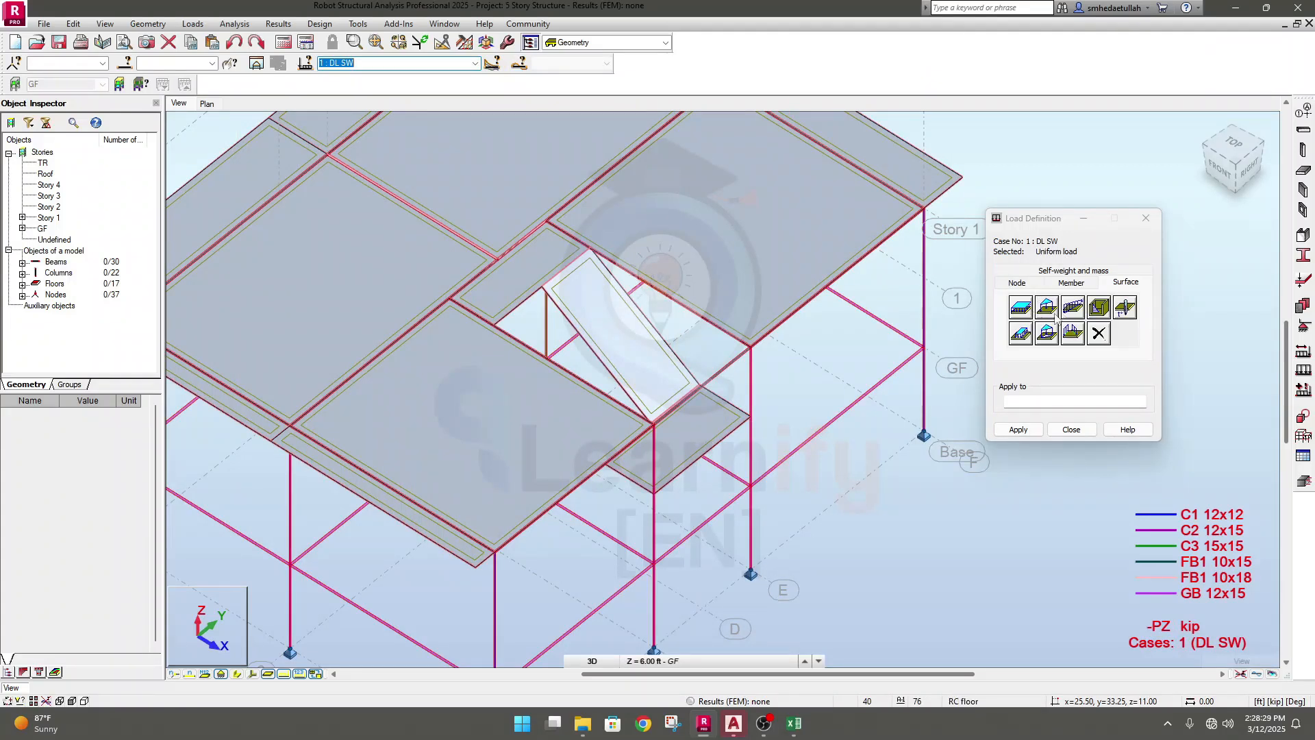
pyautogui.click(1020, 308)
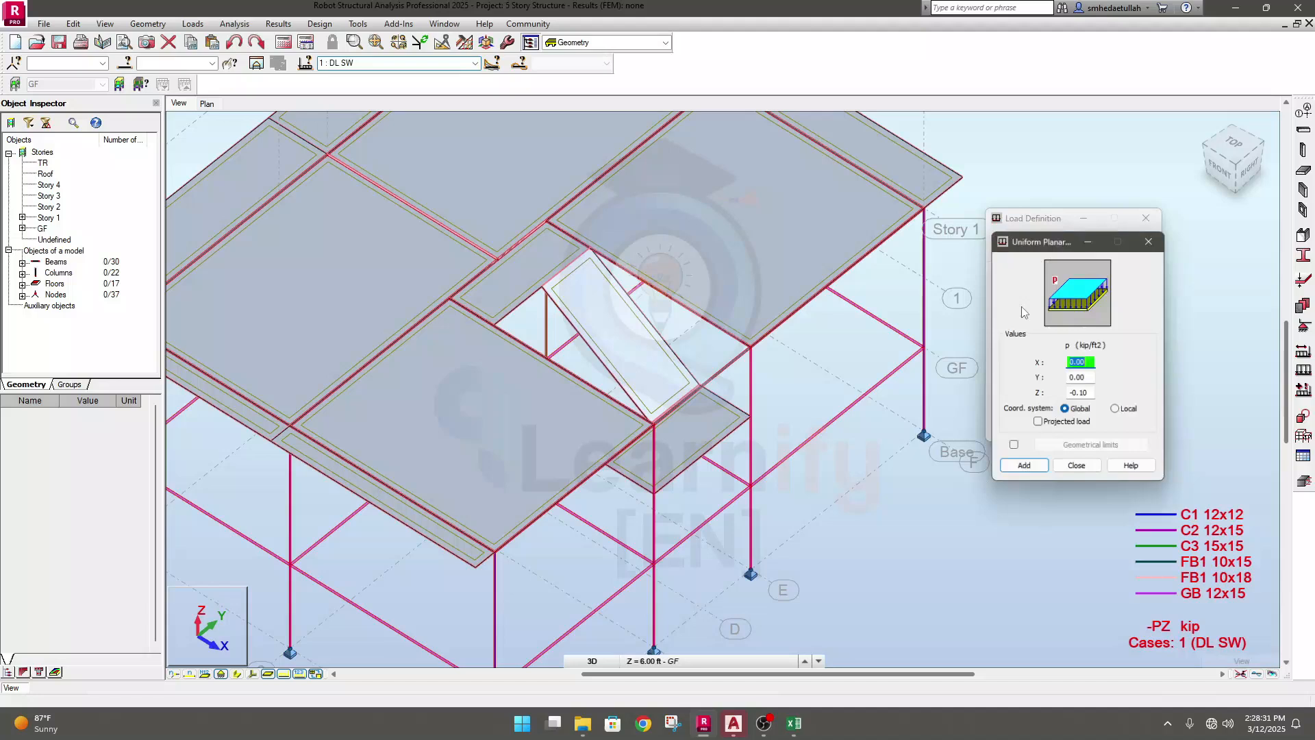
pyautogui.doubleClick(1084, 394)
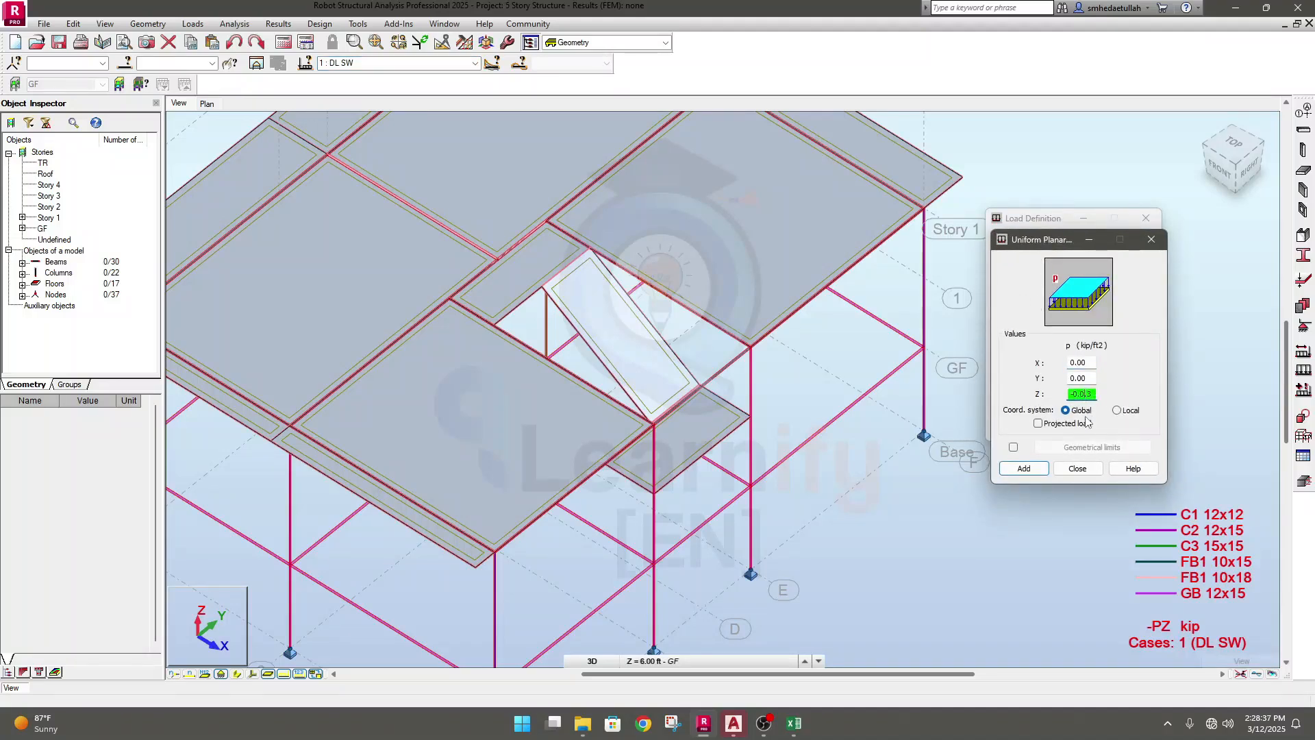
pyautogui.press('Left')
pyautogui.press('BackSpace')
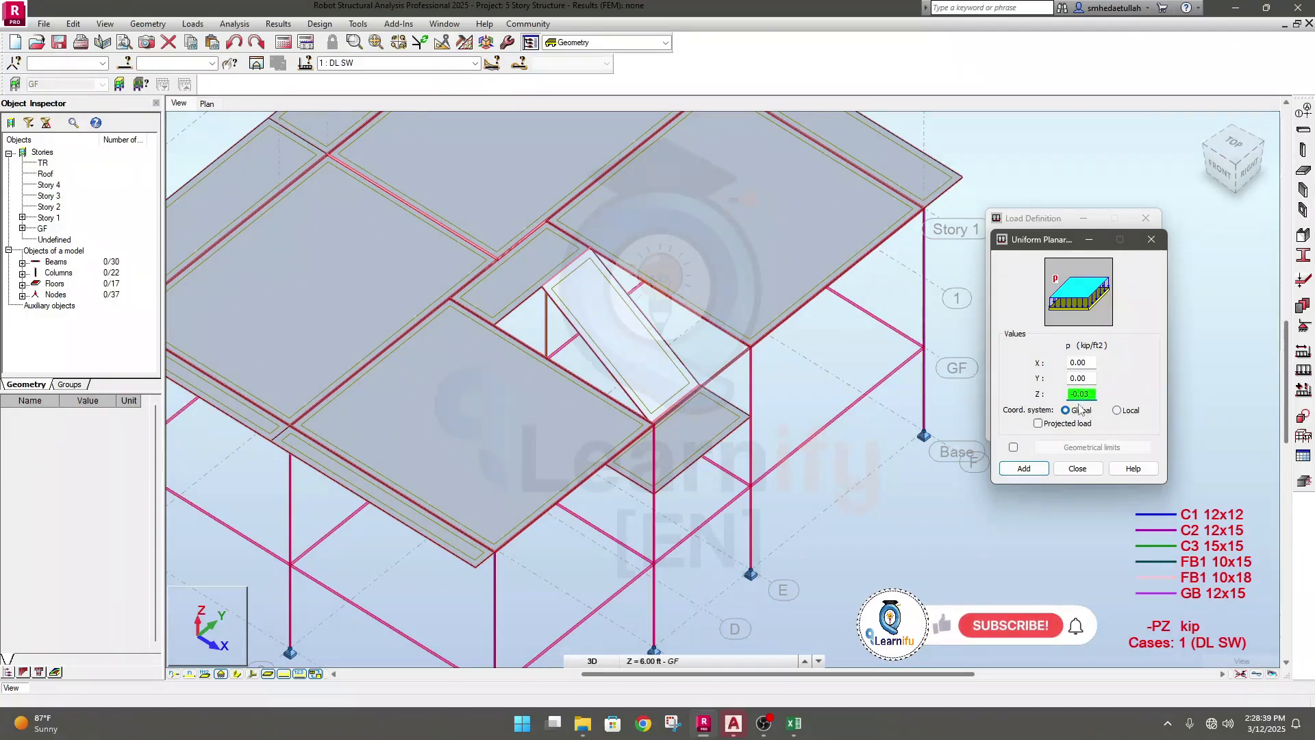
pyautogui.click(1041, 469)
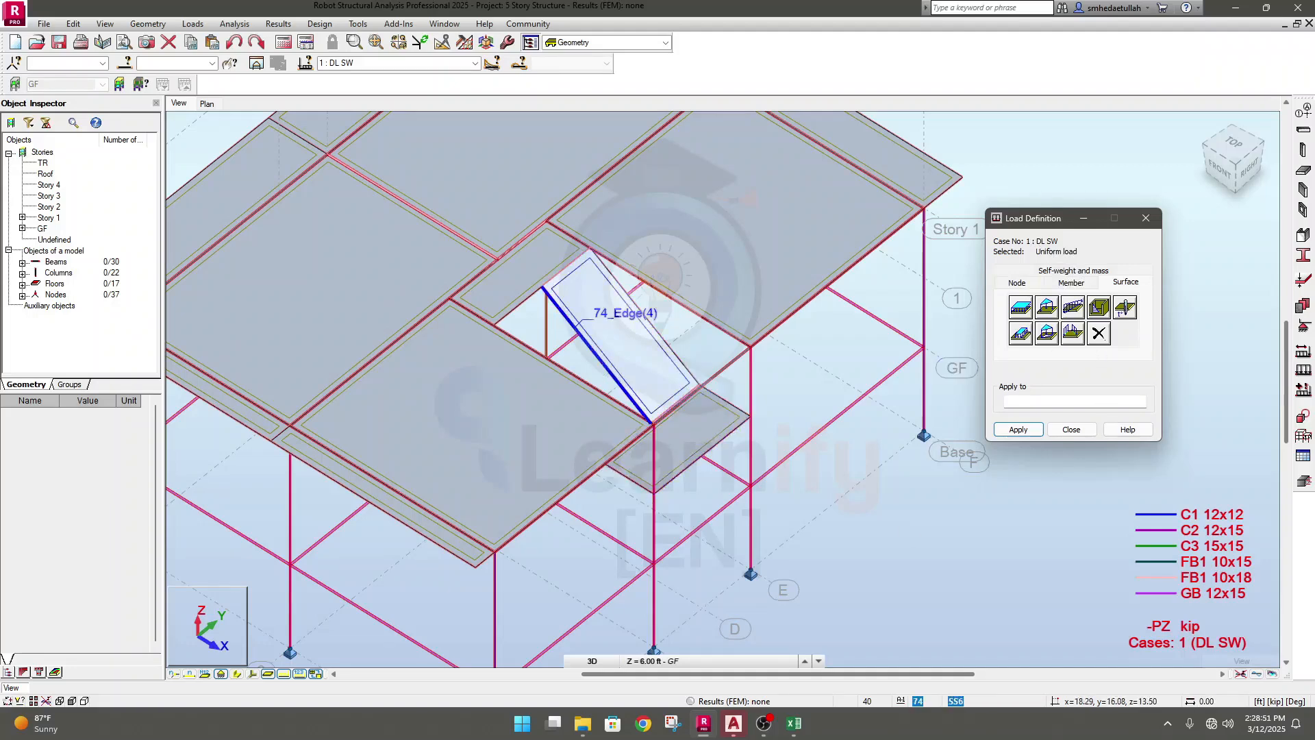
# Step: Apply the -0.03 kip/ft2 DL SW load to the upper and lower inclined stair flights
pyautogui.click(667, 340)
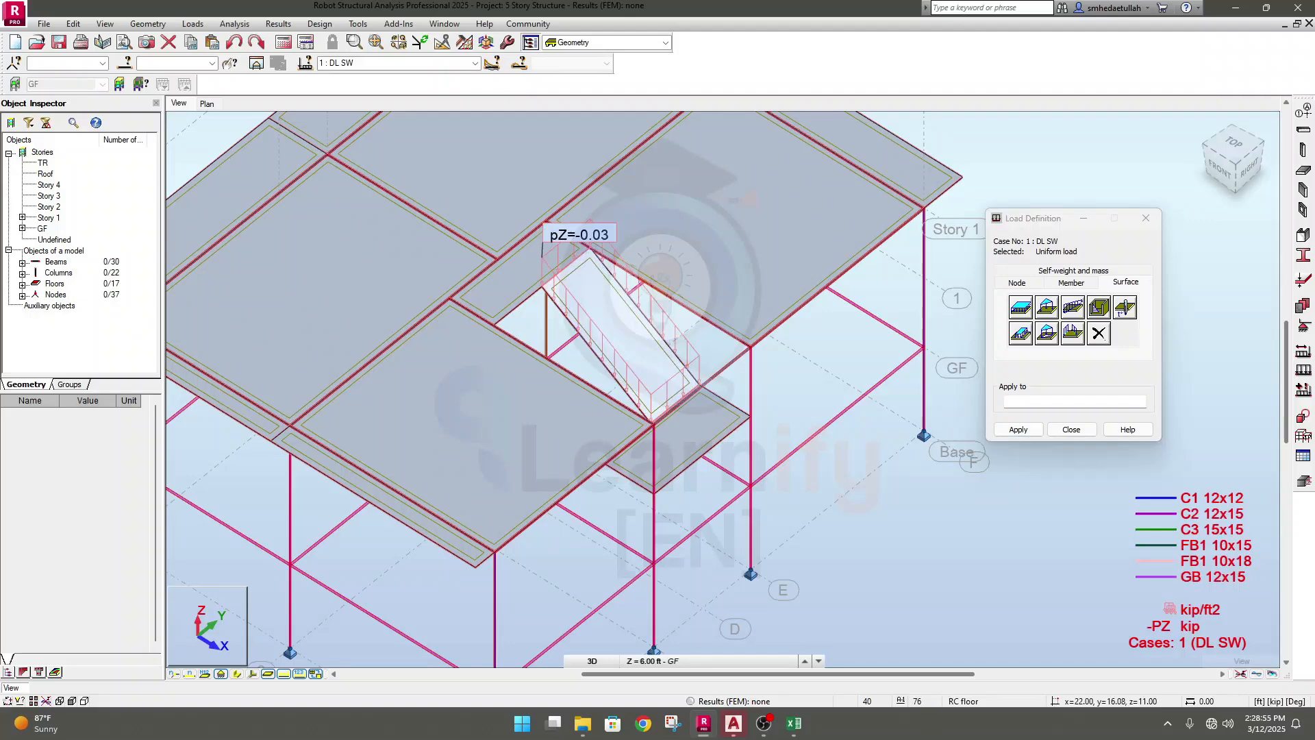
pyautogui.keyDown('shift'); pyautogui.moveTo(942, 567); pyautogui.dragTo(911, 568, button='middle'); pyautogui.keyUp('shift')
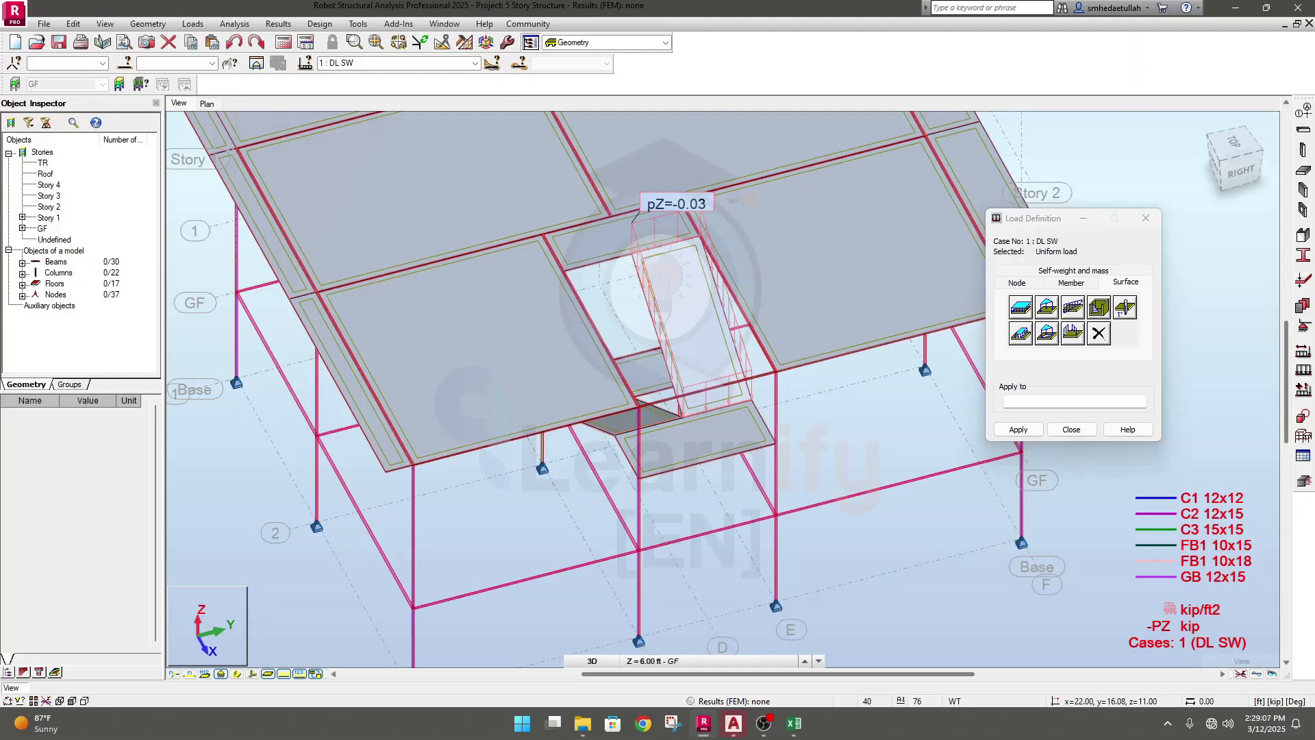
pyautogui.scroll(3, 637, 398)
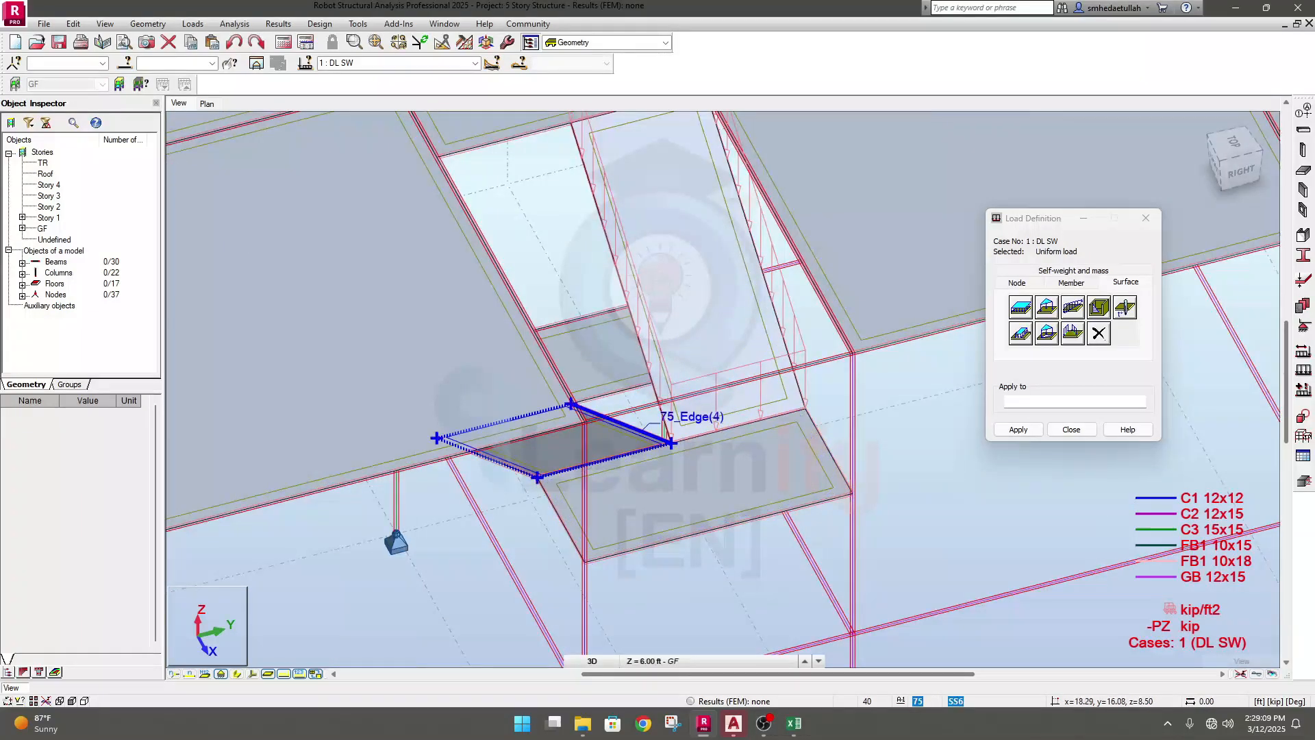
pyautogui.scroll(5, 668, 438)
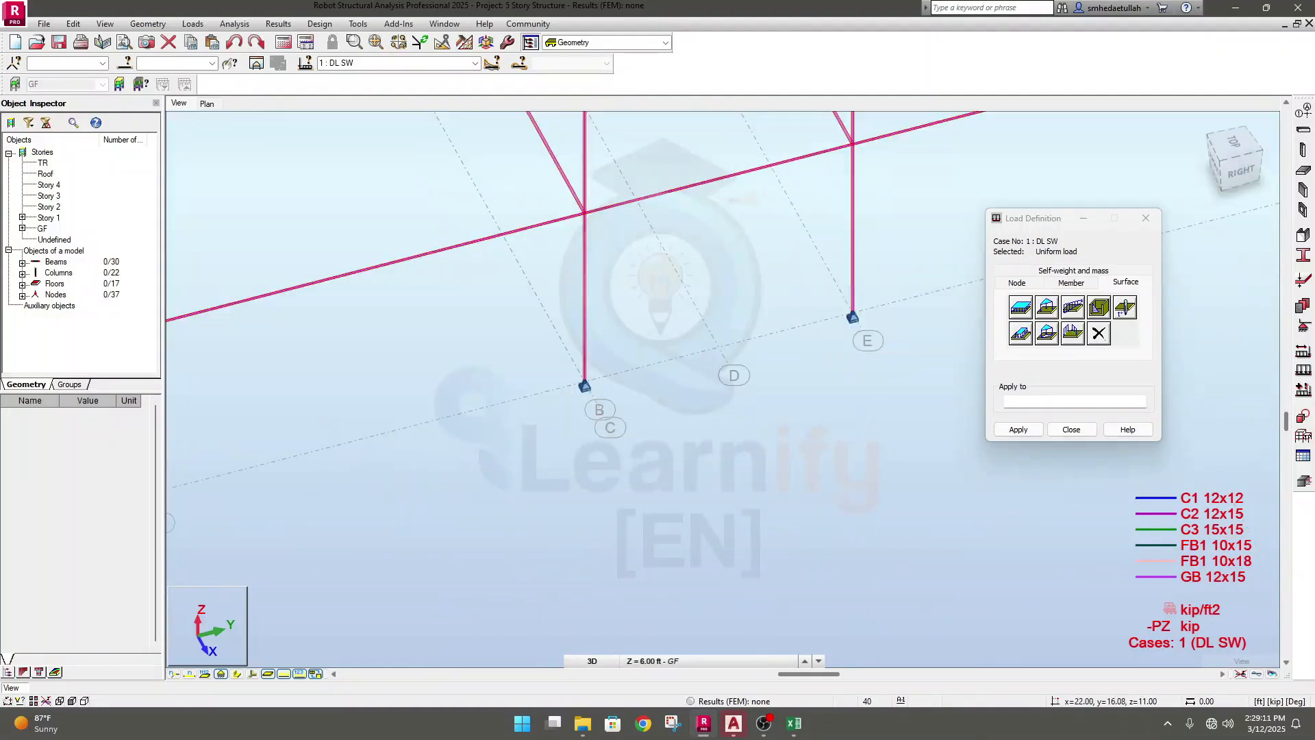
pyautogui.scroll(-6, 719, 493)
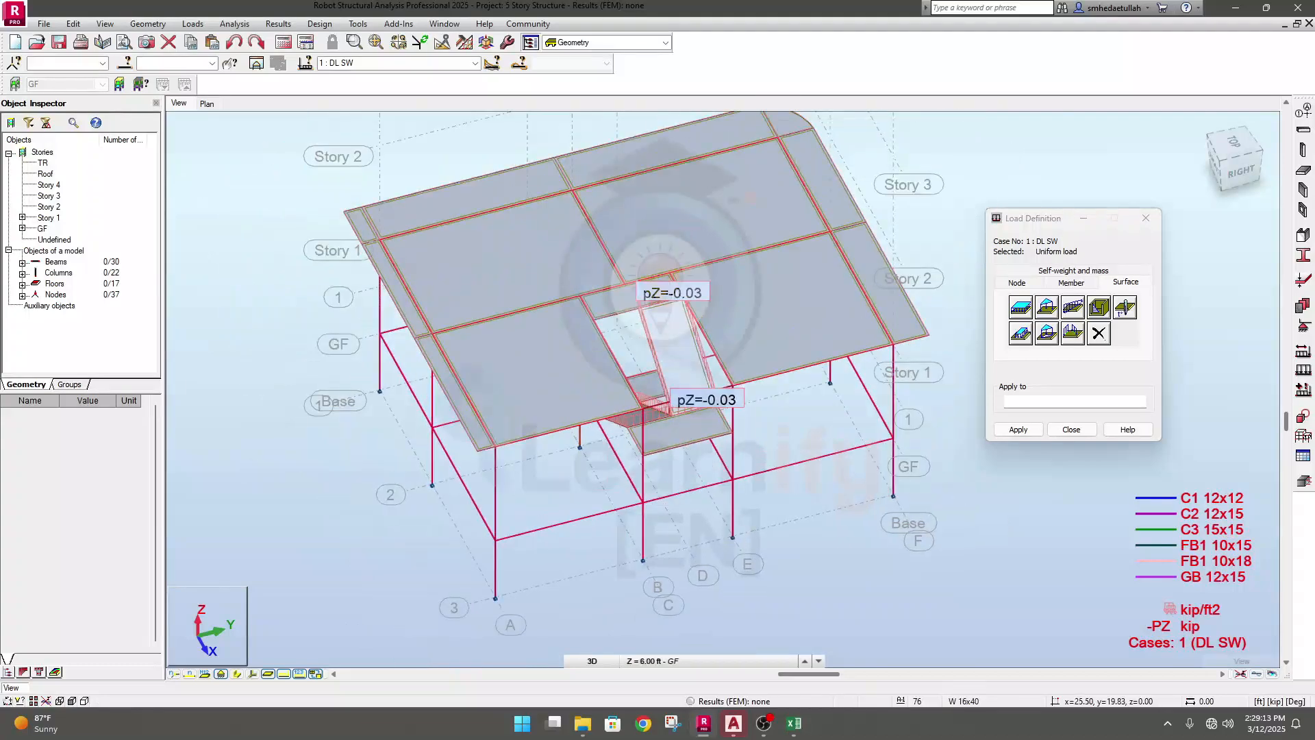
pyautogui.keyDown('shift'); pyautogui.moveTo(720, 544); pyautogui.dragTo(706, 530, button='middle'); pyautogui.keyUp('shift')
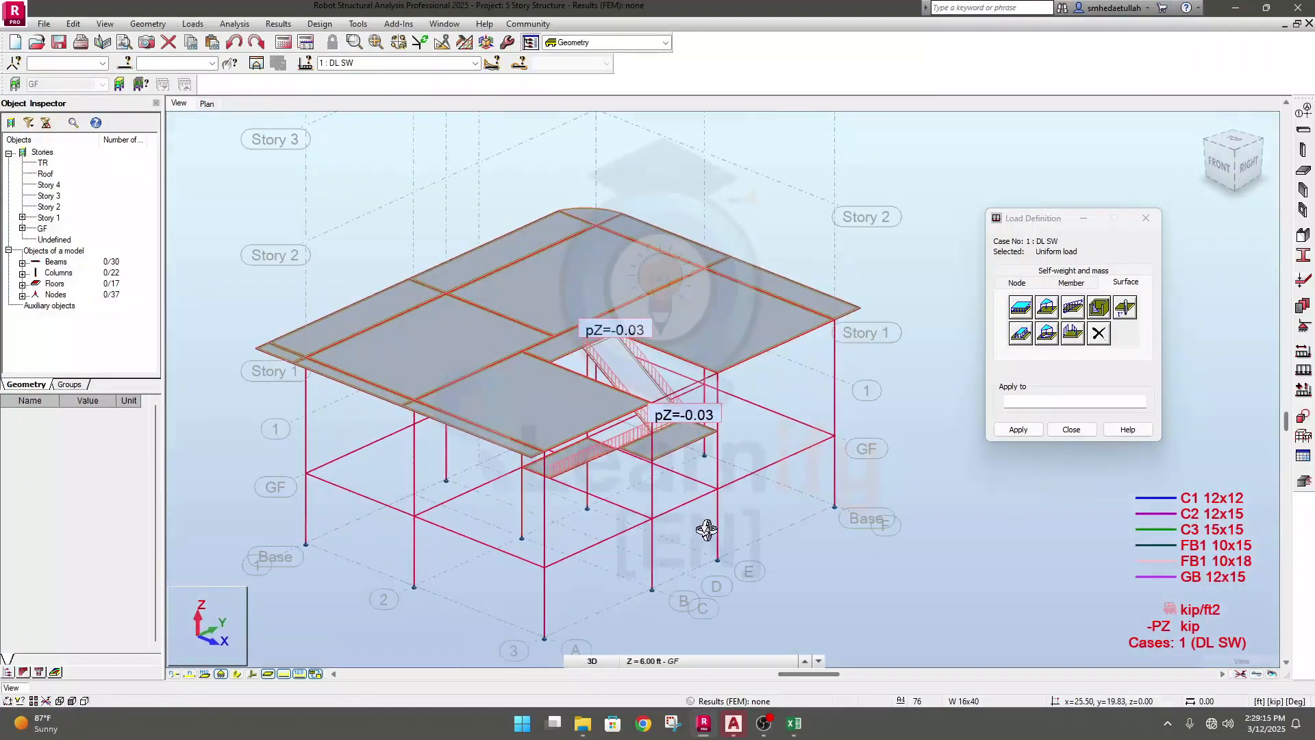
# Step: Show the Story 1 plan view and make DL PW the active load case
pyautogui.moveTo(875, 563); pyautogui.dragTo(881, 564, button='middle')
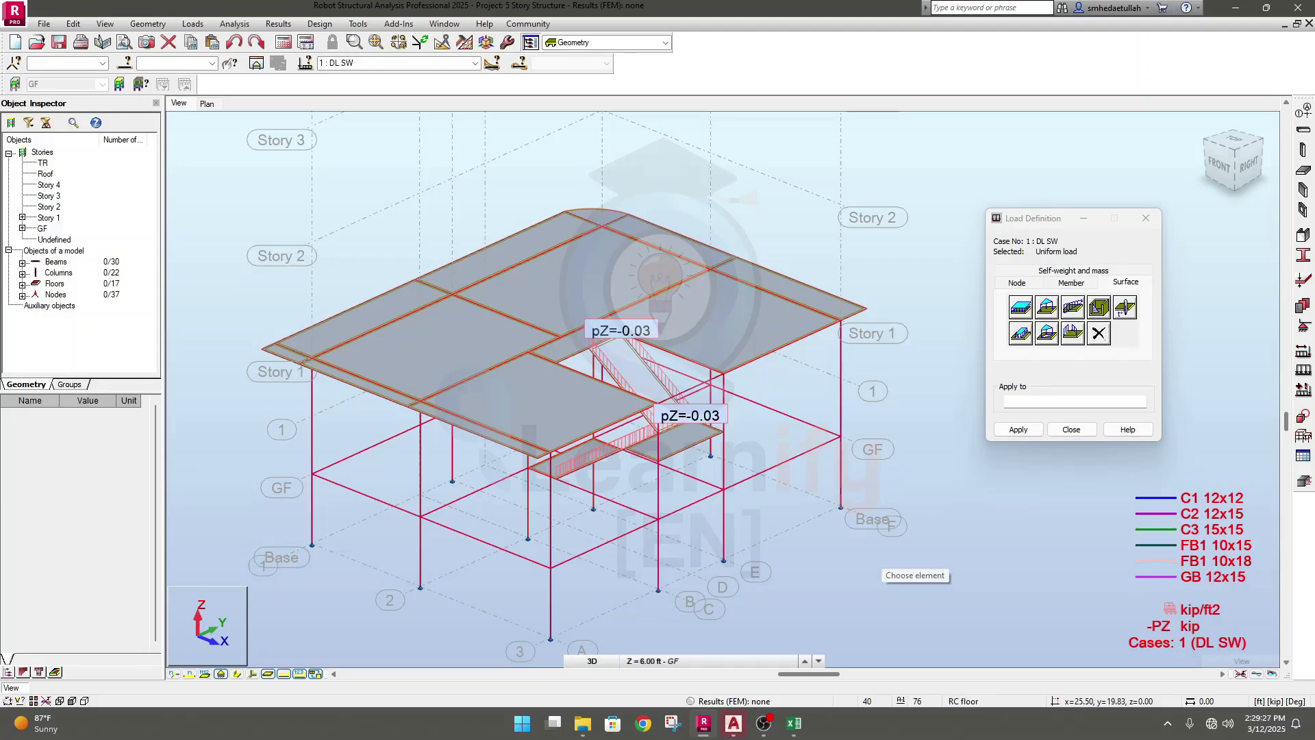
pyautogui.click(475, 63)
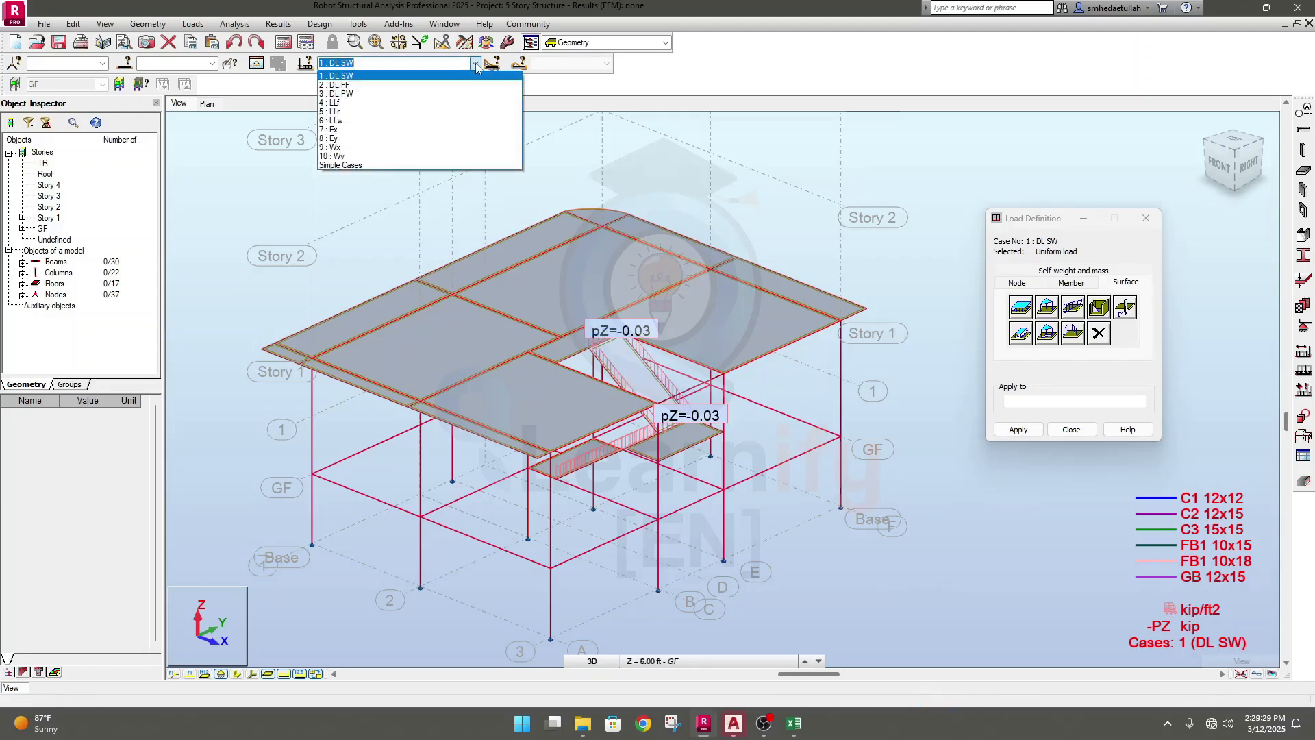
pyautogui.click(364, 99)
pyautogui.click(217, 105)
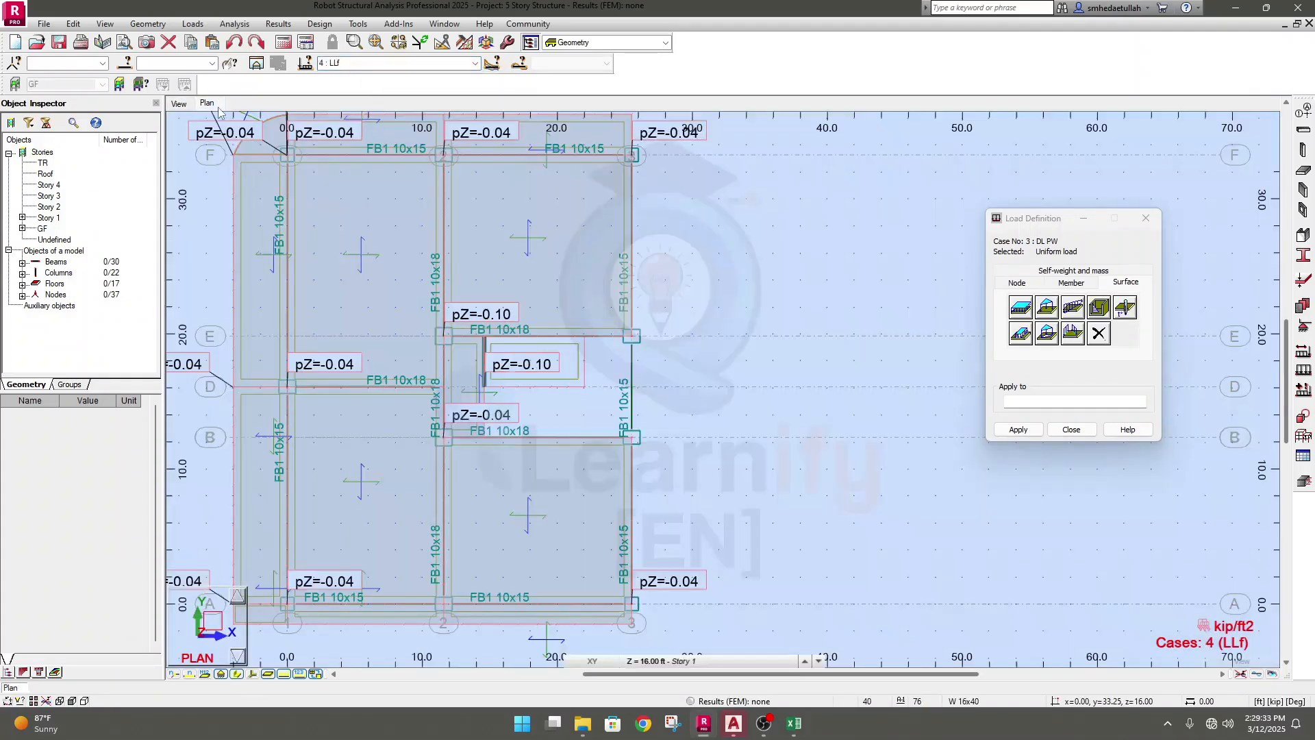
pyautogui.moveTo(797, 351); pyautogui.dragTo(954, 366, button='middle')
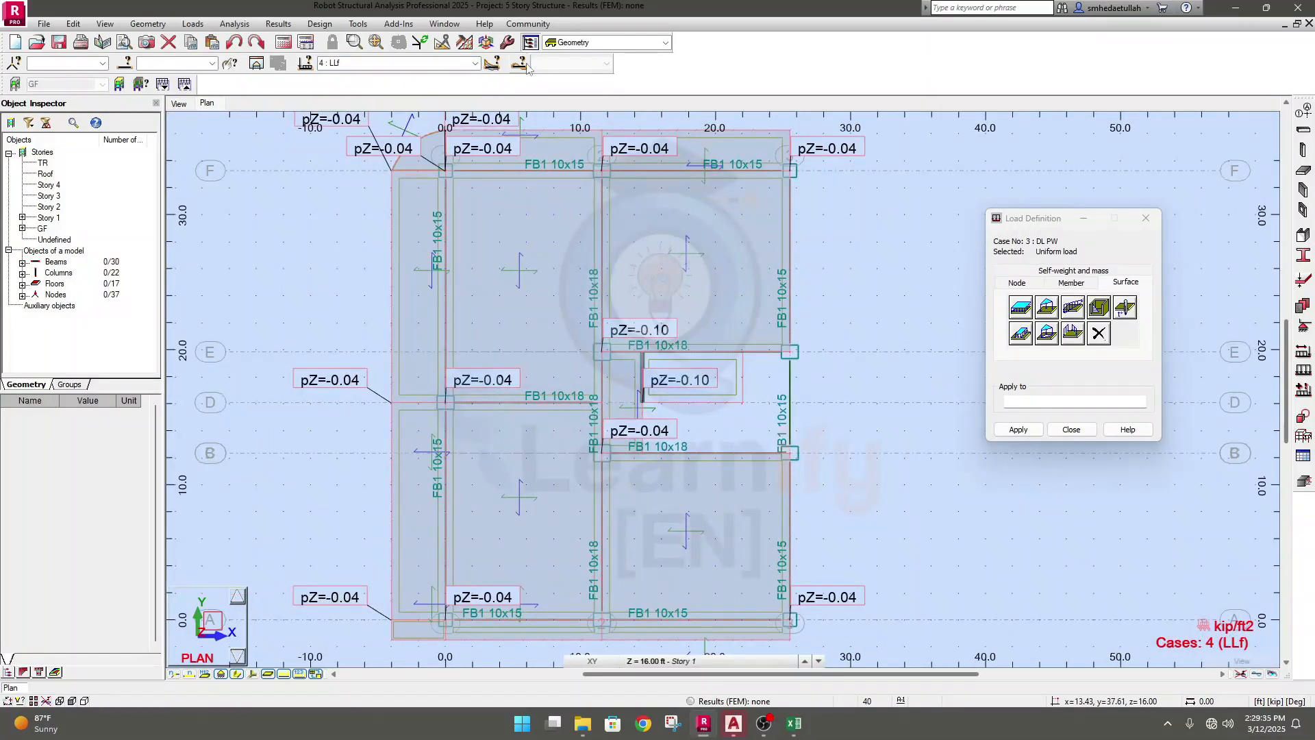
pyautogui.click(474, 63)
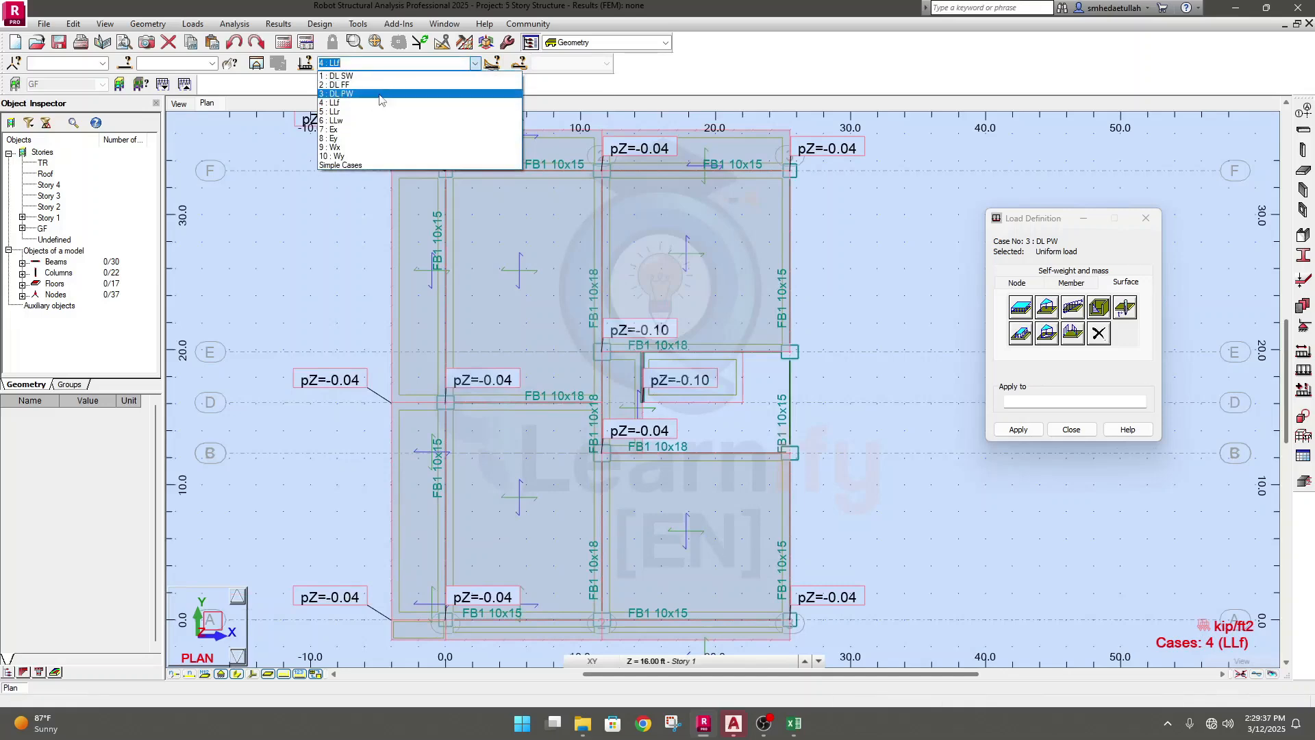
pyautogui.click(380, 99)
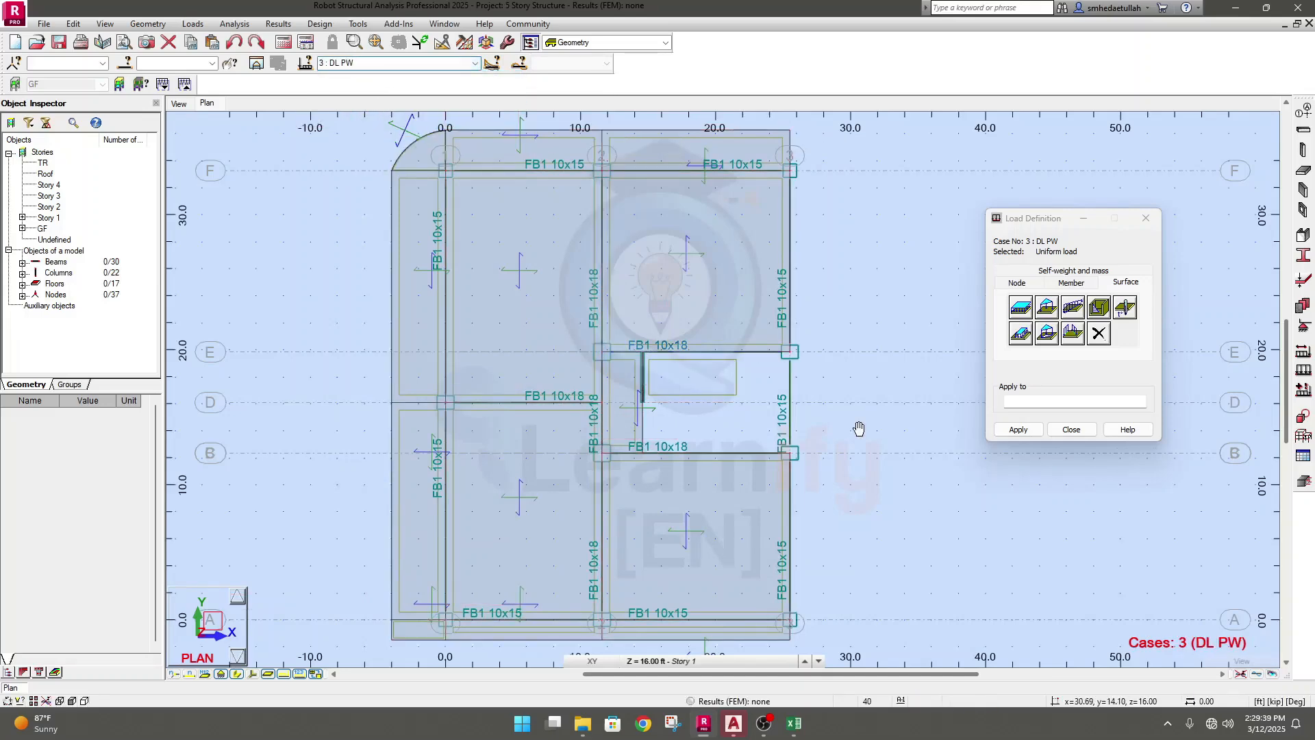
pyautogui.moveTo(831, 446)
pyautogui.mouseDown(button='middle')
pyautogui.moveTo(817, 413)
pyautogui.moveTo(823, 440)
pyautogui.mouseUp(button='middle')
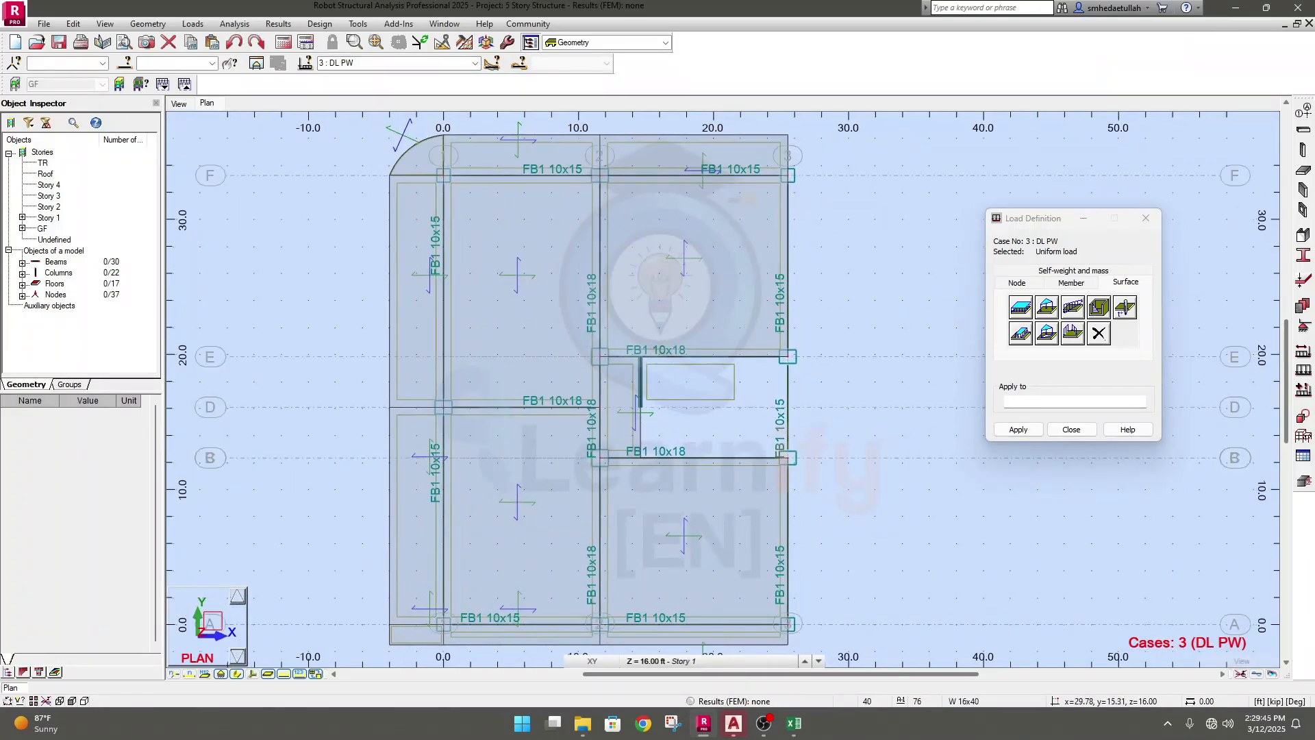
# Step: Switch to the AutoCAD floor plan and examine the wall layout around the stair, bedrooms, toilets and kitchen
pyautogui.moveTo(733, 723)
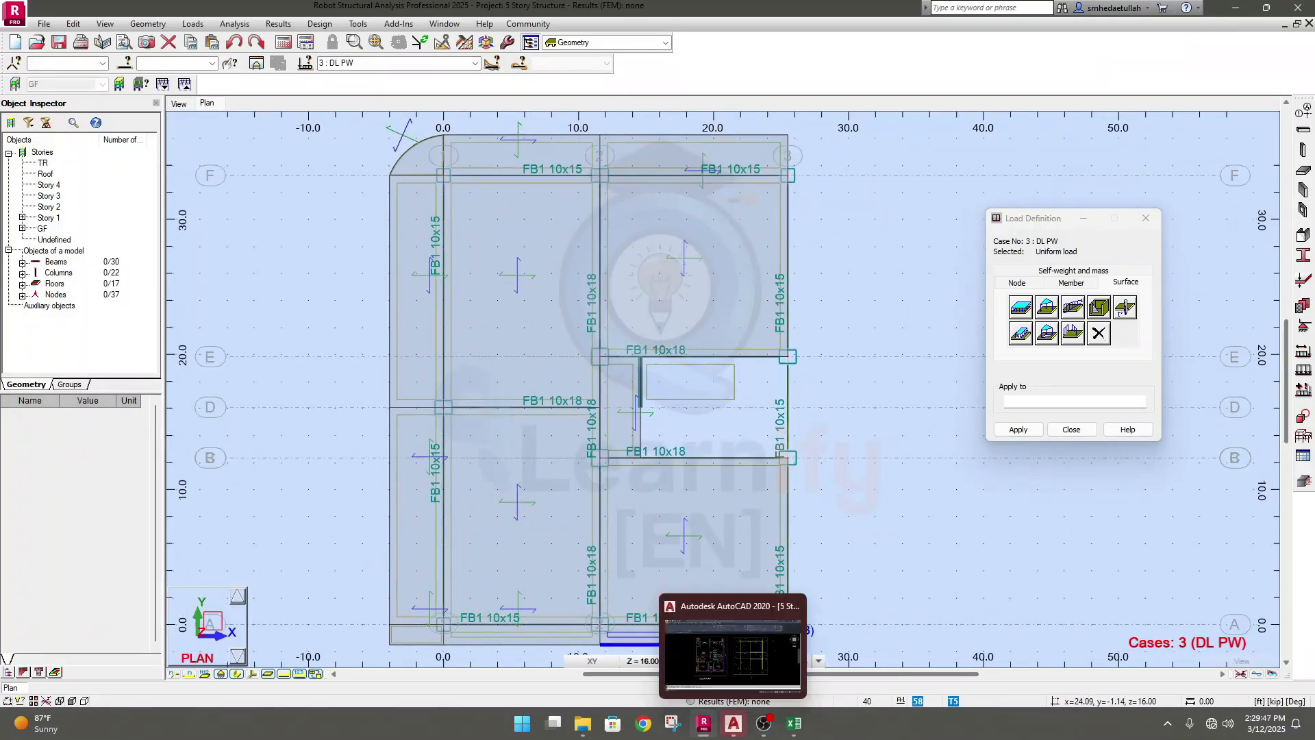
pyautogui.click(730, 667)
pyautogui.click(670, 376)
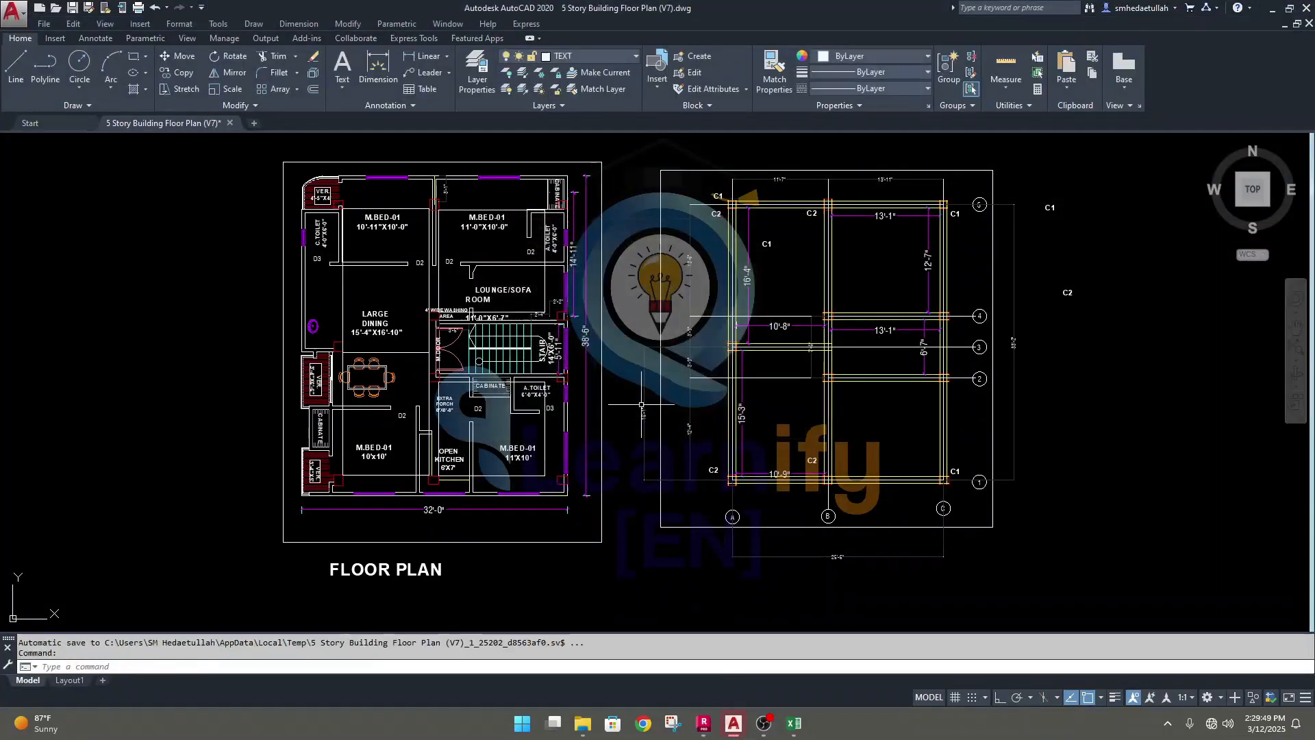
pyautogui.scroll(4, 381, 373)
pyautogui.scroll(-4, 380, 372)
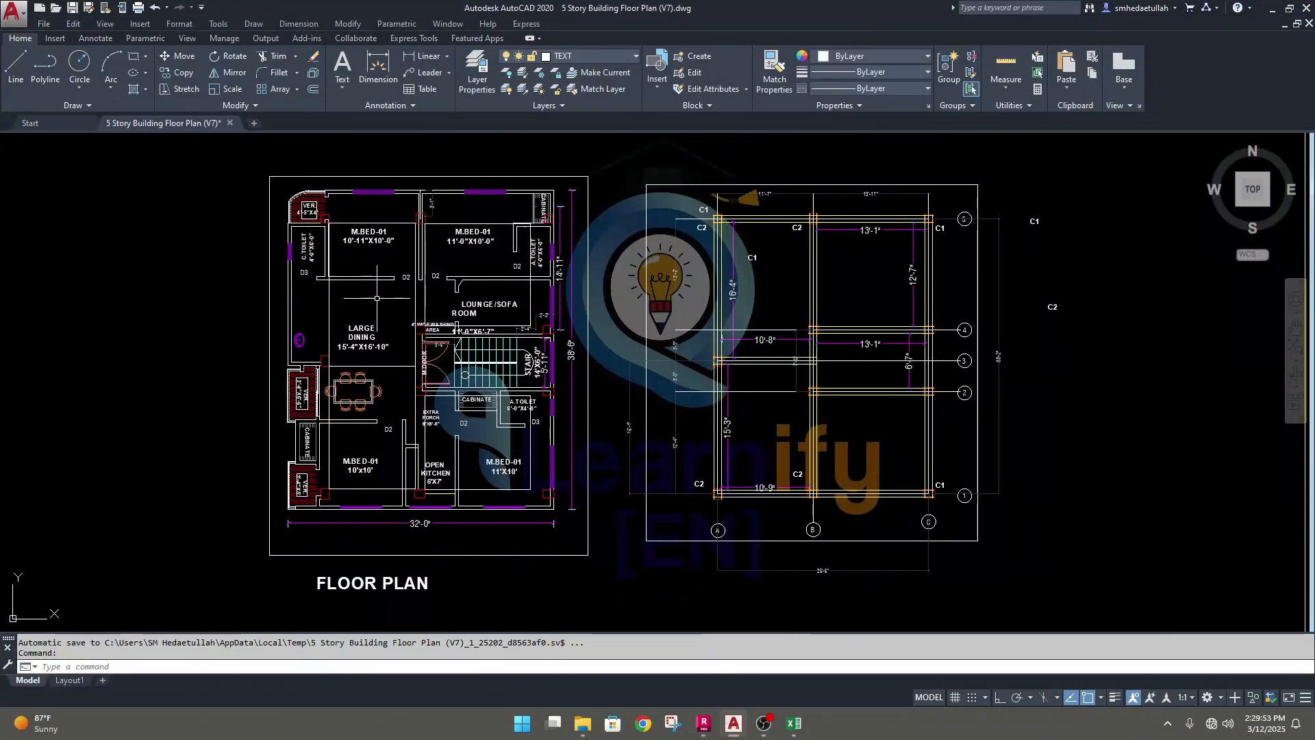
pyautogui.scroll(5, 380, 277)
pyautogui.scroll(-3, 428, 313)
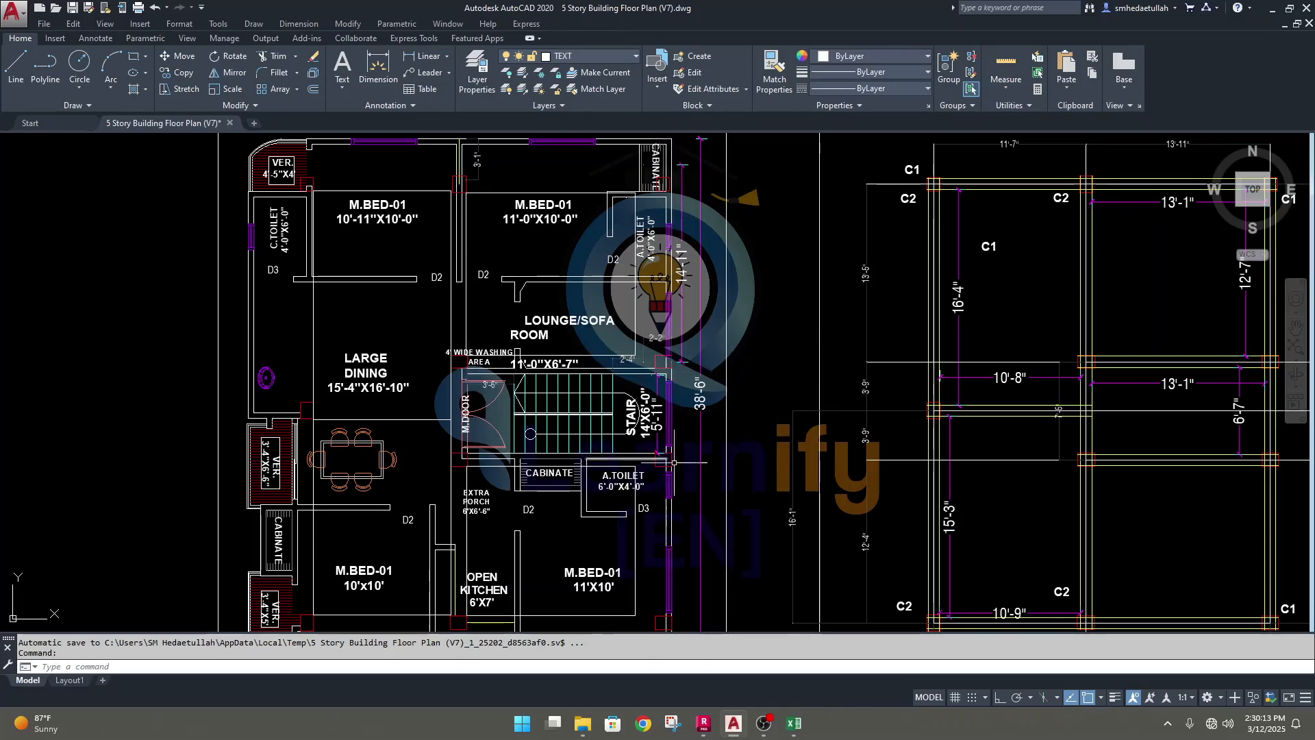
pyautogui.moveTo(674, 463); pyautogui.dragTo(671, 342, button='middle')
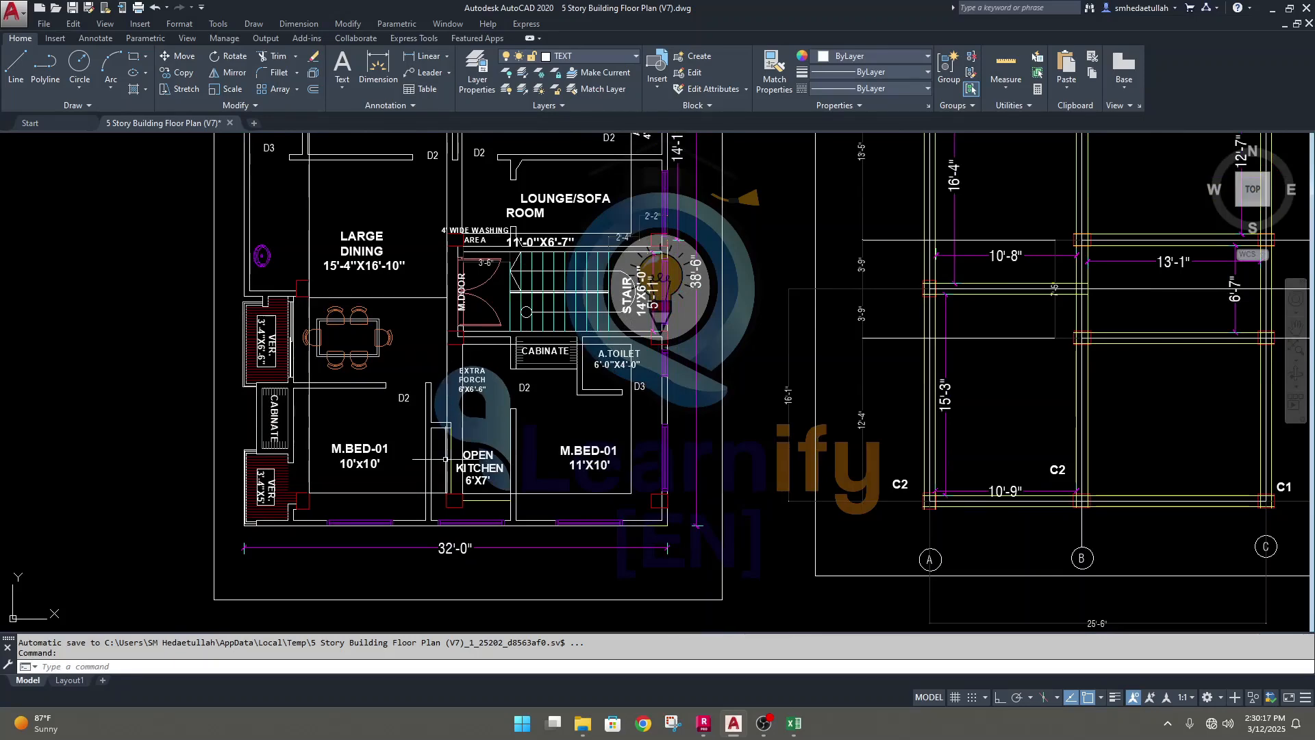
pyautogui.scroll(4, 447, 447)
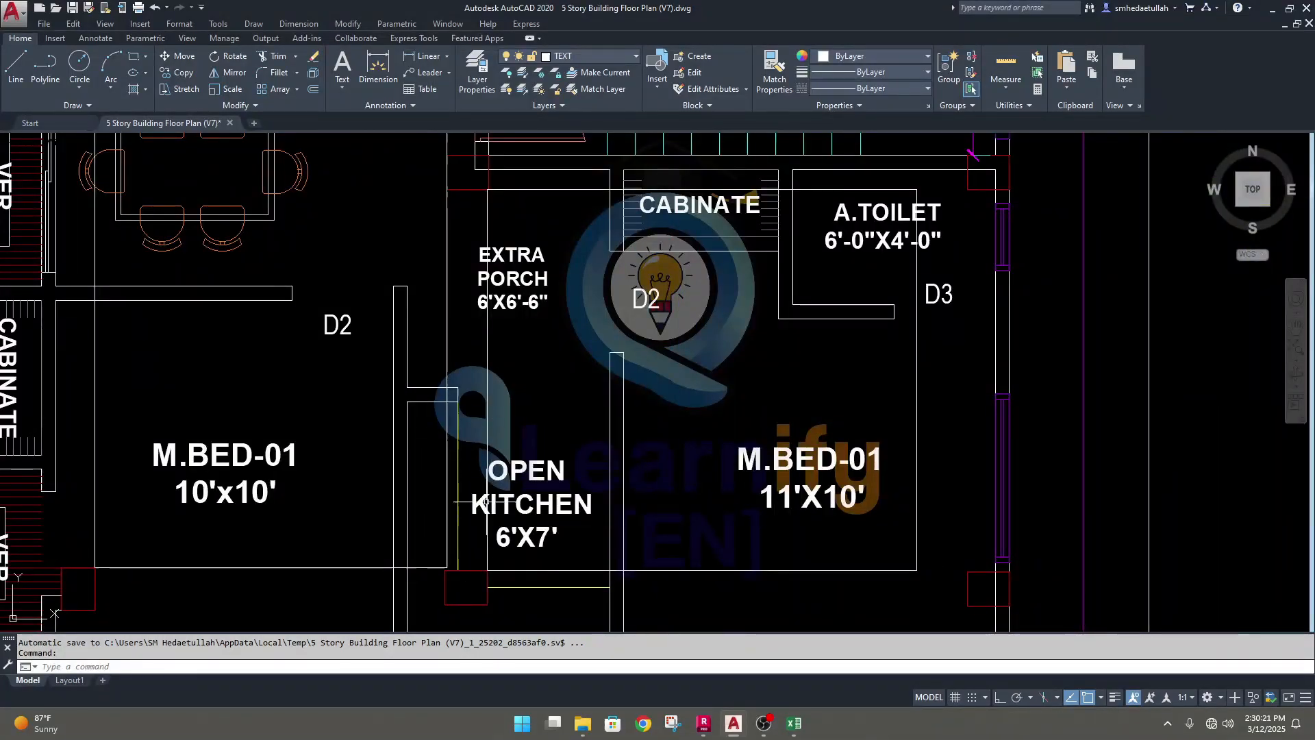
pyautogui.scroll(-4, 455, 397)
pyautogui.moveTo(502, 450); pyautogui.dragTo(506, 450, button='middle')
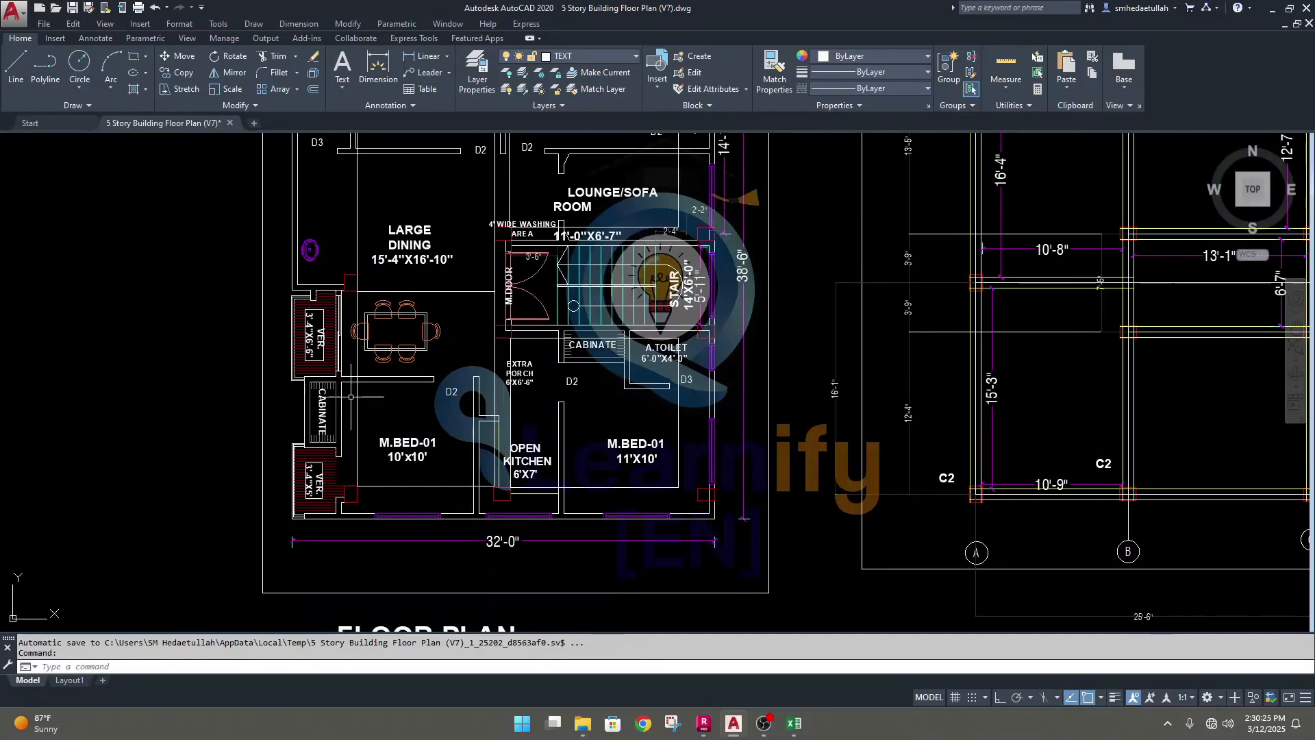
pyautogui.moveTo(357, 551); pyautogui.dragTo(357, 579, button='middle')
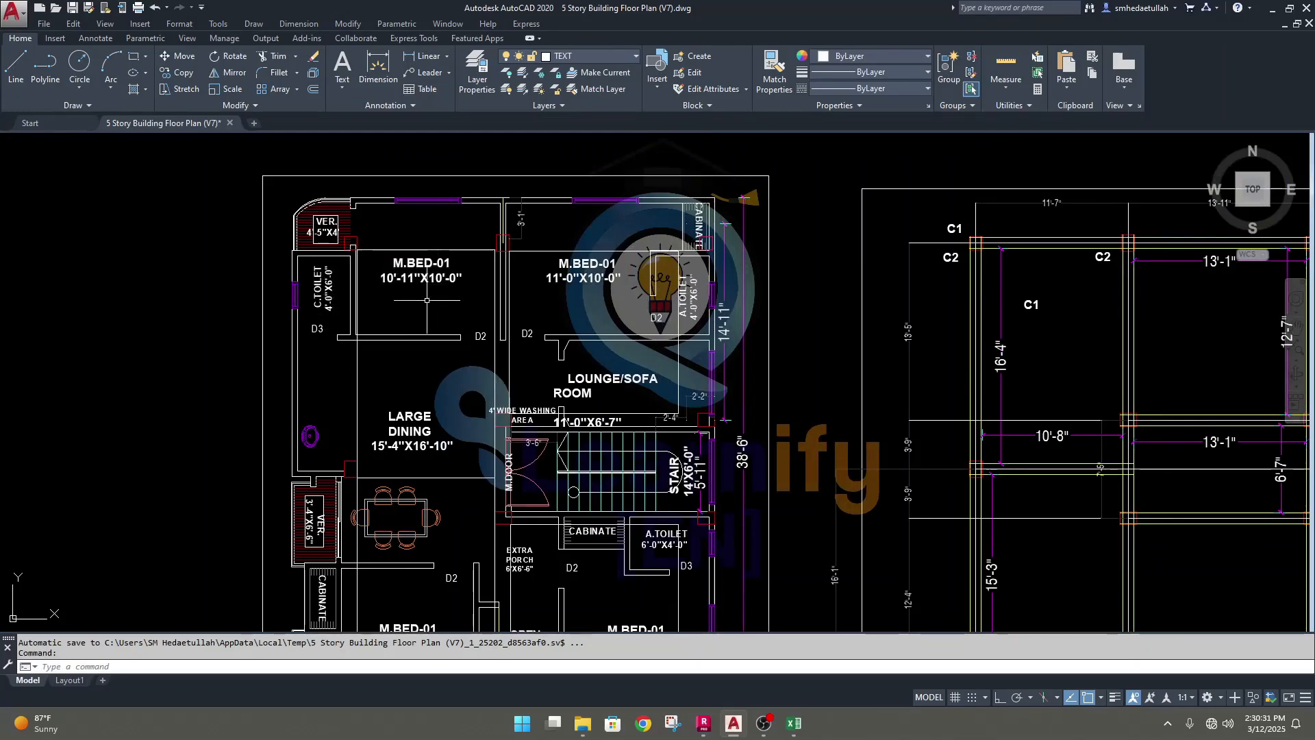
pyautogui.moveTo(397, 301); pyautogui.dragTo(361, 250, button='middle')
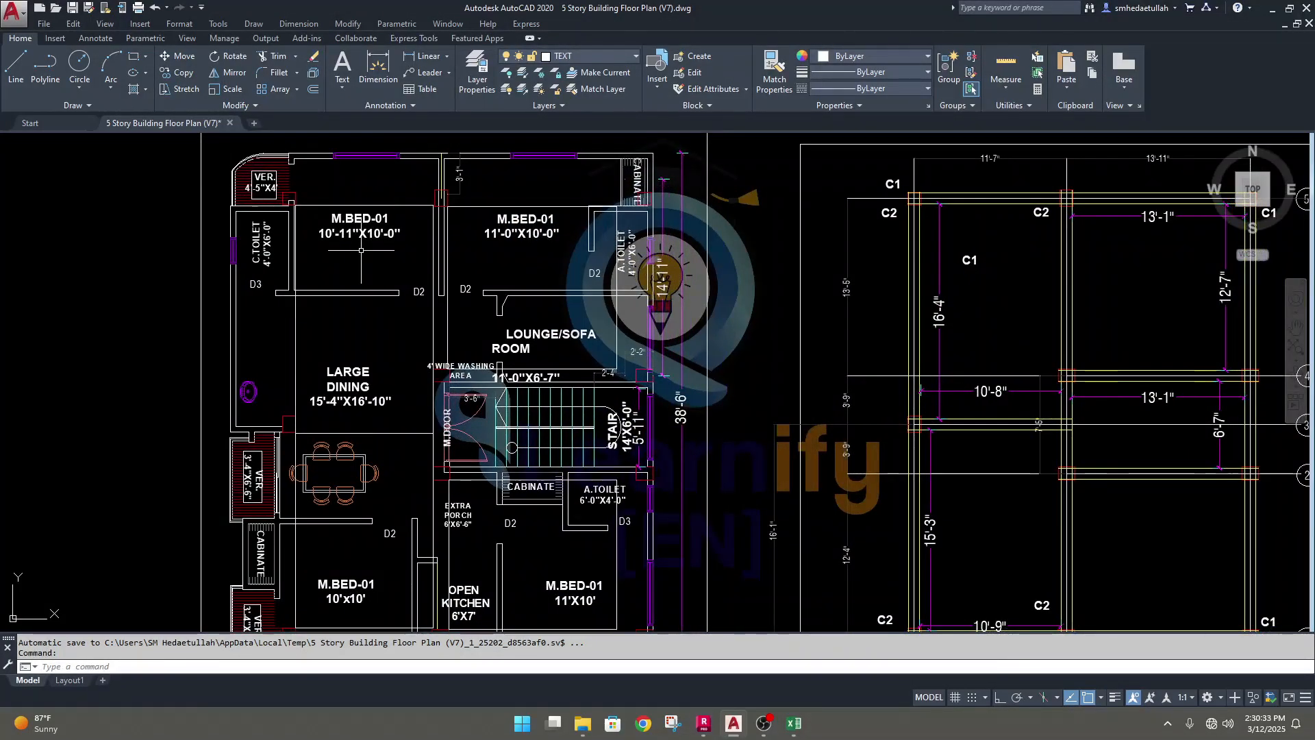
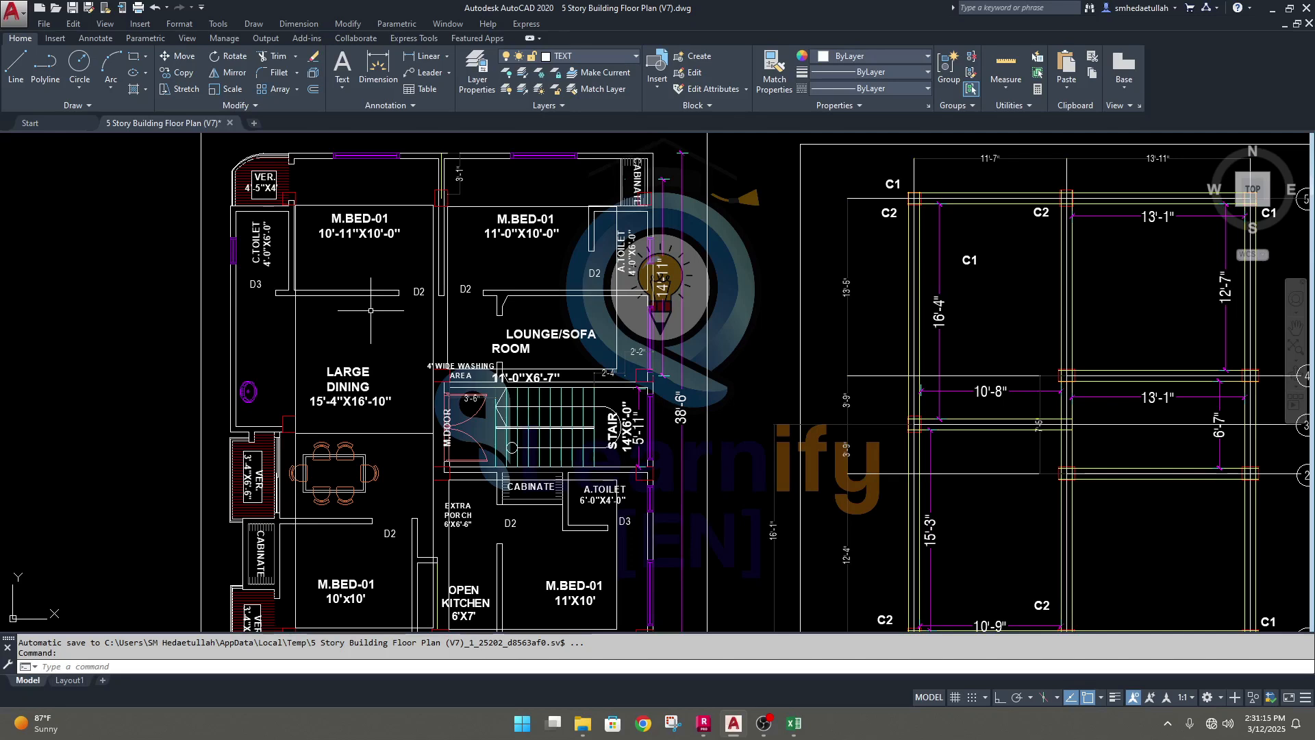
pyautogui.moveTo(373, 325)
pyautogui.mouseDown(button='middle')
pyautogui.moveTo(367, 310)
pyautogui.moveTo(385, 324)
pyautogui.mouseUp(button='middle')
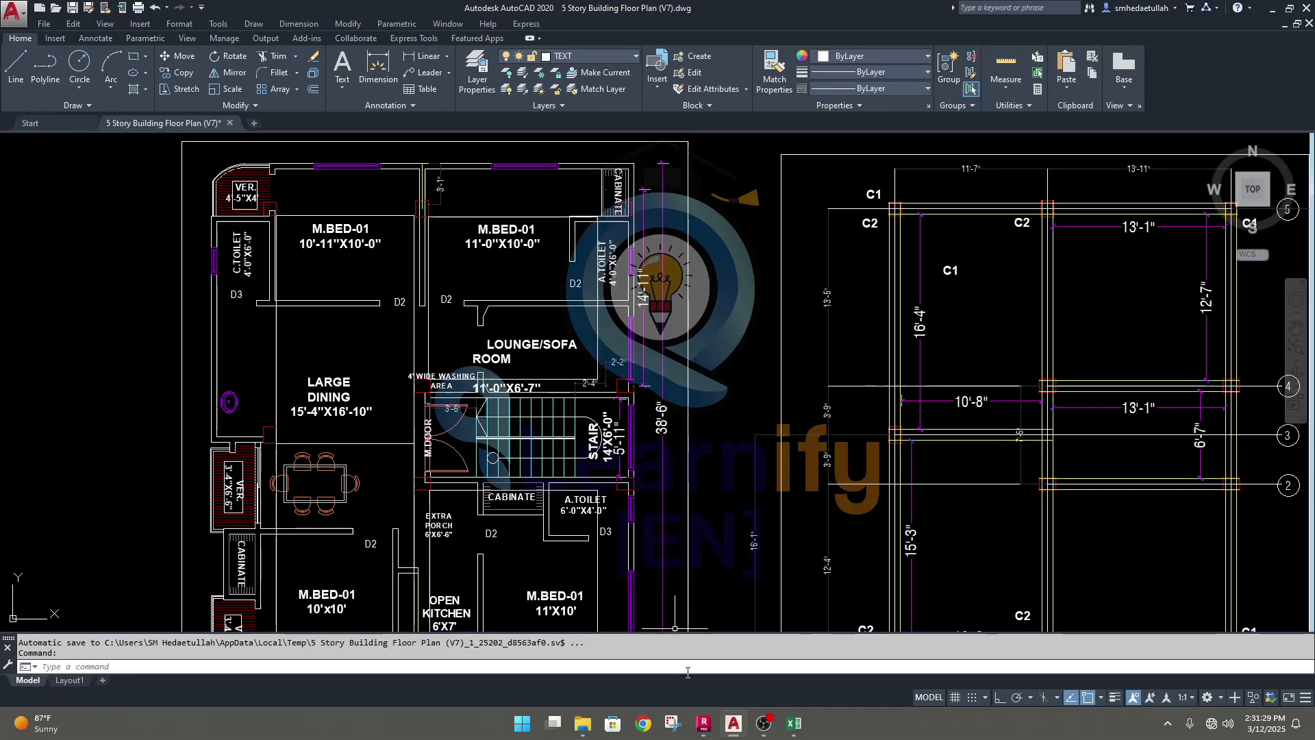
# Step: Switch to the Excel partition wall load calculation and set the wall thickness to 6 in
pyautogui.click(792, 723)
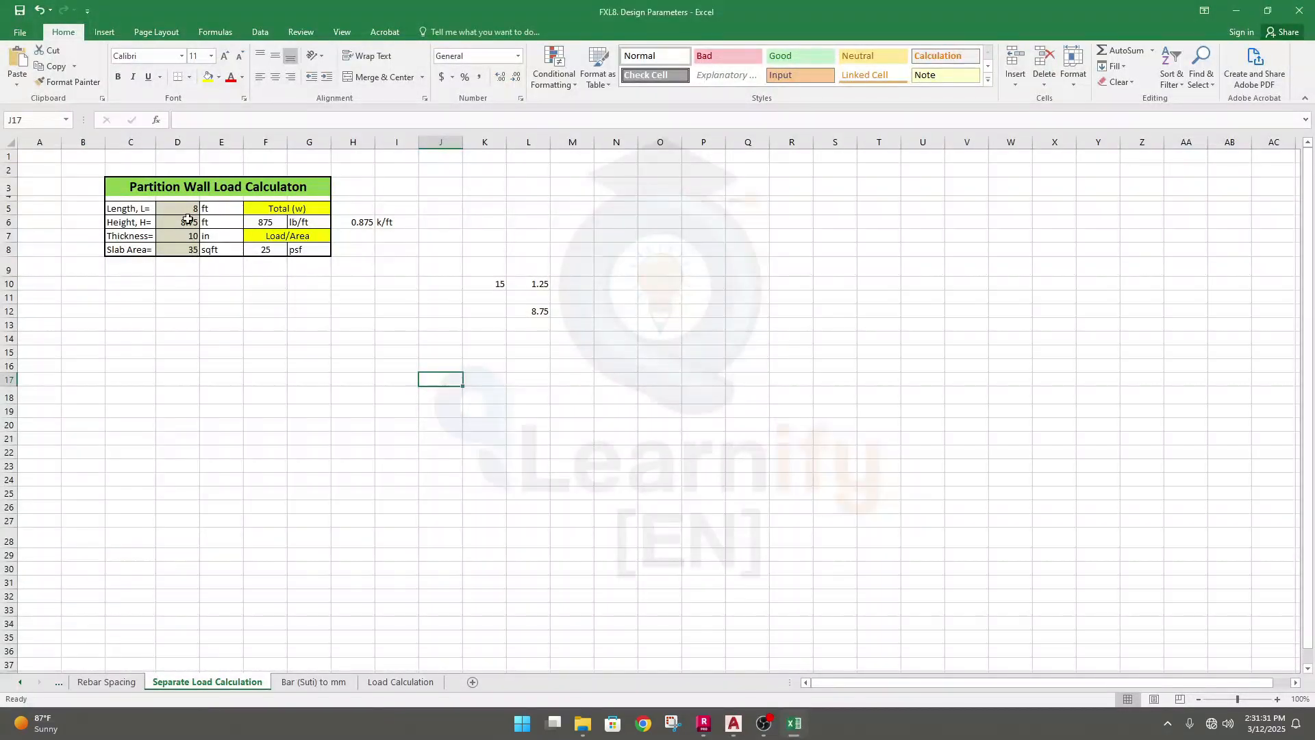
pyautogui.click(172, 236)
pyautogui.write('6')
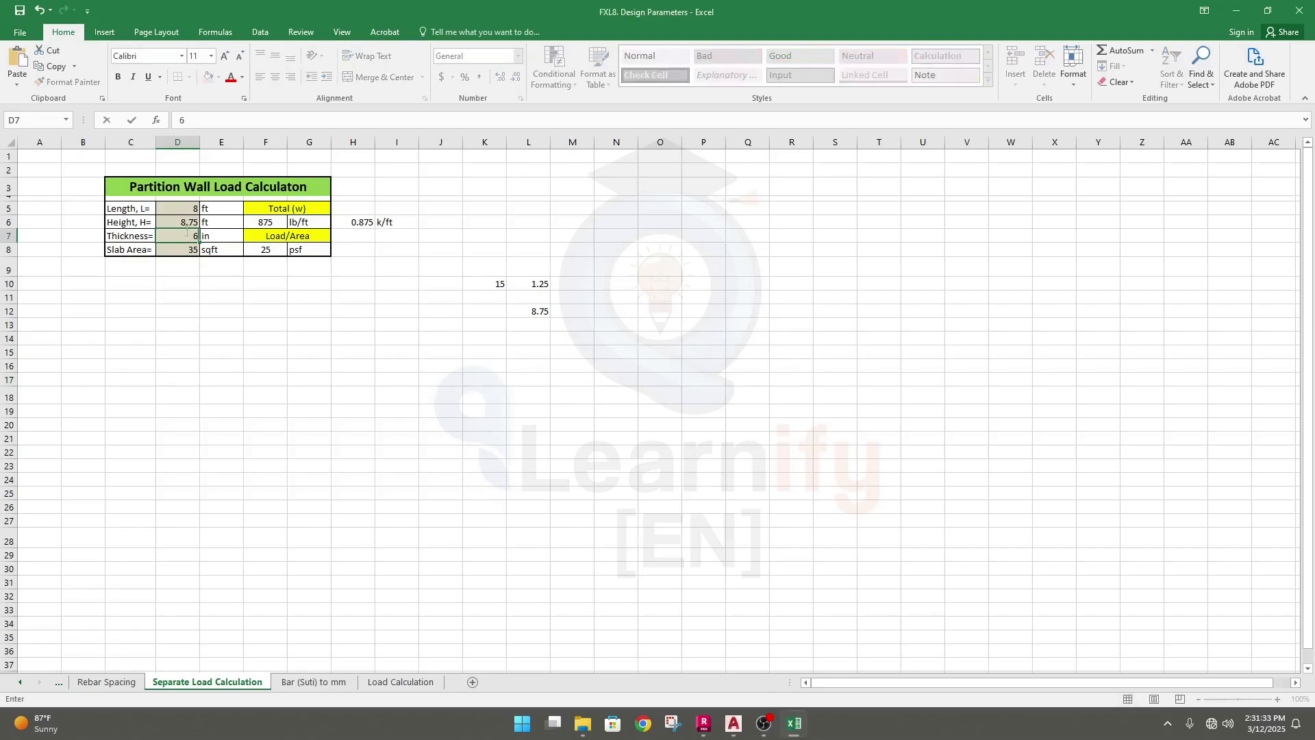
pyautogui.press('Return')
pyautogui.click(423, 349)
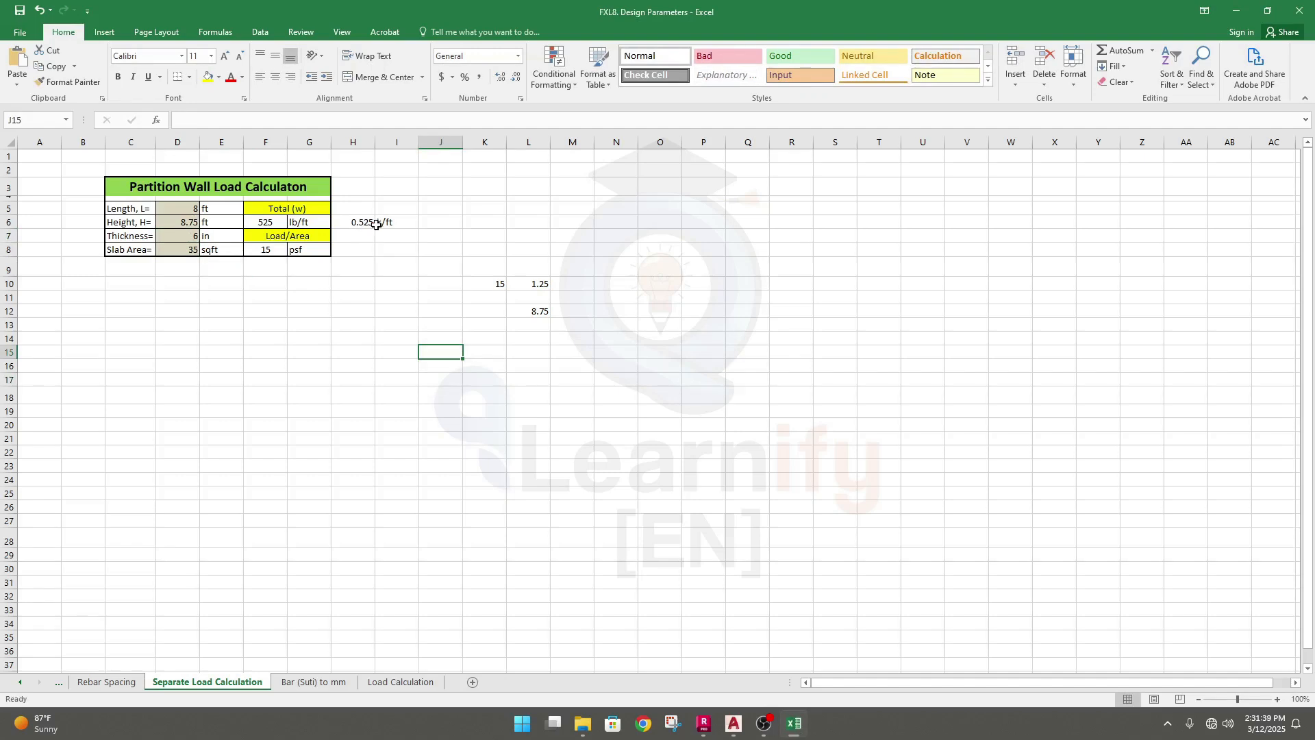
pyautogui.click(685, 550)
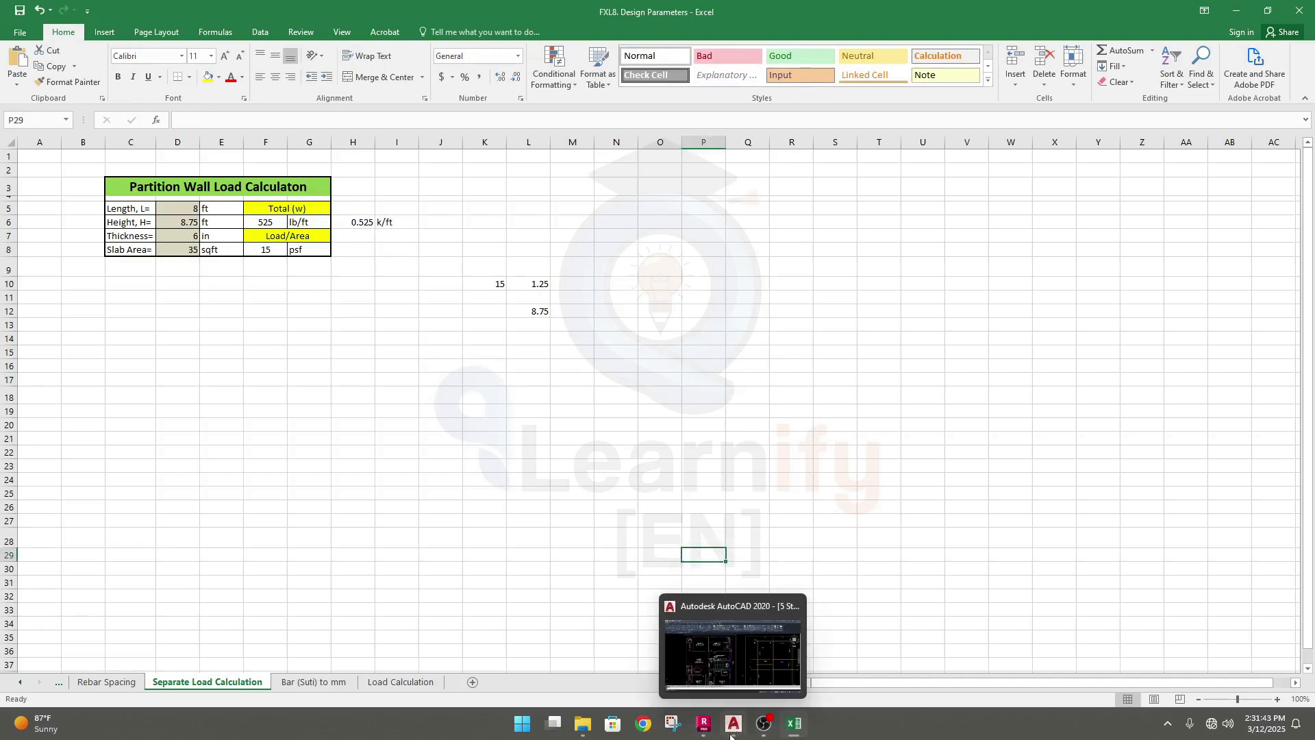
# Step: Switch back to Robot and define a uniform member load of -0.525 kip/ft in Z for DL PW
pyautogui.click(698, 677)
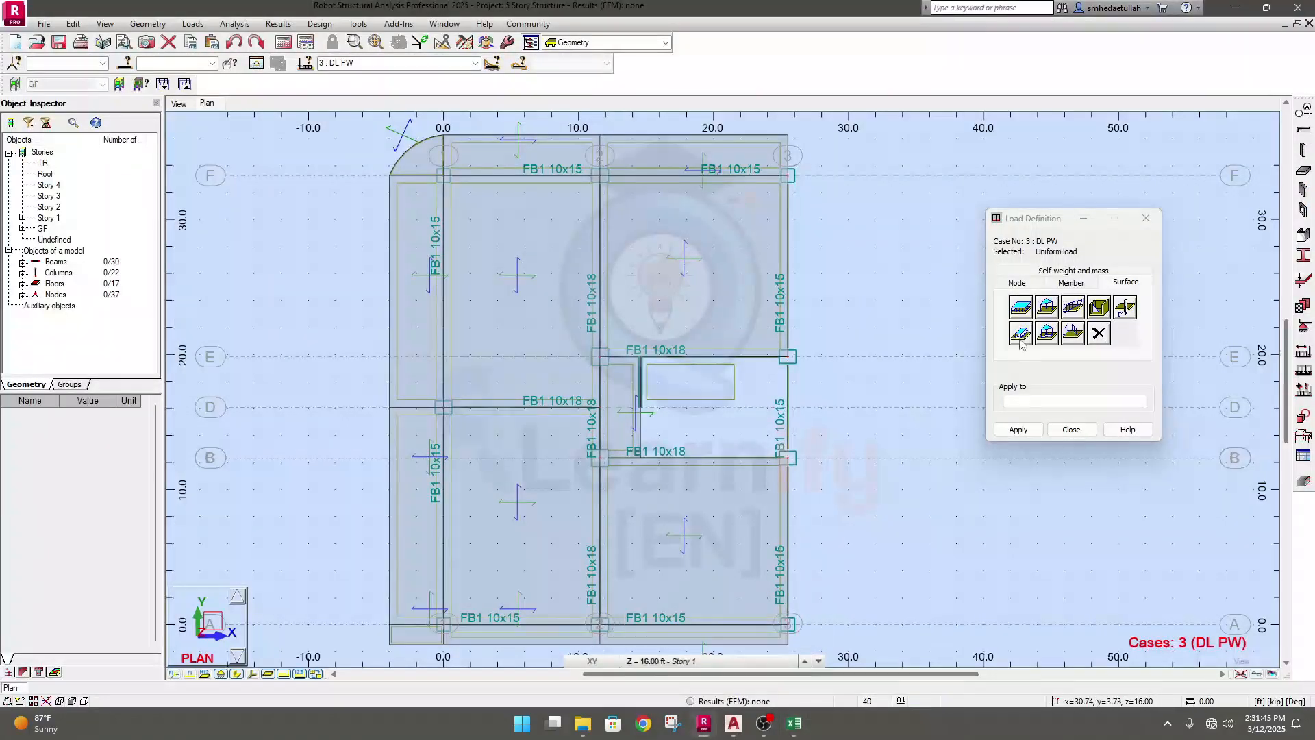
pyautogui.click(1041, 239)
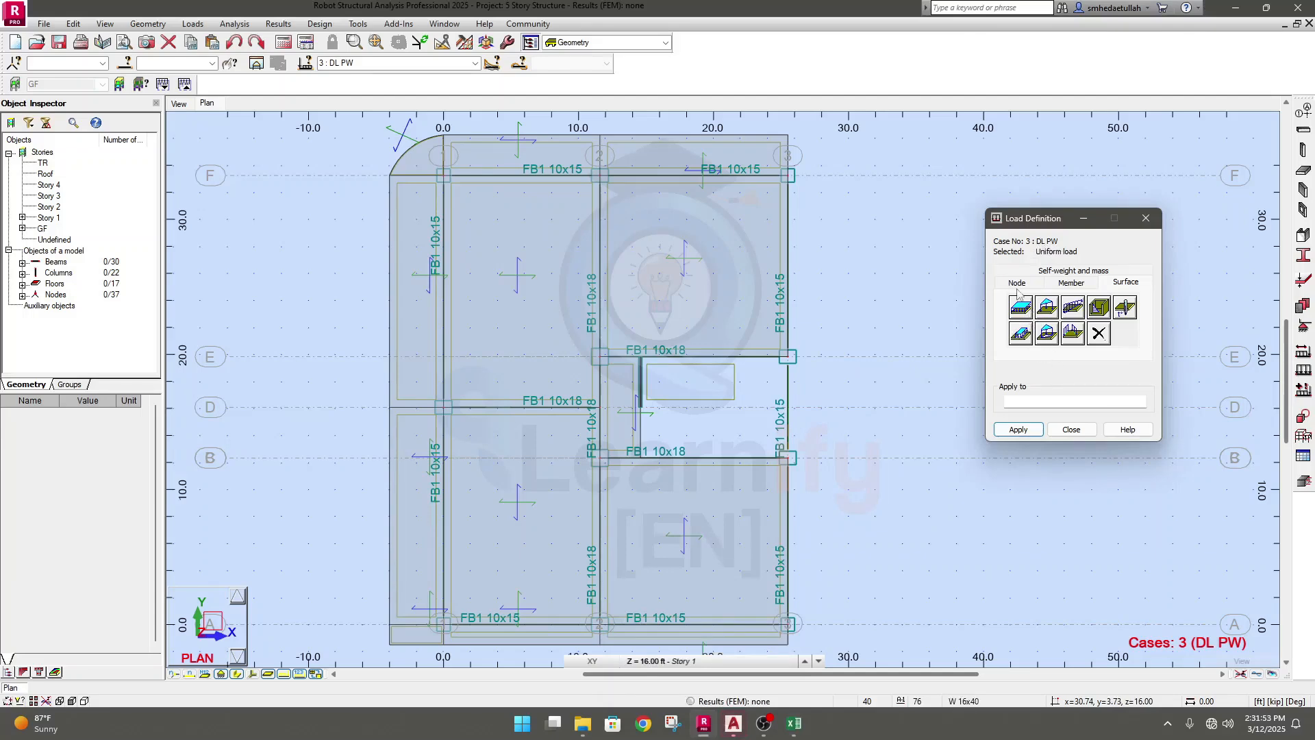
pyautogui.click(1079, 284)
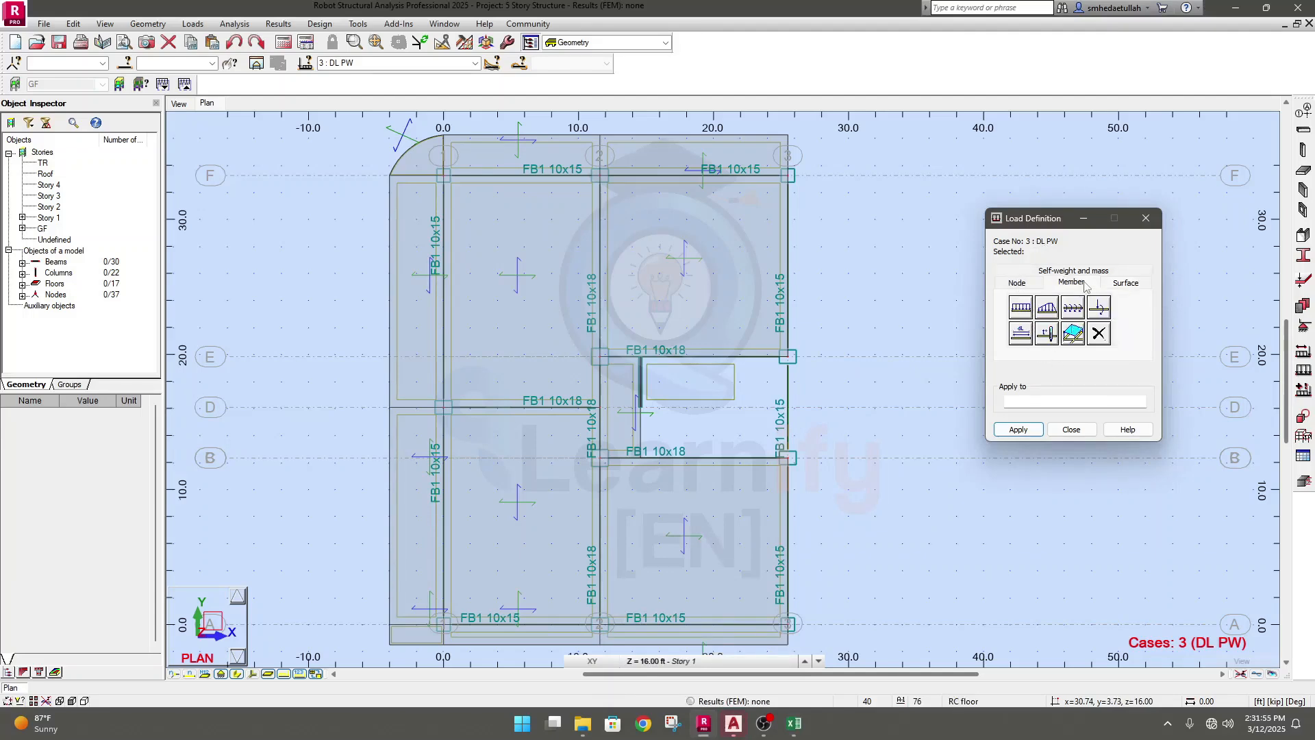
pyautogui.click(1021, 308)
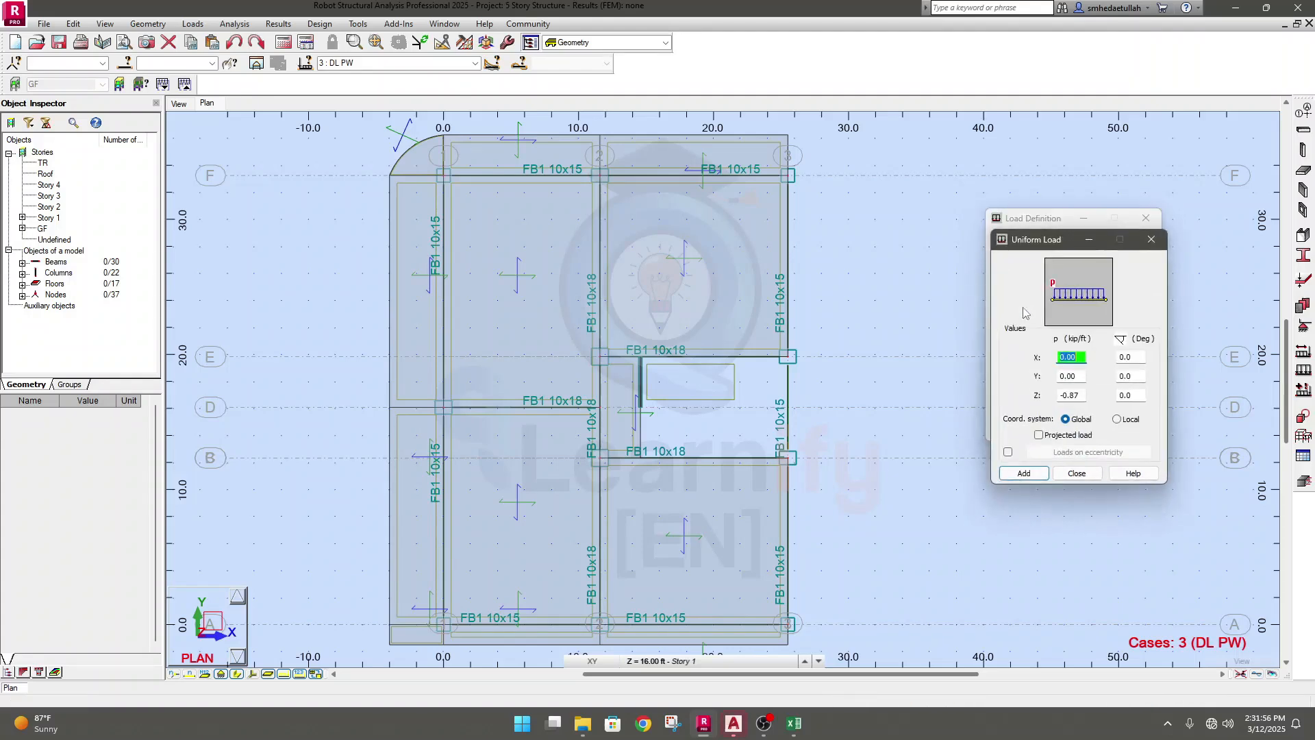
pyautogui.click(1071, 395)
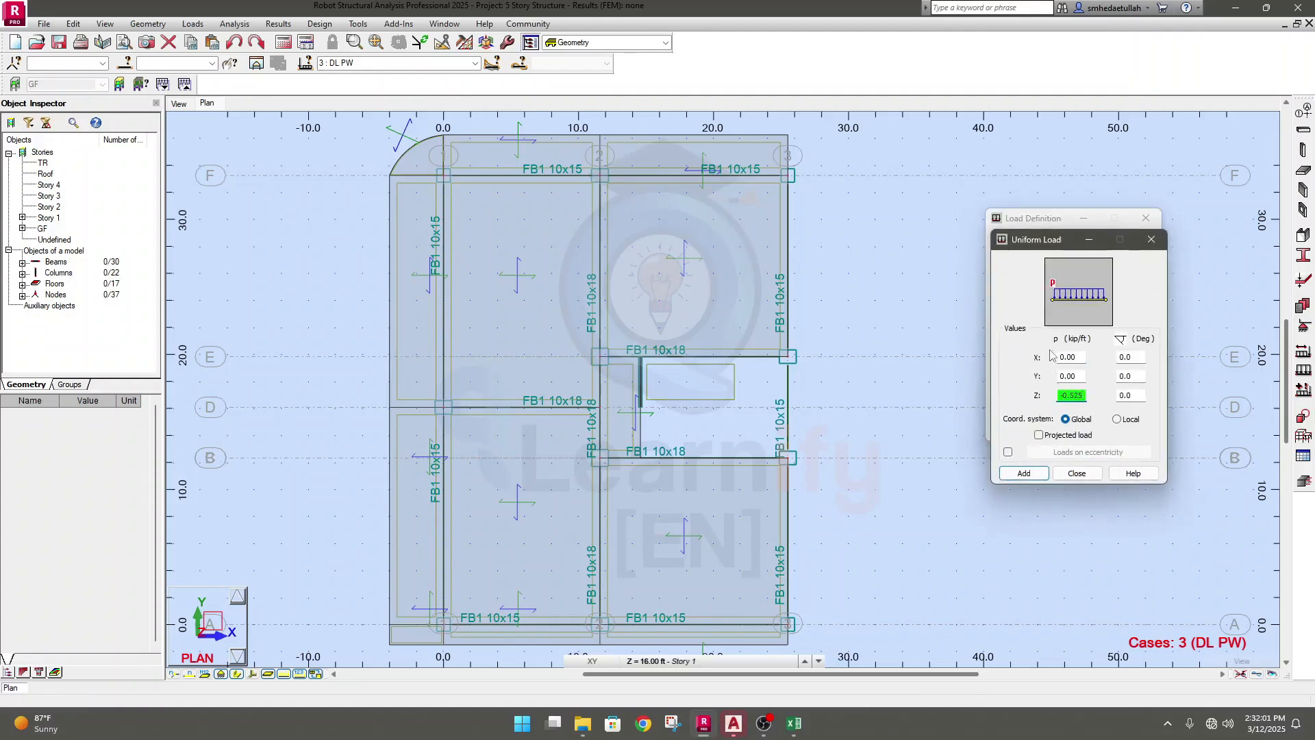
pyautogui.click(1025, 474)
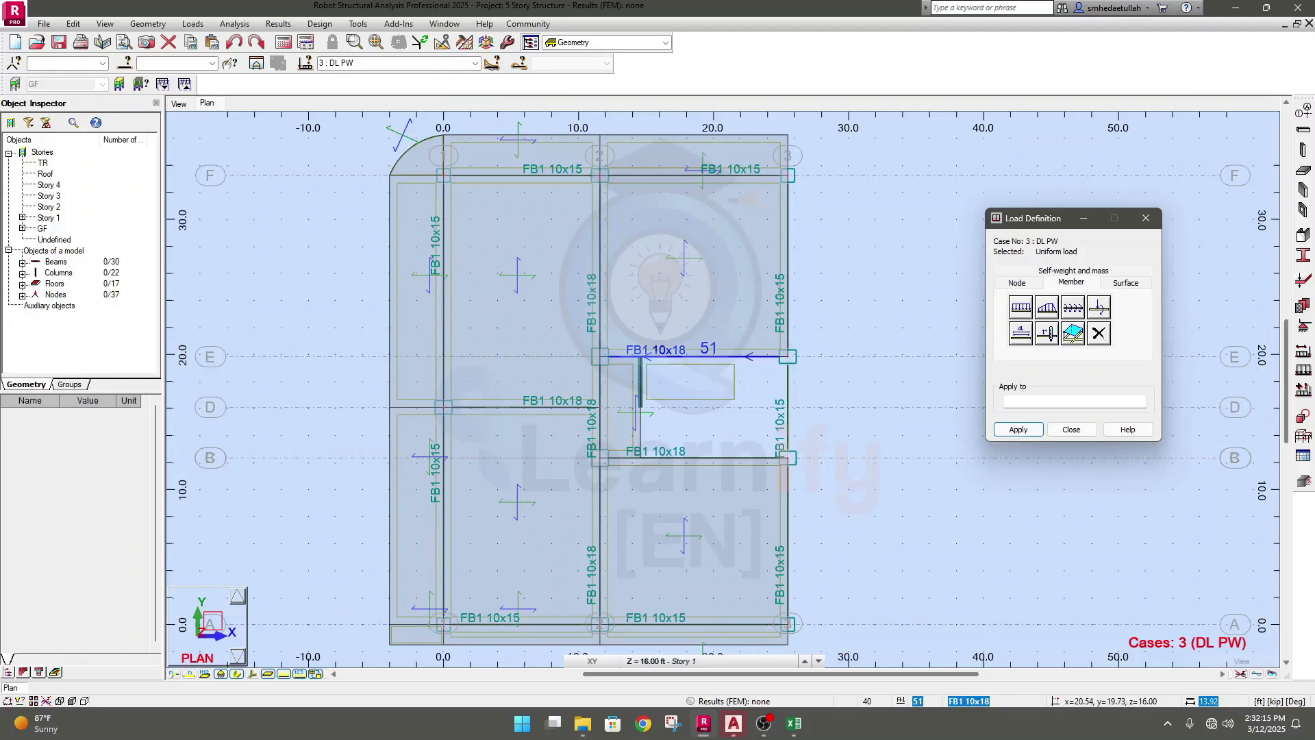
# Step: Apply the DL PW line load to the four beams around the stairwell and the other two beams along grid 3
pyautogui.click(750, 356)
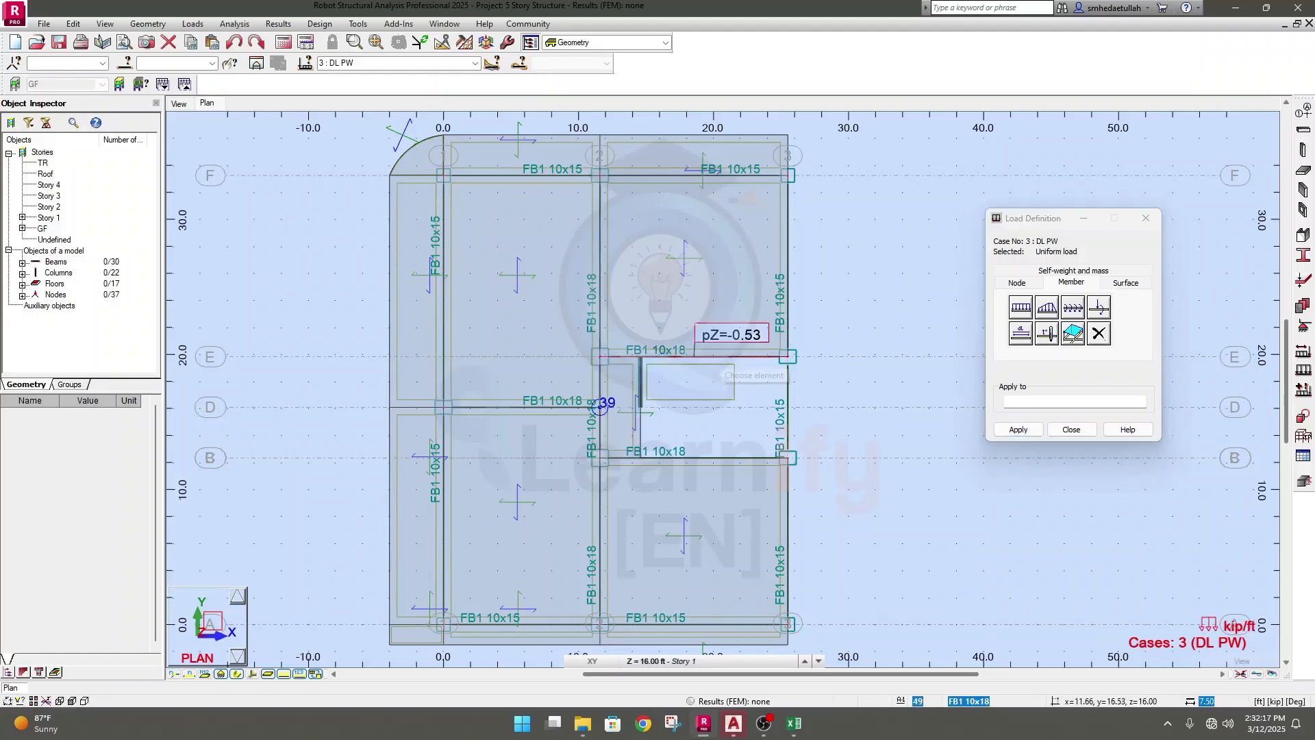
pyautogui.click(599, 411)
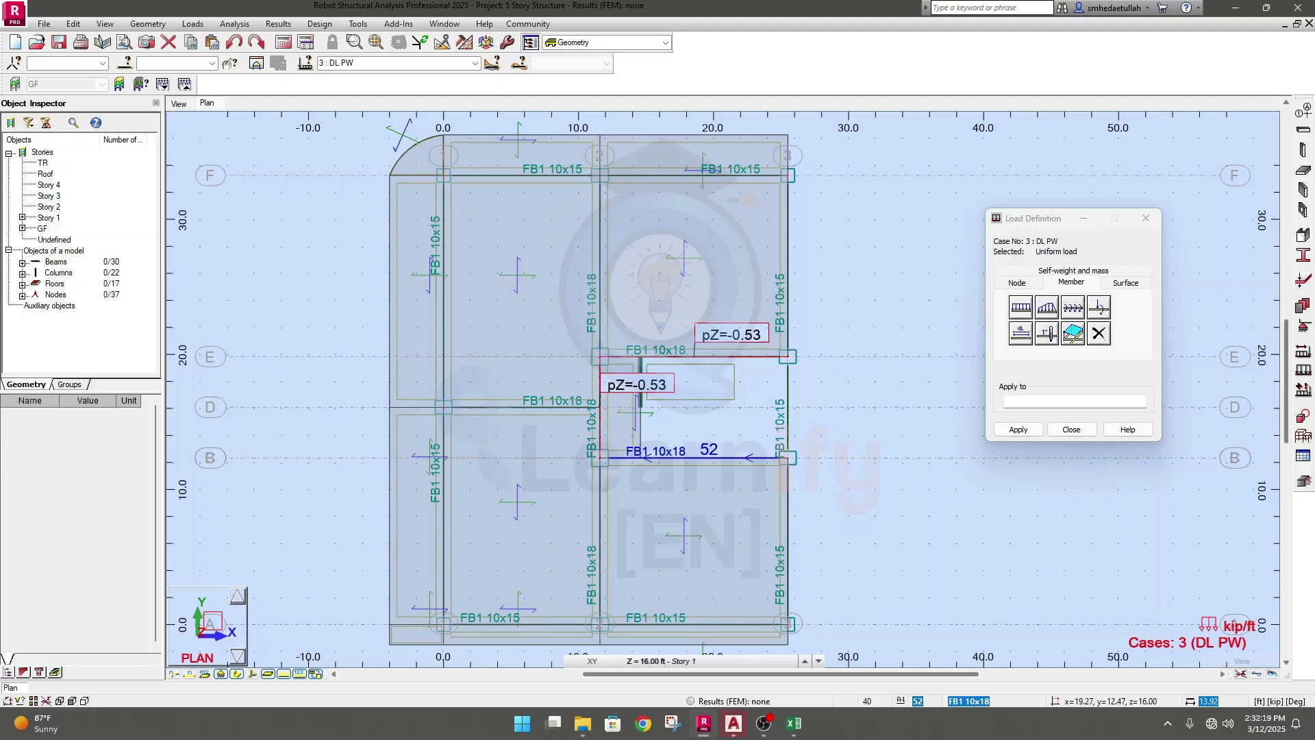
pyautogui.click(750, 457)
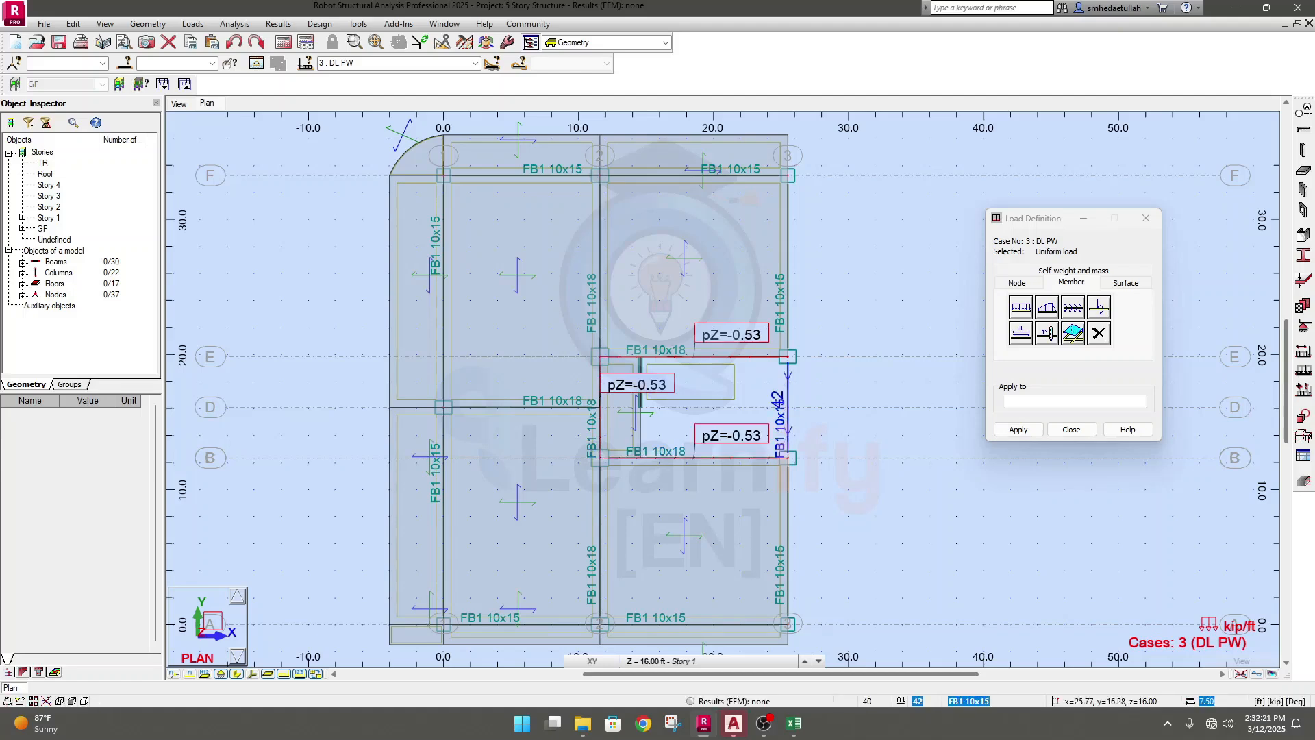
pyautogui.click(788, 404)
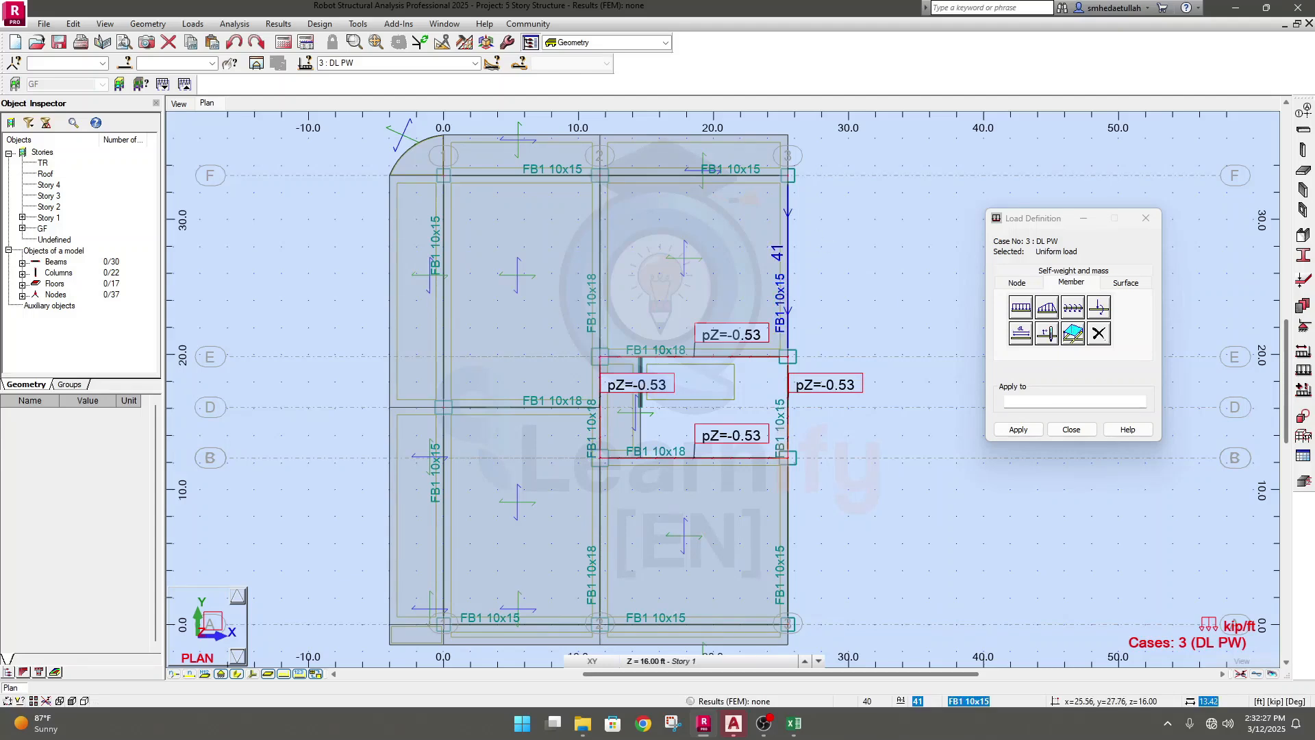
pyautogui.click(788, 250)
pyautogui.click(789, 510)
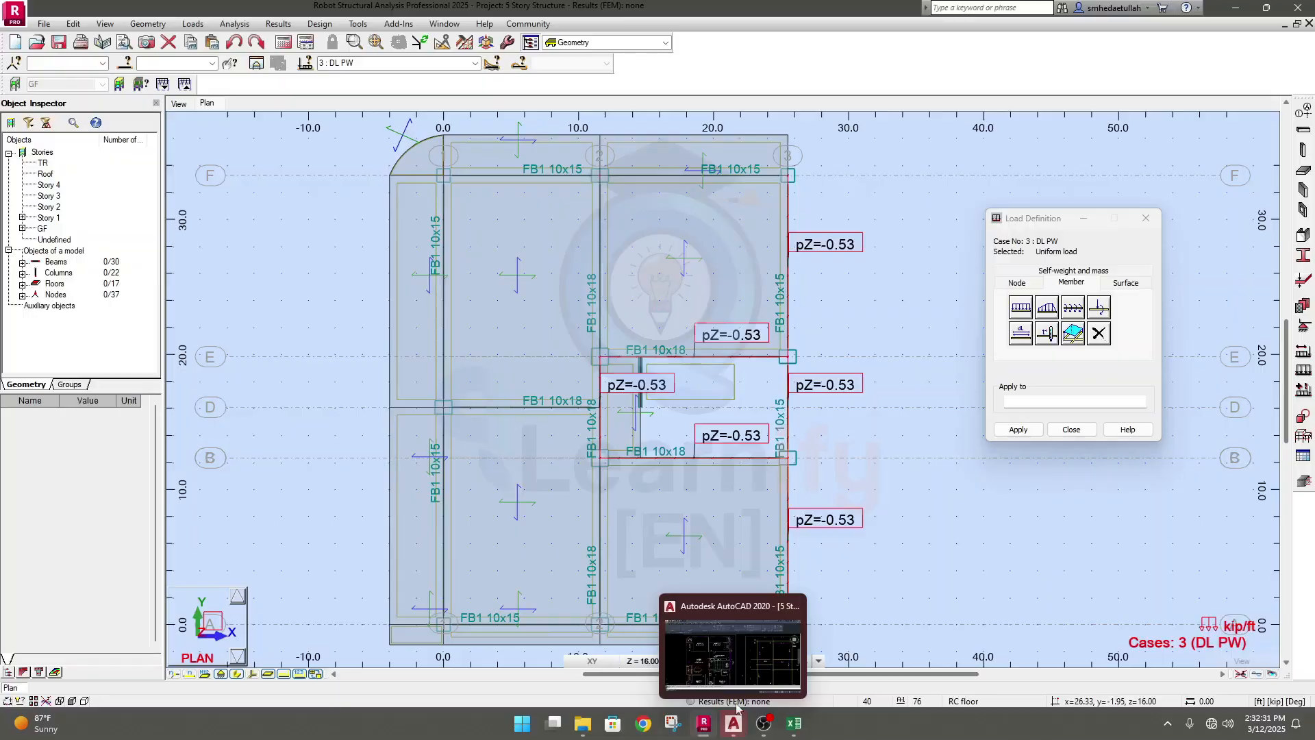
# Step: Check the AutoCAD wall layout and, back in Robot, apply the DL PW line load to the outer two grid 2 beams and the grid 1 D–F beam
pyautogui.click(768, 625)
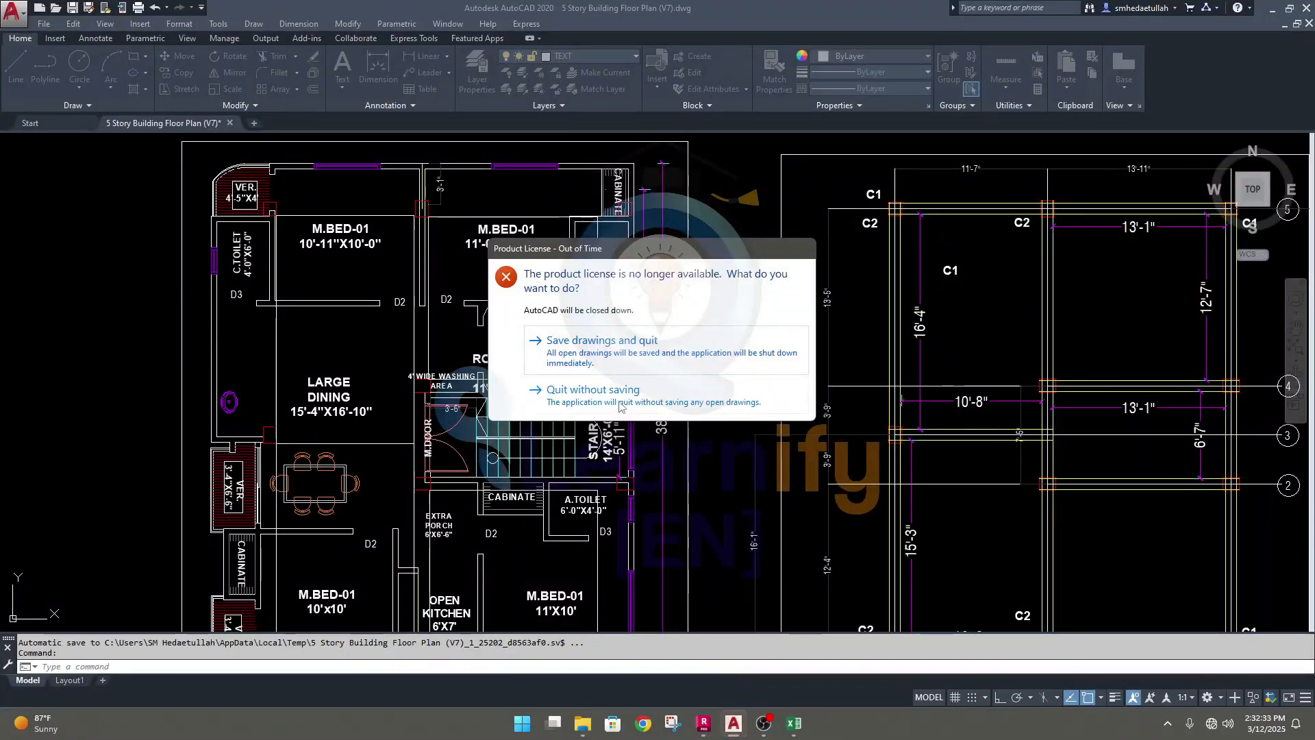
pyautogui.moveTo(598, 255)
pyautogui.mouseDown()
pyautogui.moveTo(926, 137)
pyautogui.moveTo(983, 164)
pyautogui.mouseUp()
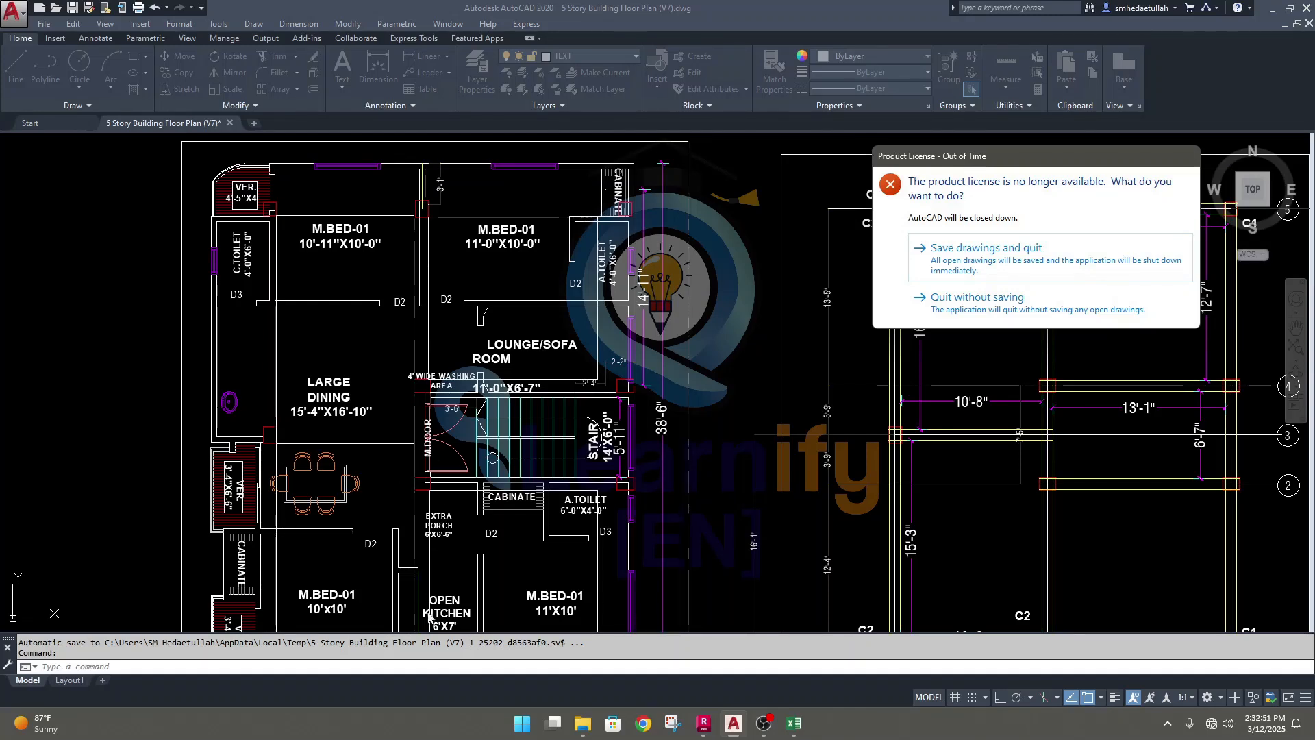
pyautogui.click(705, 725)
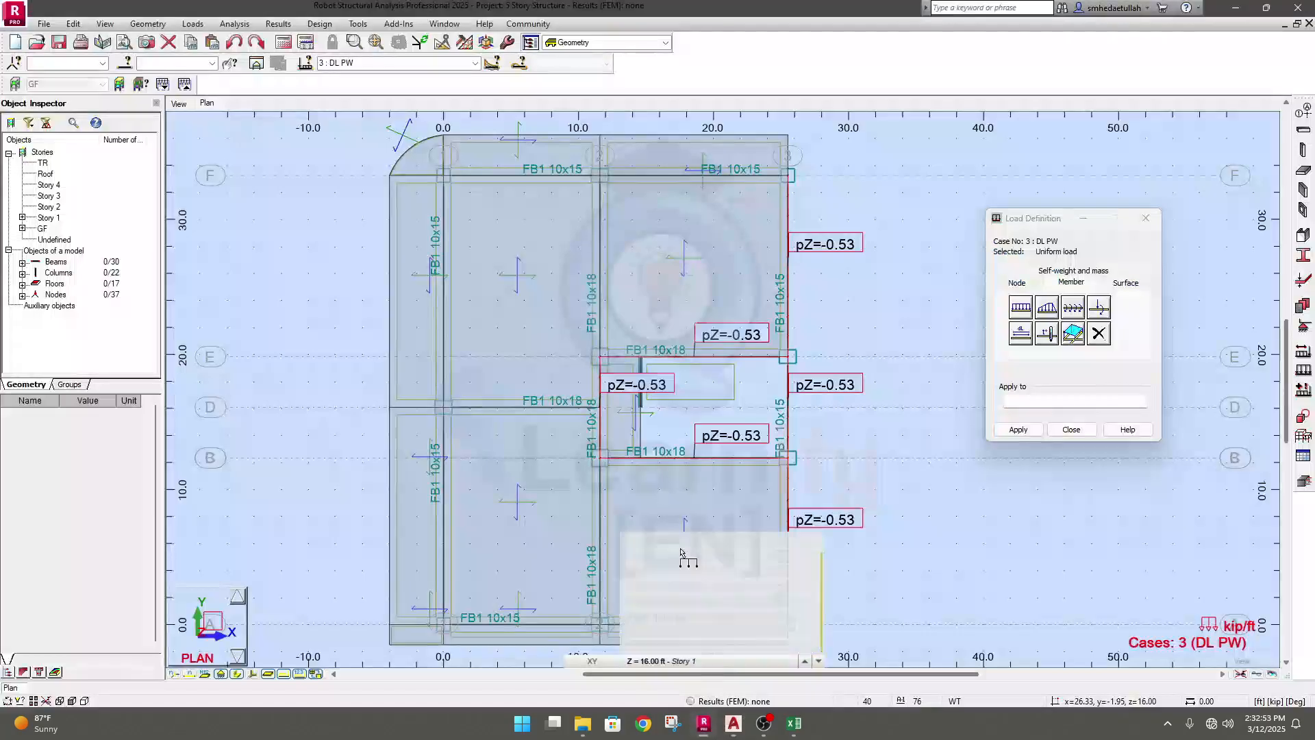
pyautogui.click(600, 531)
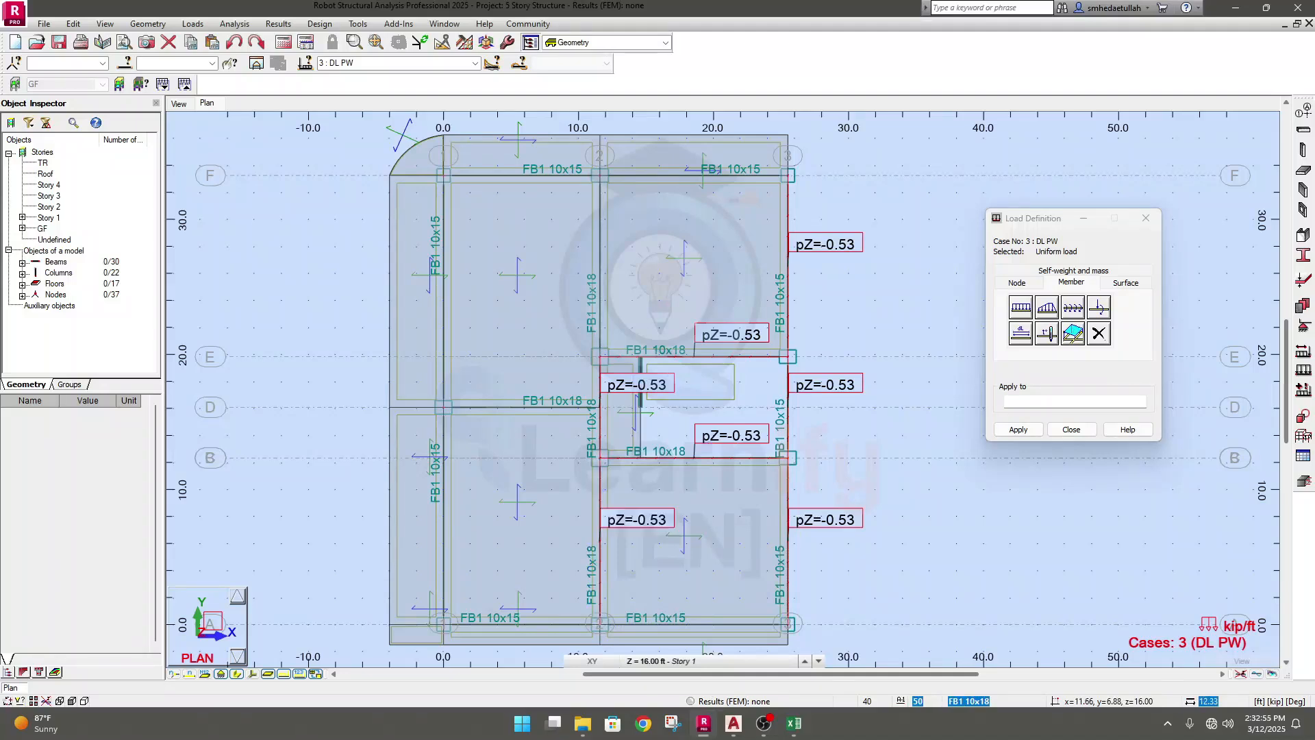
pyautogui.click(597, 330)
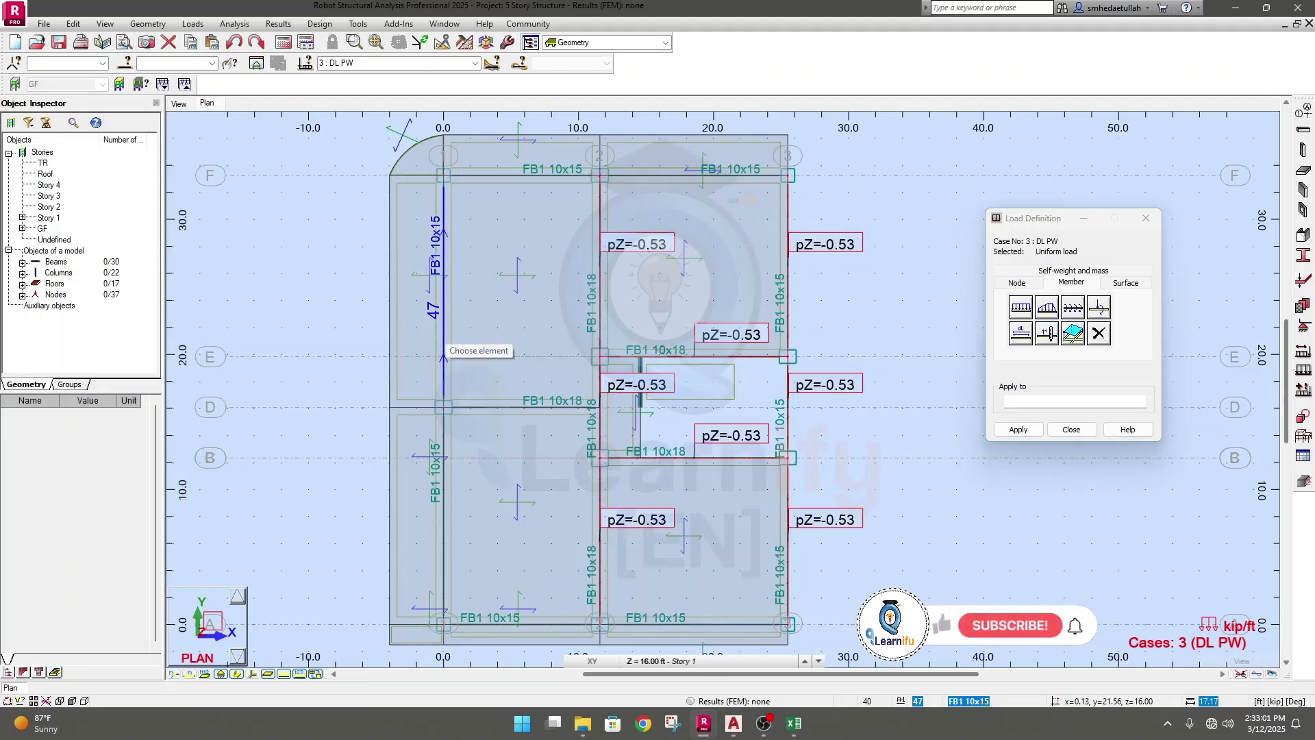
pyautogui.click(444, 344)
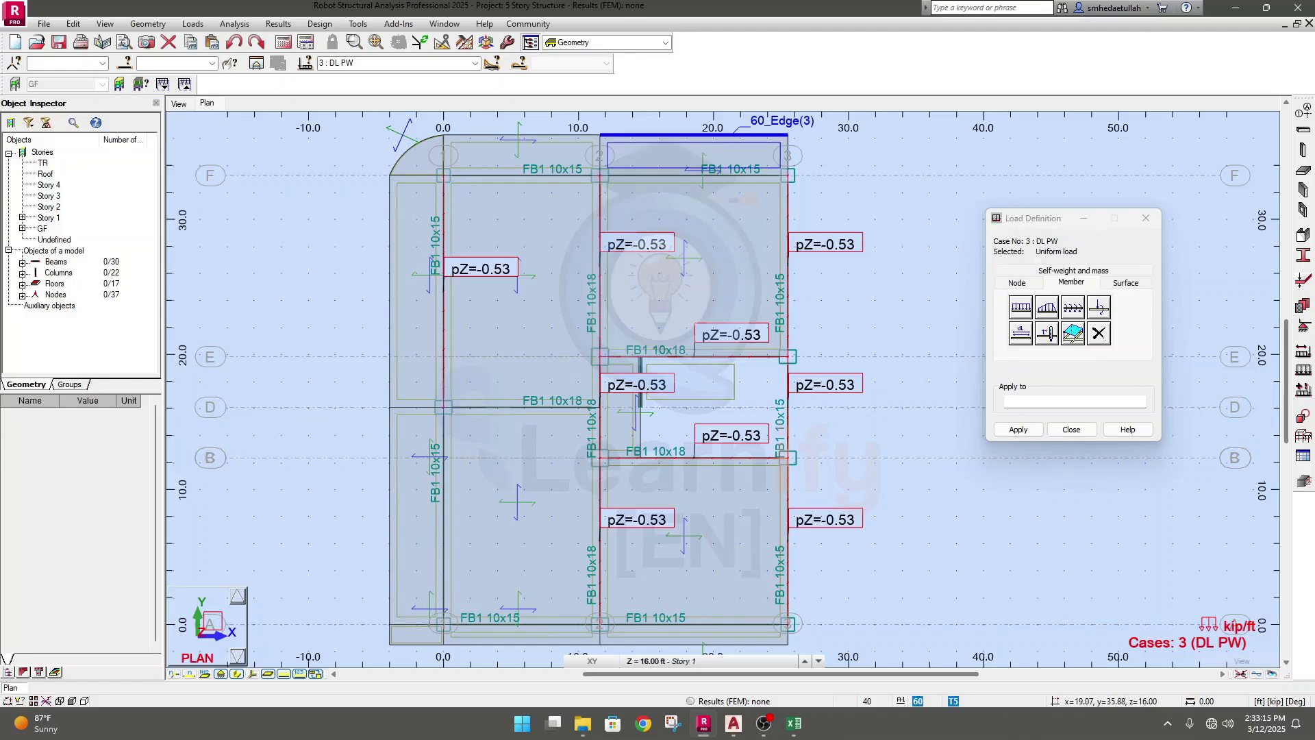
# Step: Open the uniform planar load definition for the DL PW case
pyautogui.moveTo(887, 211); pyautogui.dragTo(841, 282, button='middle')
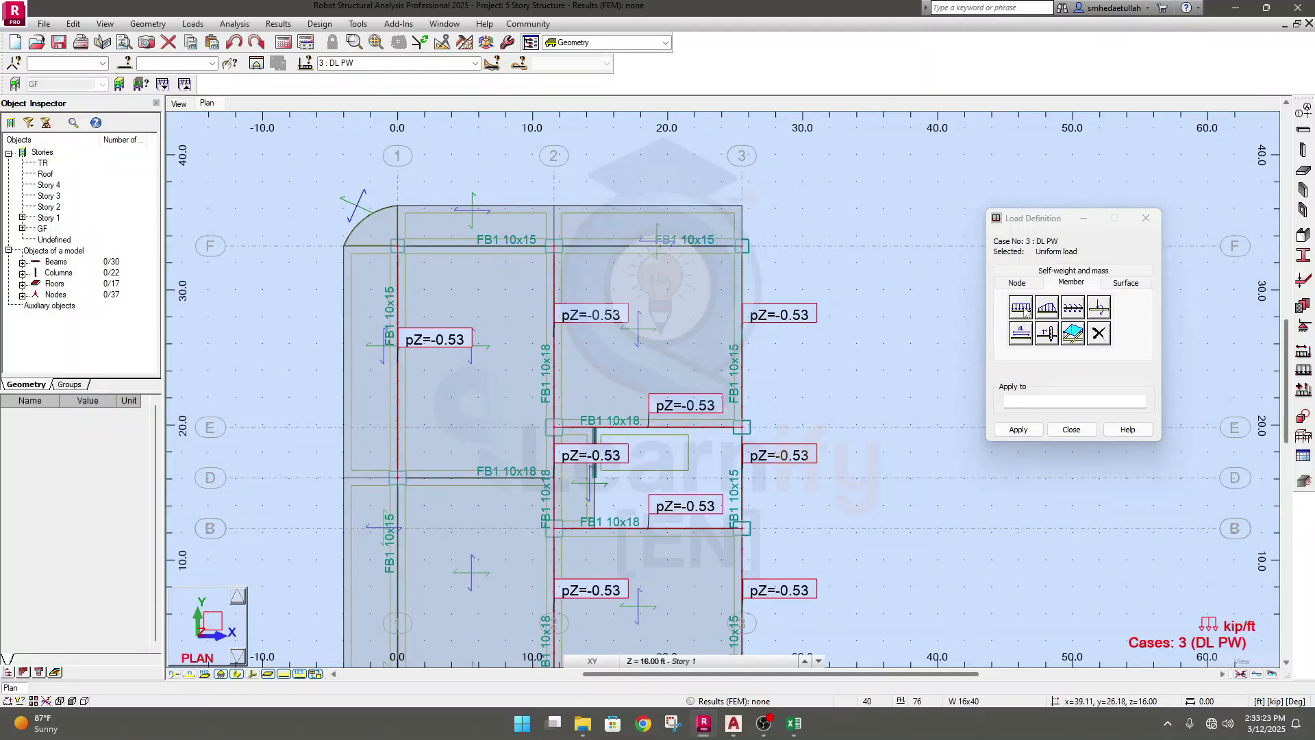
pyautogui.click(1118, 284)
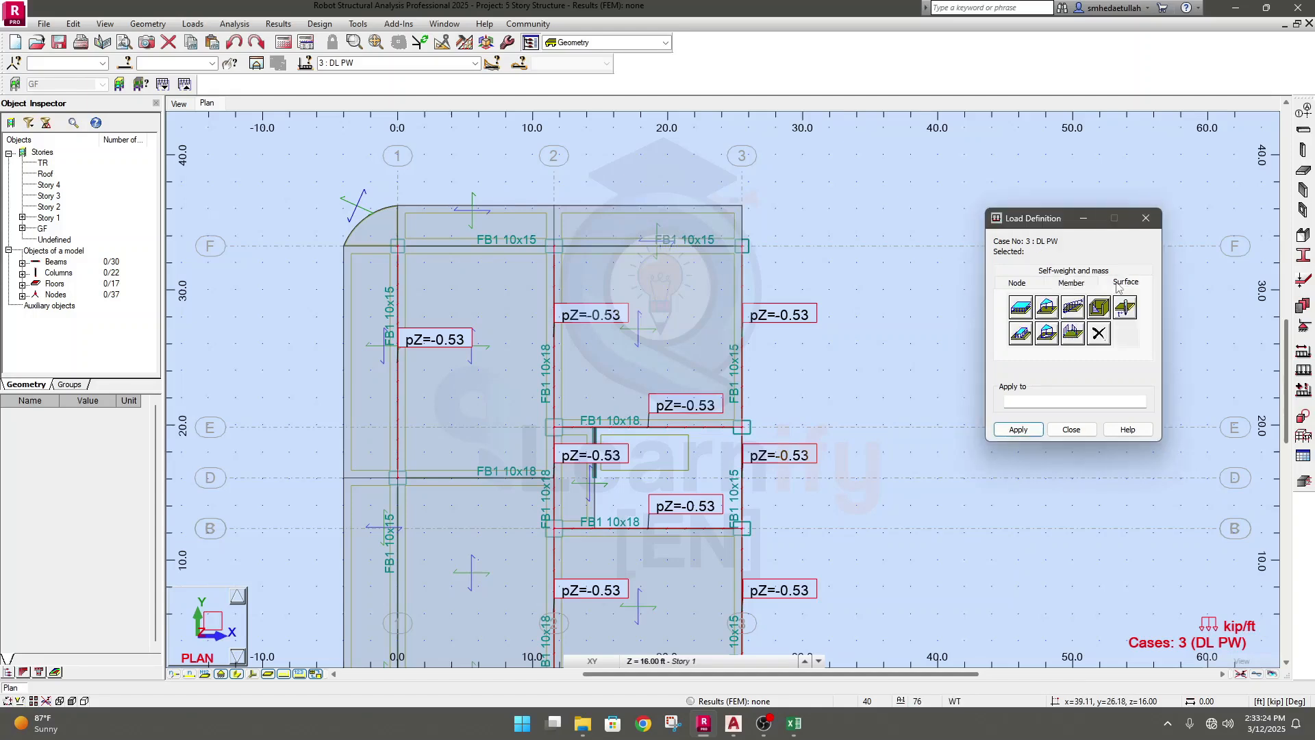
pyautogui.click(1022, 307)
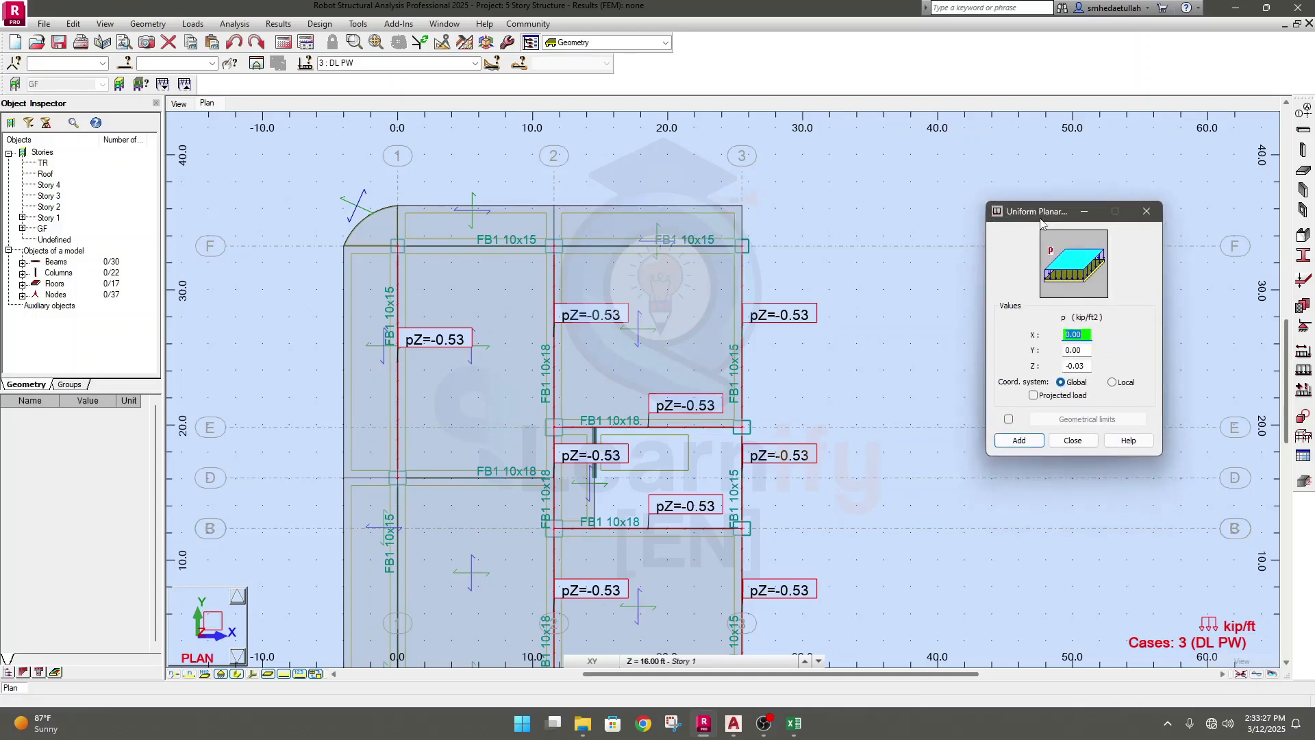
# Step: Switch to the Excel partition wall load calculation and check the wall length and height inputs
pyautogui.moveTo(707, 737)
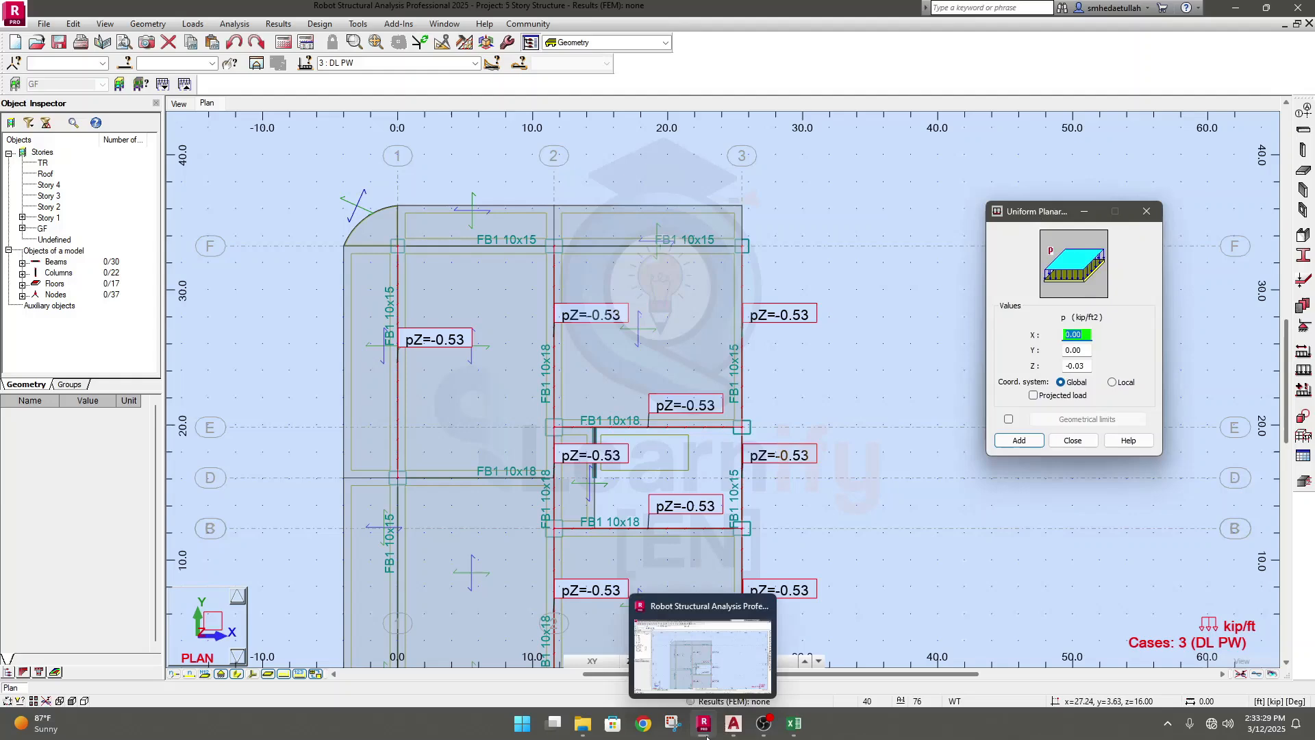
pyautogui.click(766, 626)
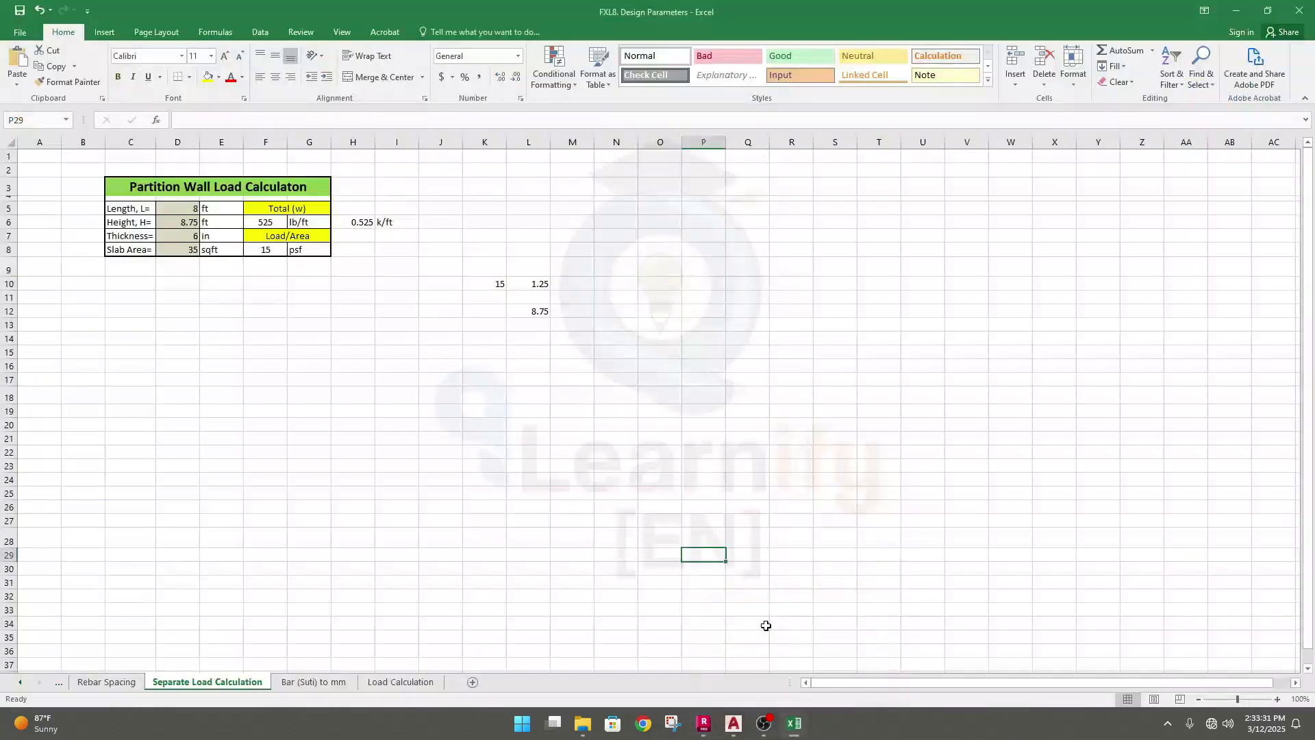
pyautogui.click(181, 208)
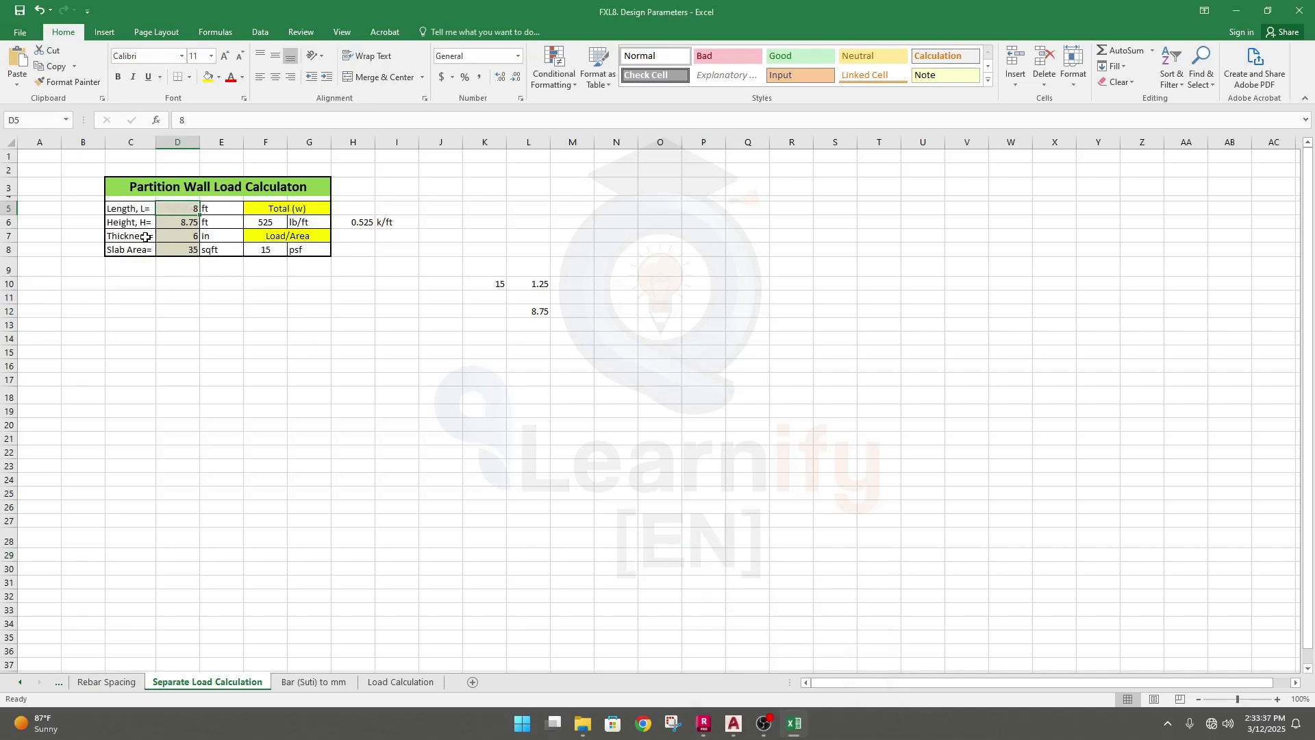
pyautogui.click(183, 218)
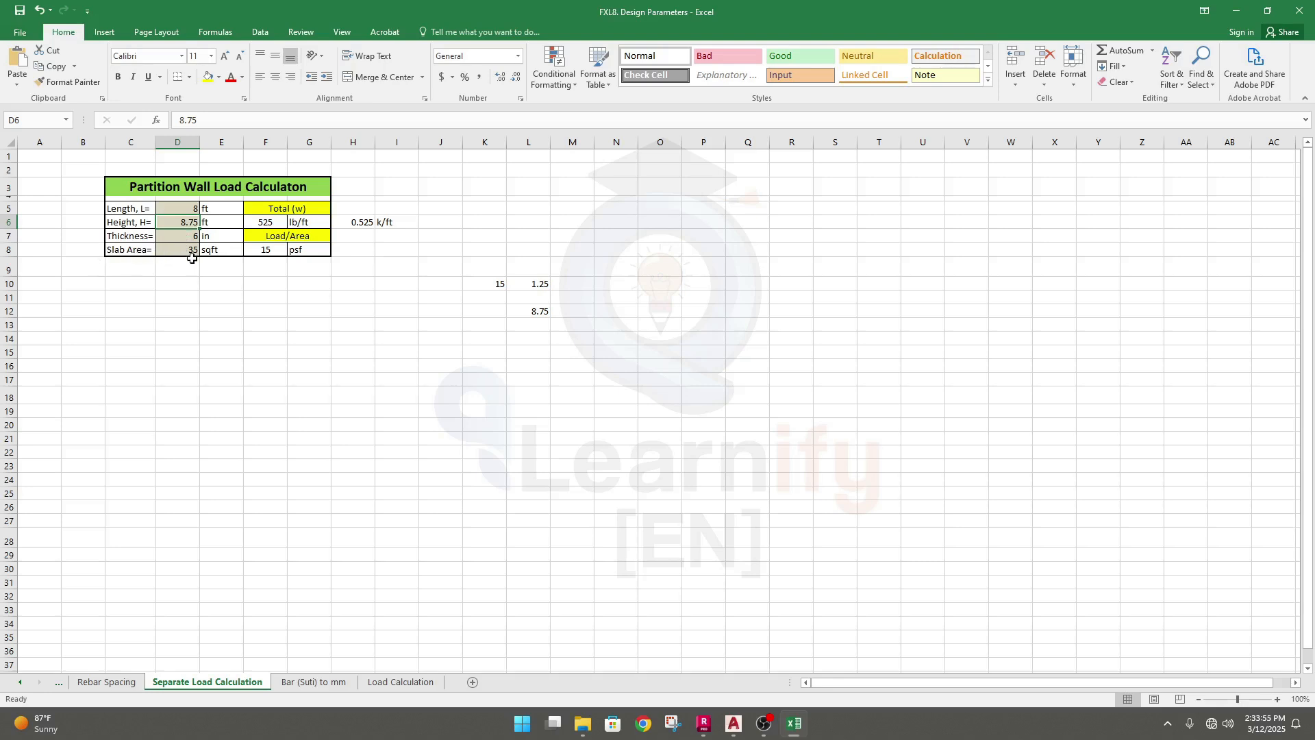
# Step: Switch to the AutoCAD floor plan and examine the wall between M.BED-01 and the large dining area
pyautogui.click(928, 736)
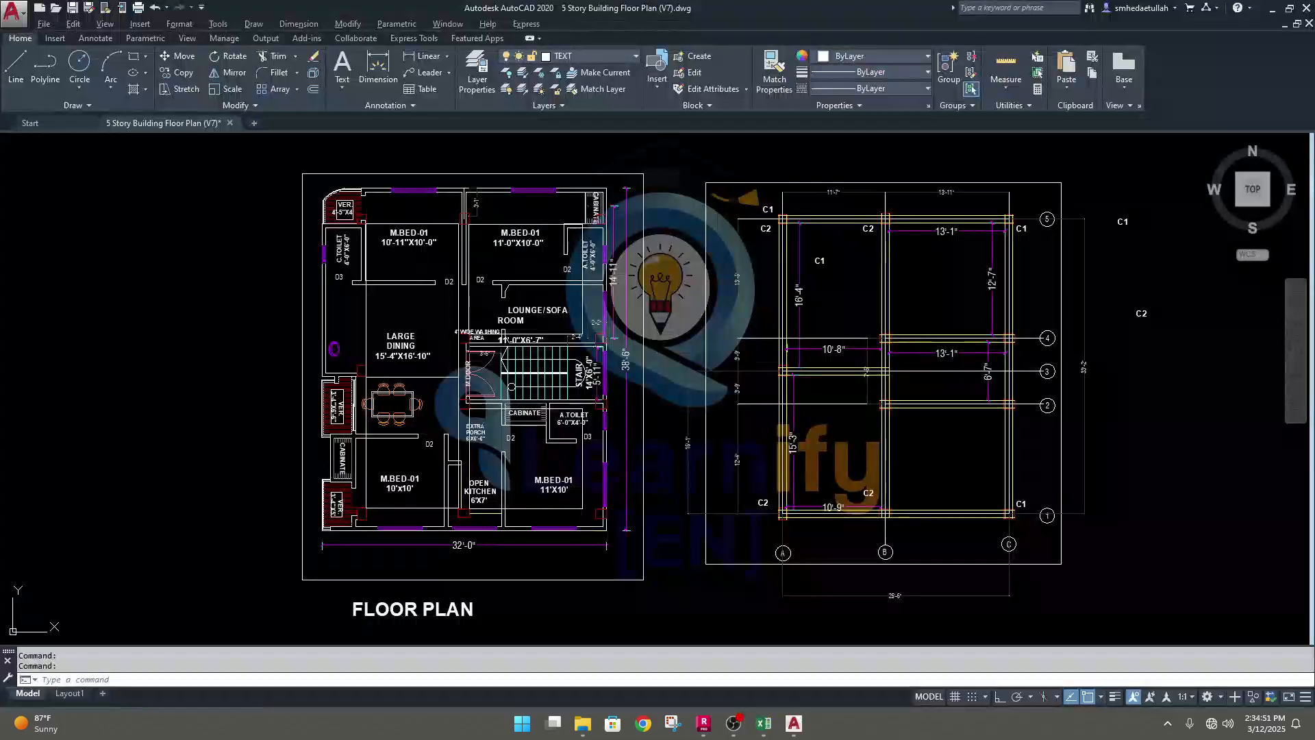
pyautogui.scroll(4, 374, 288)
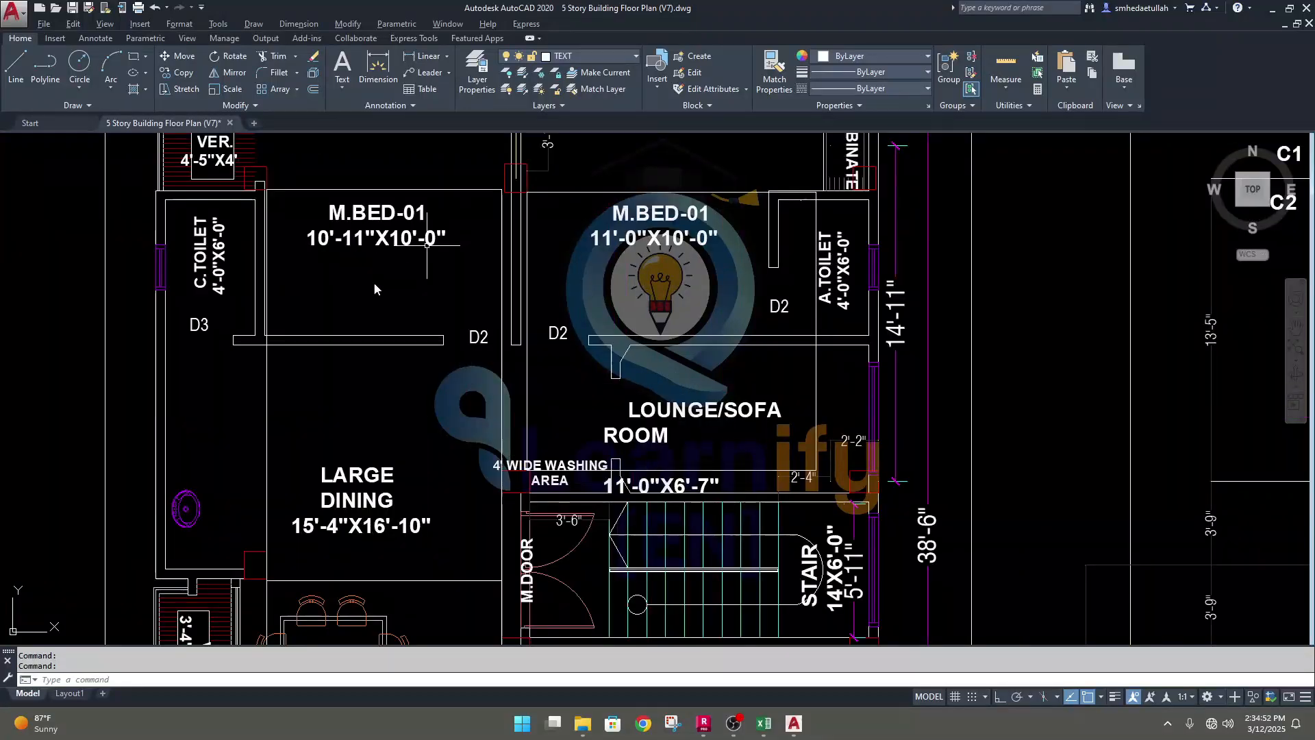
pyautogui.moveTo(375, 288); pyautogui.dragTo(414, 245, button='middle')
pyautogui.click(425, 56)
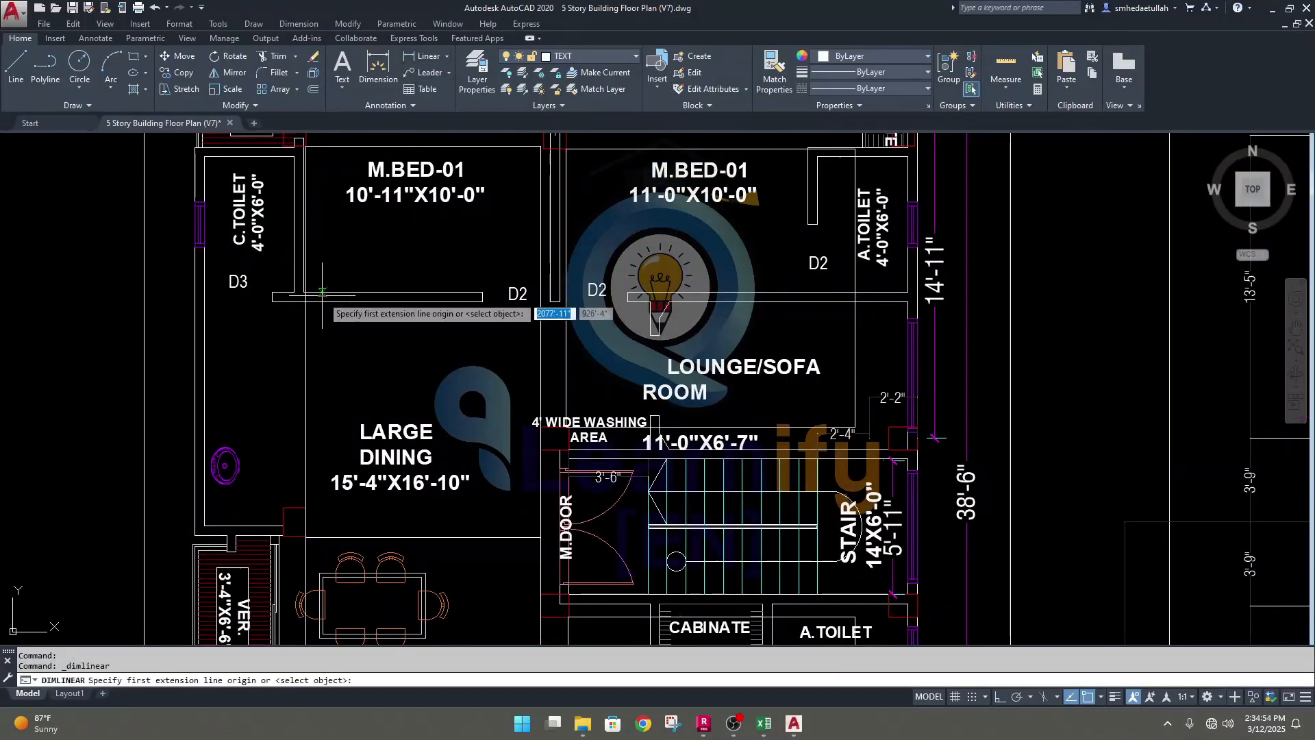
pyautogui.click(305, 293)
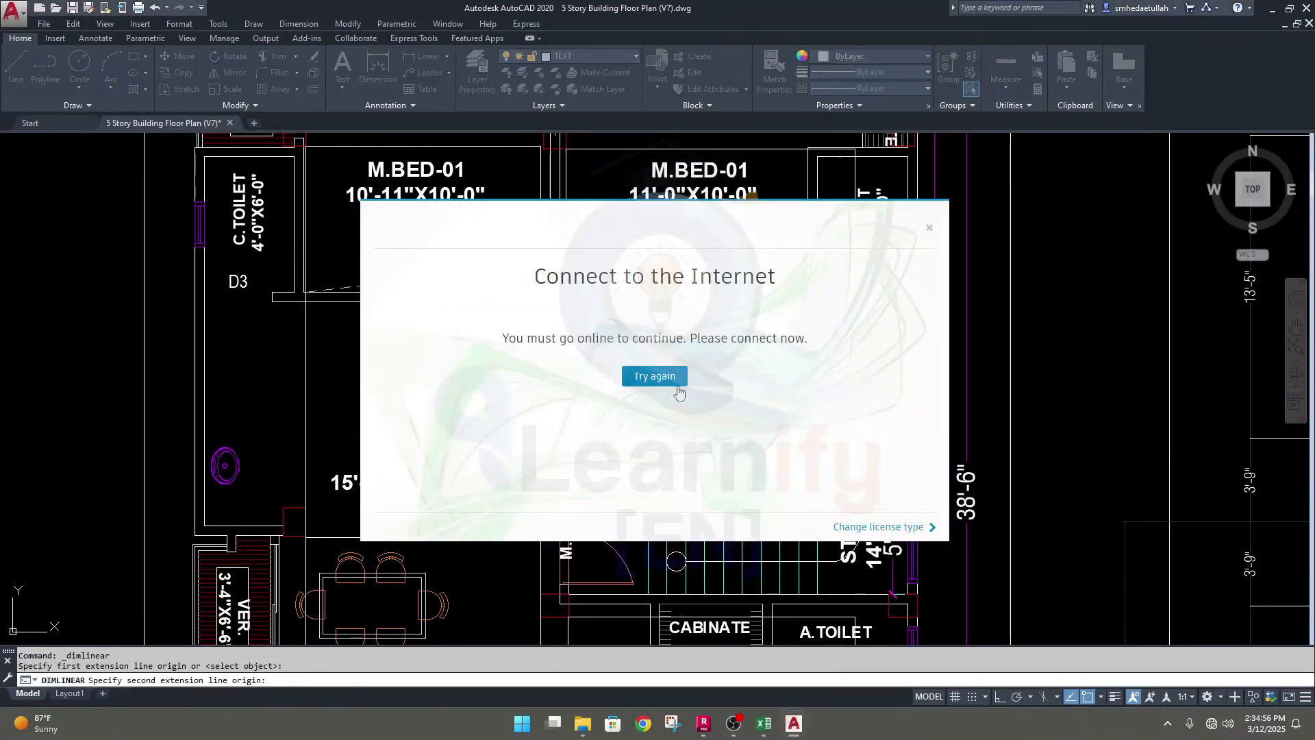
pyautogui.click(678, 389)
pyautogui.click(929, 228)
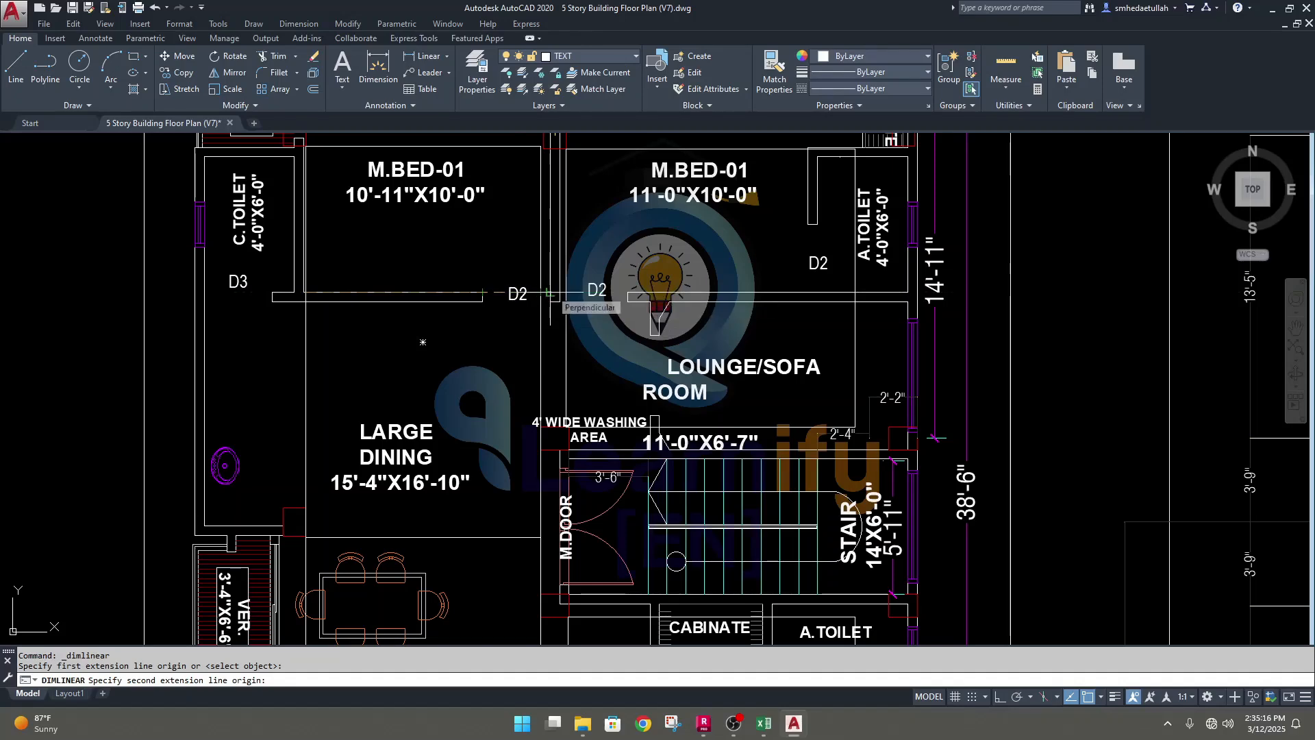
pyautogui.scroll(3, 548, 295)
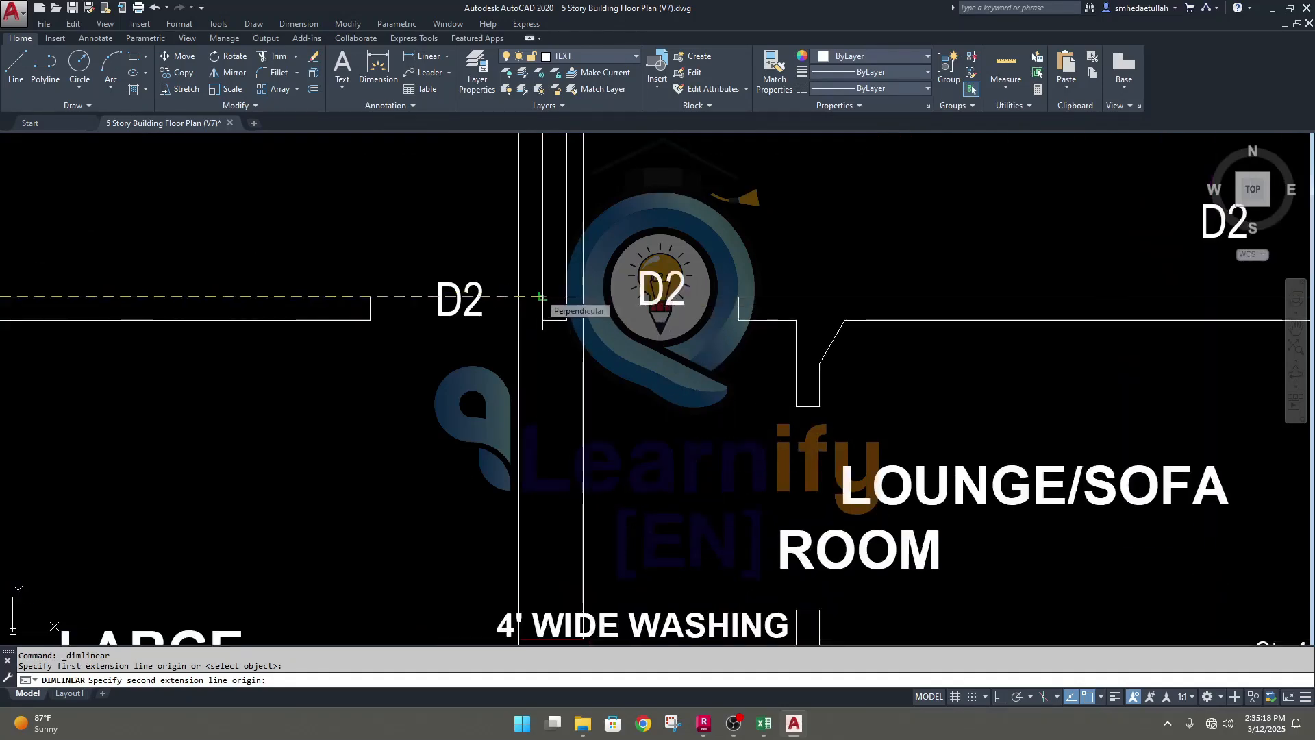
pyautogui.scroll(-3, 452, 336)
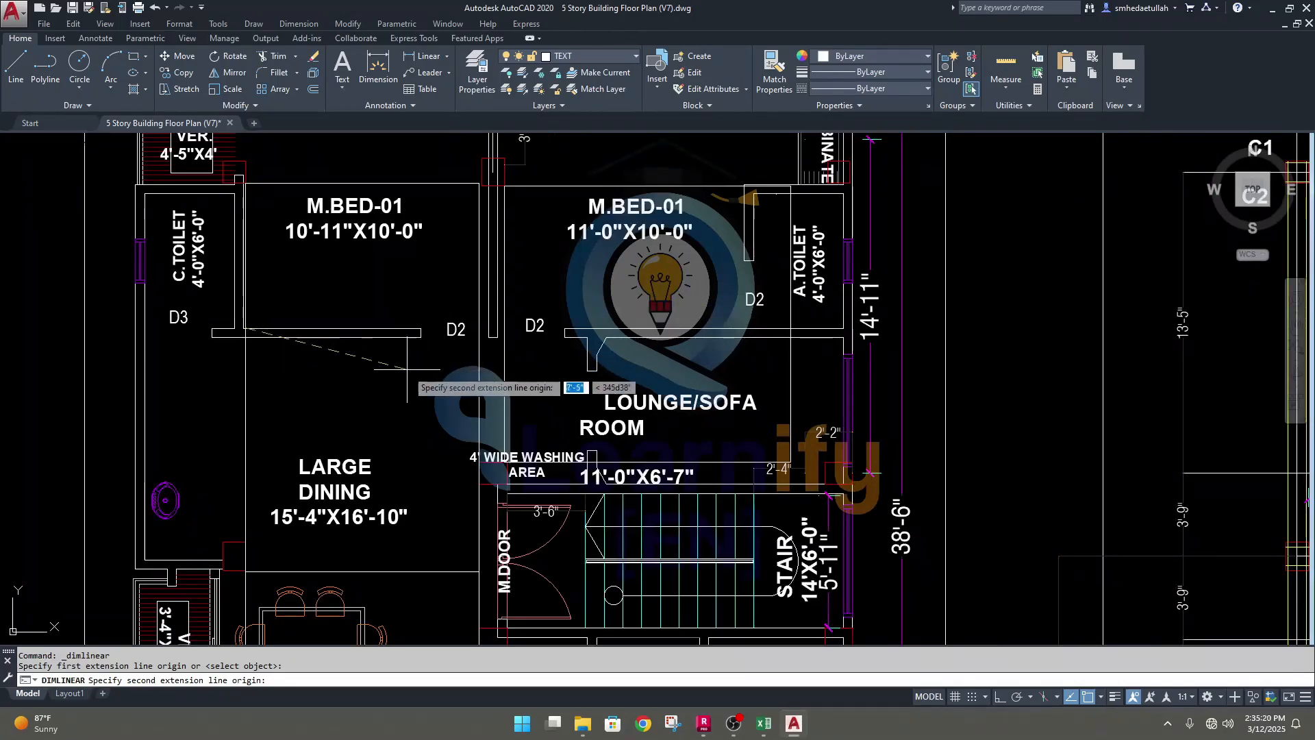
pyautogui.press('Escape')
# Step: Erase the existing rectangle around the 10'-11"X10'-0" M.BED-01 and the large dining area
pyautogui.scroll(-3, 417, 361)
pyautogui.moveTo(418, 361); pyautogui.dragTo(422, 344, button='middle')
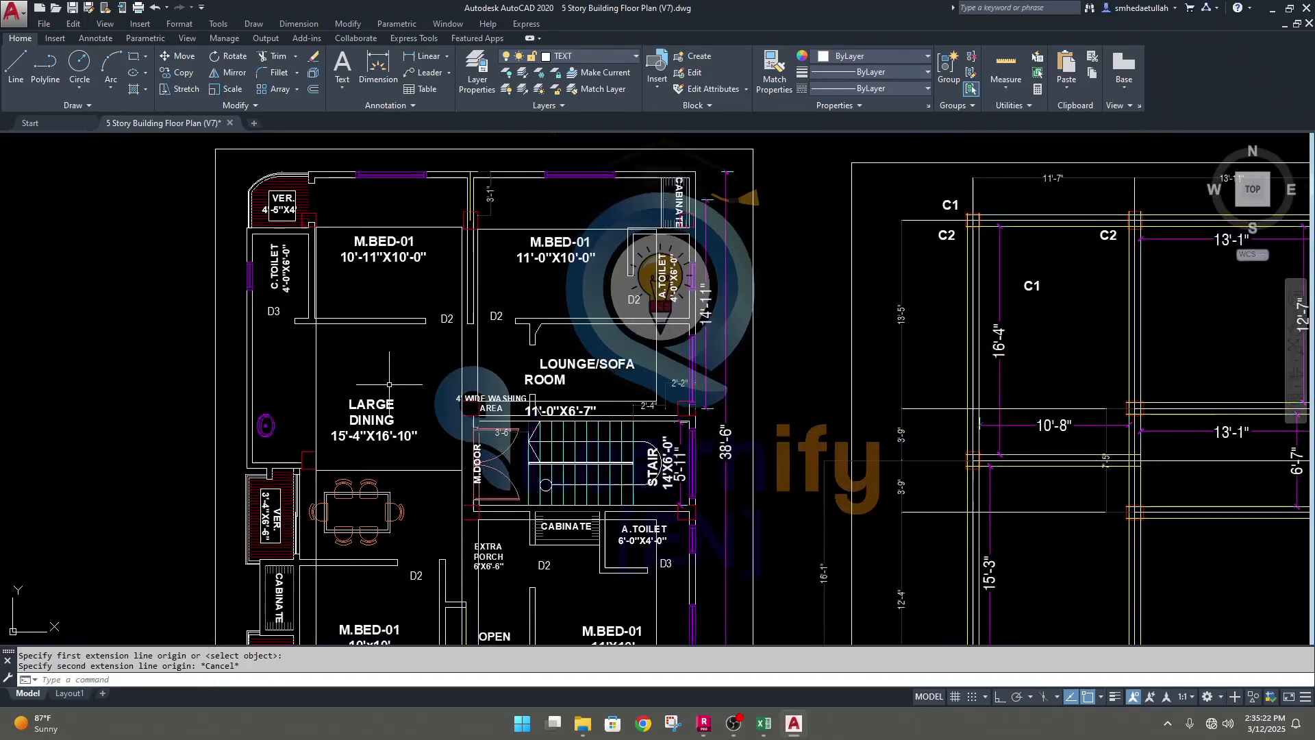
pyautogui.click(315, 386)
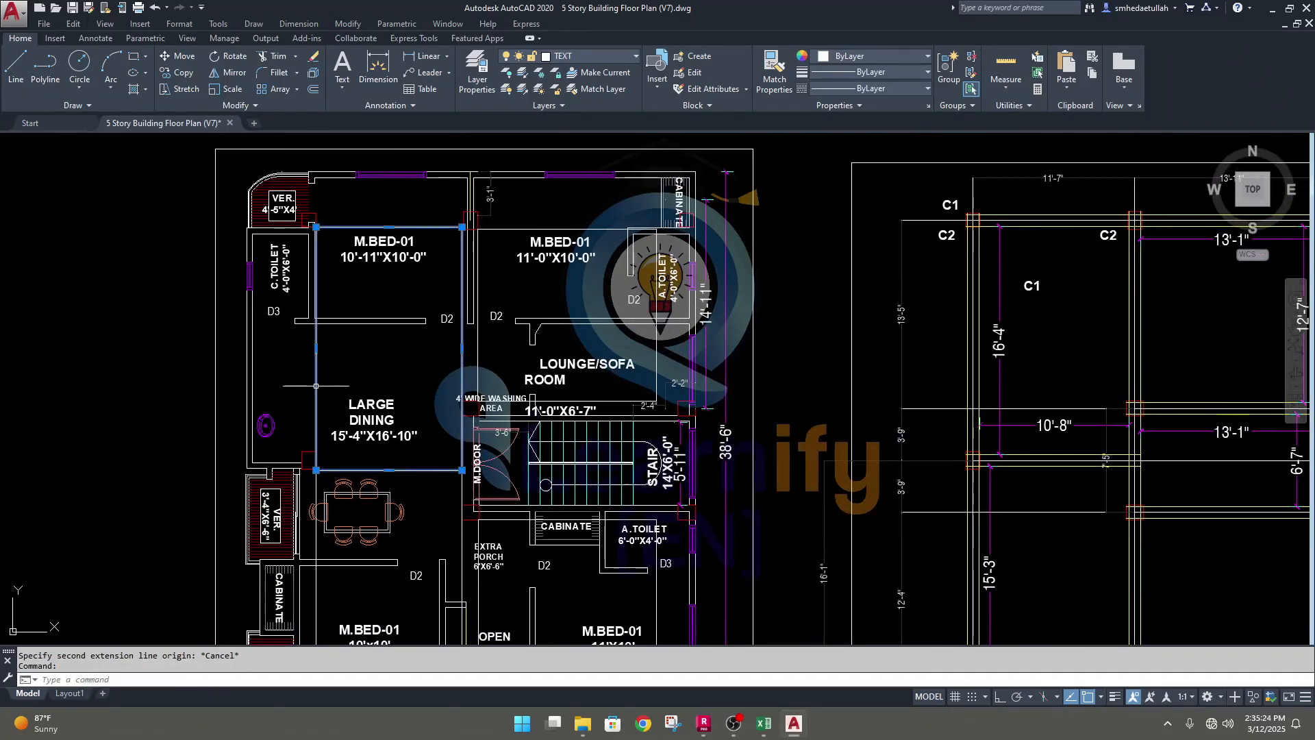
pyautogui.press('Delete')
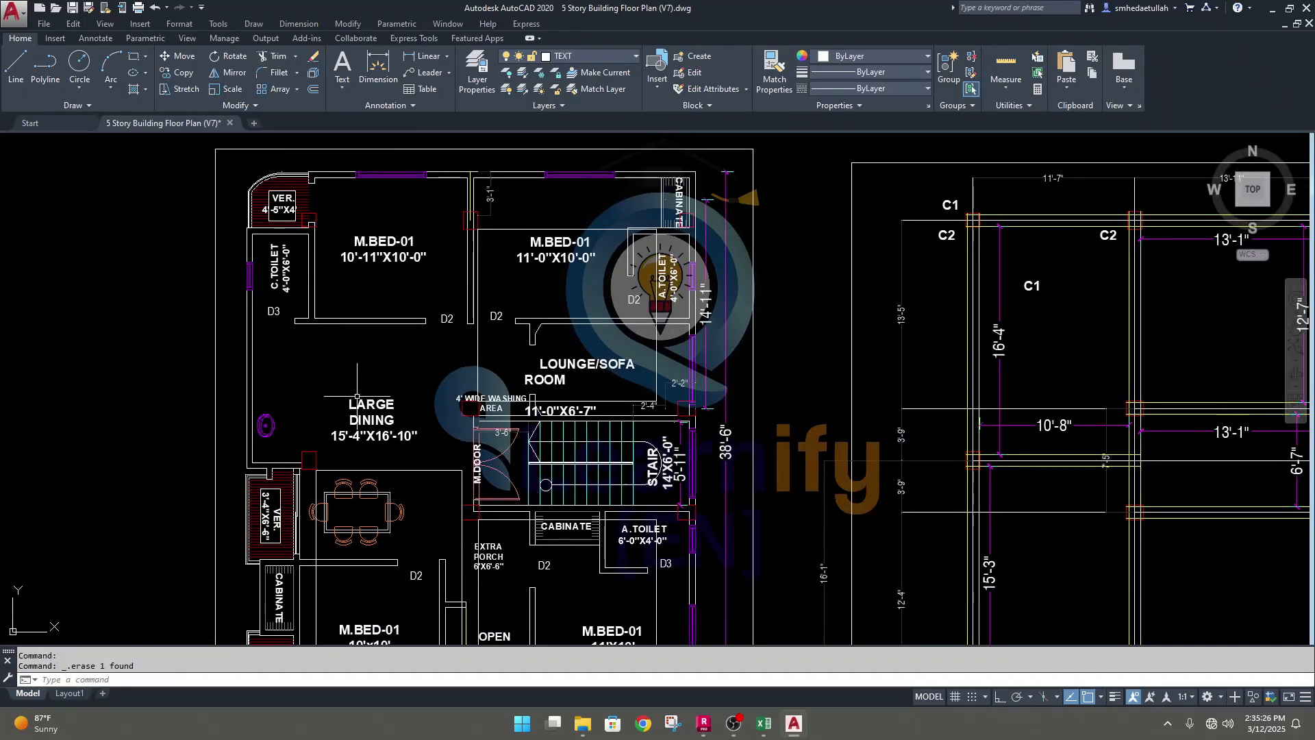
# Step: Draw a rectangle about 10'-7" by 16' over the slab panel covering the 10'-11"X10'-0" M.BED-01 and the large dining area
pyautogui.moveTo(308, 358); pyautogui.dragTo(294, 357, button='middle')
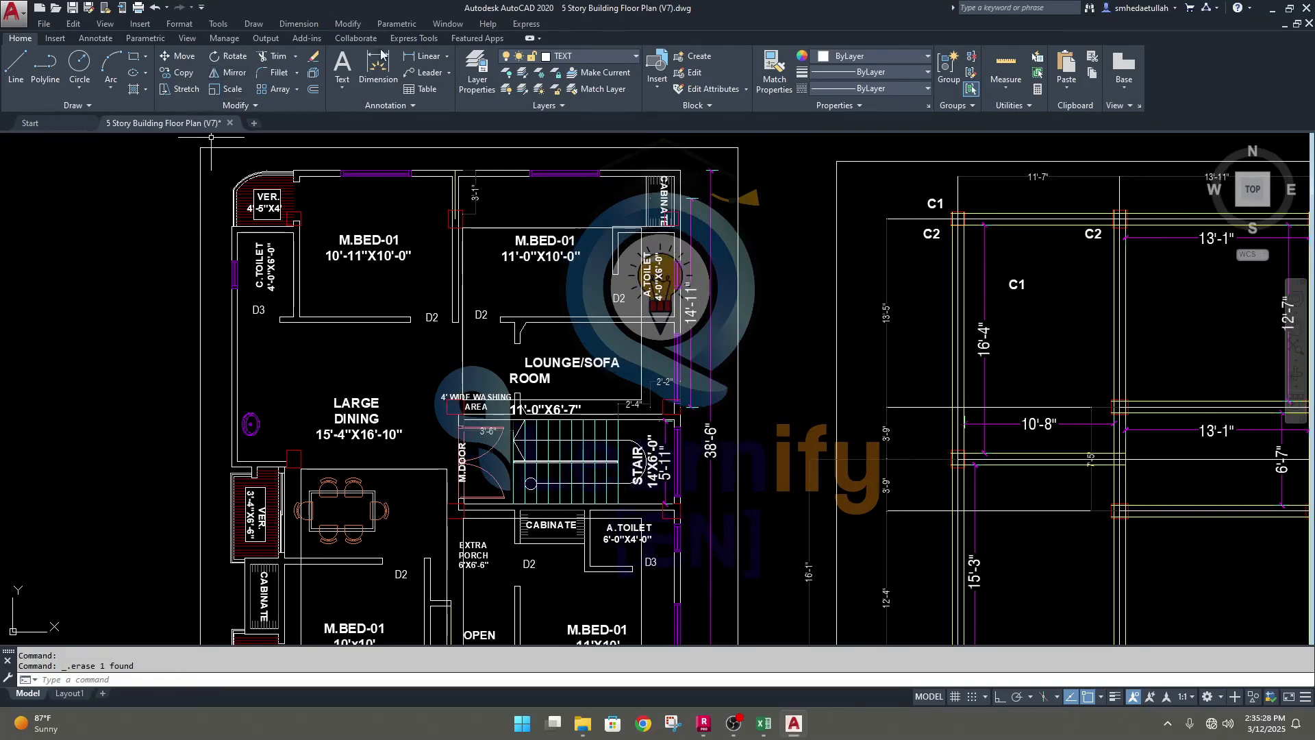
pyautogui.click(133, 56)
pyautogui.scroll(5, 295, 216)
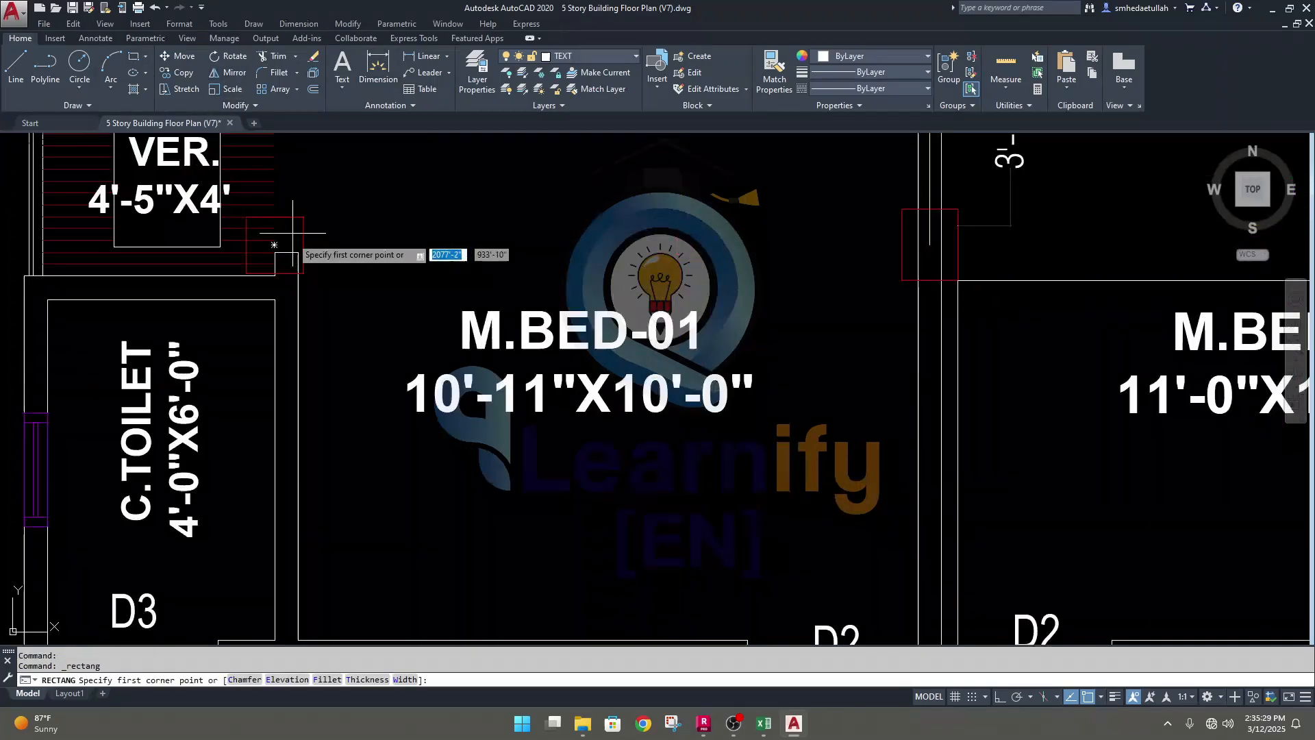
pyautogui.click(297, 277)
pyautogui.scroll(-5, 343, 326)
pyautogui.scroll(6, 575, 459)
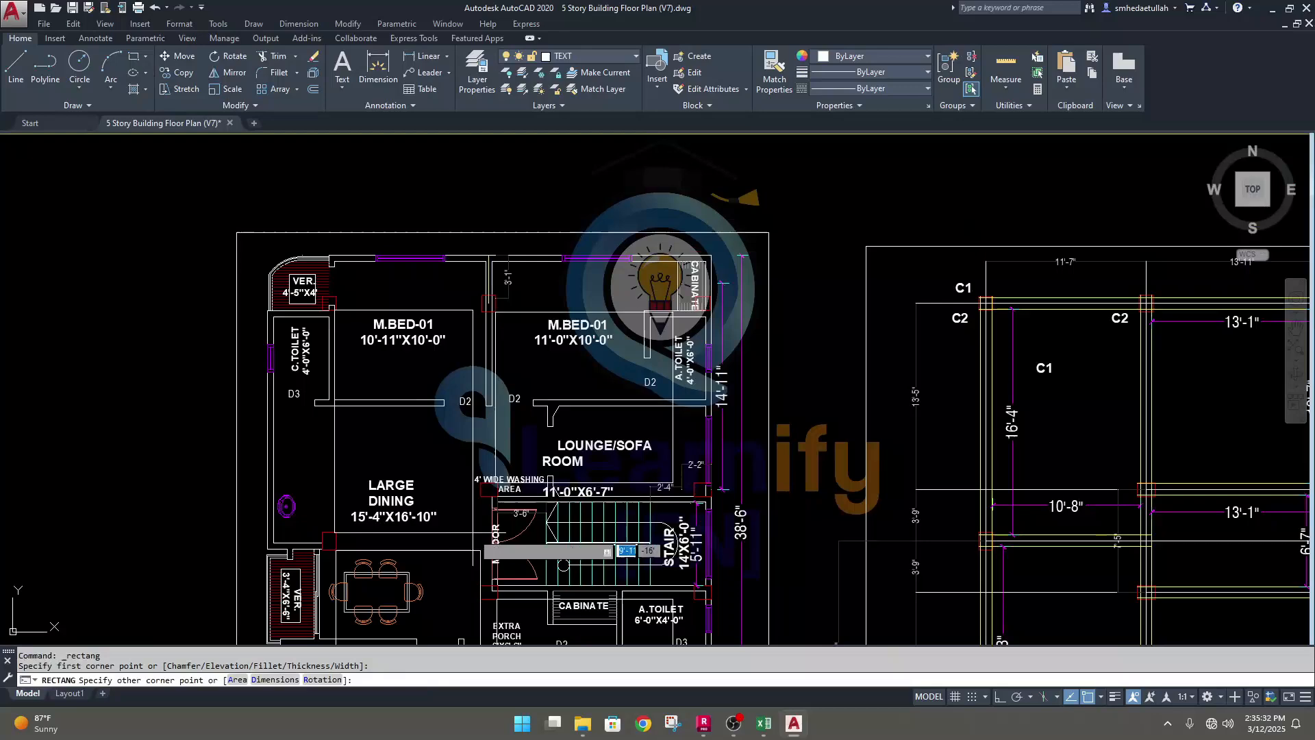
pyautogui.scroll(-4, 685, 452)
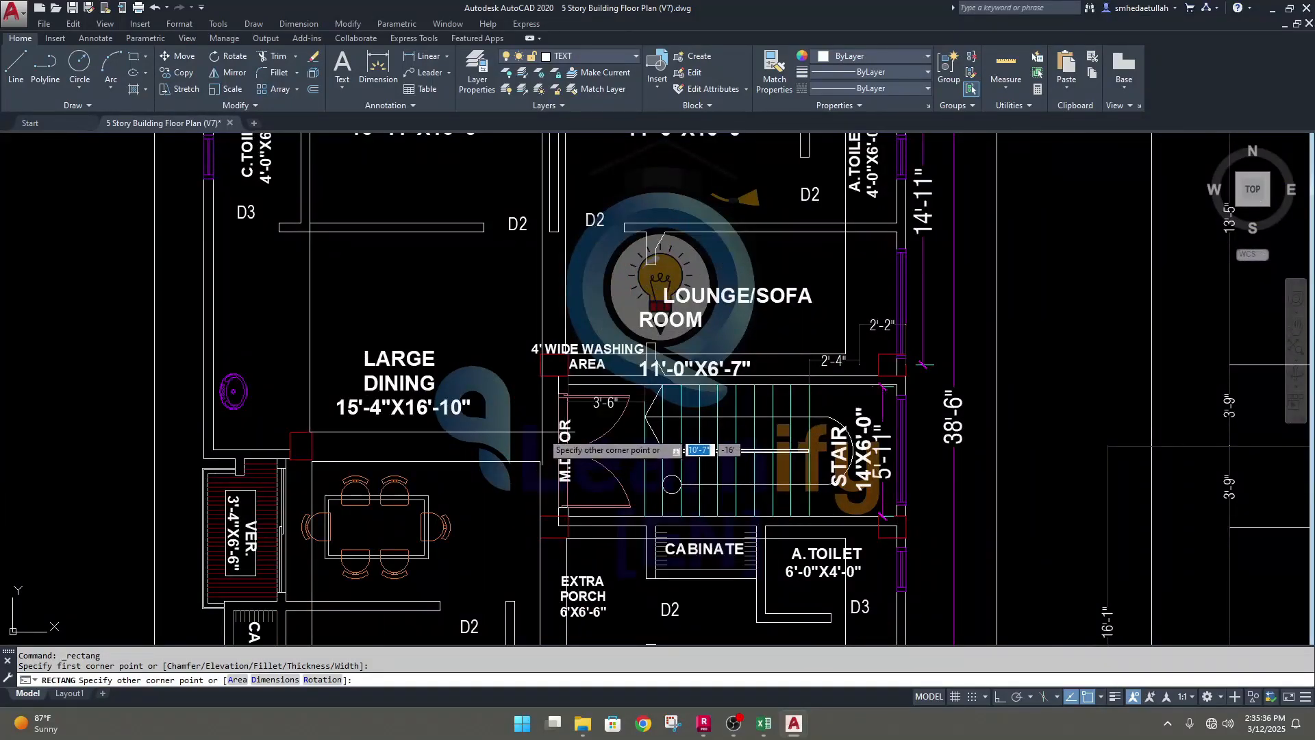
pyautogui.click(542, 433)
pyautogui.scroll(-2, 497, 404)
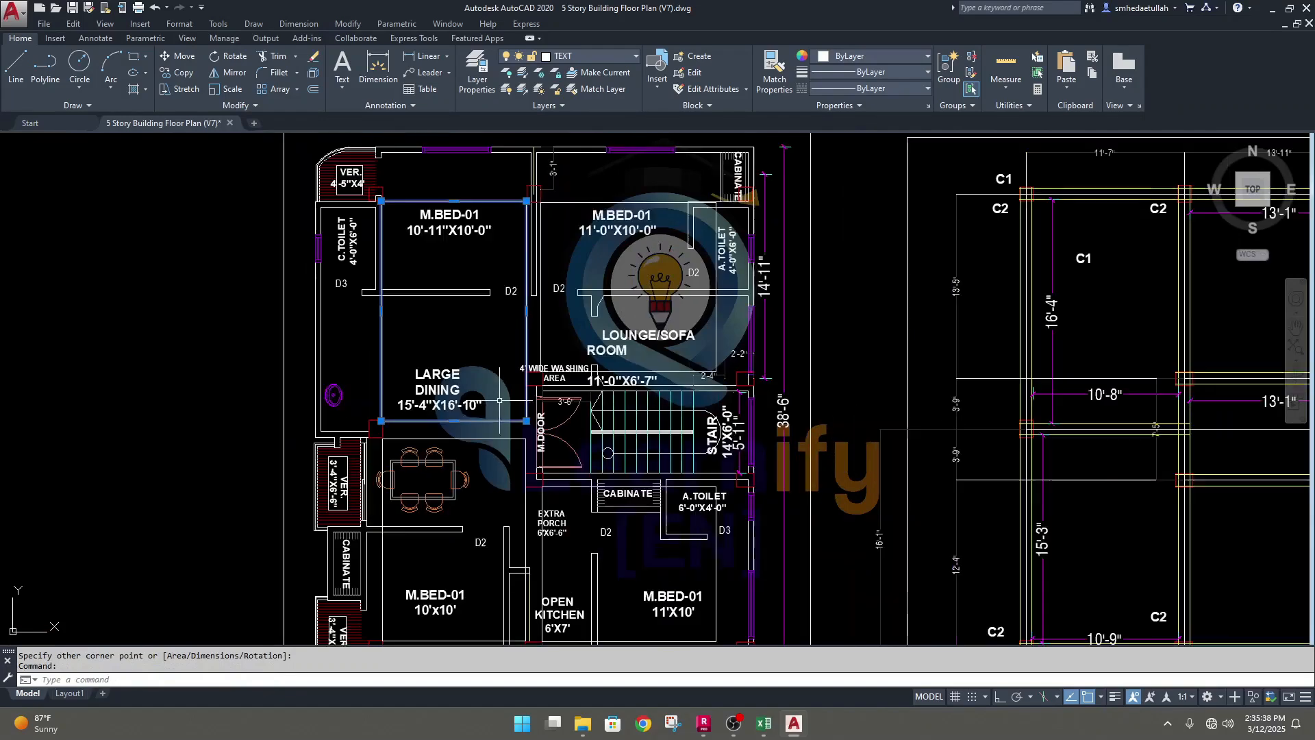
# Step: Open the properties of the slab panel rectangle and read its area
pyautogui.click(381, 344)
pyautogui.rightClick(381, 345)
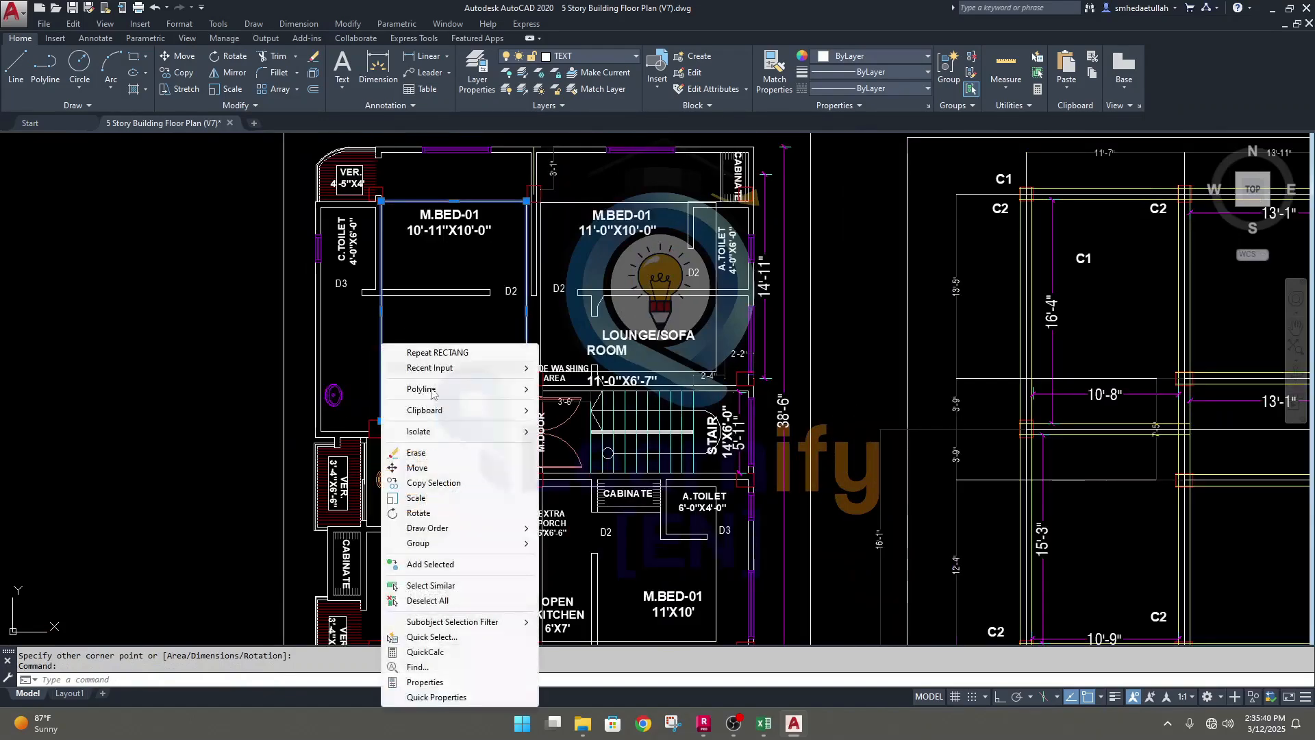
pyautogui.click(438, 675)
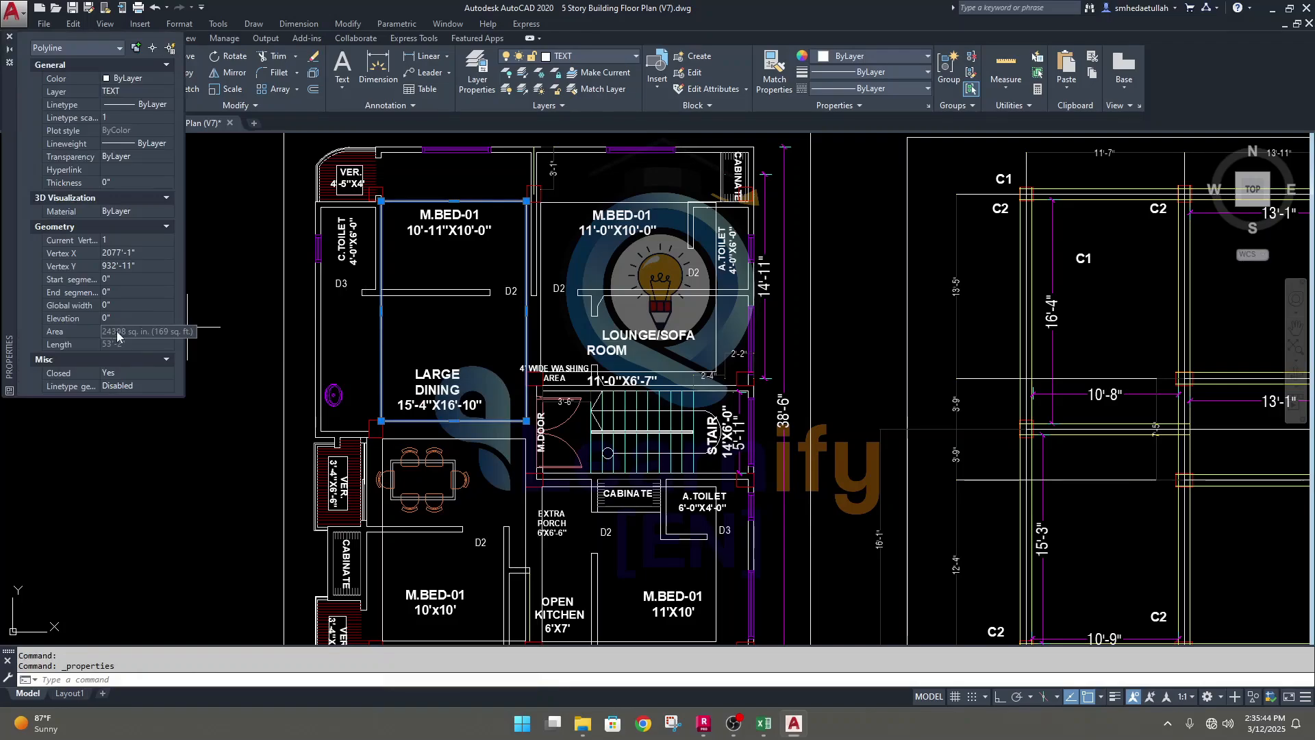
# Step: Switch to the Excel partition wall load calculation and set the slab area to 169 sqft
pyautogui.click(763, 734)
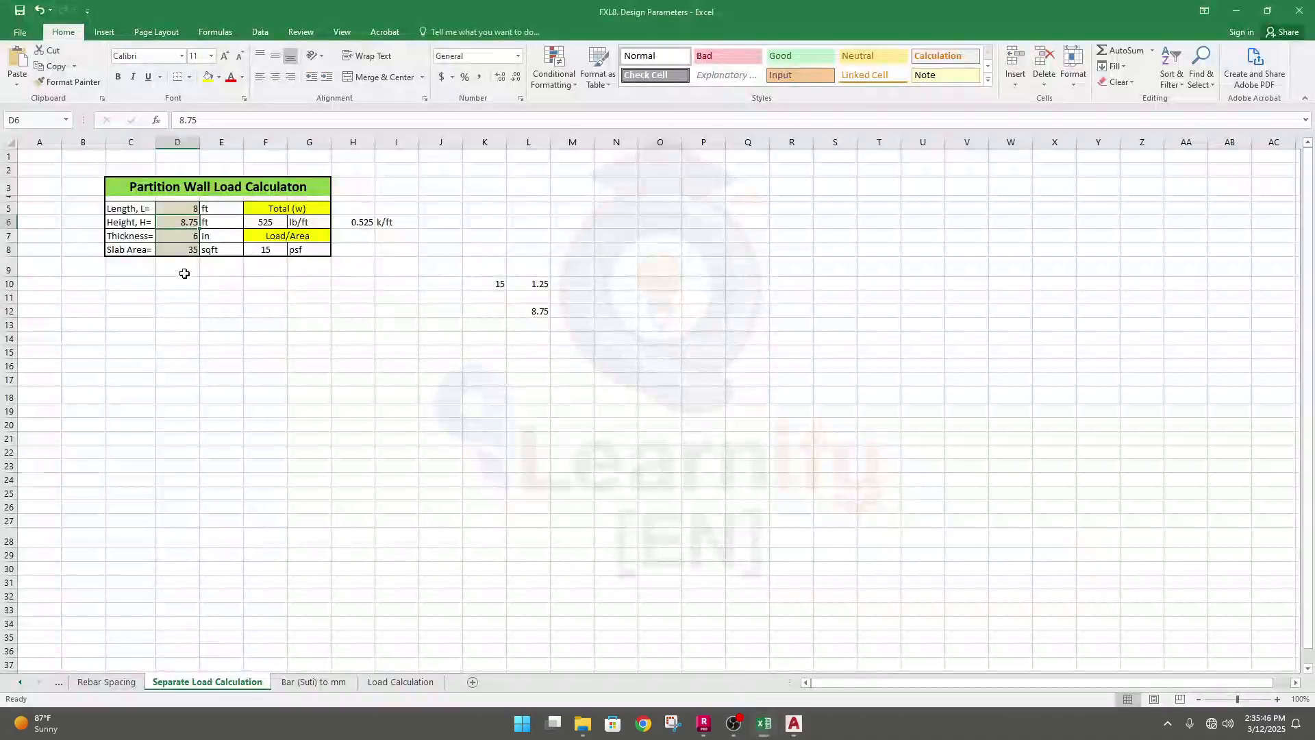
pyautogui.click(173, 249)
pyautogui.write('169')
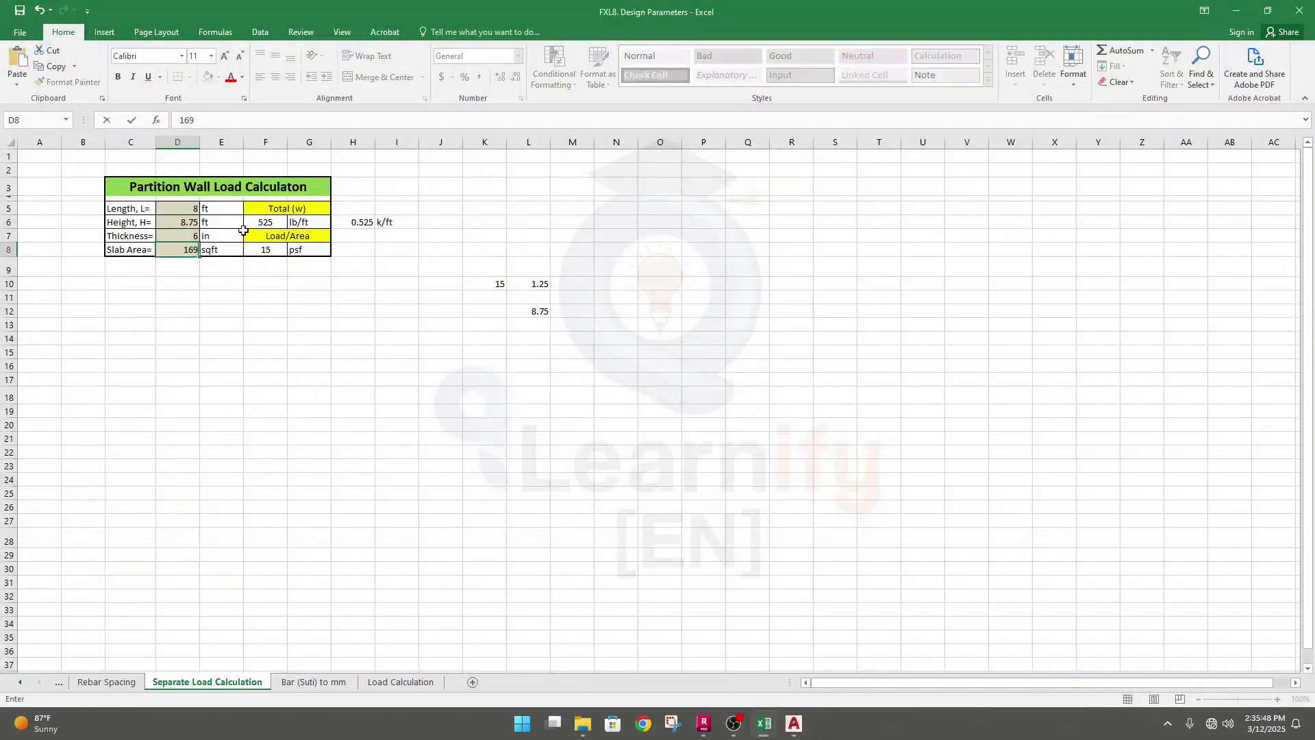
pyautogui.click(197, 223)
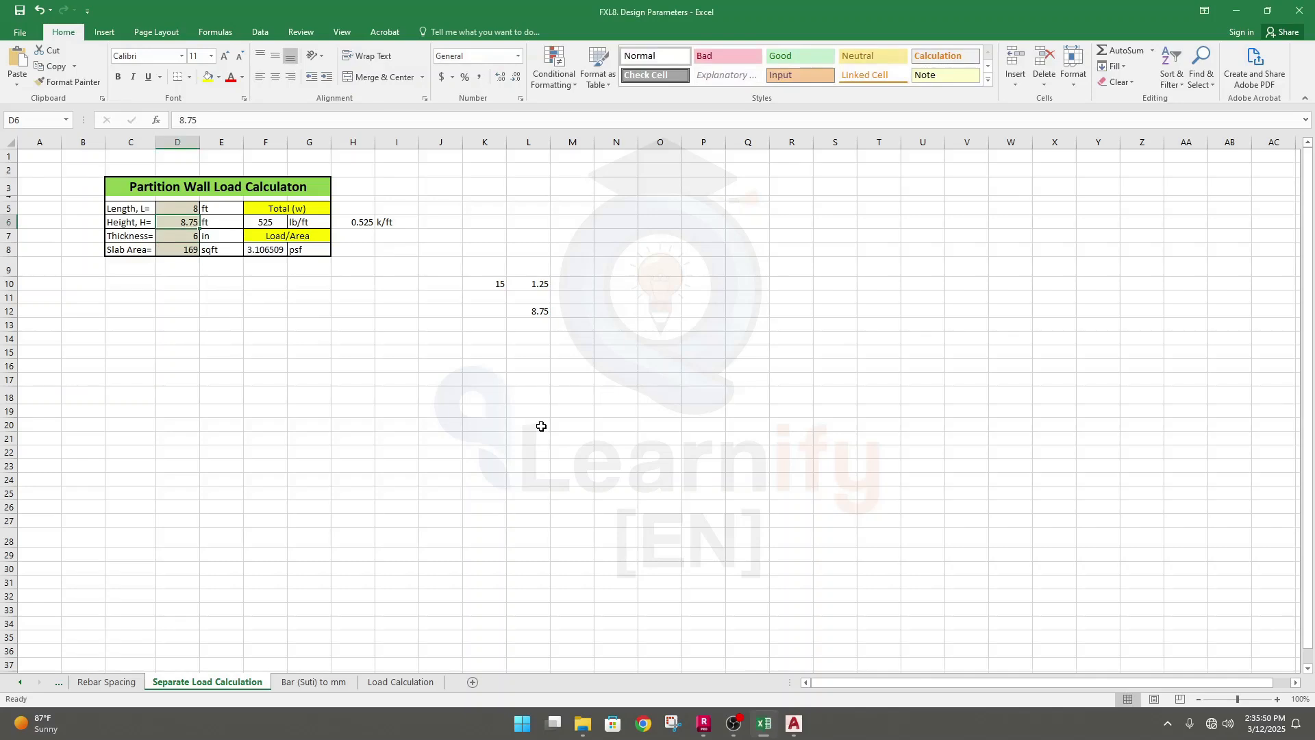
# Step: Set the partition wall length to 11 ft in the load calculation
pyautogui.write('11')
pyautogui.press('Escape')
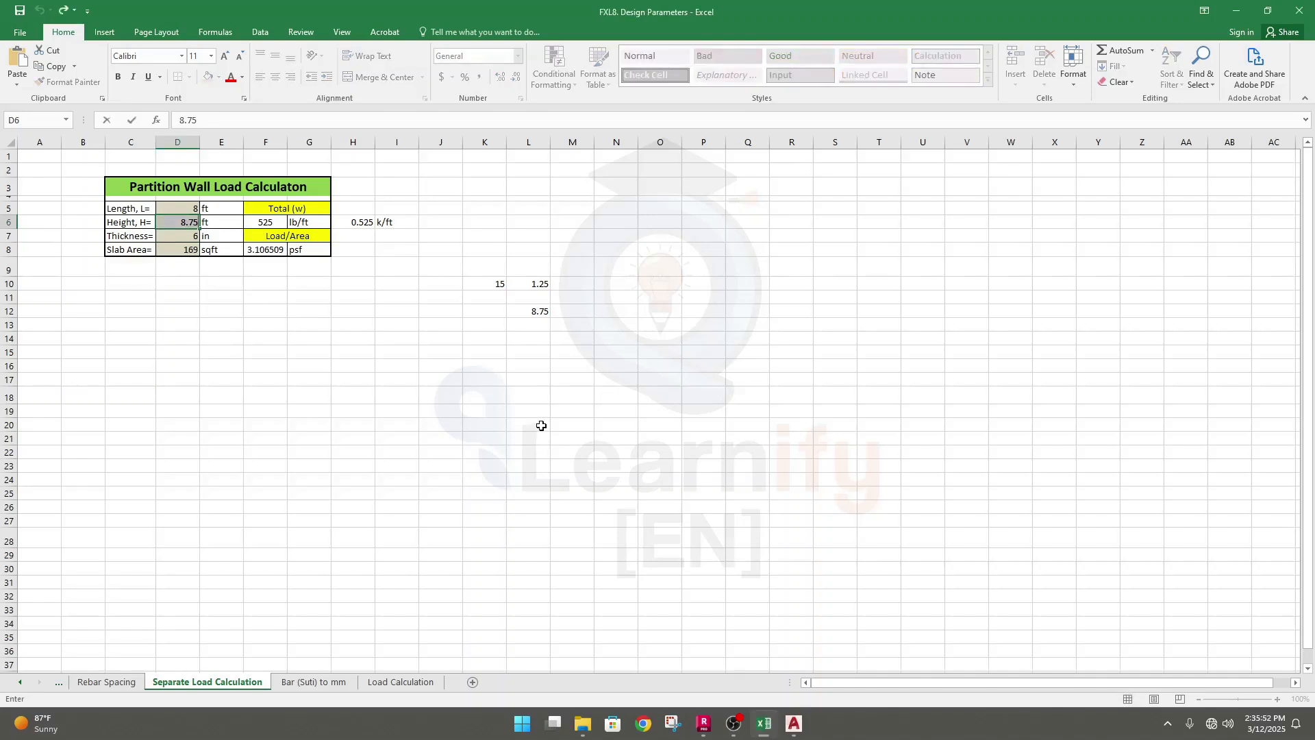
pyautogui.click(185, 208)
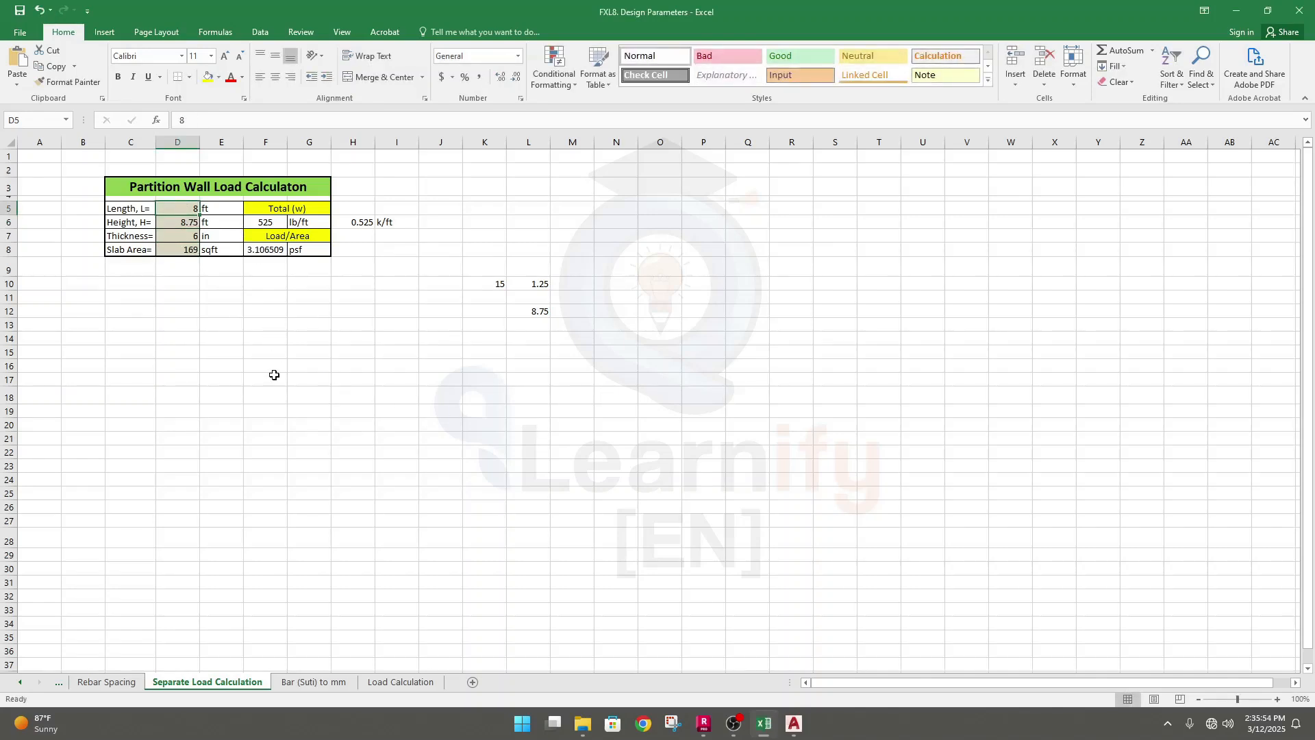
pyautogui.write('11')
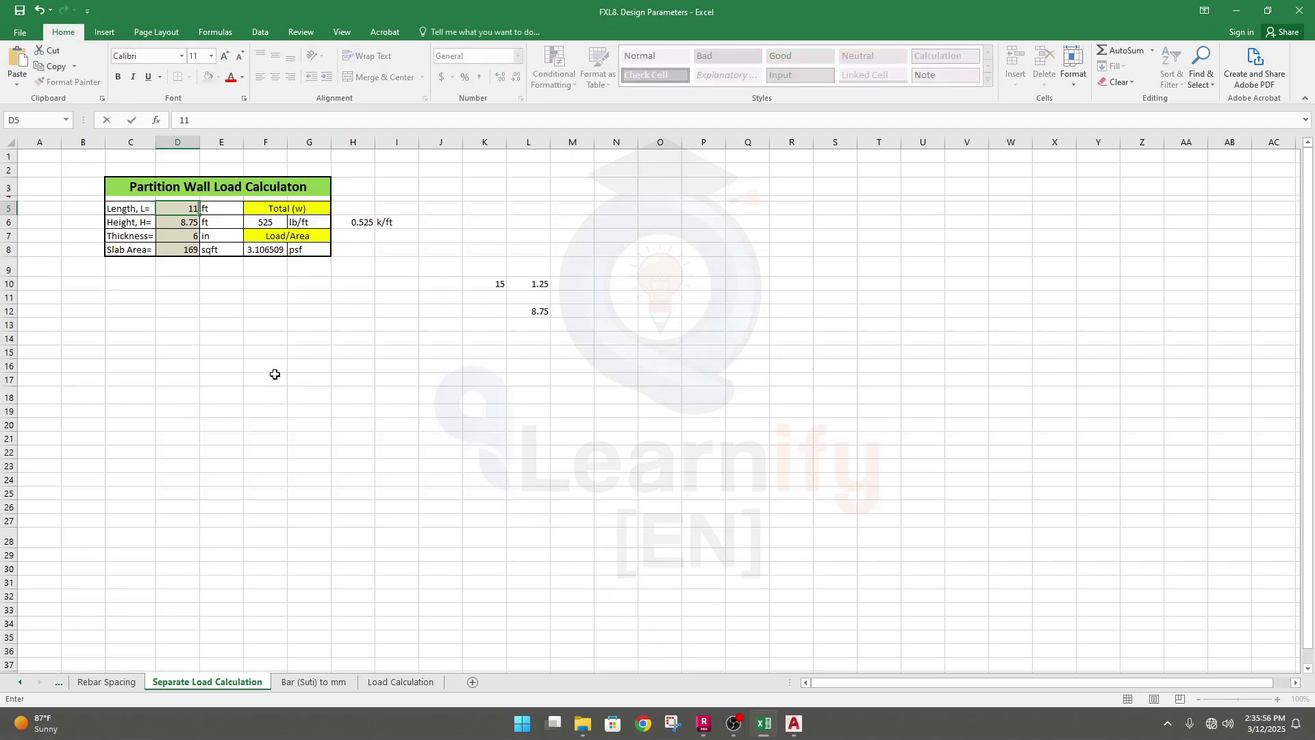
pyautogui.press('Return')
pyautogui.click(255, 361)
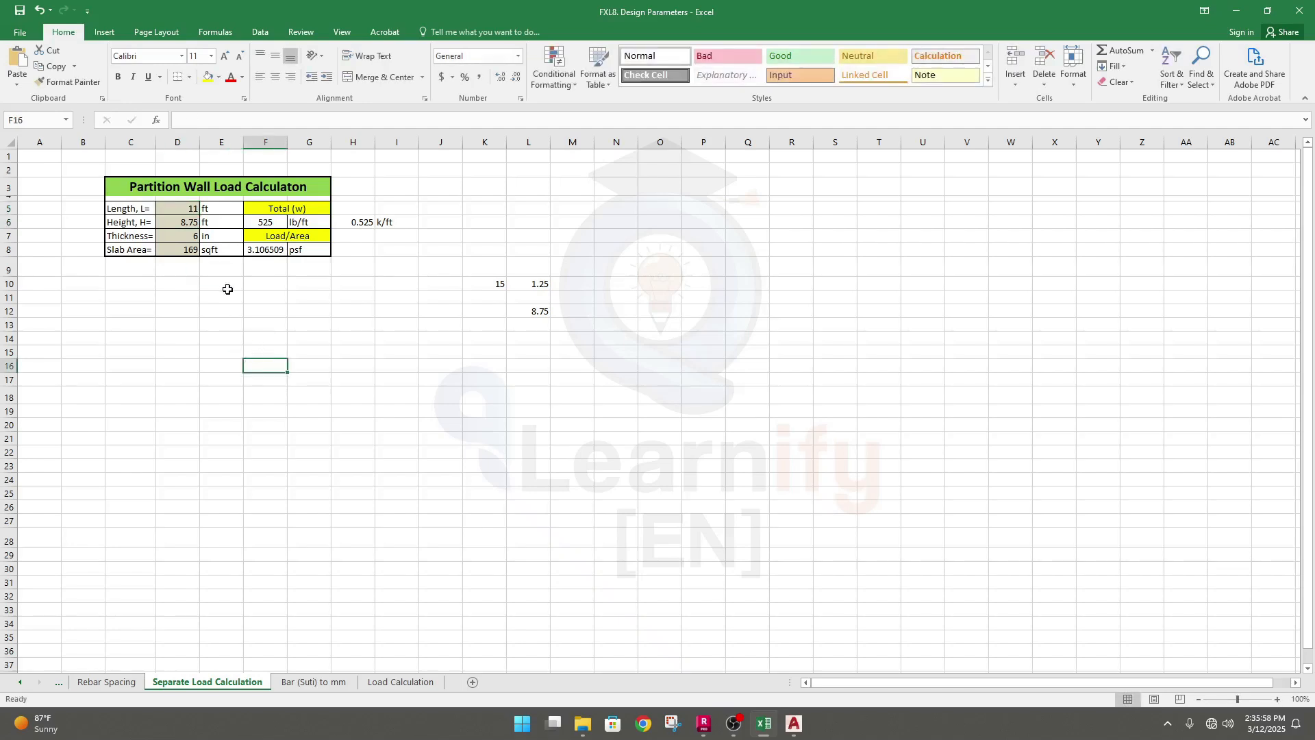
# Step: Review the wall length, height, thickness and slab area, and correct the Load/Area formula to account for the wall length
pyautogui.click(181, 209)
pyautogui.click(183, 222)
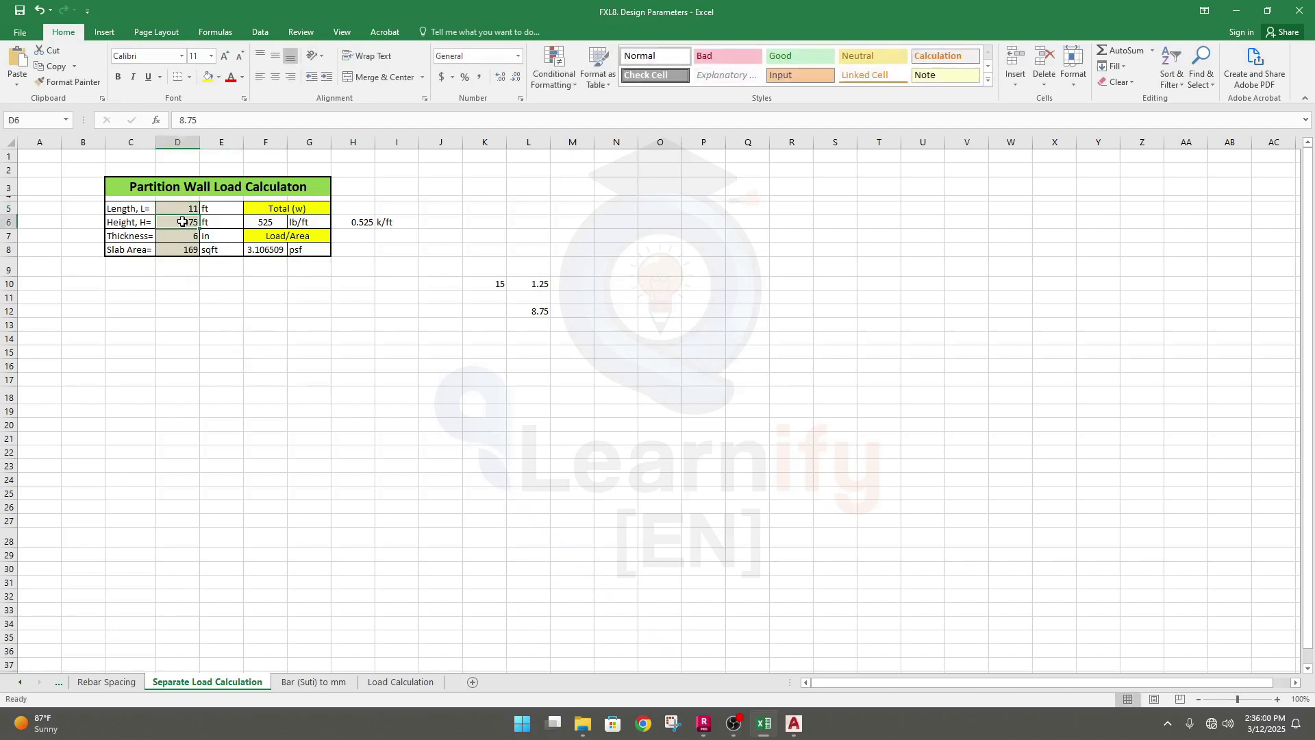
pyautogui.click(204, 310)
pyautogui.click(179, 251)
pyautogui.click(175, 236)
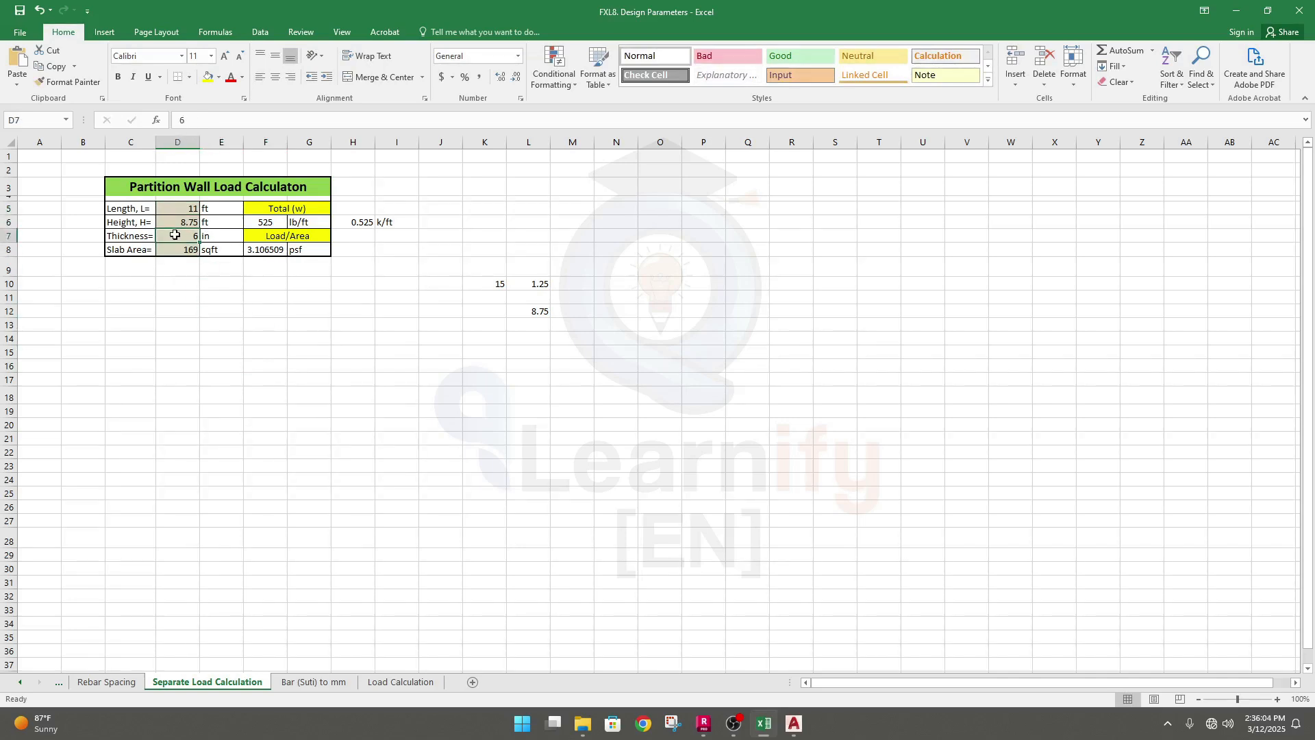
pyautogui.click(176, 222)
pyautogui.click(177, 206)
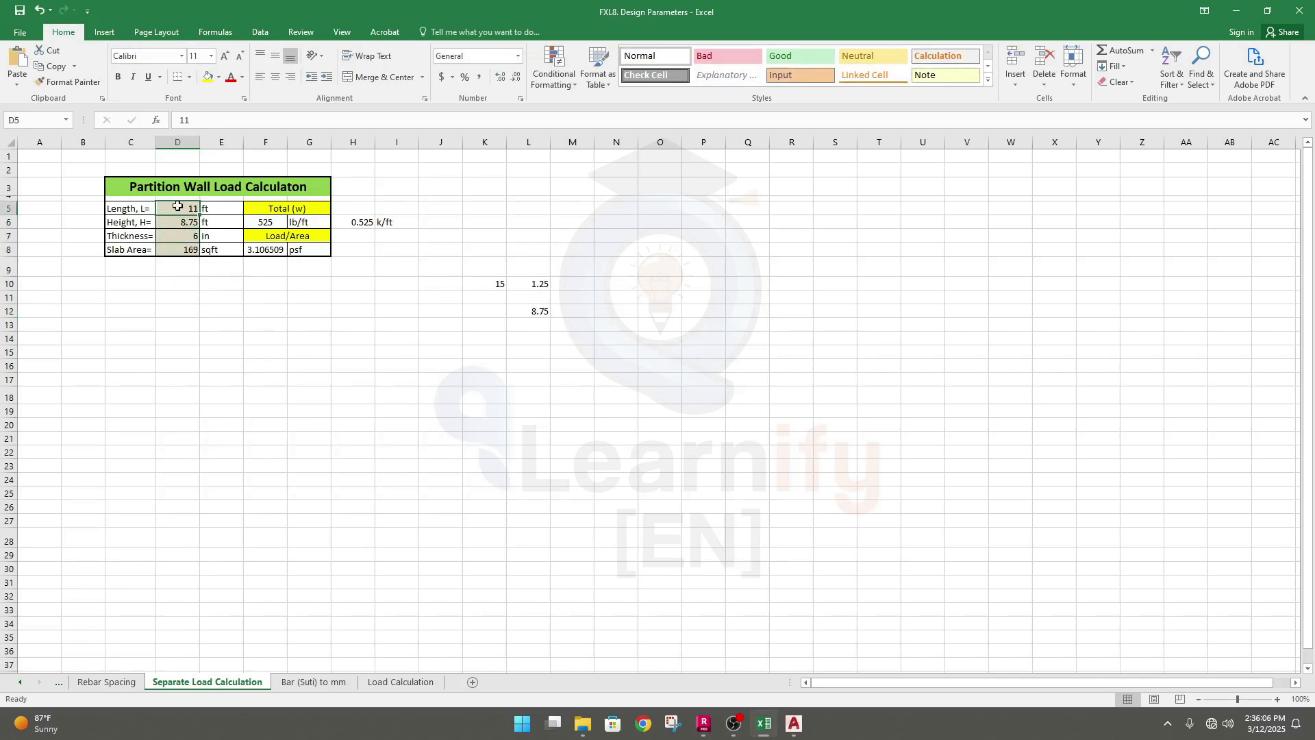
pyautogui.click(181, 223)
pyautogui.click(181, 236)
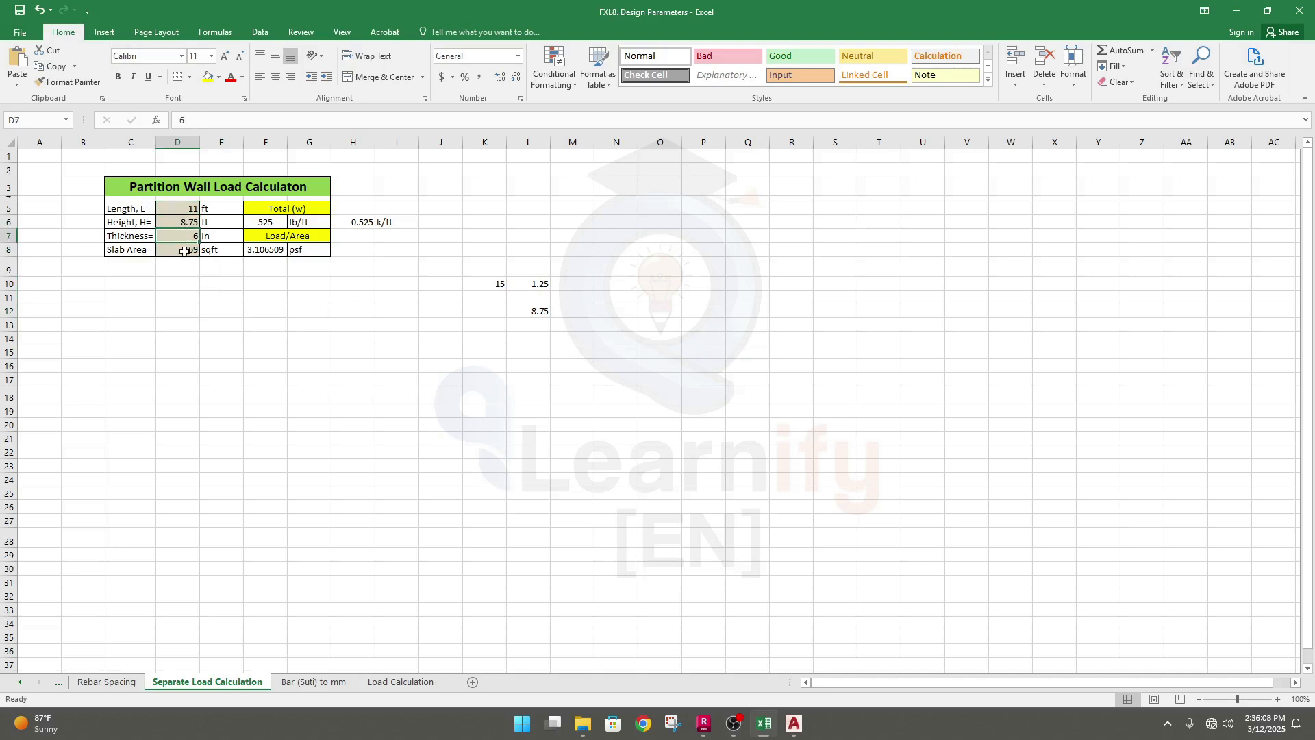
pyautogui.click(185, 251)
pyautogui.click(226, 369)
pyautogui.click(273, 365)
pyautogui.click(256, 251)
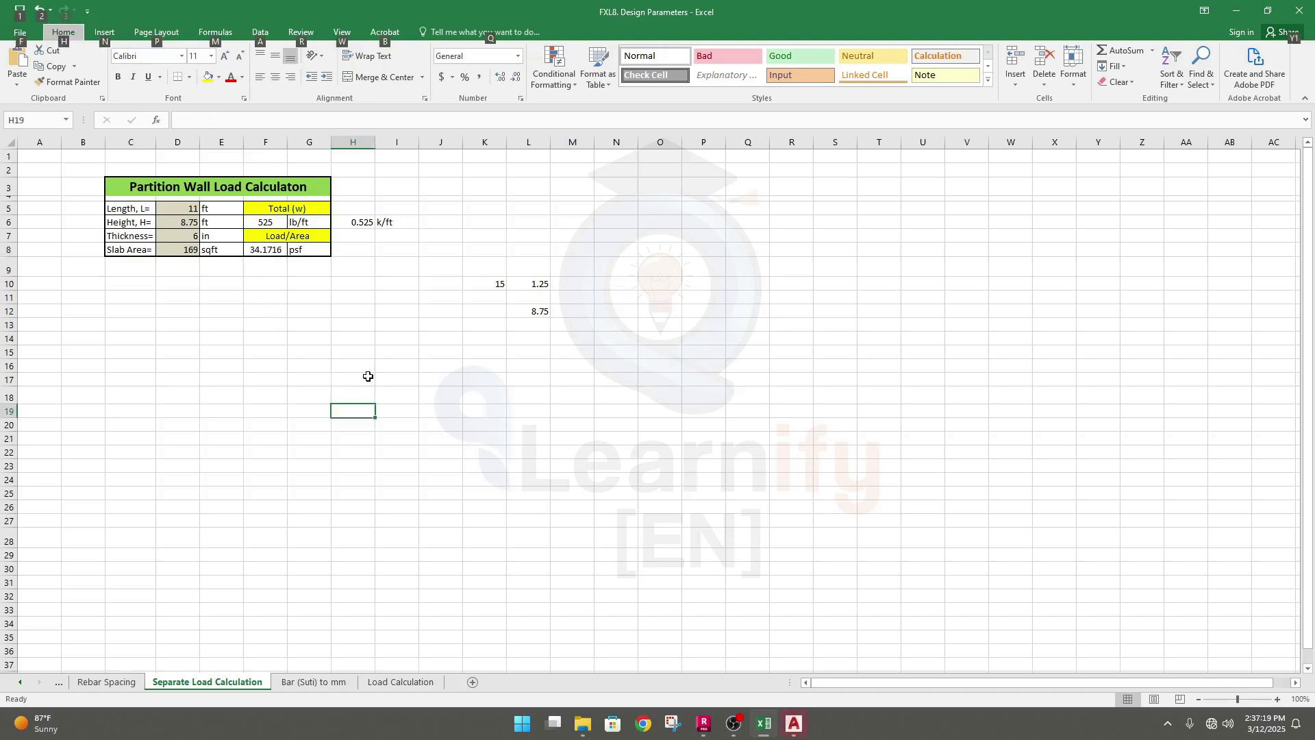
pyautogui.click(339, 333)
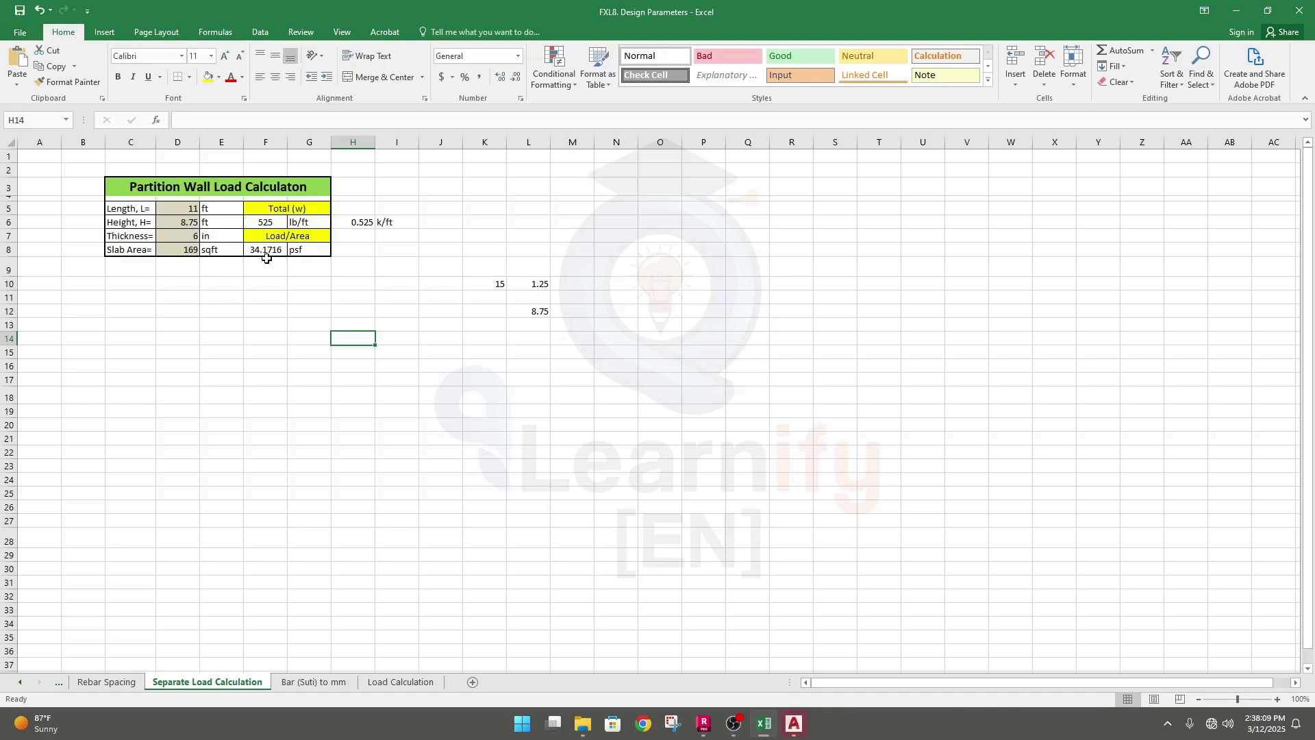
pyautogui.click(264, 326)
pyautogui.click(303, 297)
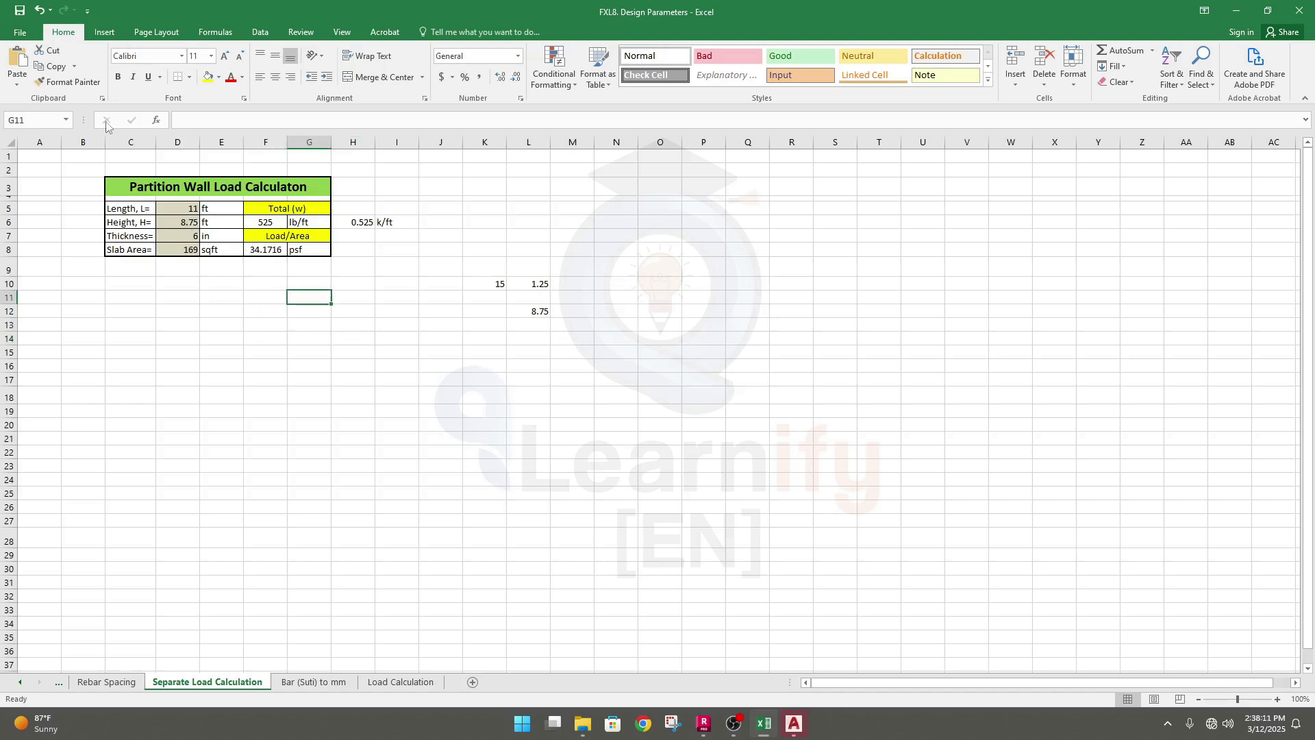
pyautogui.click(427, 365)
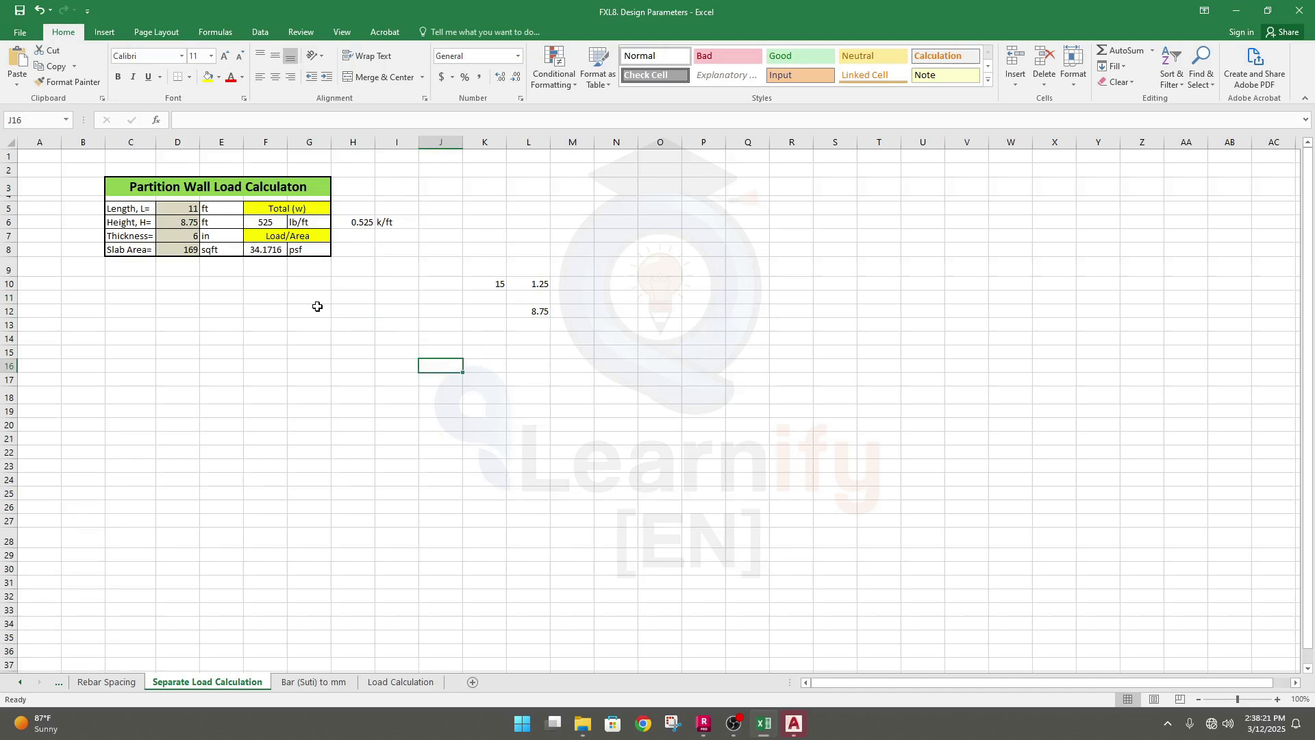
pyautogui.click(336, 338)
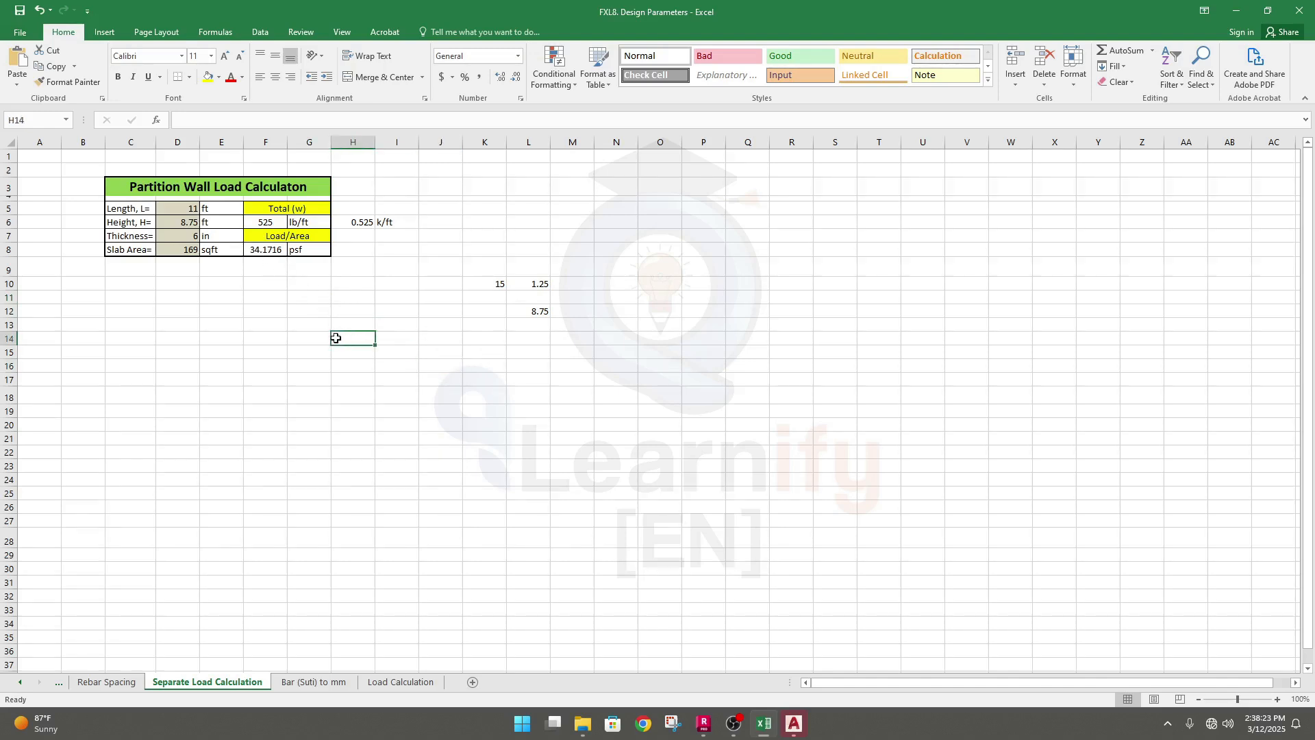
pyautogui.click(355, 280)
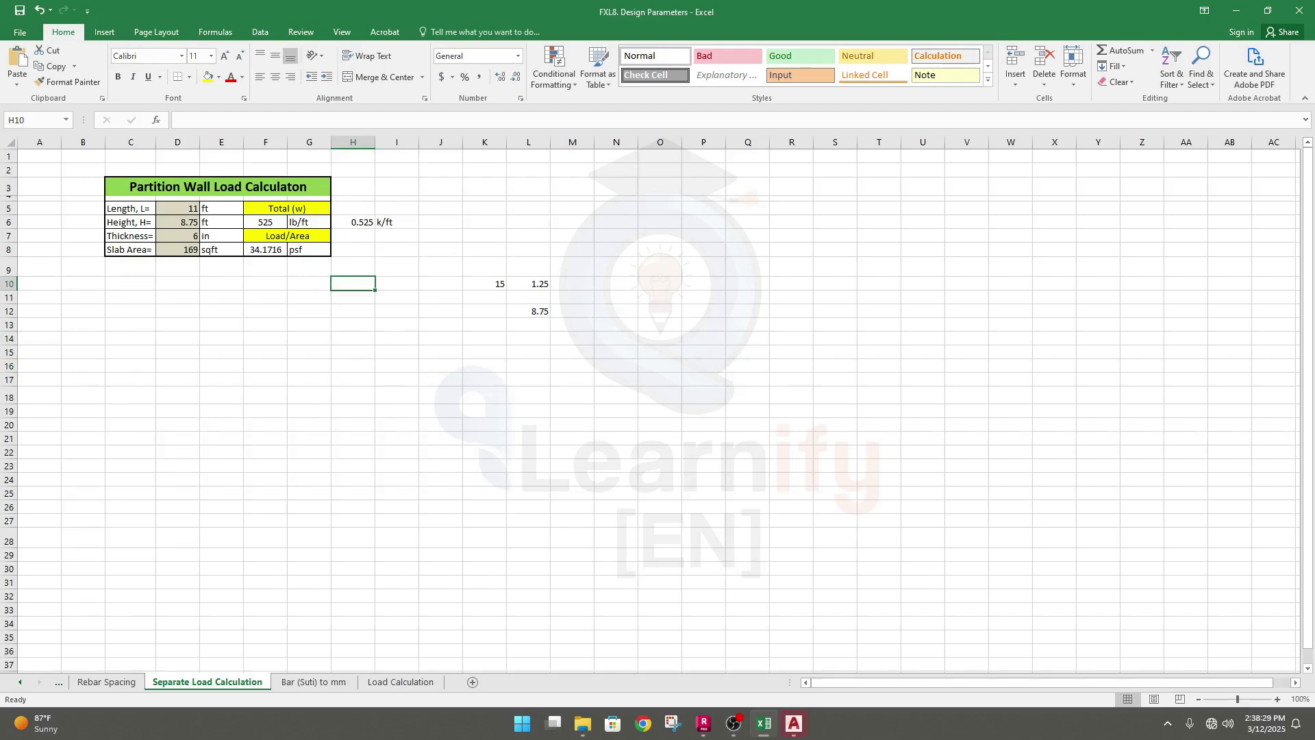
# Step: Switch to Robot, decline saving the project, and apply a Z -0.034 kip/ft2 uniform planar load to the slab panel between axes 1-2 and D-F
pyautogui.click(704, 724)
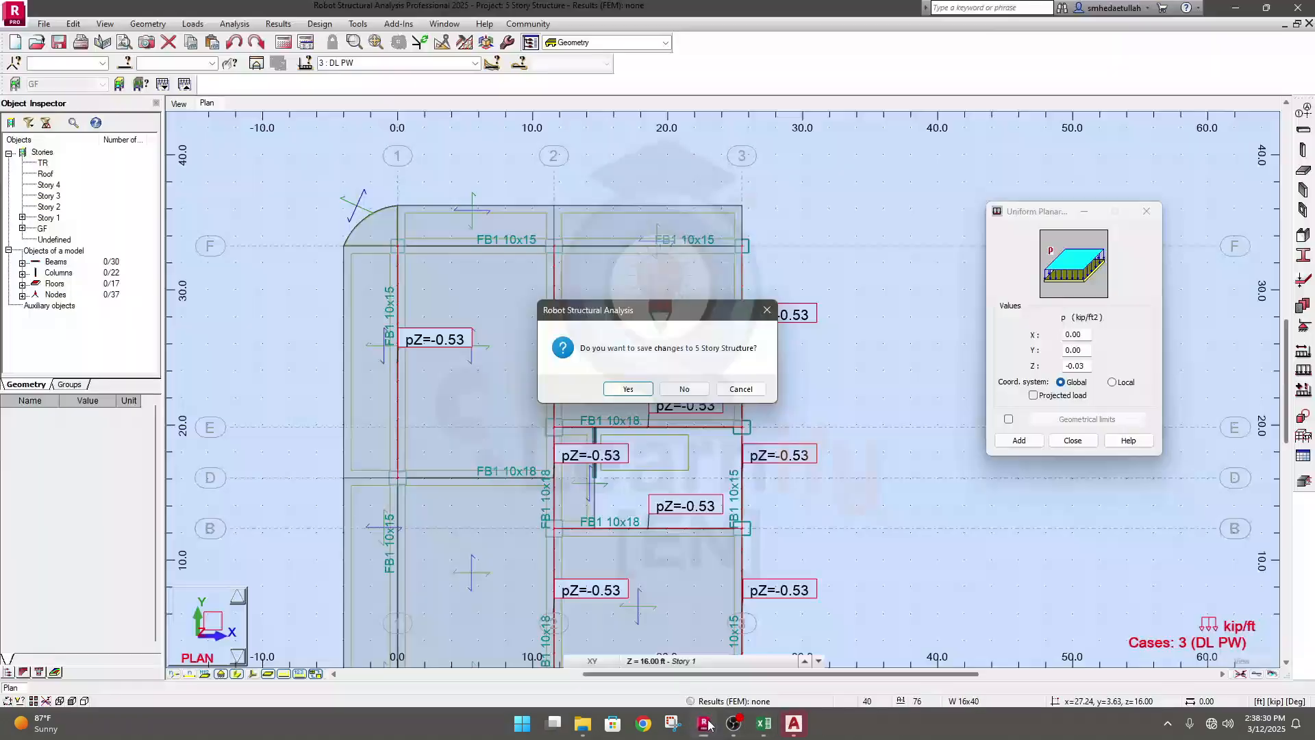
pyautogui.click(671, 390)
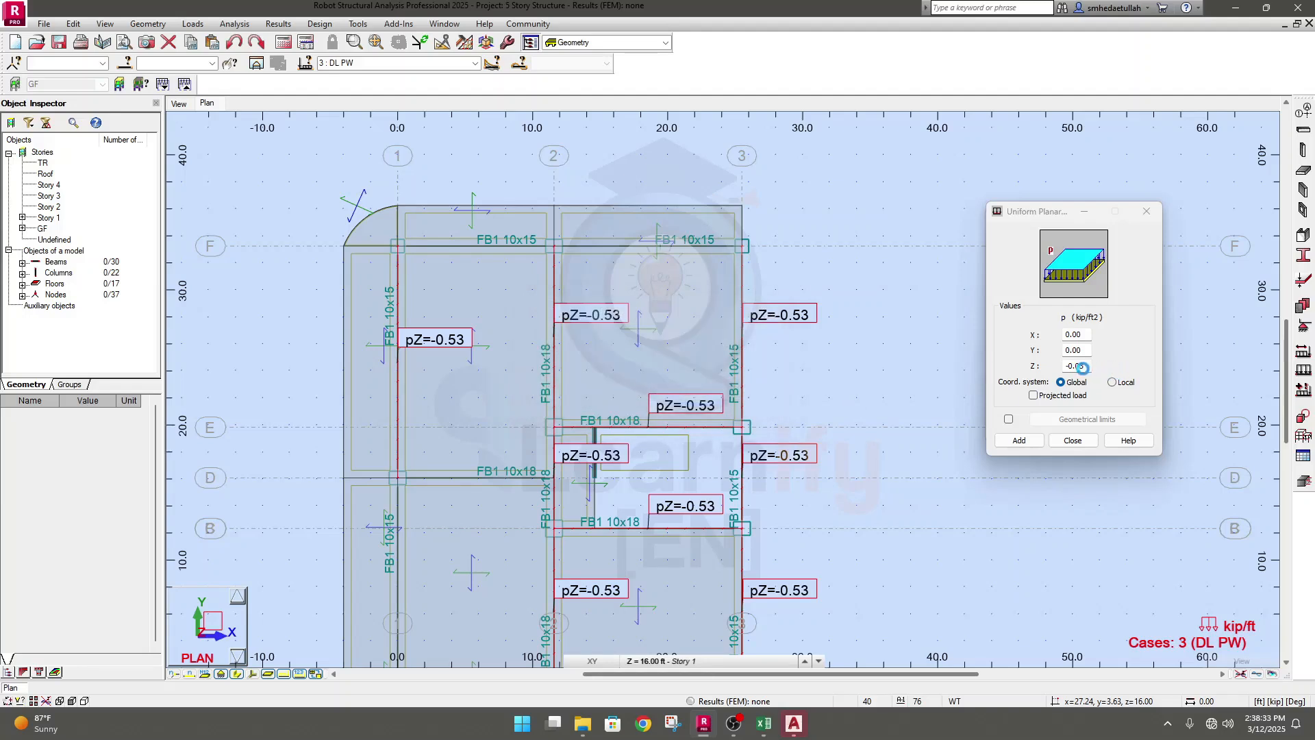
pyautogui.click(1082, 366)
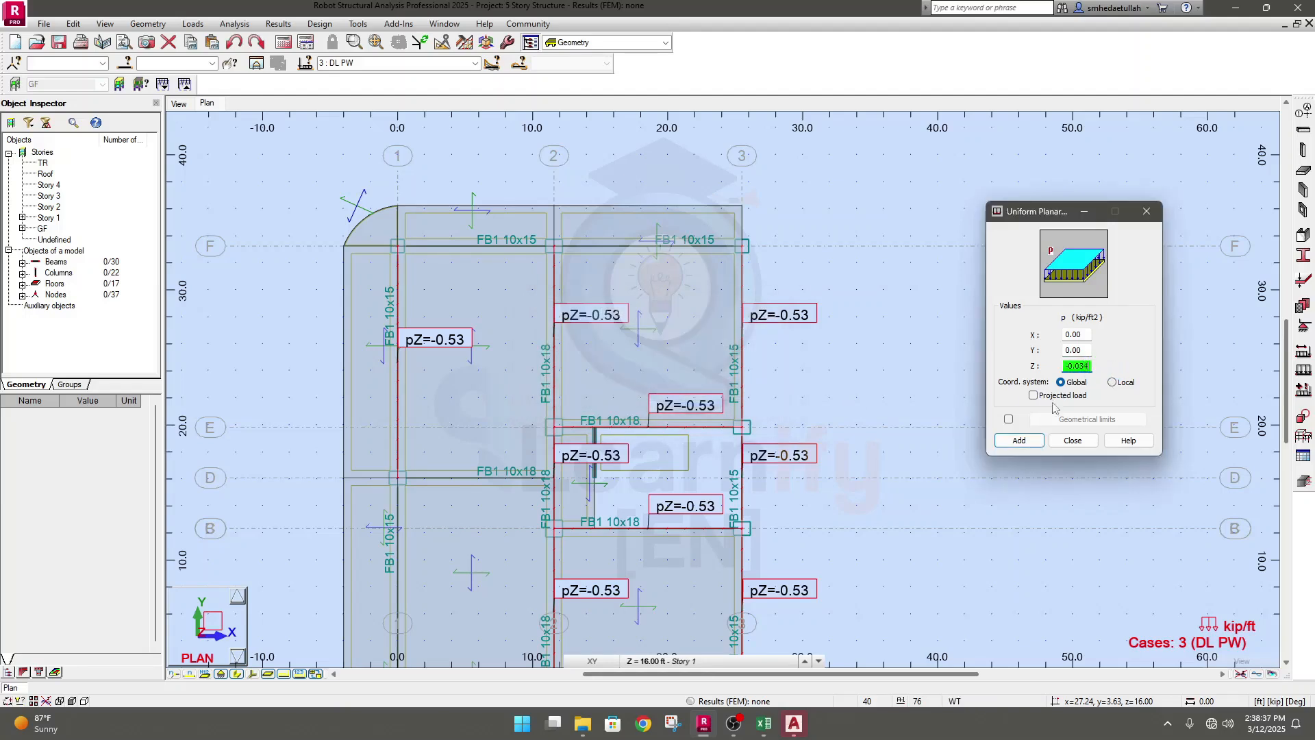
pyautogui.click(1020, 441)
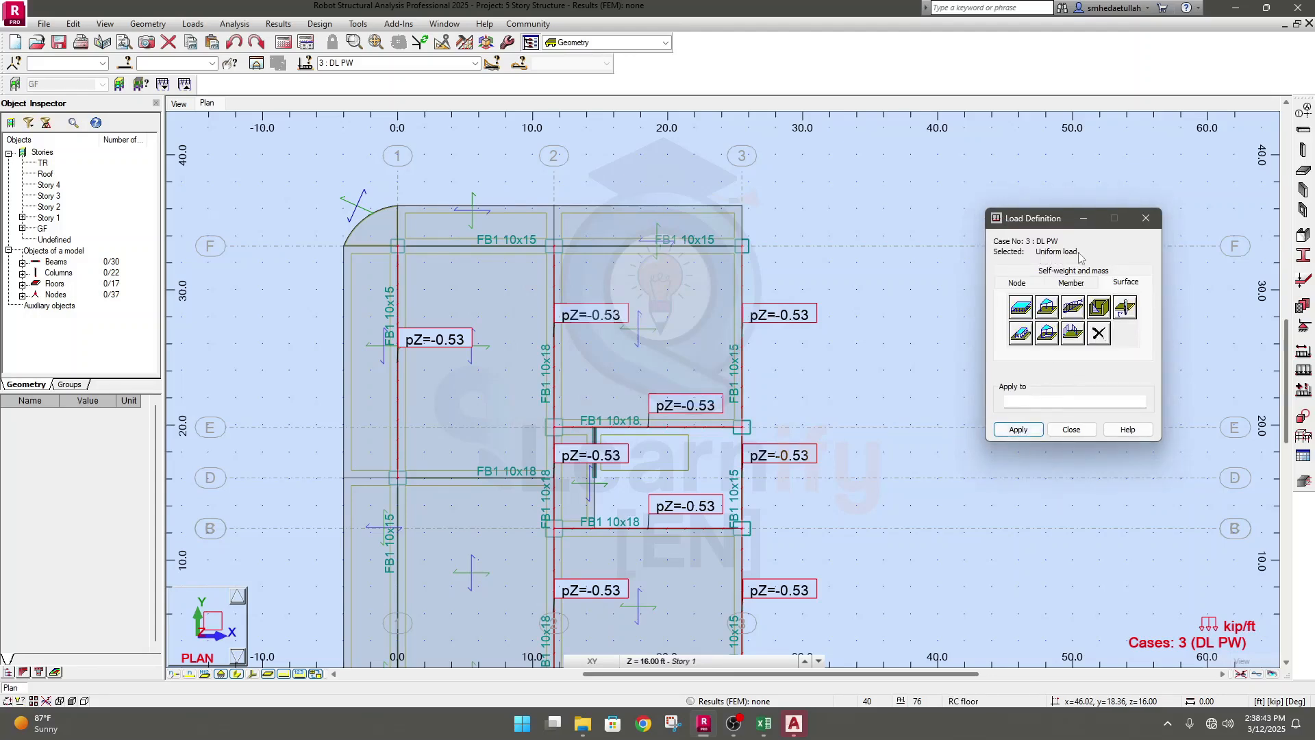
pyautogui.click(554, 306)
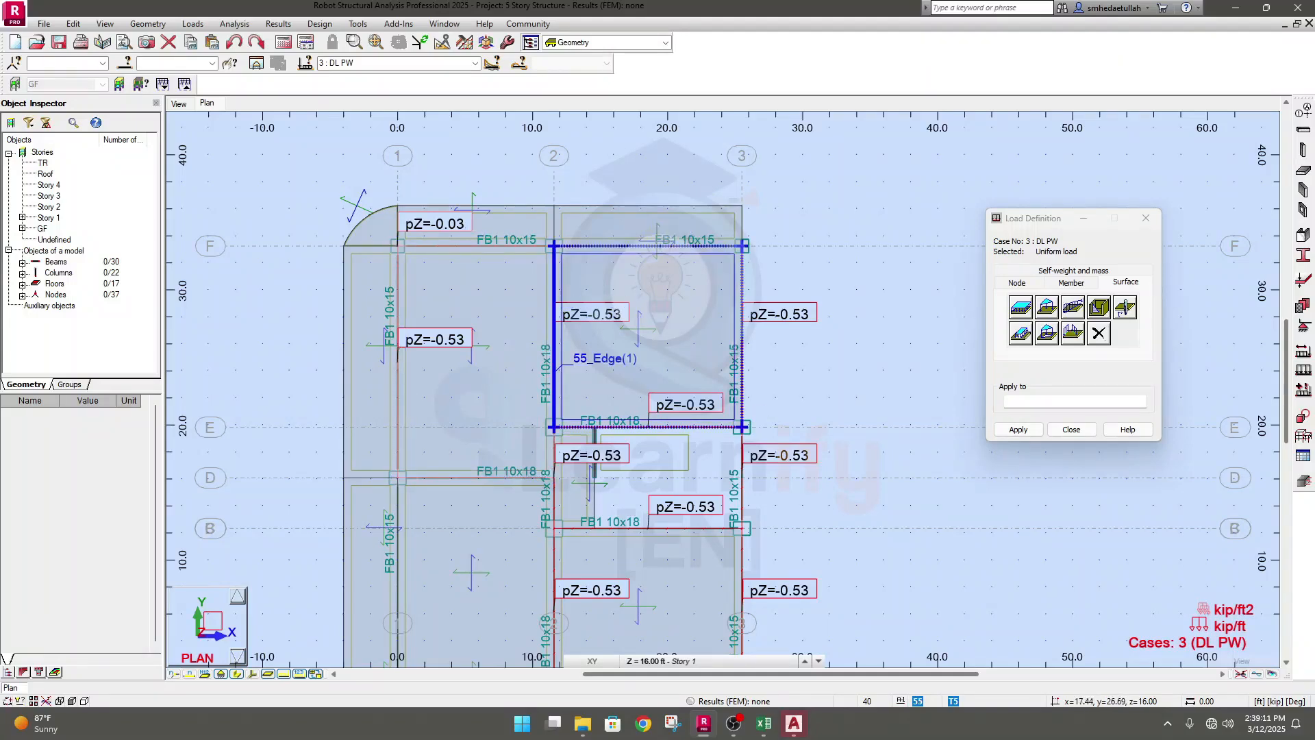
# Step: Switch to the AutoCAD floor plan and measure the partition wall between the 11'-0"X10'-0" M.BED-01 and the lounge/sofa room
pyautogui.click(793, 721)
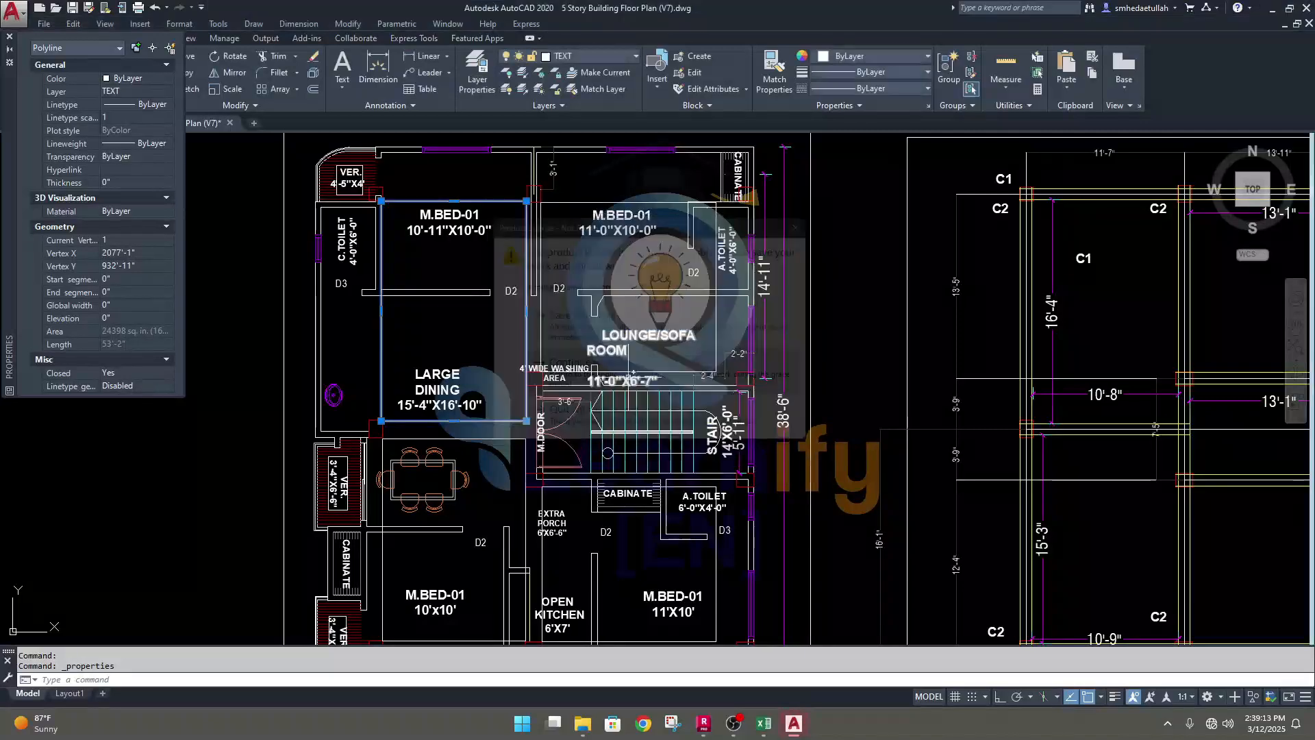
pyautogui.scroll(4, 622, 308)
pyautogui.scroll(-4, 633, 334)
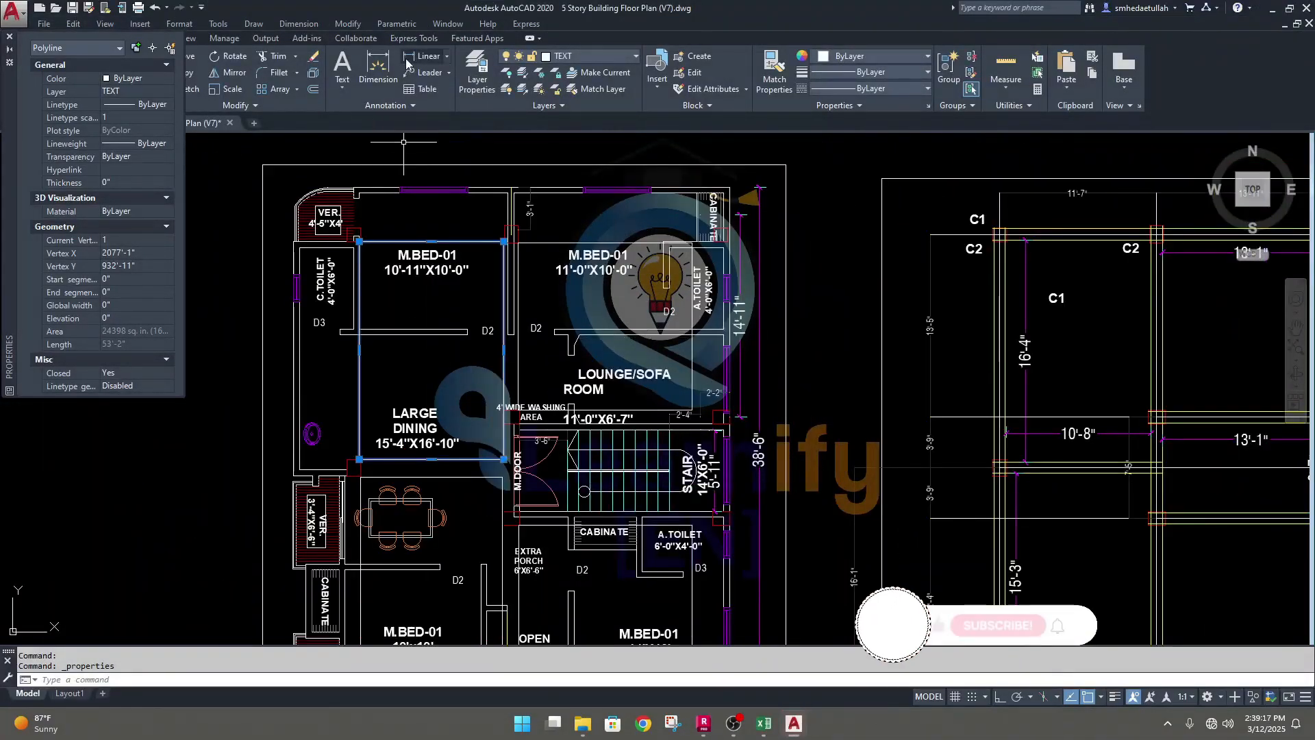
pyautogui.press('Escape')
pyautogui.click(554, 330)
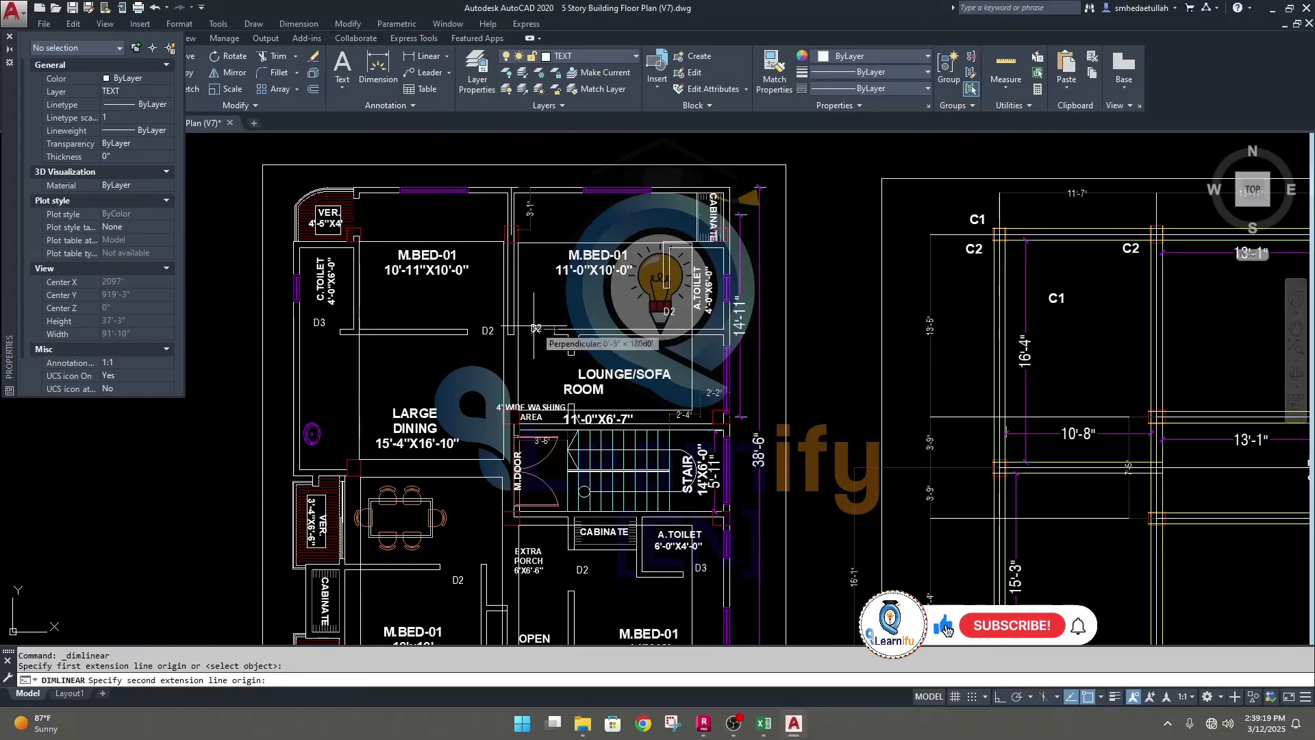
pyautogui.press('Escape')
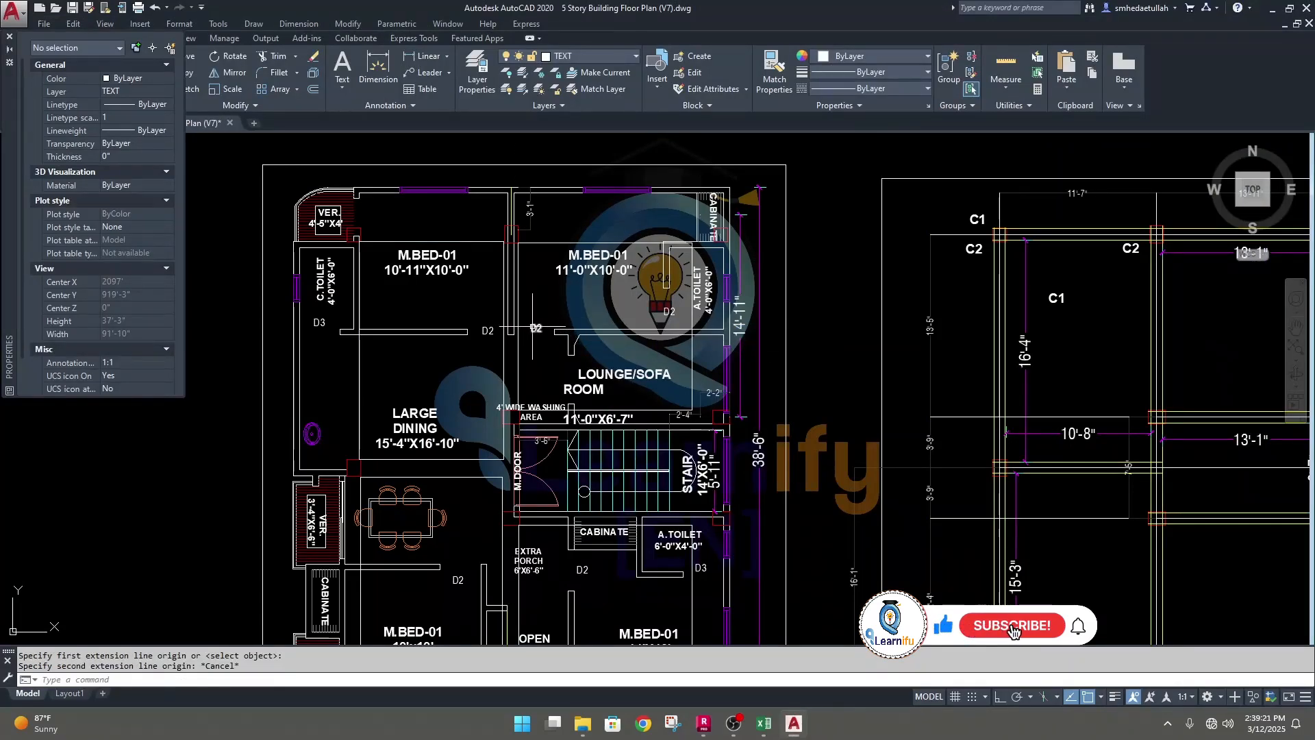
pyautogui.press('space')
pyautogui.click(535, 330)
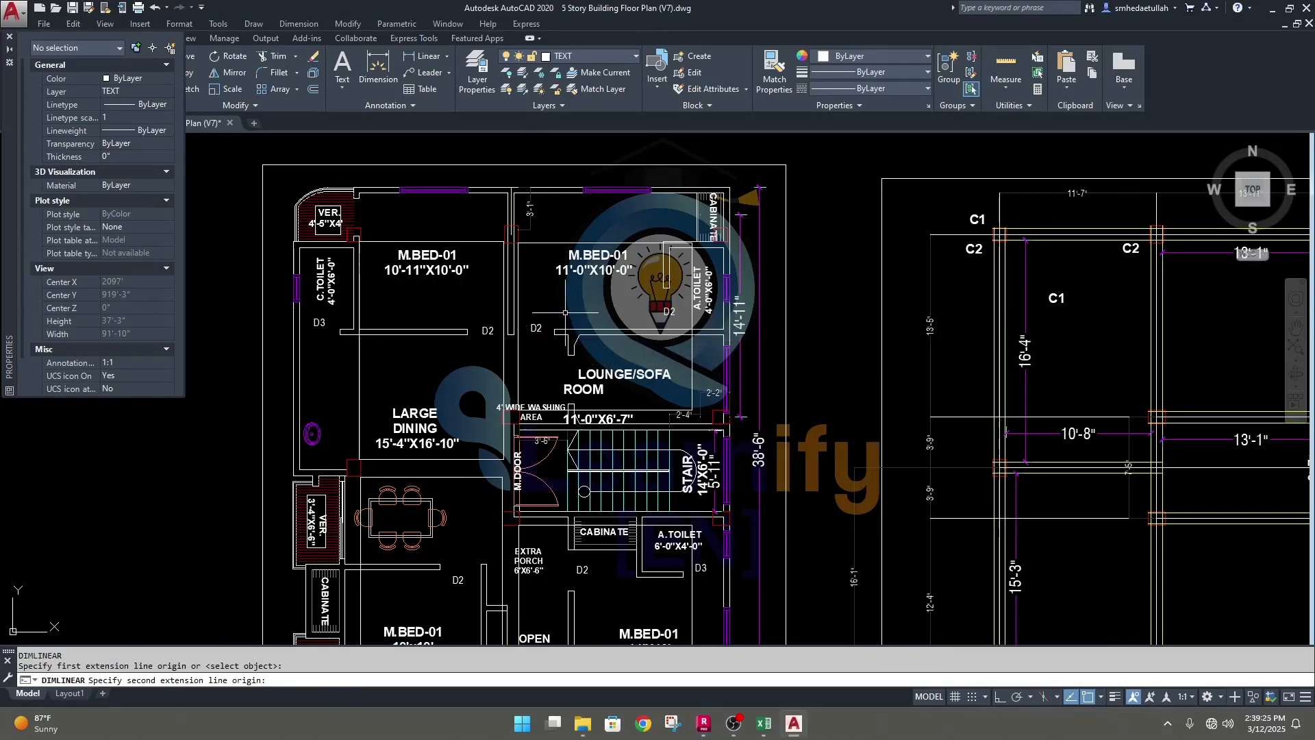
pyautogui.press('Escape')
pyautogui.moveTo(579, 313); pyautogui.dragTo(590, 310, button='middle')
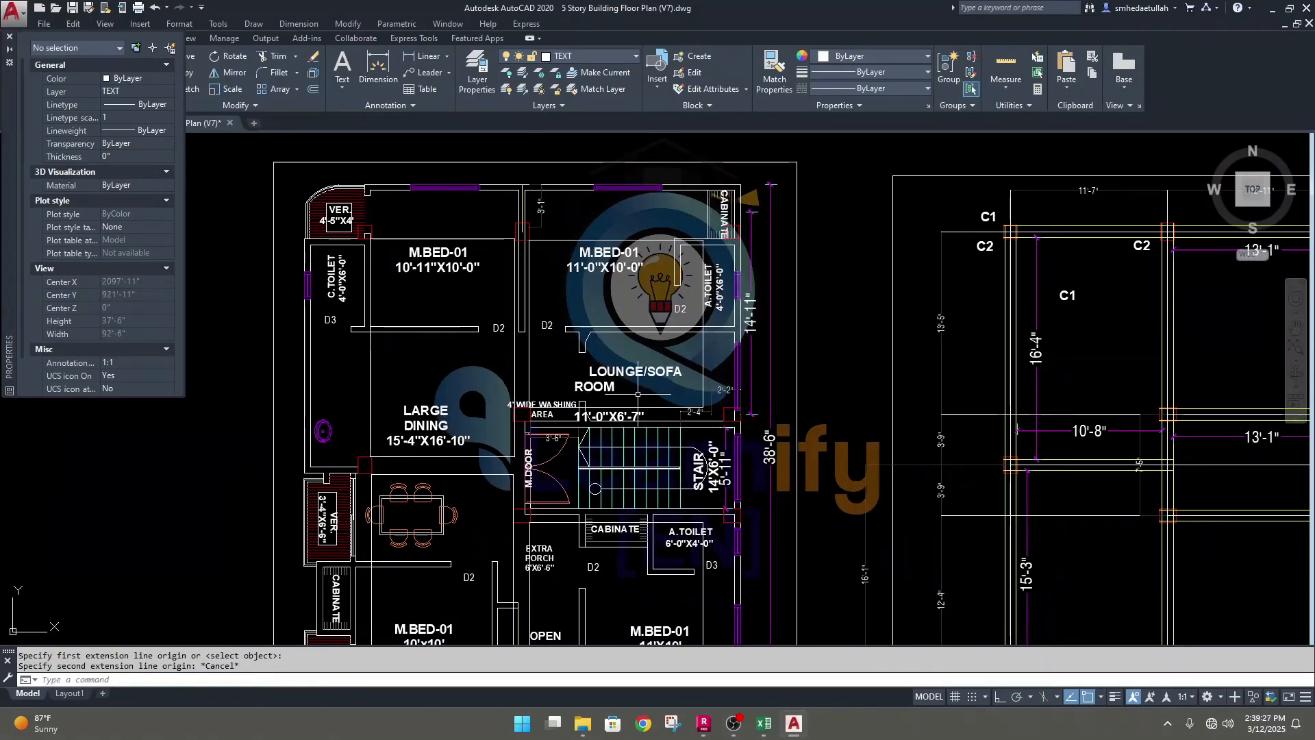
# Step: Stretch the toilet-side edge of the rectangle over the 11'-0"X10'-0" M.BED-01 and lounge outward to the panel's outer edge, and check its area in the properties
pyautogui.click(704, 343)
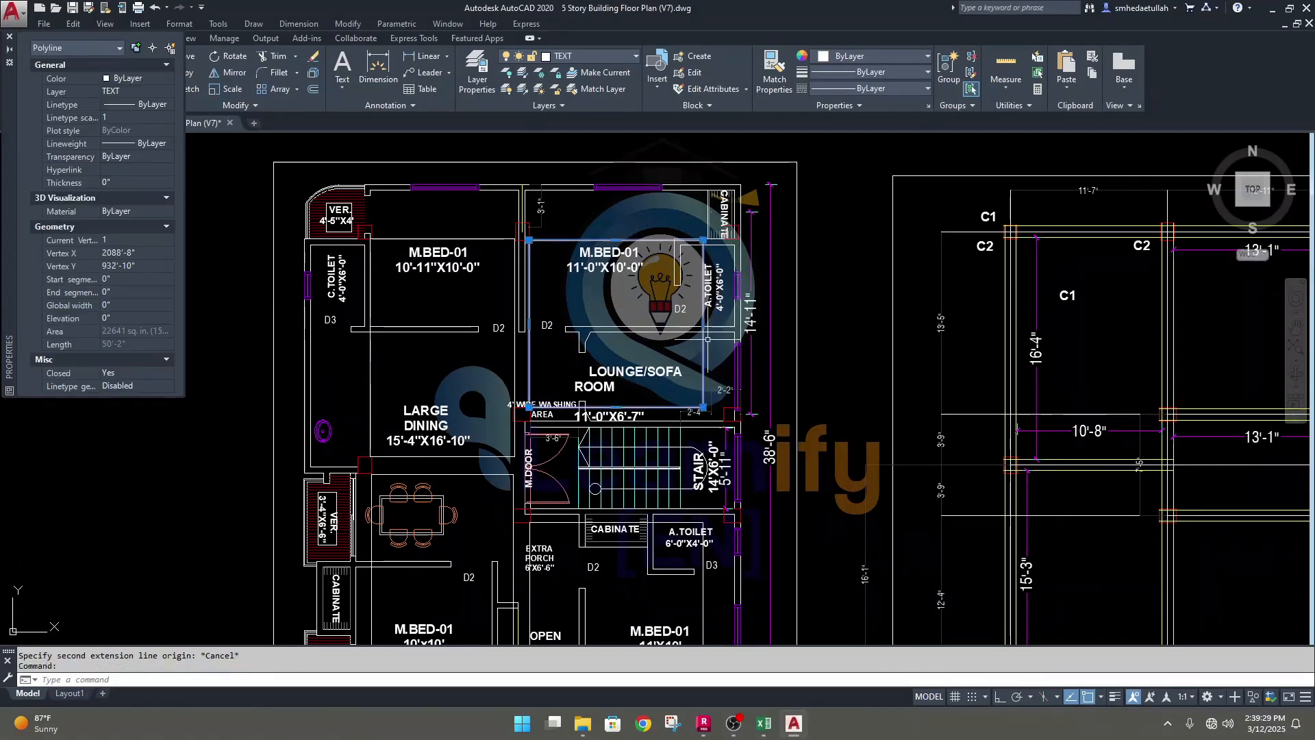
pyautogui.scroll(4, 711, 341)
pyautogui.click(687, 300)
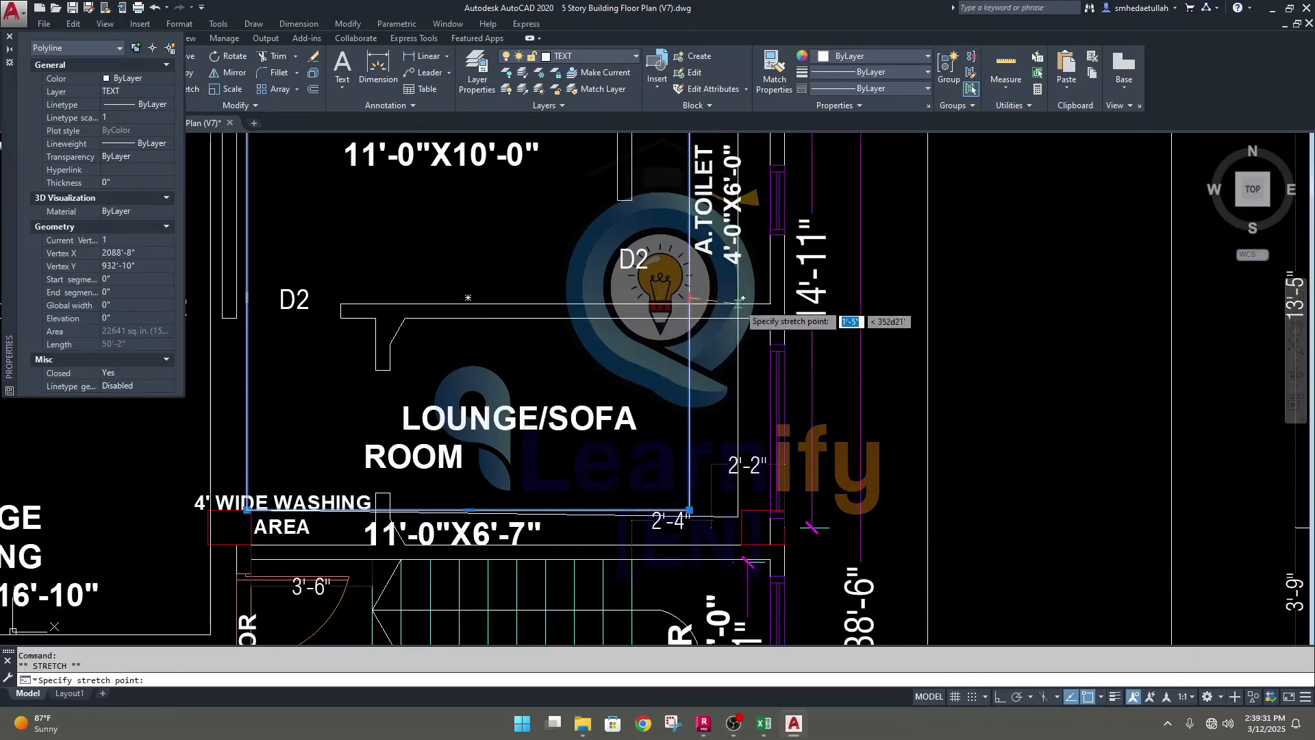
pyautogui.click(742, 299)
pyautogui.scroll(-4, 729, 379)
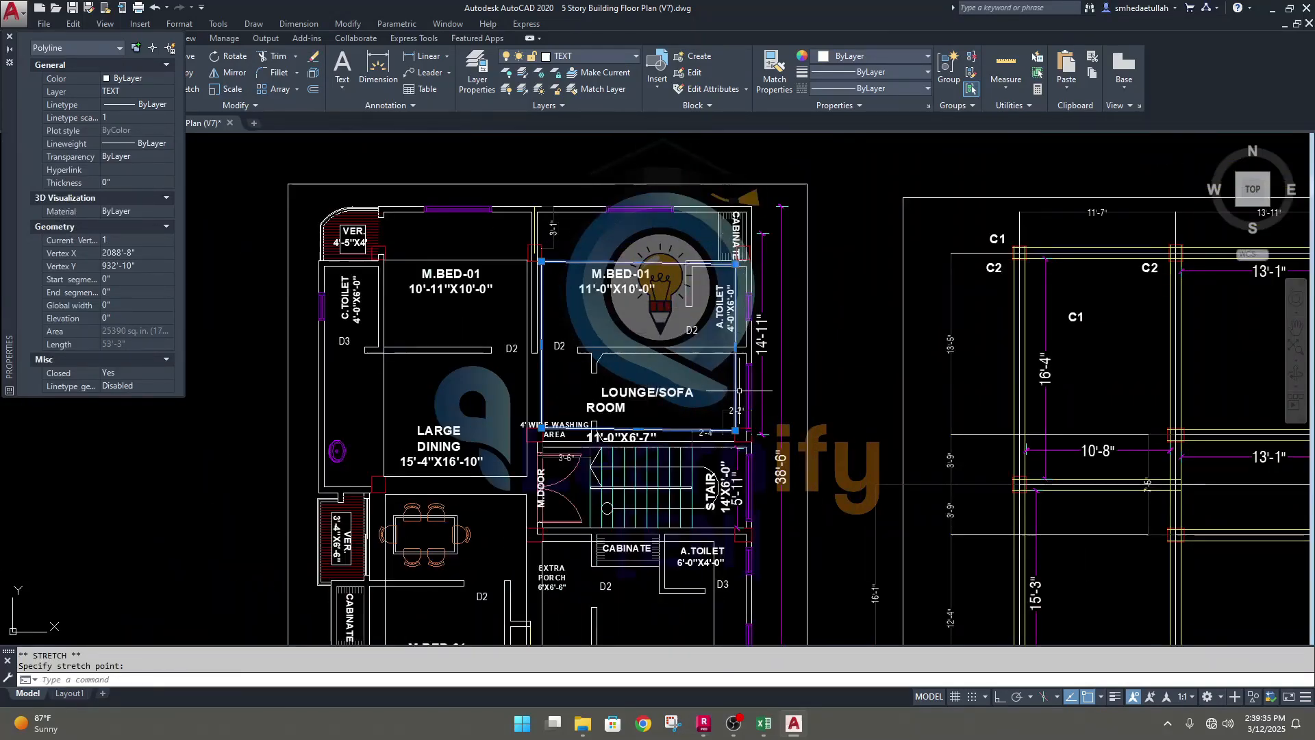
pyautogui.rightClick(736, 395)
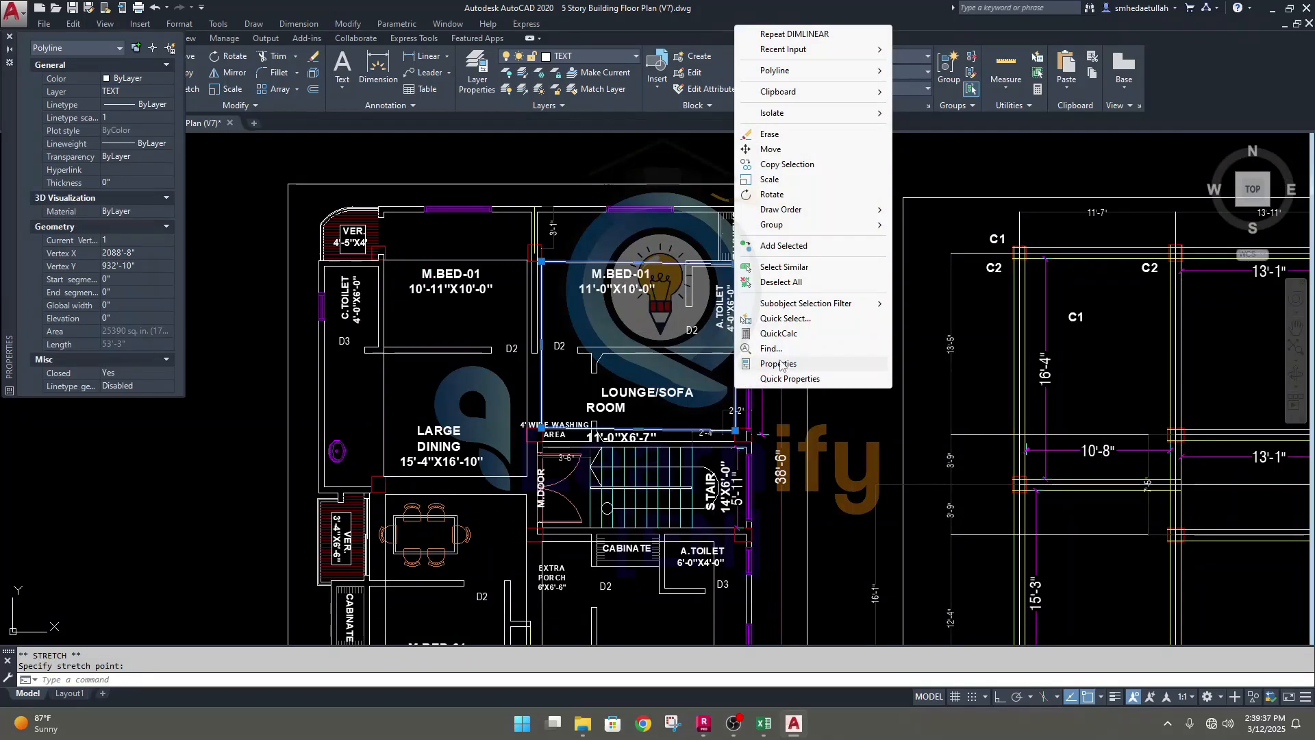
pyautogui.click(778, 363)
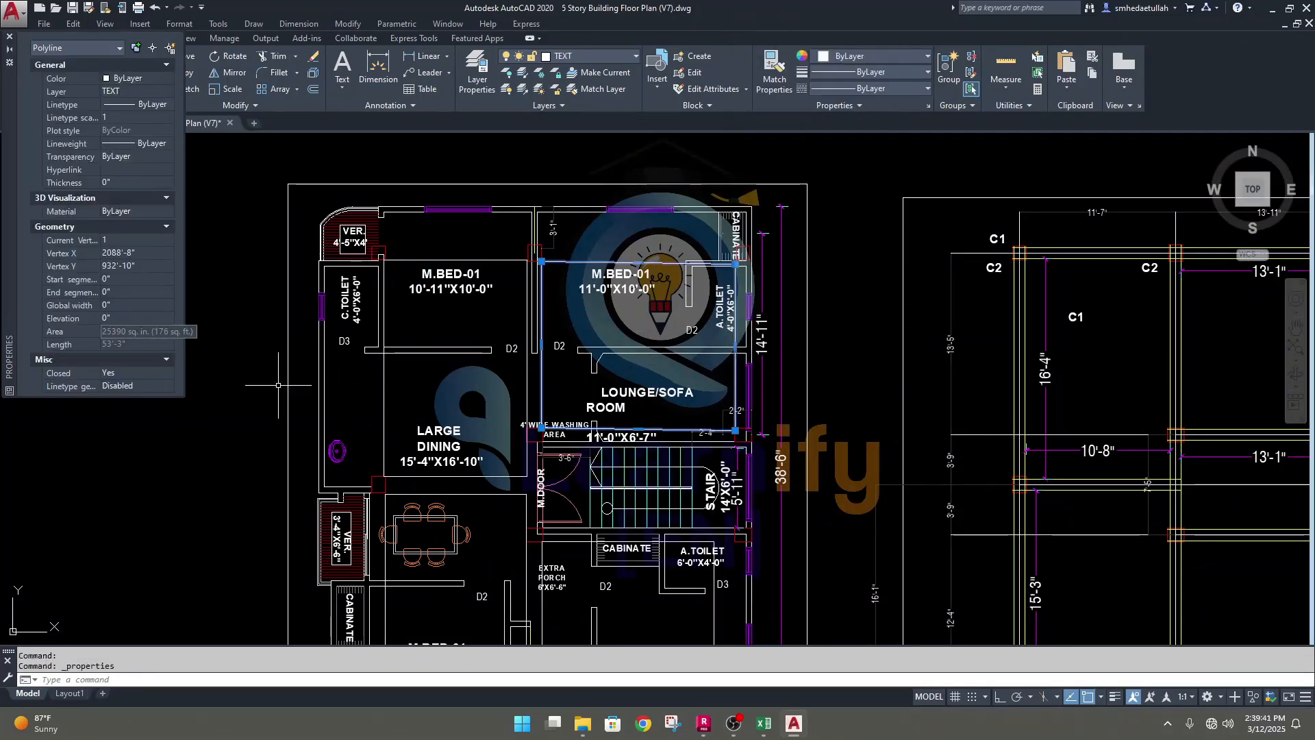
# Step: Switch to the Excel partition wall load calculation and set the slab area to 176 sqft and the wall length to 15 ft
pyautogui.click(763, 723)
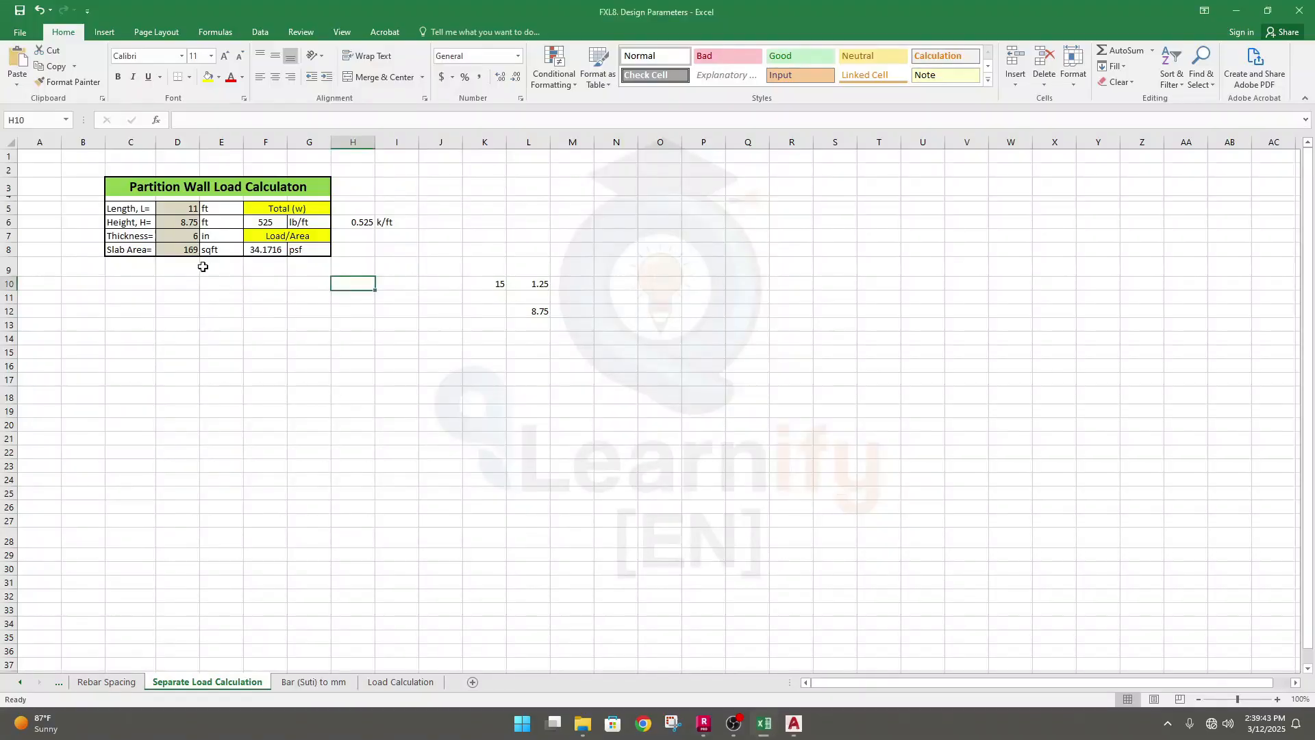
pyautogui.click(183, 252)
pyautogui.write('17')
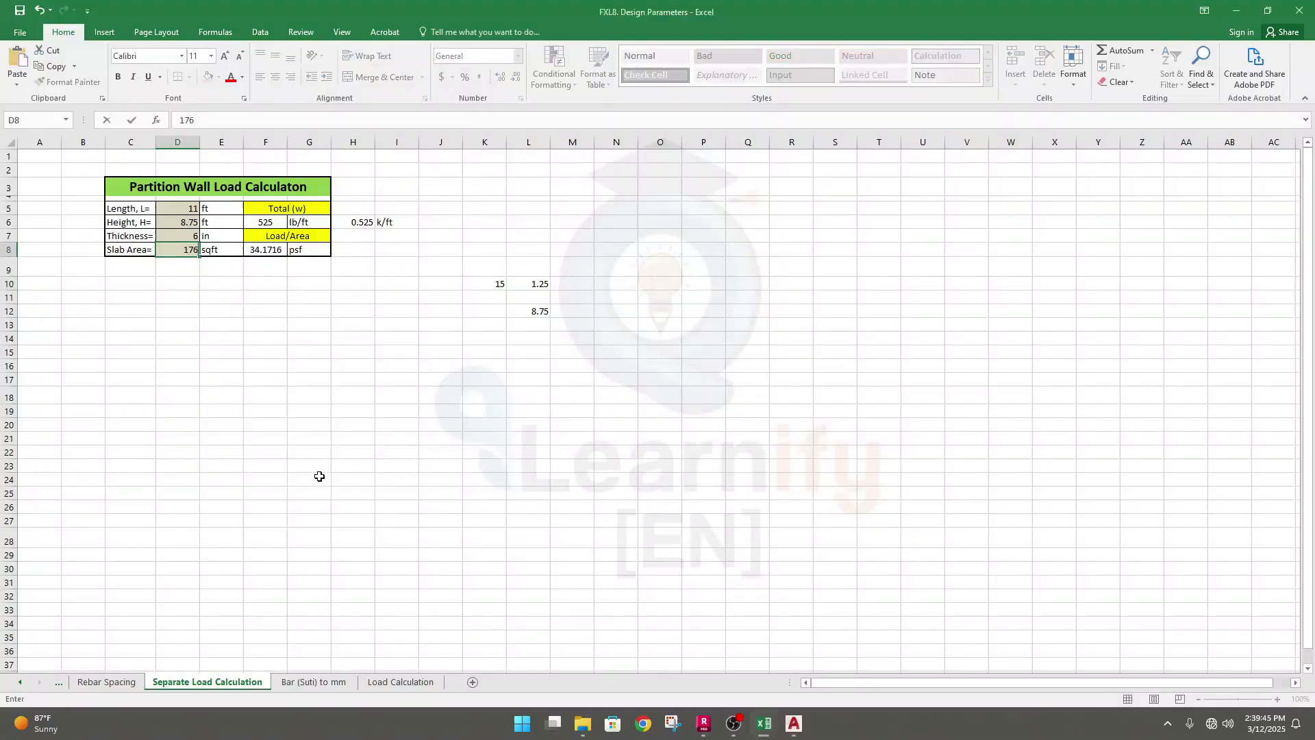
pyautogui.write('6')
pyautogui.click(305, 462)
pyautogui.click(192, 209)
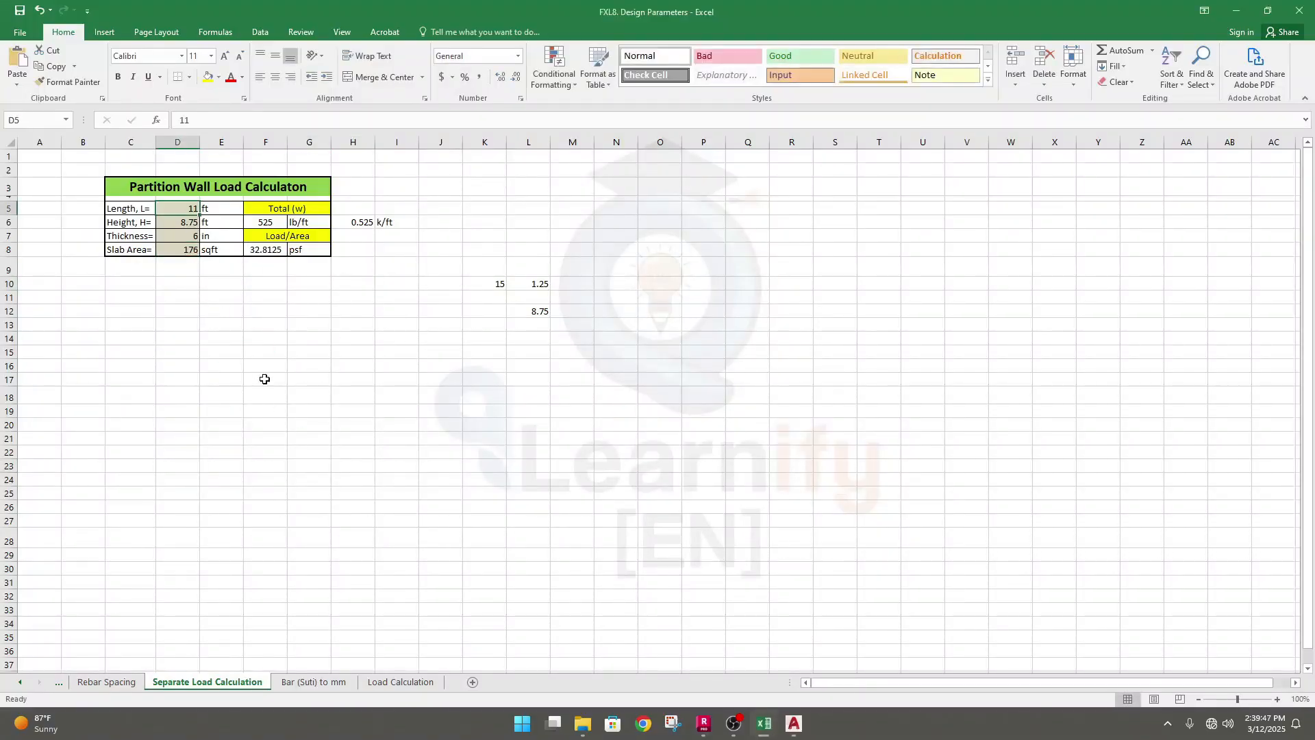
pyautogui.write('15')
pyautogui.press('Return')
pyautogui.click(468, 419)
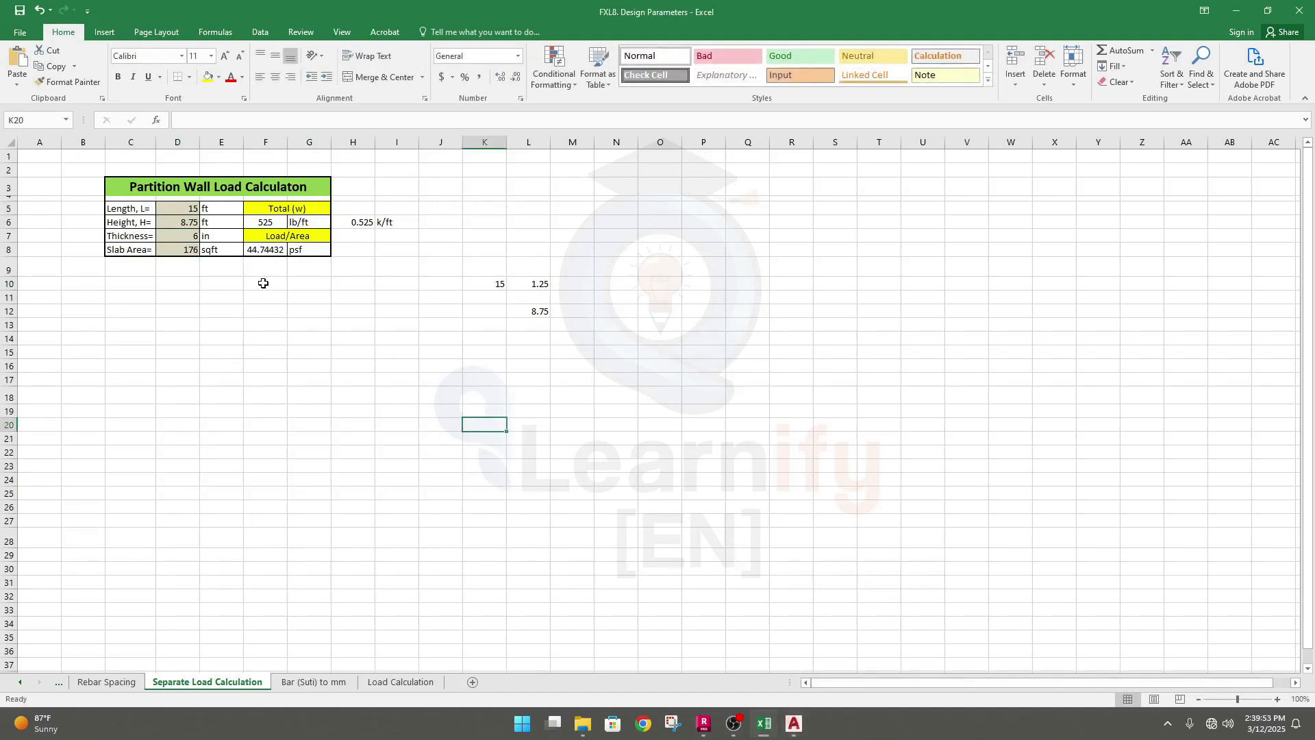
# Step: Switch from Excel back to the Story 1 plan in Robot
pyautogui.click(863, 730)
pyautogui.click(705, 730)
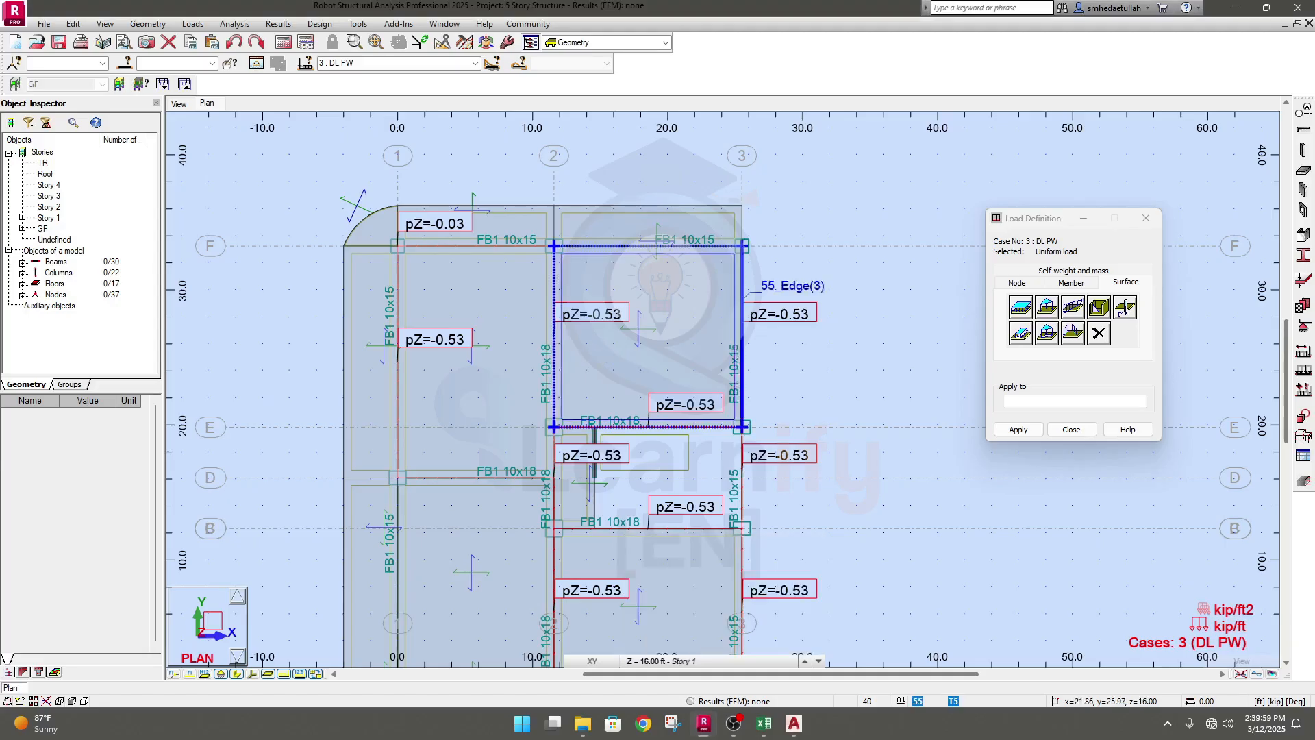
pyautogui.scroll(-2, 840, 413)
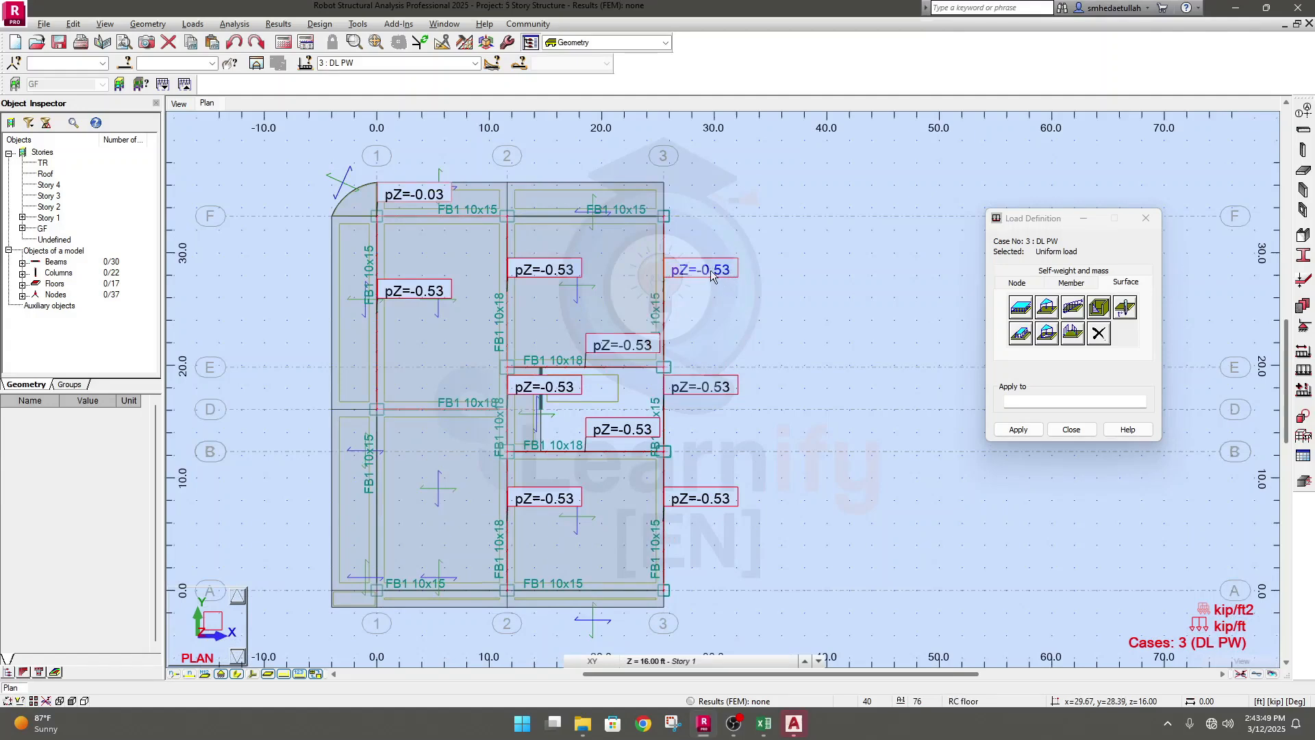
pyautogui.click(358, 24)
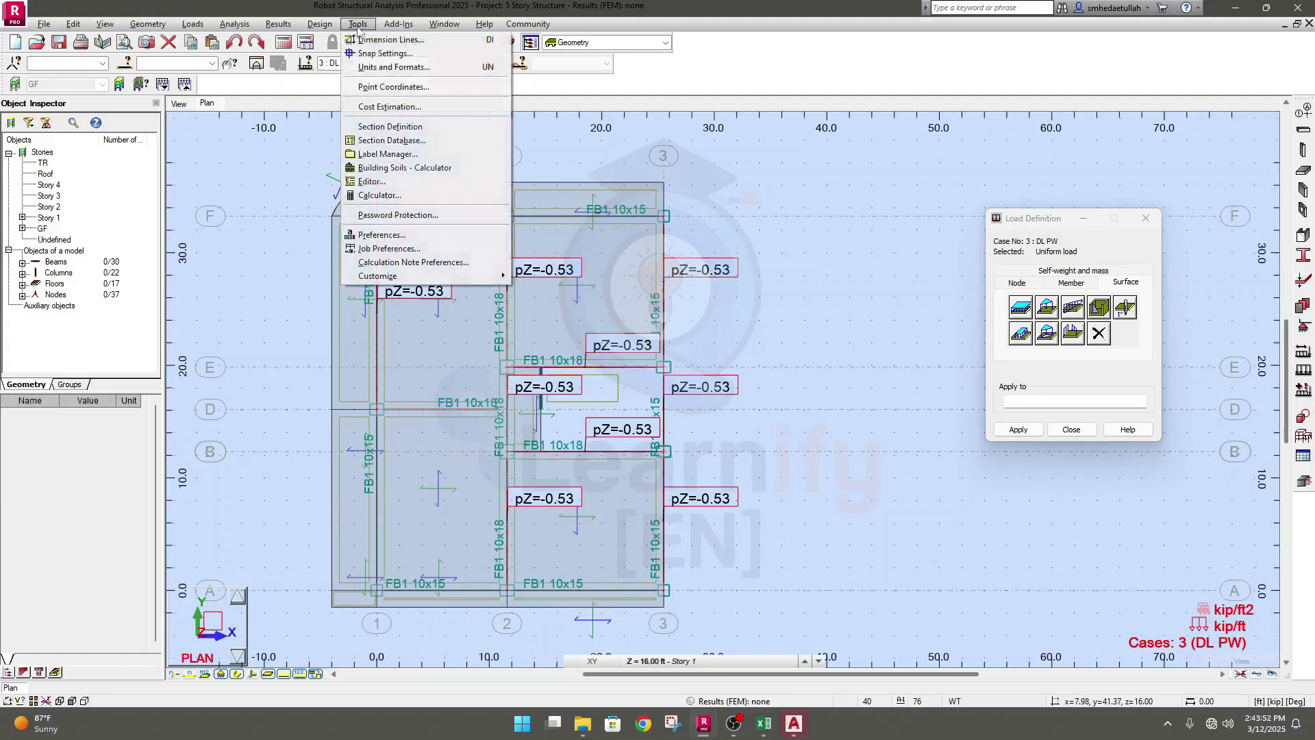
pyautogui.click(407, 71)
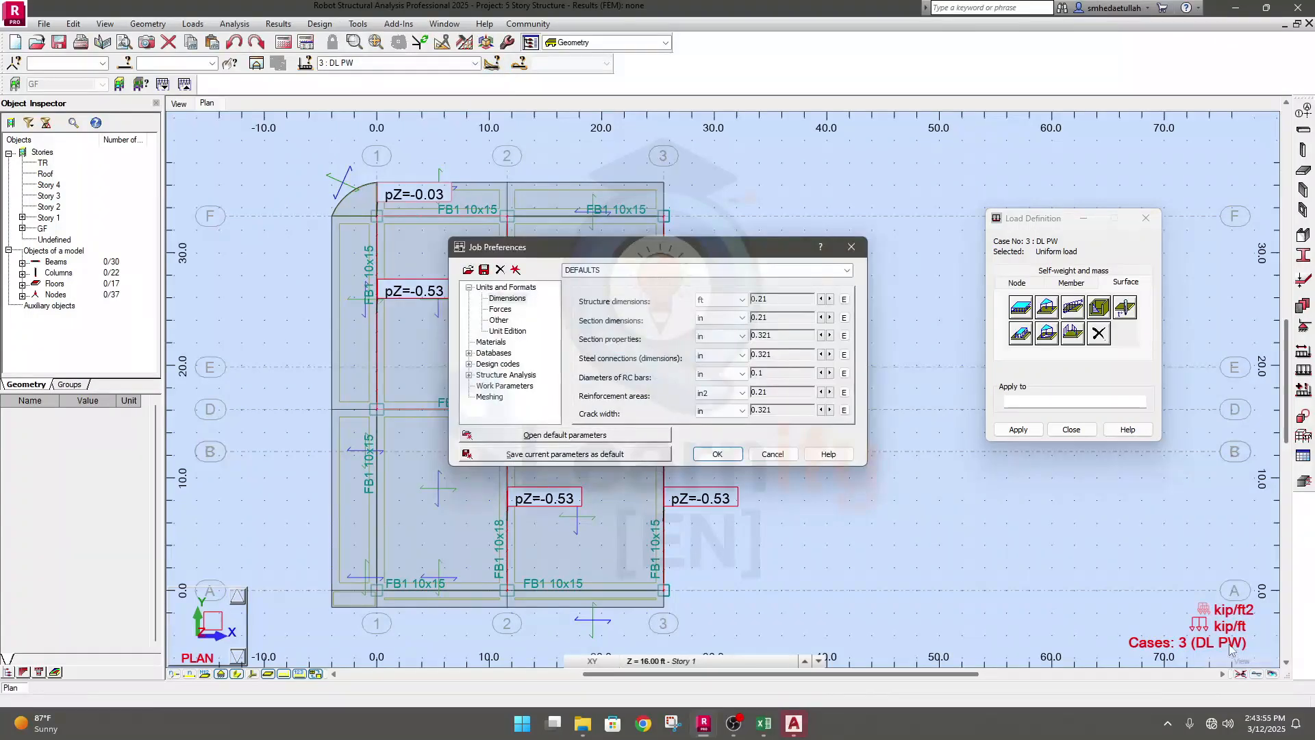
pyautogui.click(852, 246)
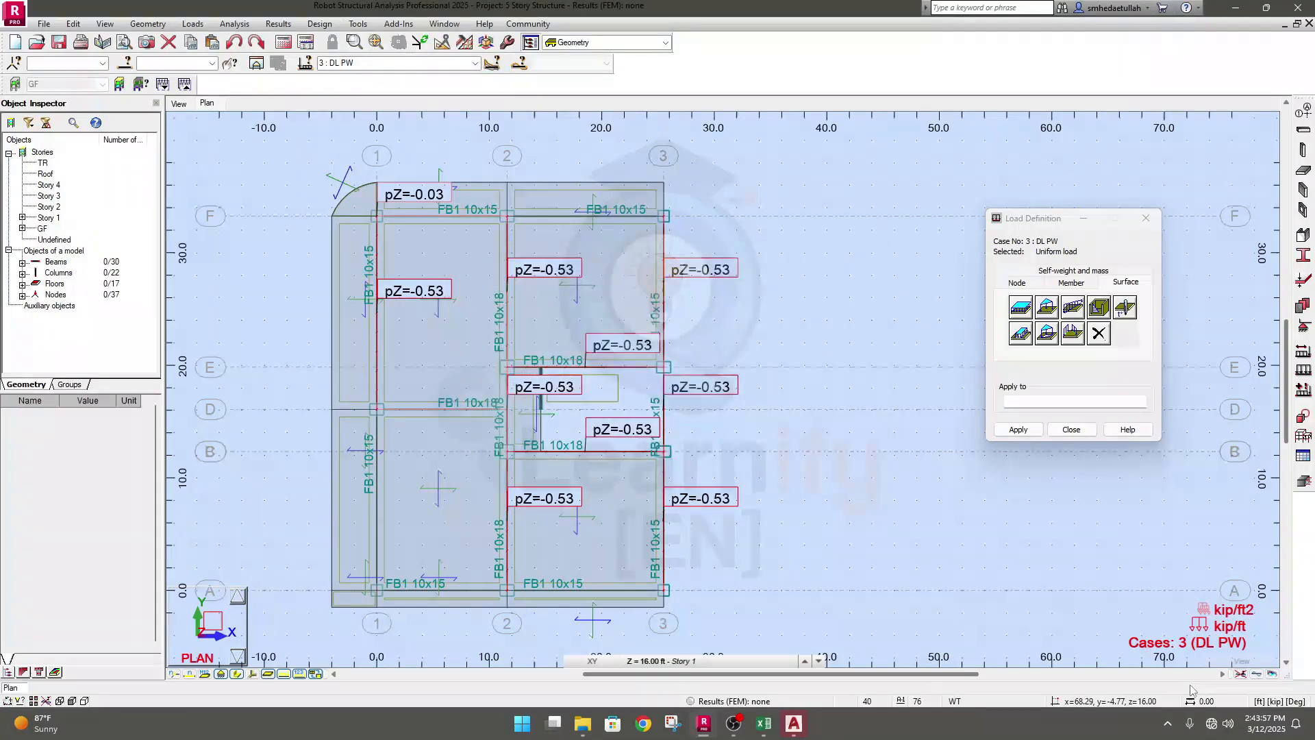
# Step: Open the job preferences and set the force, moment and stress formats to four decimal places
pyautogui.click(1271, 702)
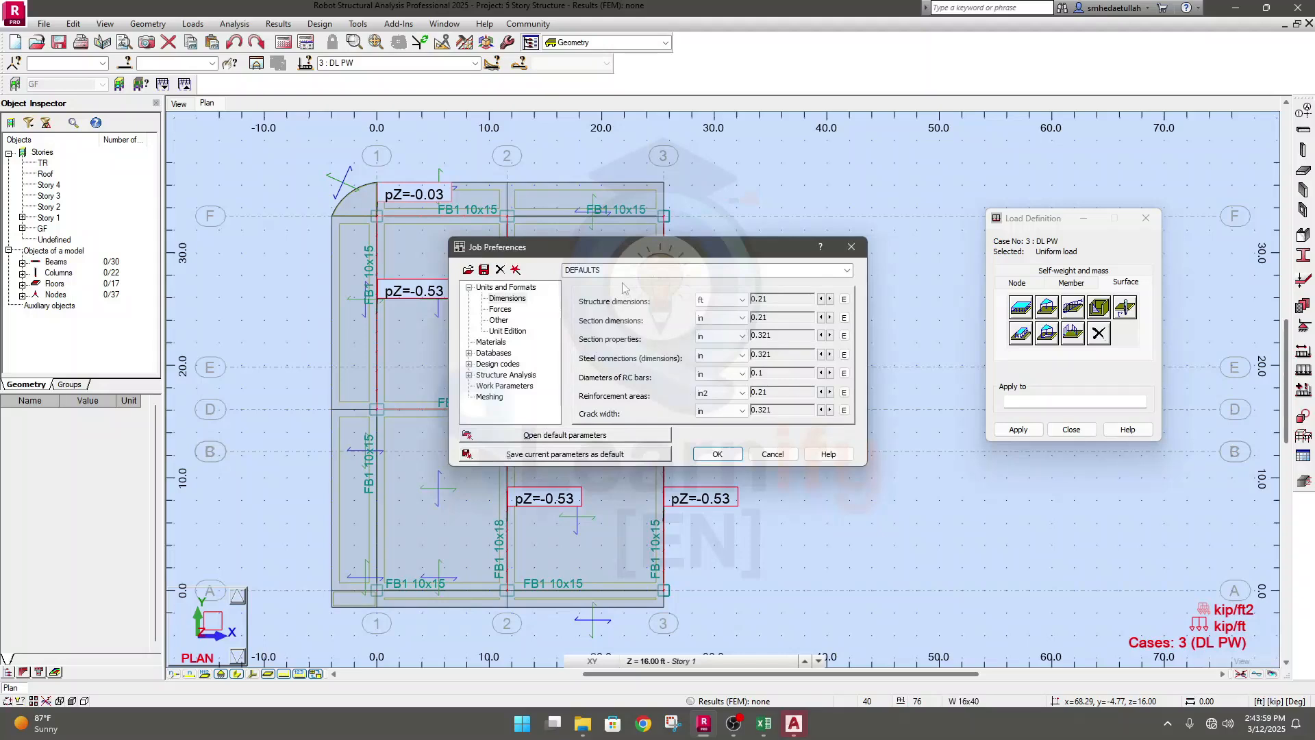
pyautogui.moveTo(624, 257); pyautogui.dragTo(507, 217)
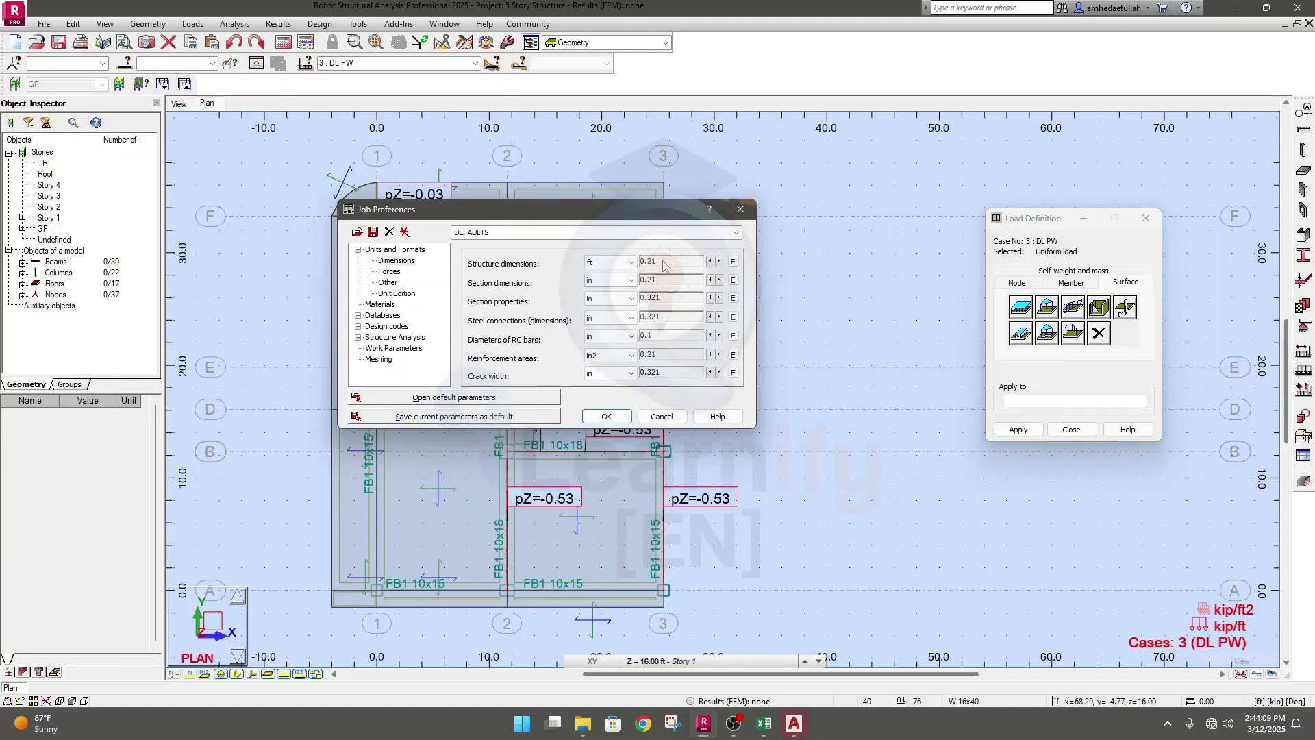
pyautogui.click(389, 271)
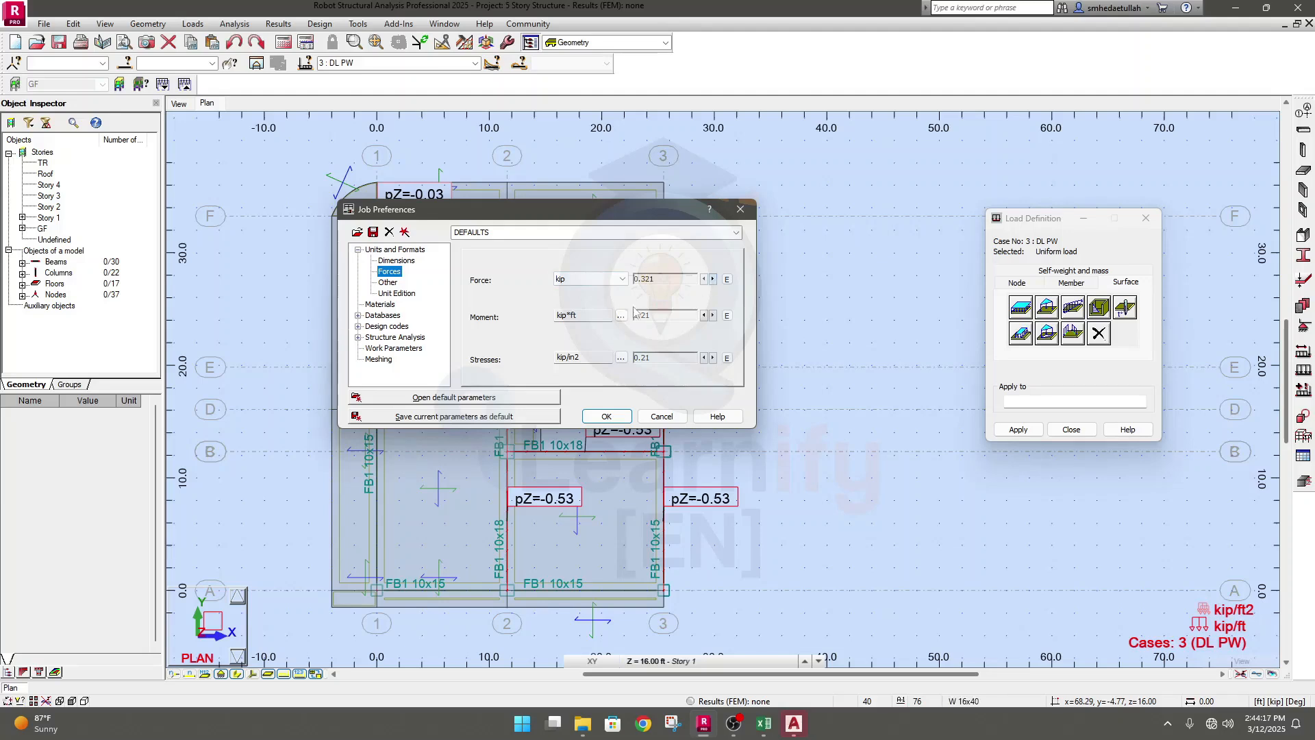
pyautogui.click(713, 316)
pyautogui.click(713, 358)
# Step: Set the force unit to lb and the moment unit to lb*ft, and reduce the force format to three decimal places
pyautogui.click(618, 278)
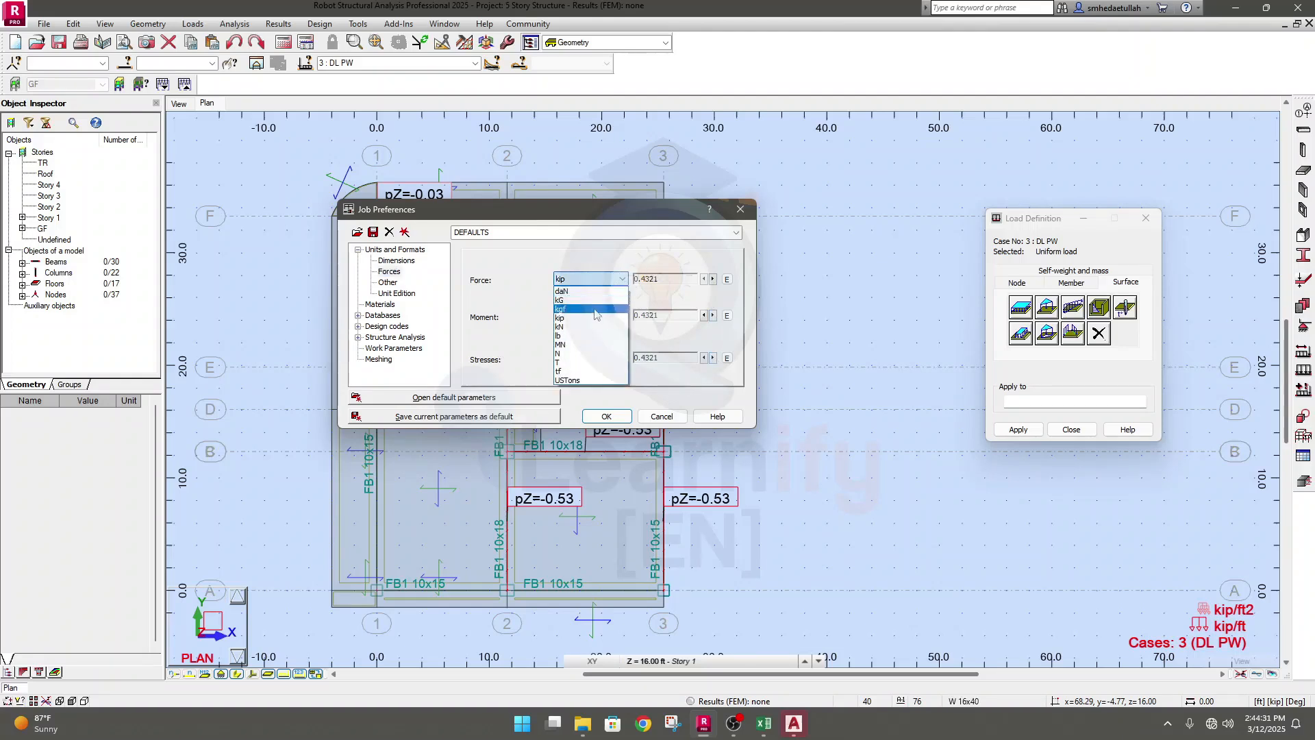
pyautogui.click(581, 336)
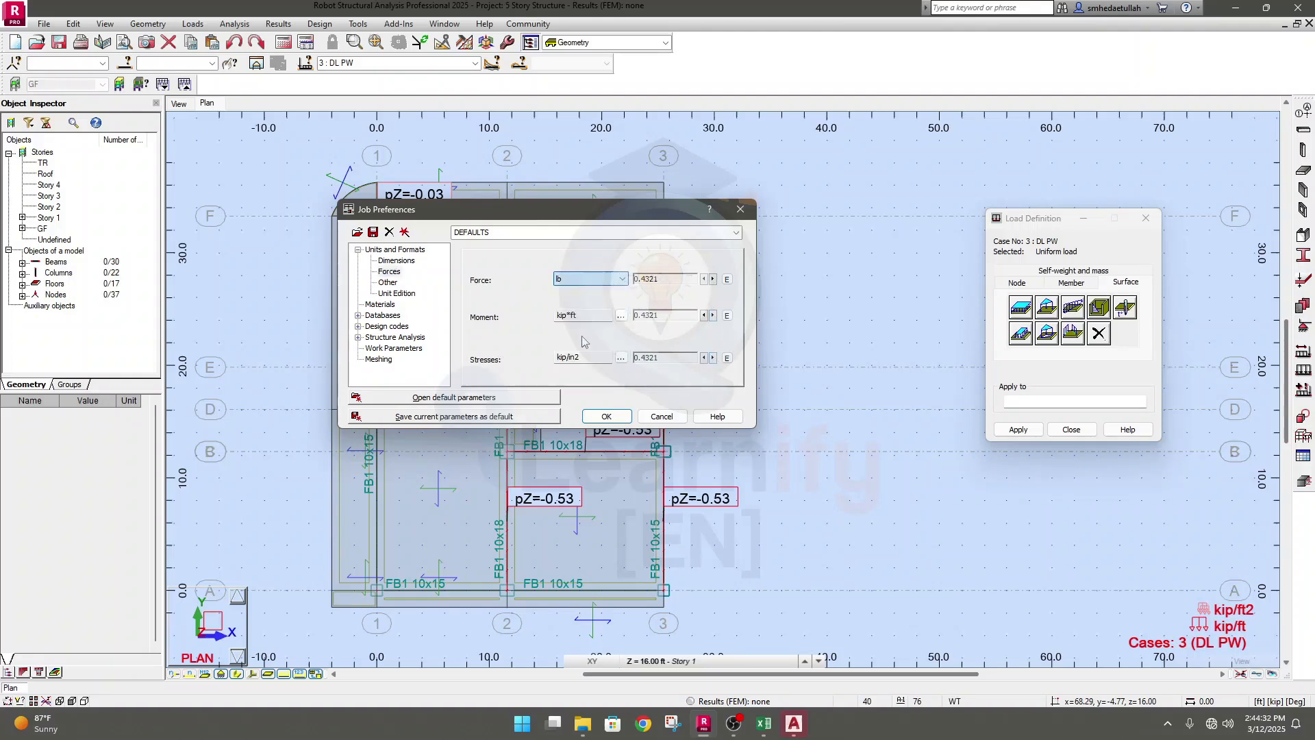
pyautogui.click(621, 315)
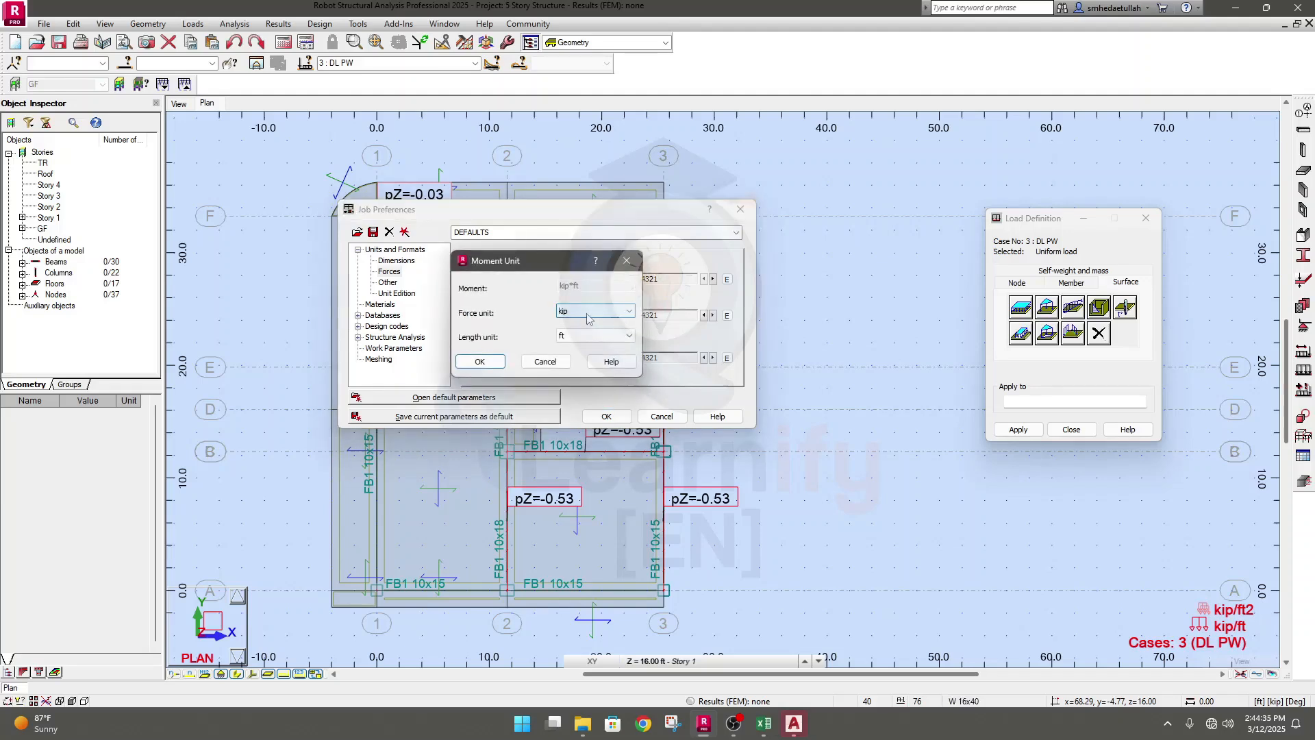
pyautogui.click(587, 313)
pyautogui.press('Down')
pyautogui.press('Down')
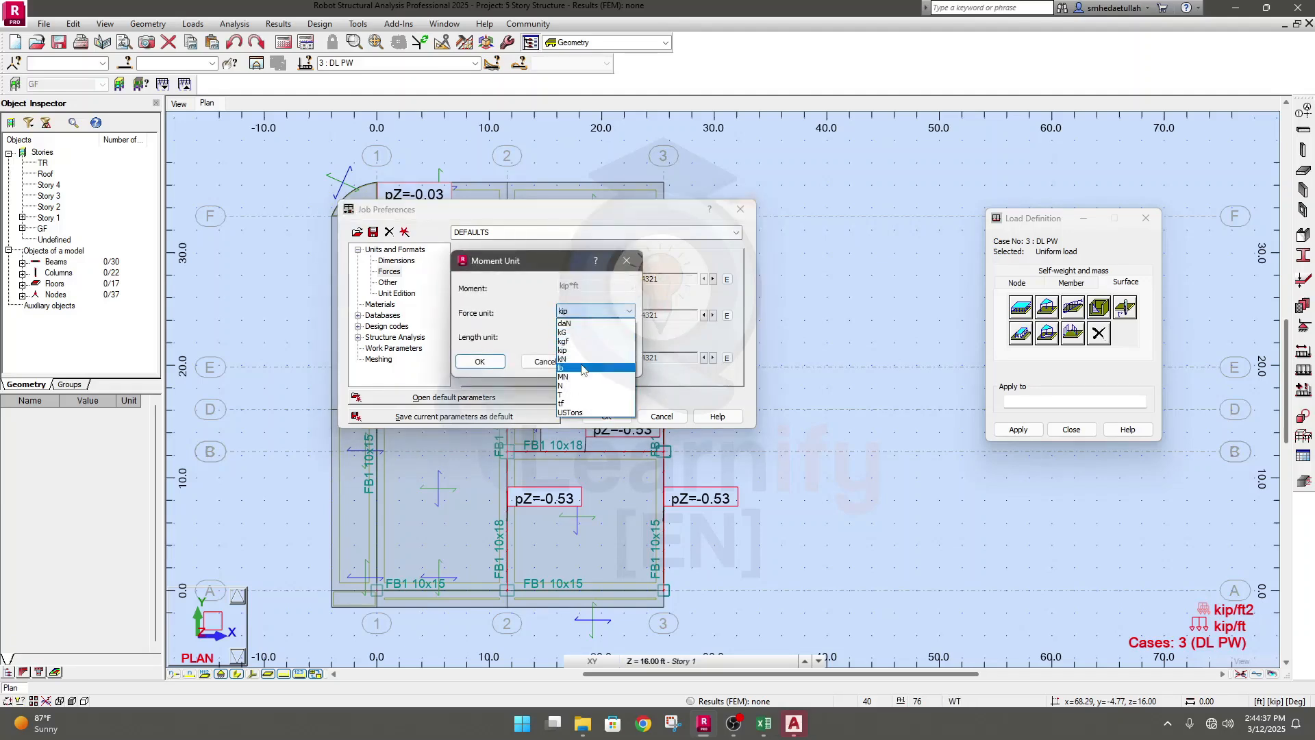
pyautogui.press('Return')
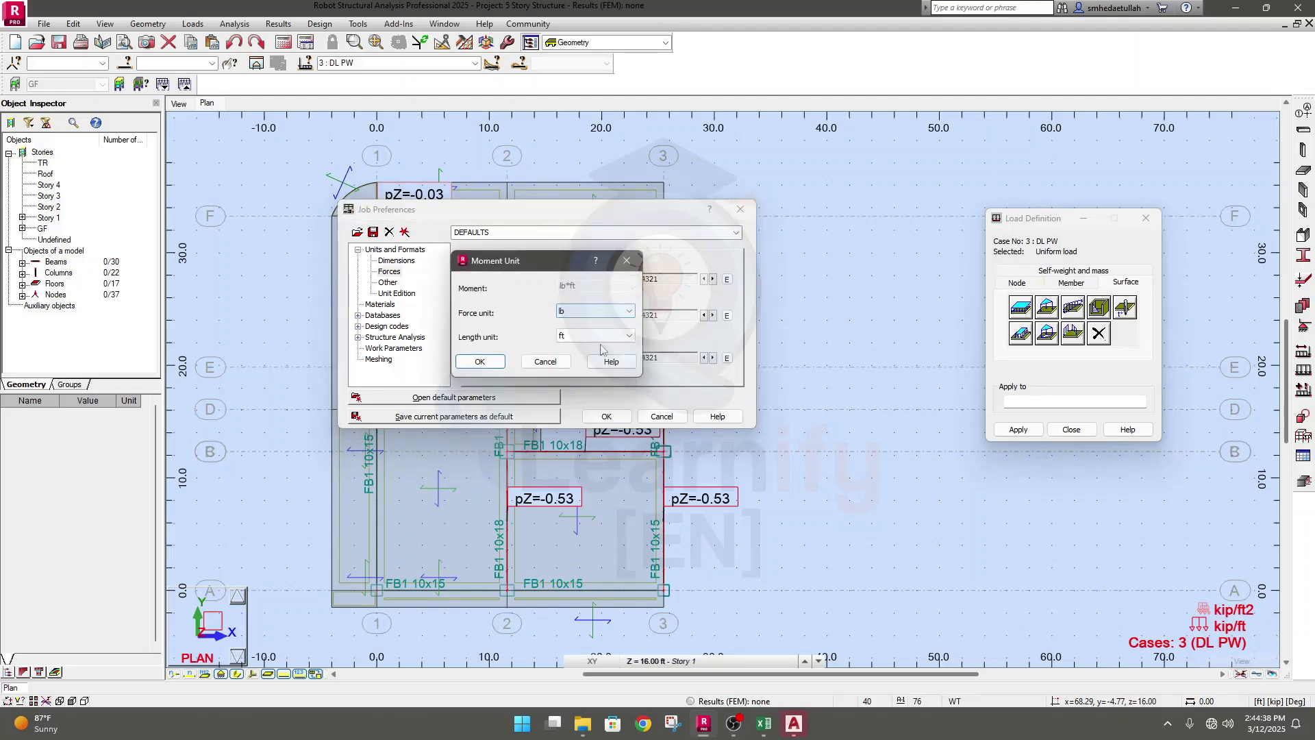
pyautogui.click(480, 363)
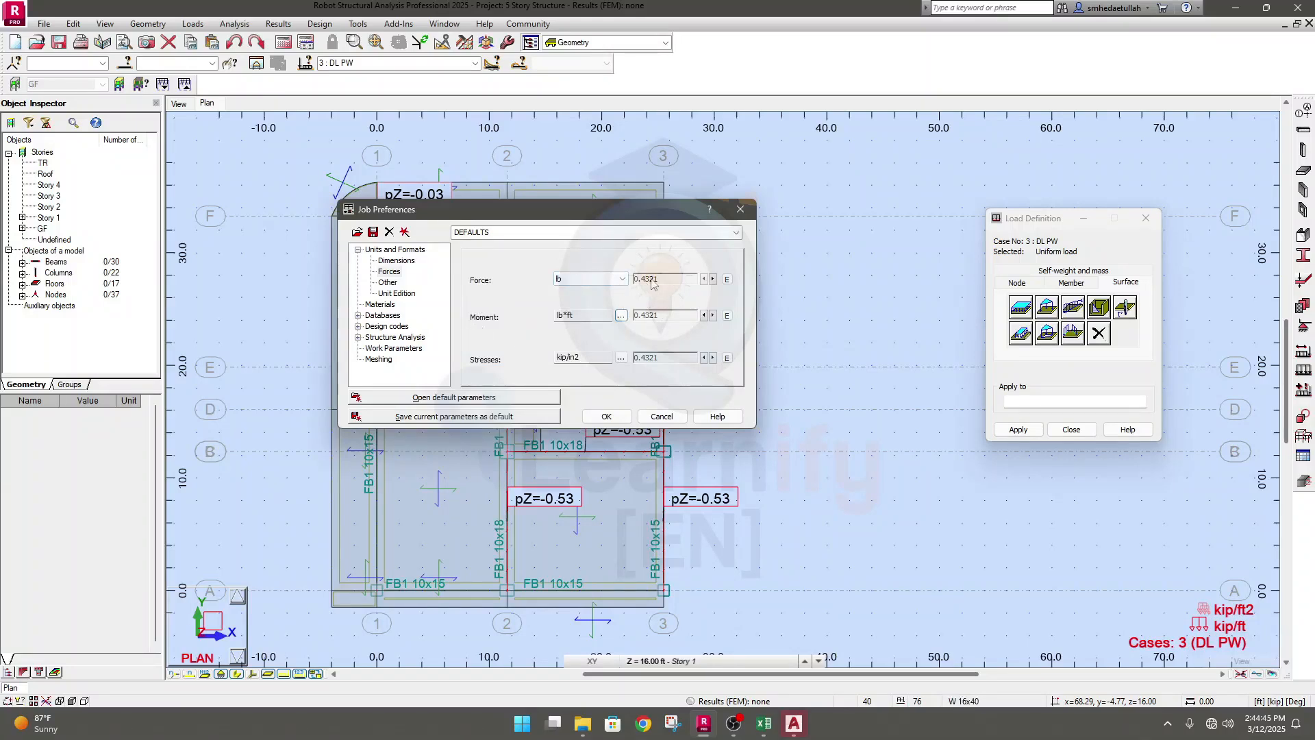
pyautogui.click(703, 279)
# Step: Increase the decimal places of the weight unit, look at the unit edition settings, and apply the job preferences
pyautogui.click(389, 282)
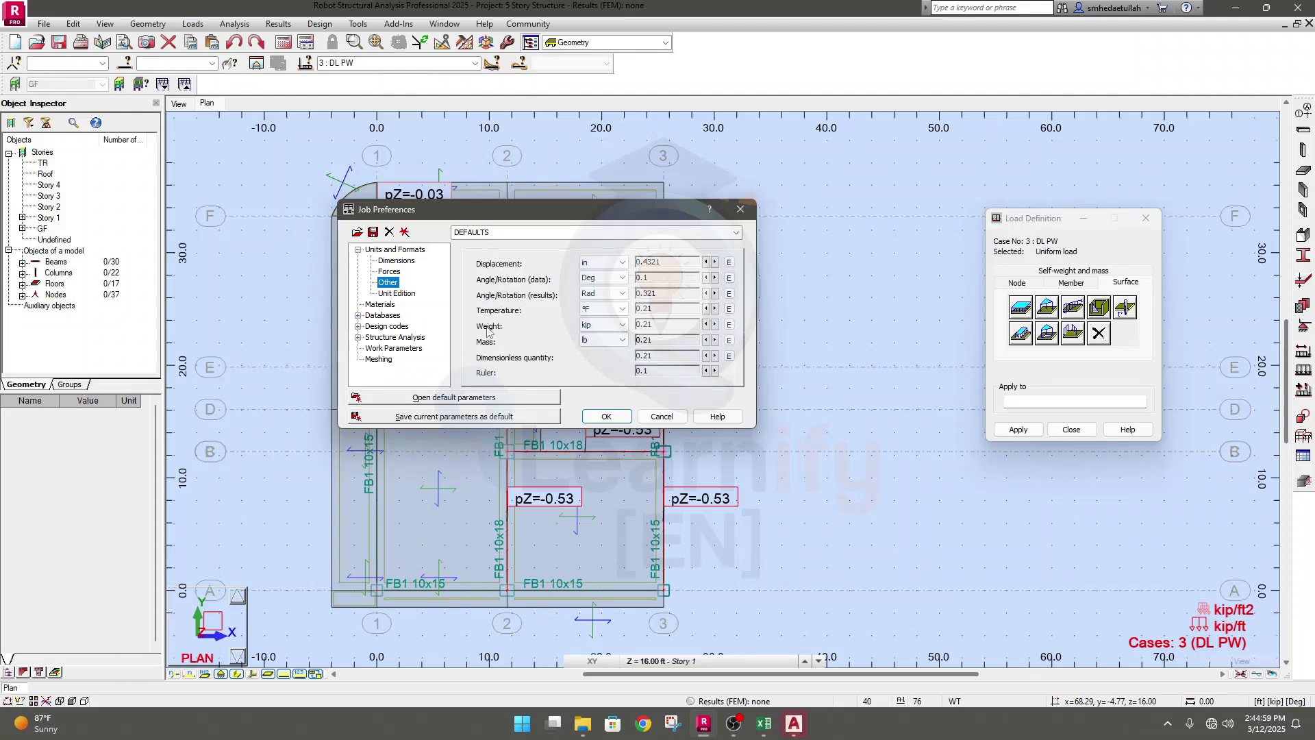
pyautogui.click(715, 325)
pyautogui.click(397, 294)
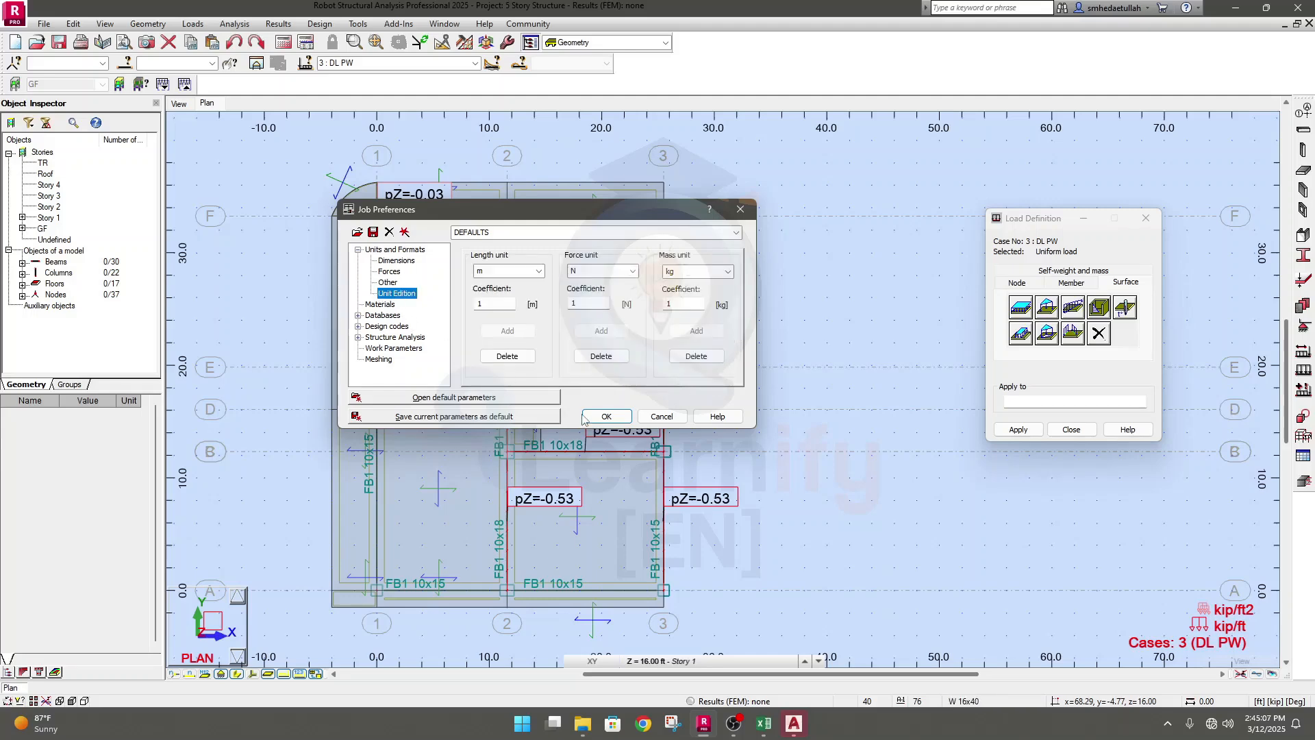
pyautogui.click(586, 419)
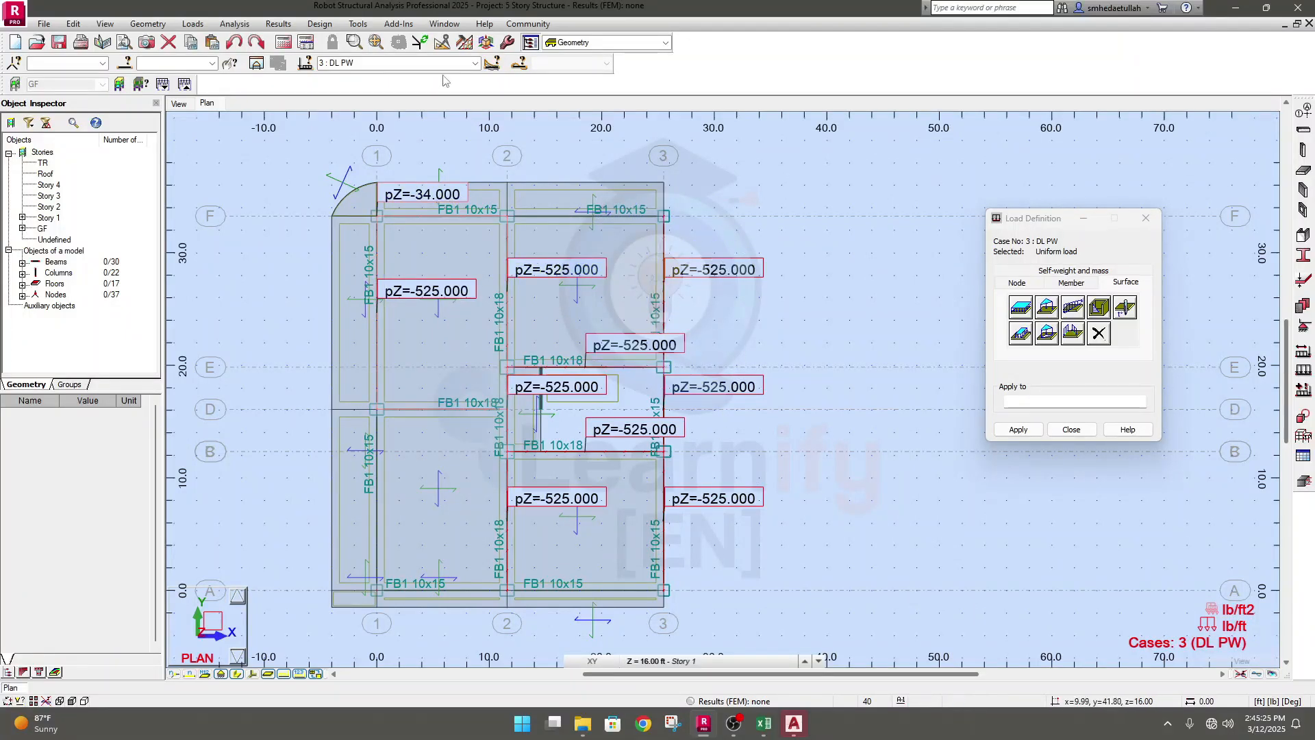
# Step: Set the force and moment formats to one decimal place in the job preferences and apply them
pyautogui.click(358, 24)
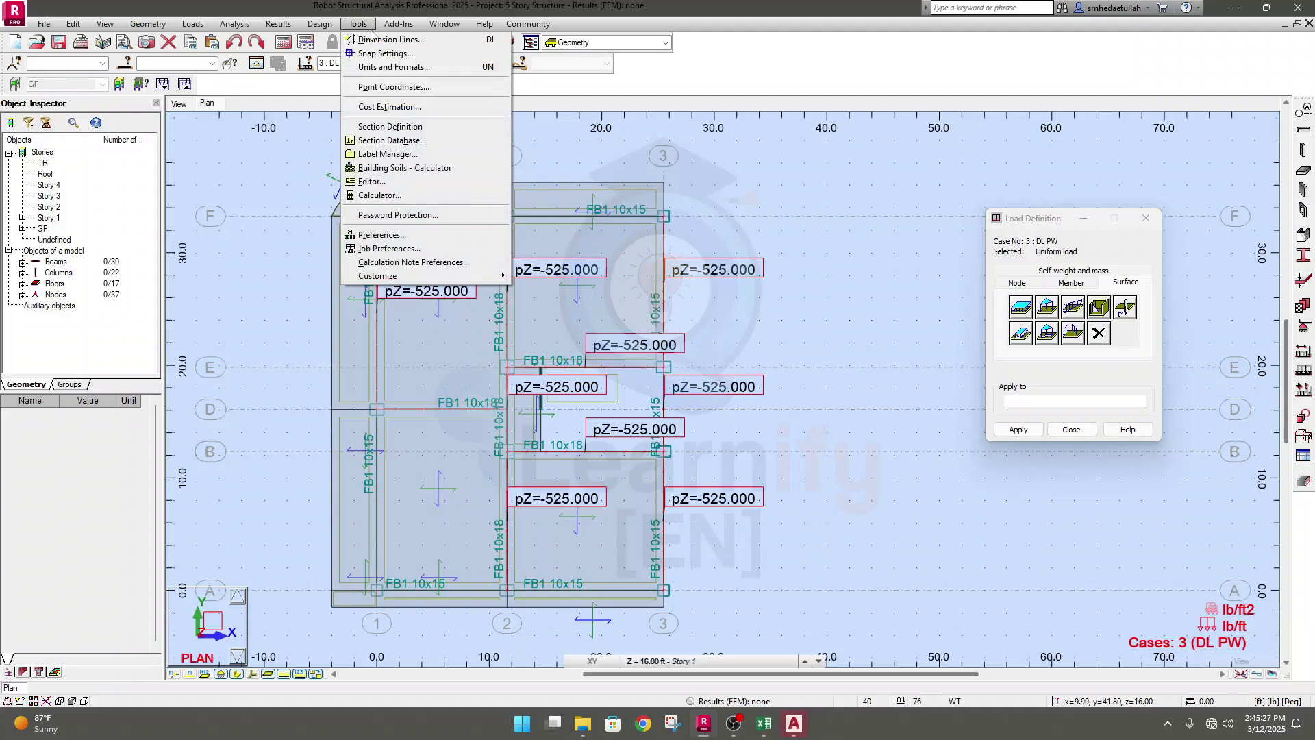
pyautogui.click(394, 67)
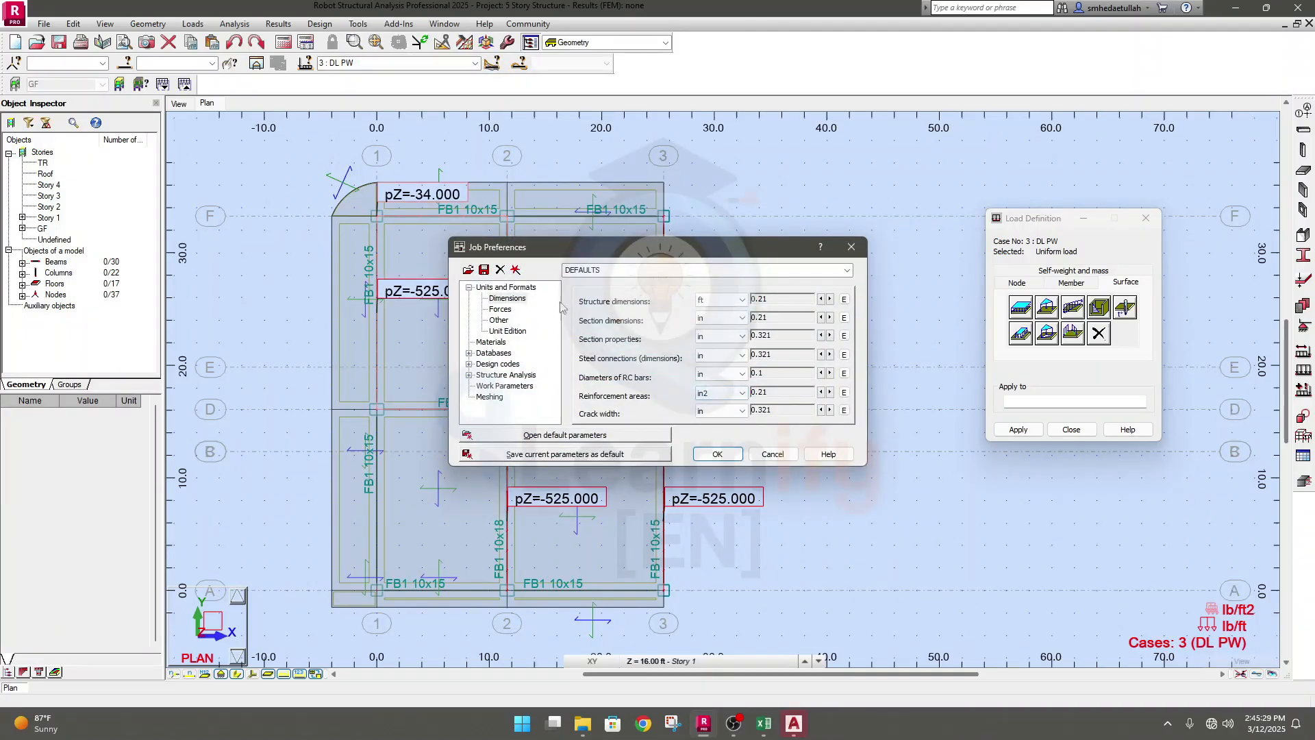
pyautogui.click(500, 309)
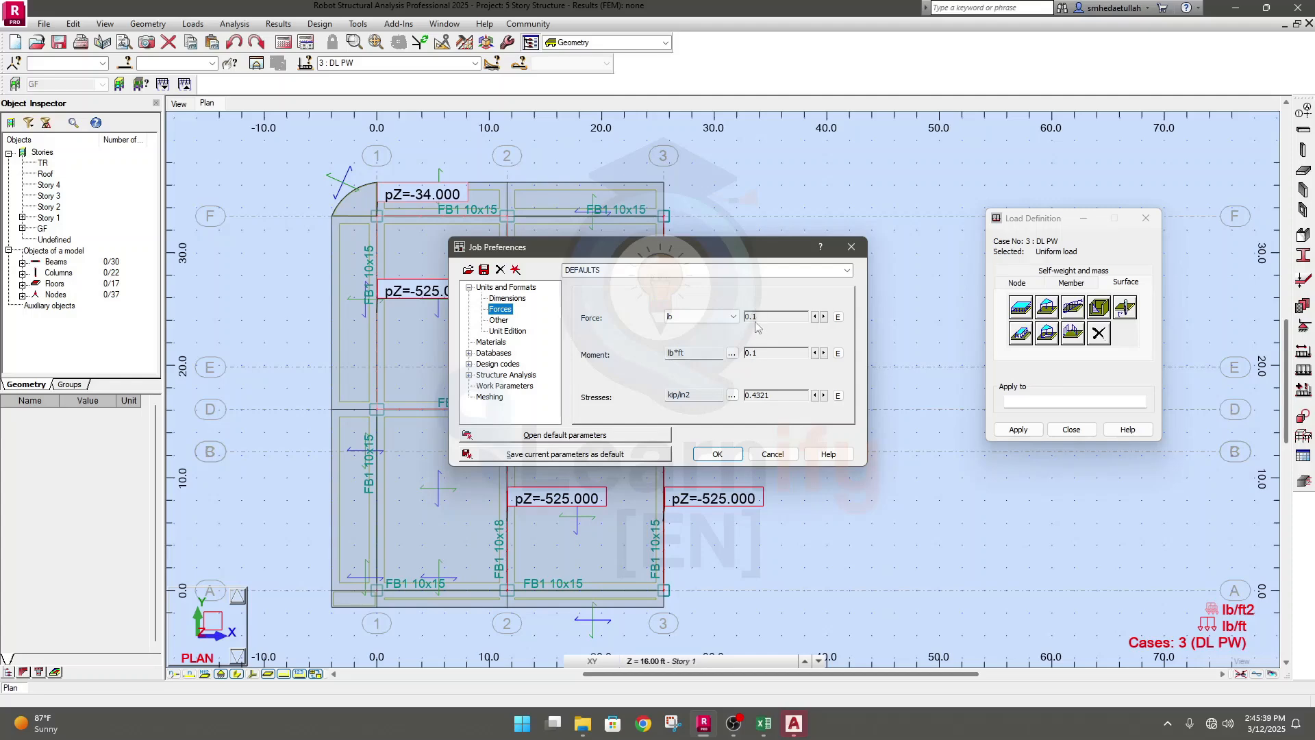
pyautogui.click(717, 455)
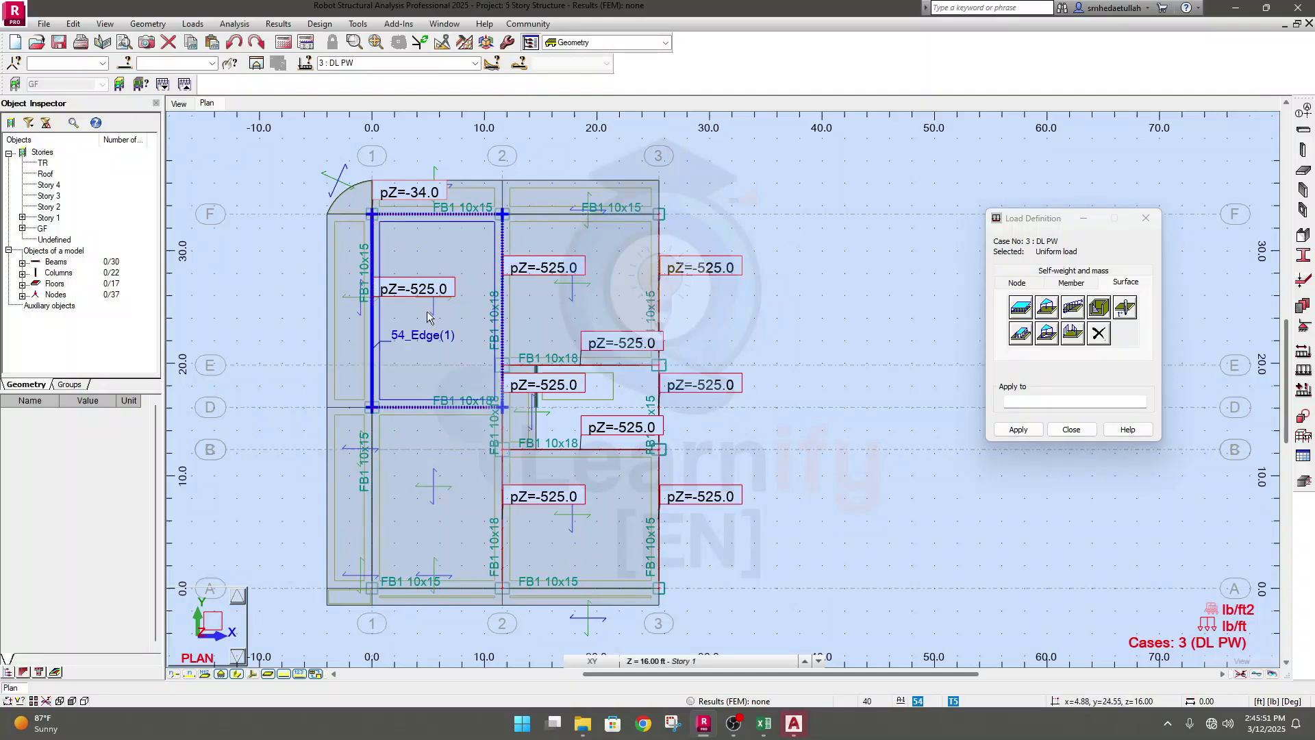
pyautogui.moveTo(857, 466); pyautogui.dragTo(856, 459, button='middle')
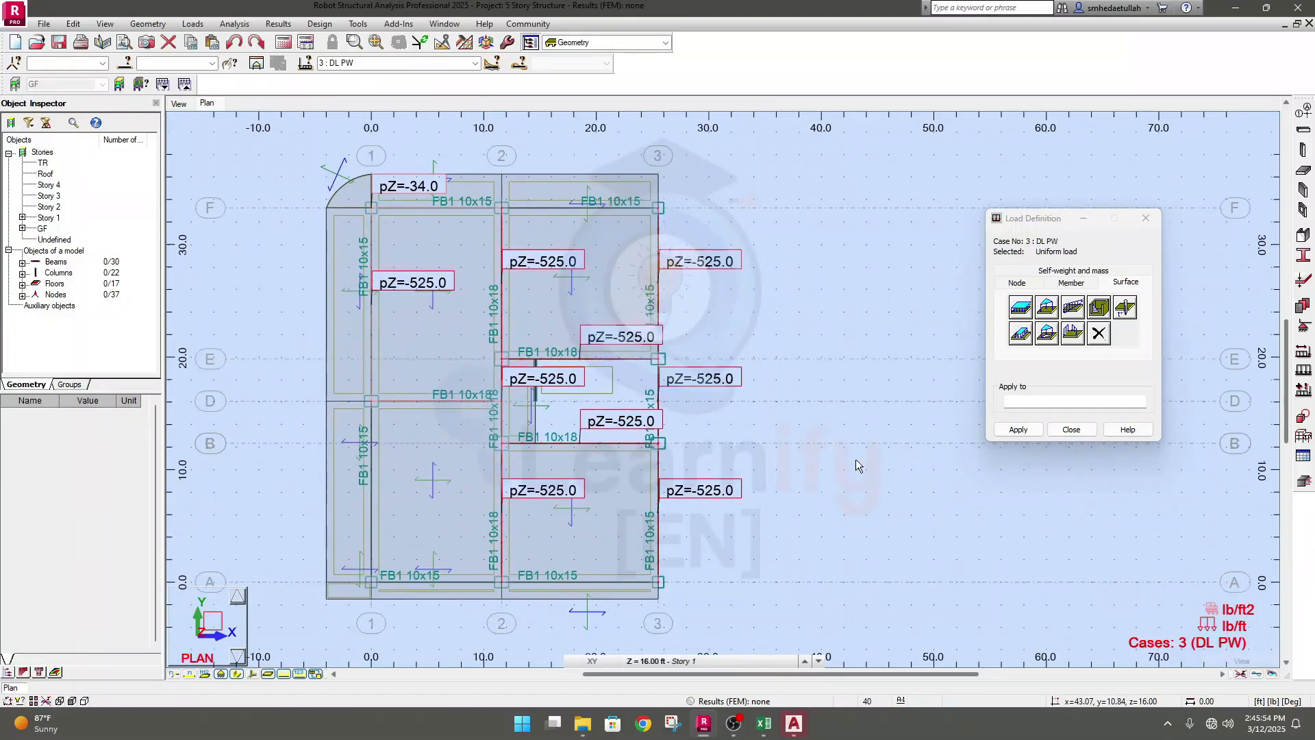
pyautogui.click(1063, 254)
pyautogui.moveTo(823, 455); pyautogui.dragTo(820, 460, button='middle')
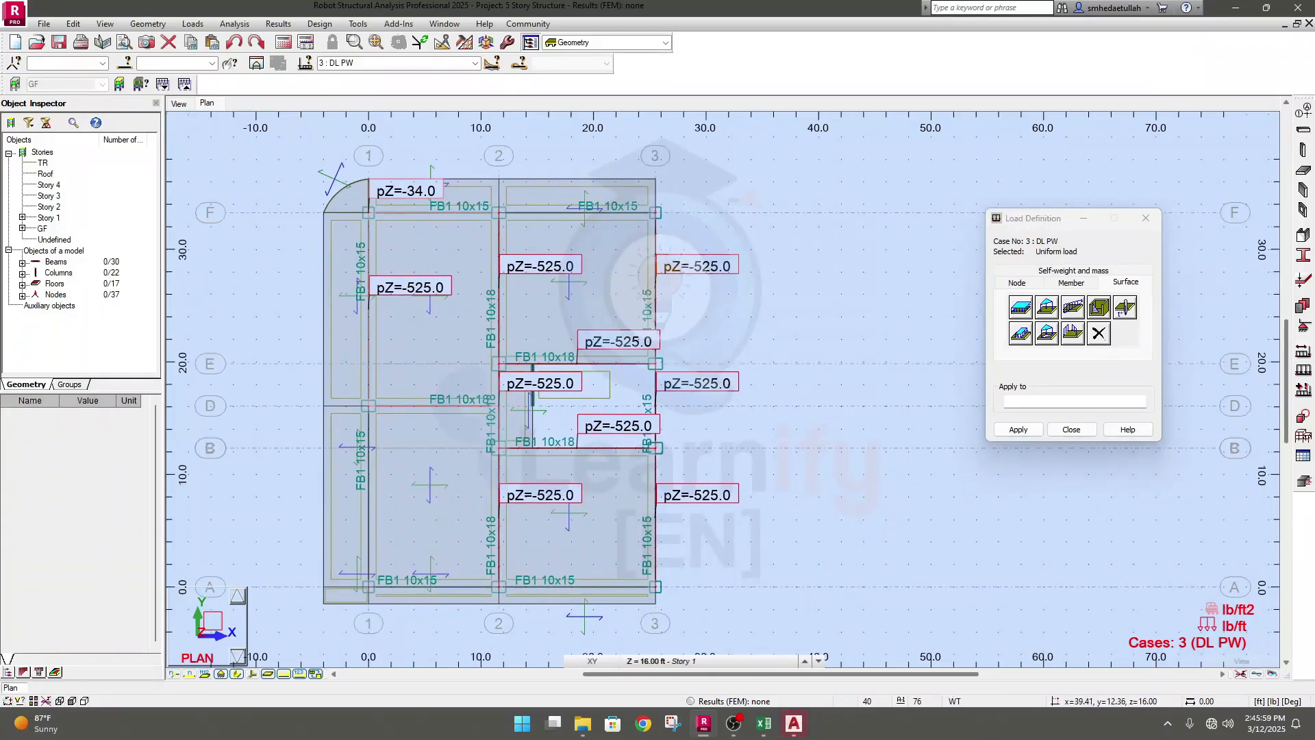
pyautogui.moveTo(783, 464); pyautogui.dragTo(779, 465, button='middle')
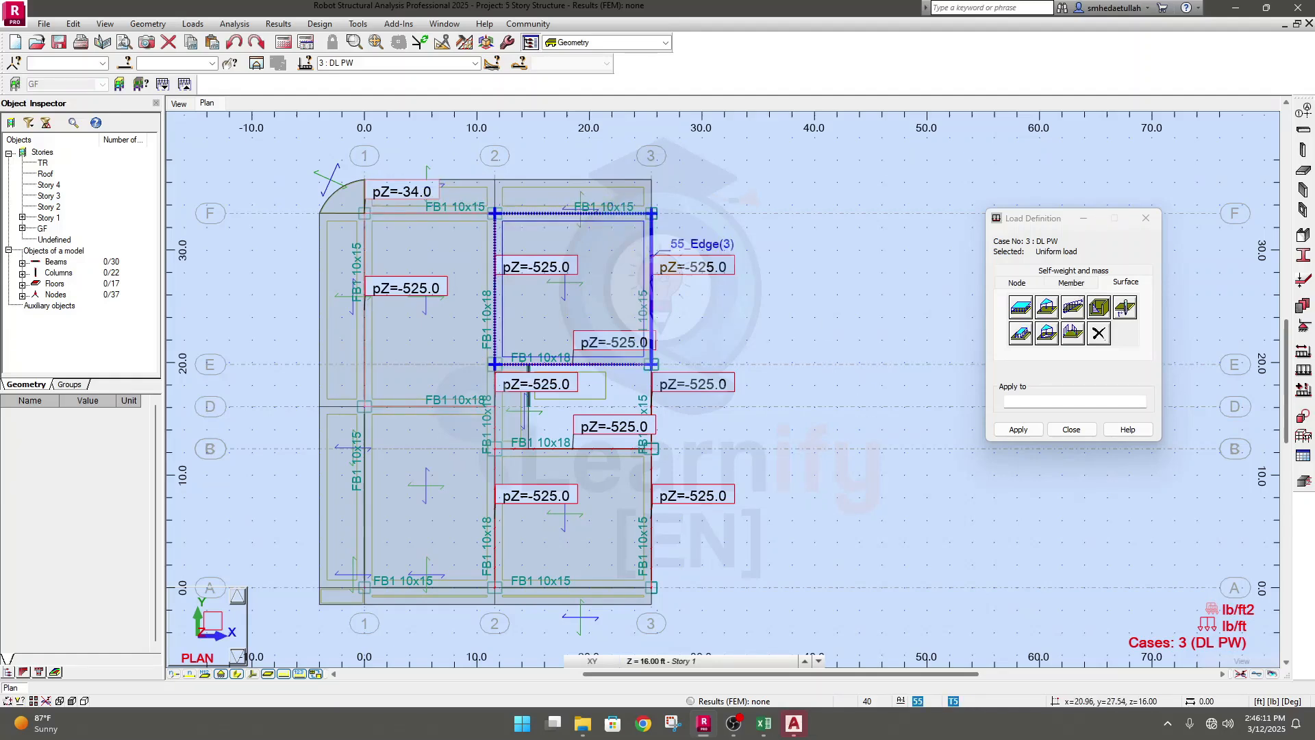
# Step: Check the partition load per area in Excel, and apply a Z -45 lb/ft2 uniform planar load in Robot to the slab between axes 2-3 and E-F
pyautogui.click(764, 724)
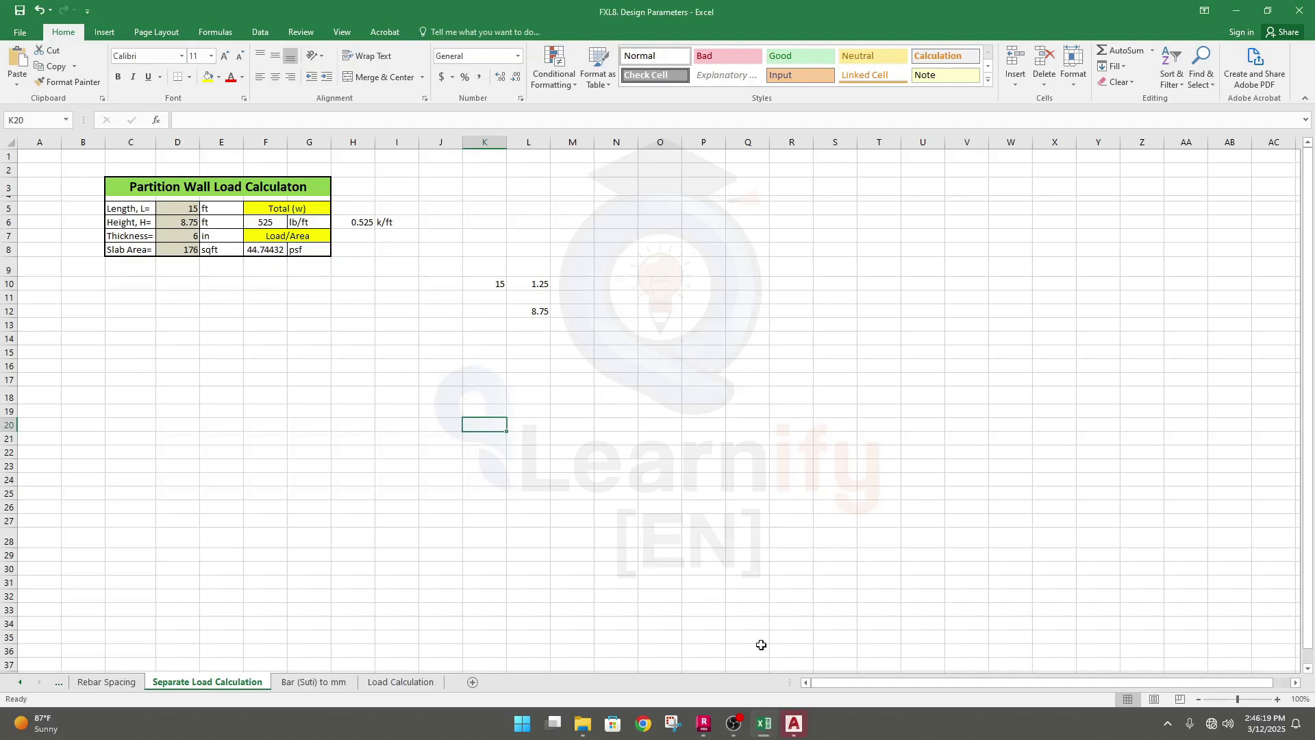
pyautogui.click(705, 724)
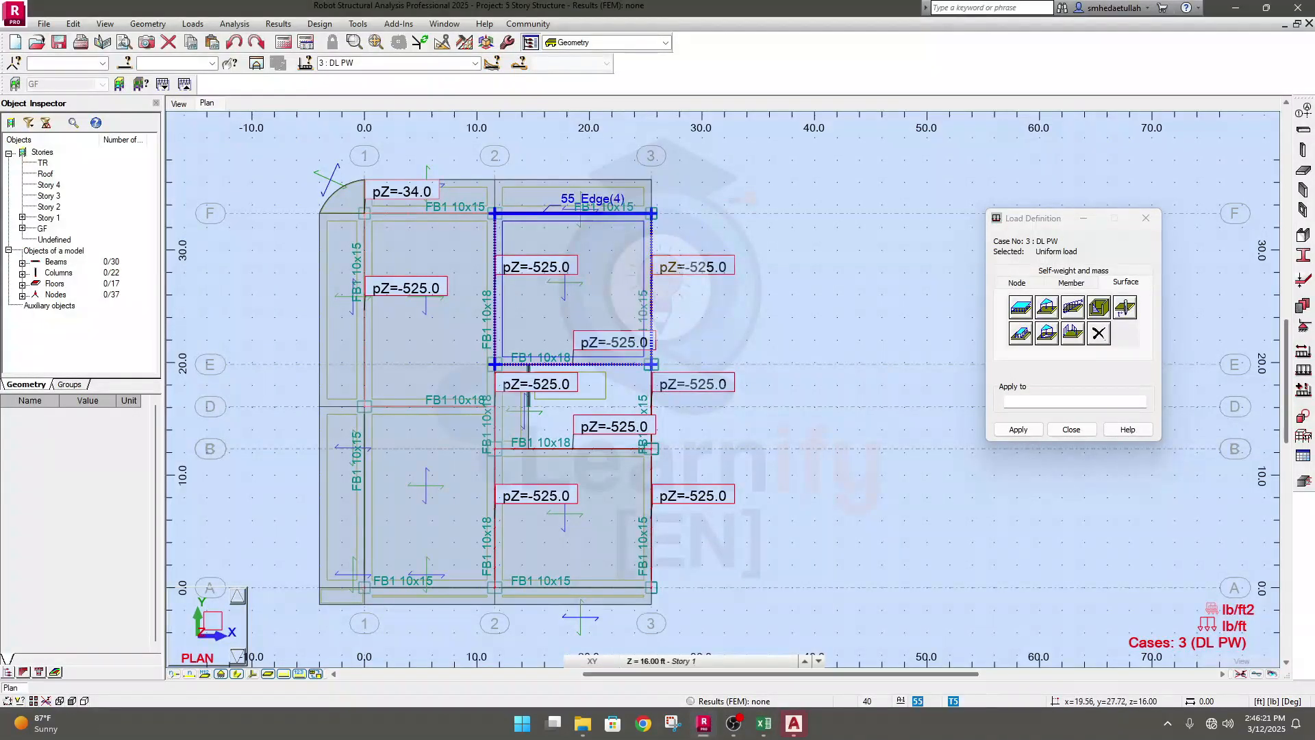
pyautogui.click(1020, 310)
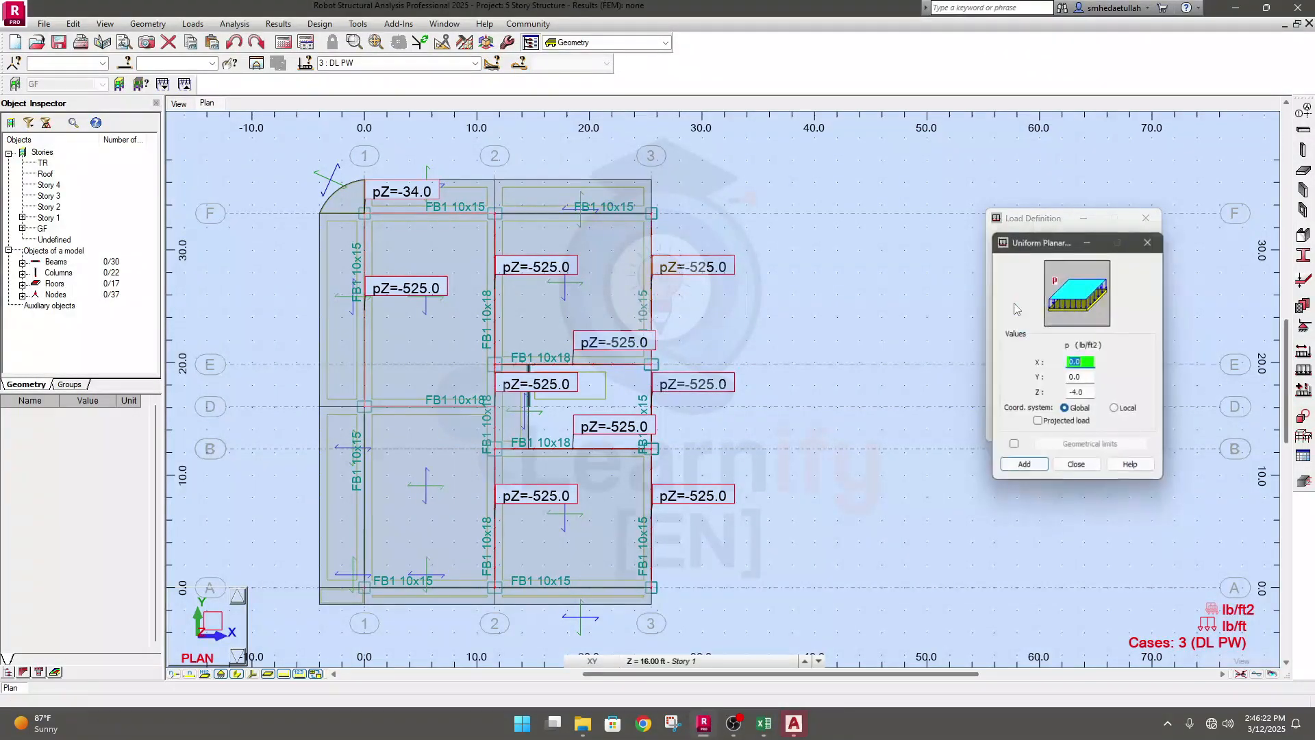
pyautogui.doubleClick(1088, 395)
pyautogui.write('-4')
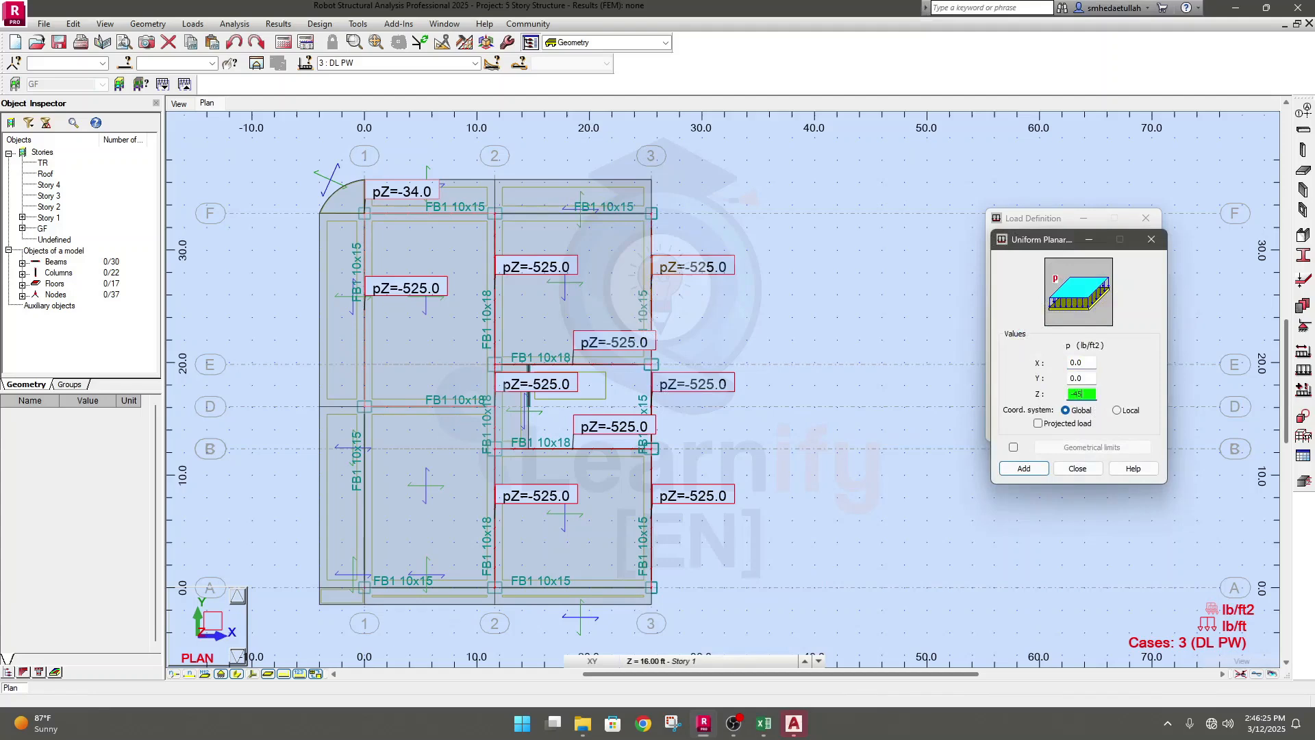
pyautogui.click(1024, 469)
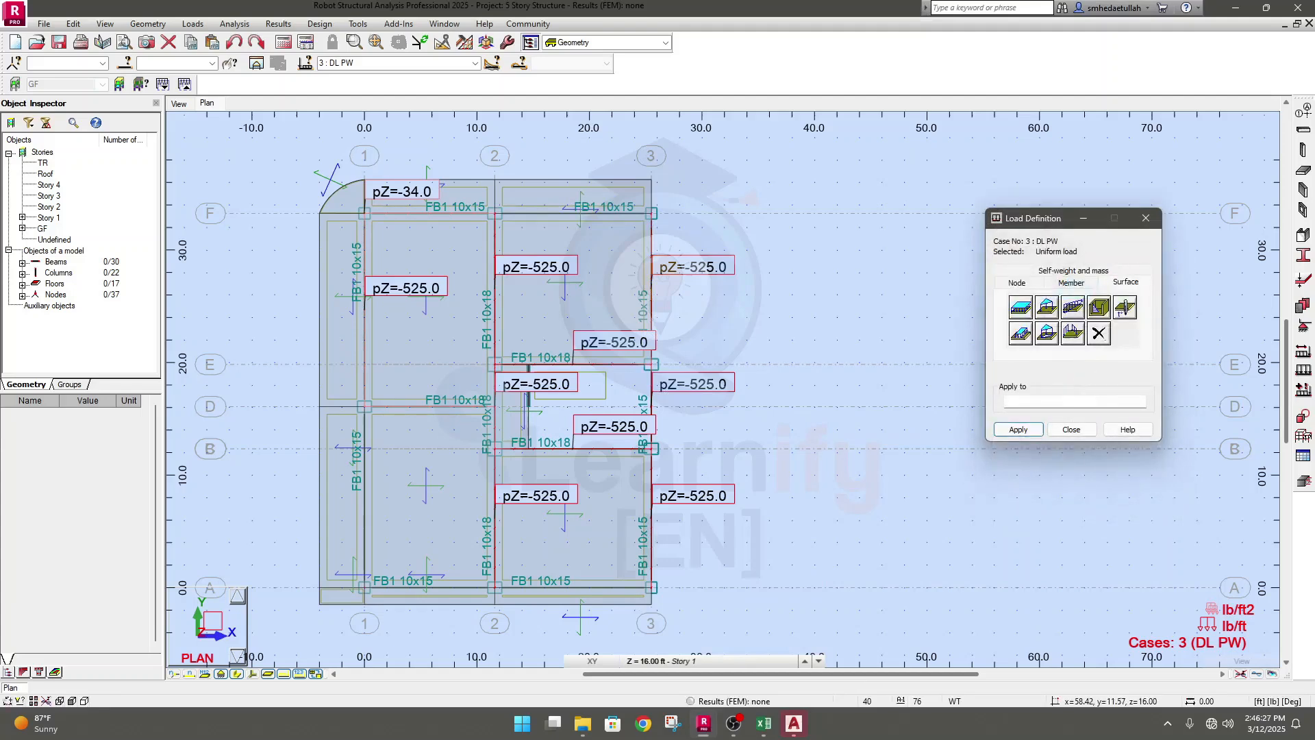
pyautogui.click(1018, 430)
pyautogui.click(668, 233)
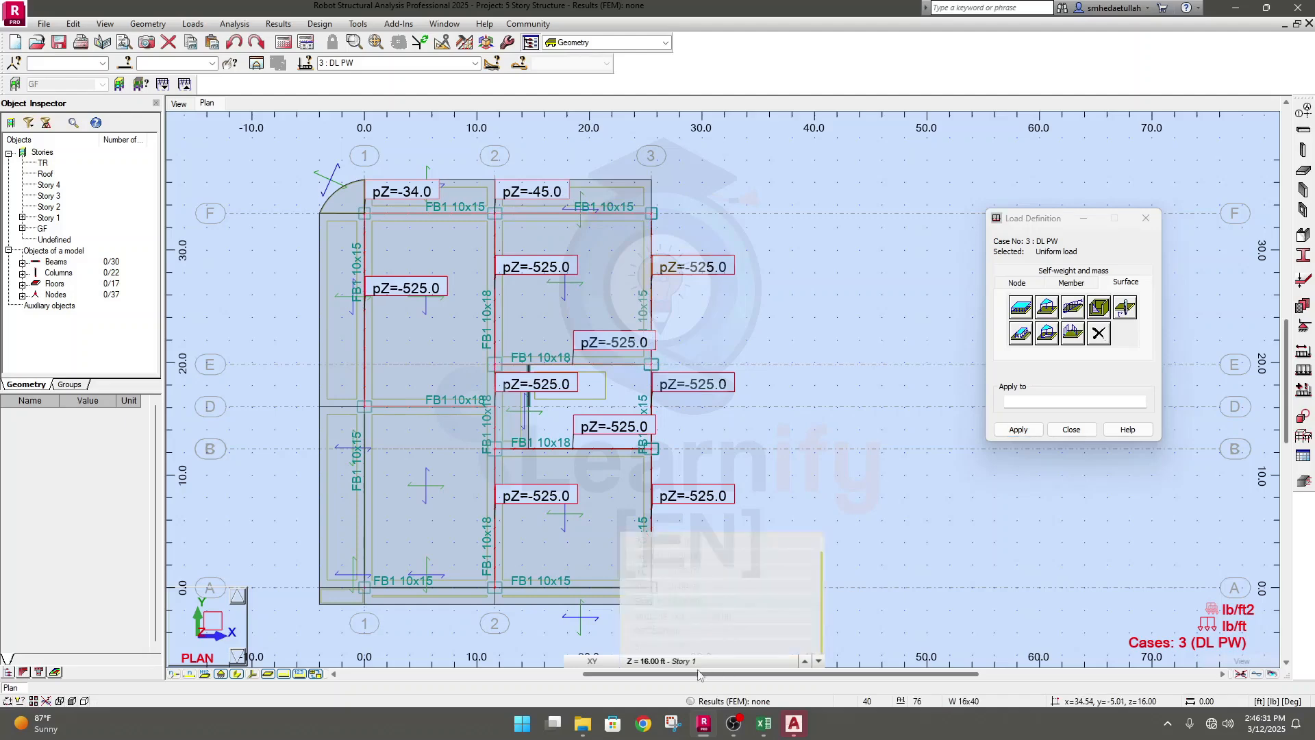
# Step: Switch to the AutoCAD floor plan and measure the partition walls around the lower M.BED-01 10'x10' room with a linear dimension, without placing it
pyautogui.click(794, 723)
pyautogui.click(589, 366)
pyautogui.scroll(-3, 488, 150)
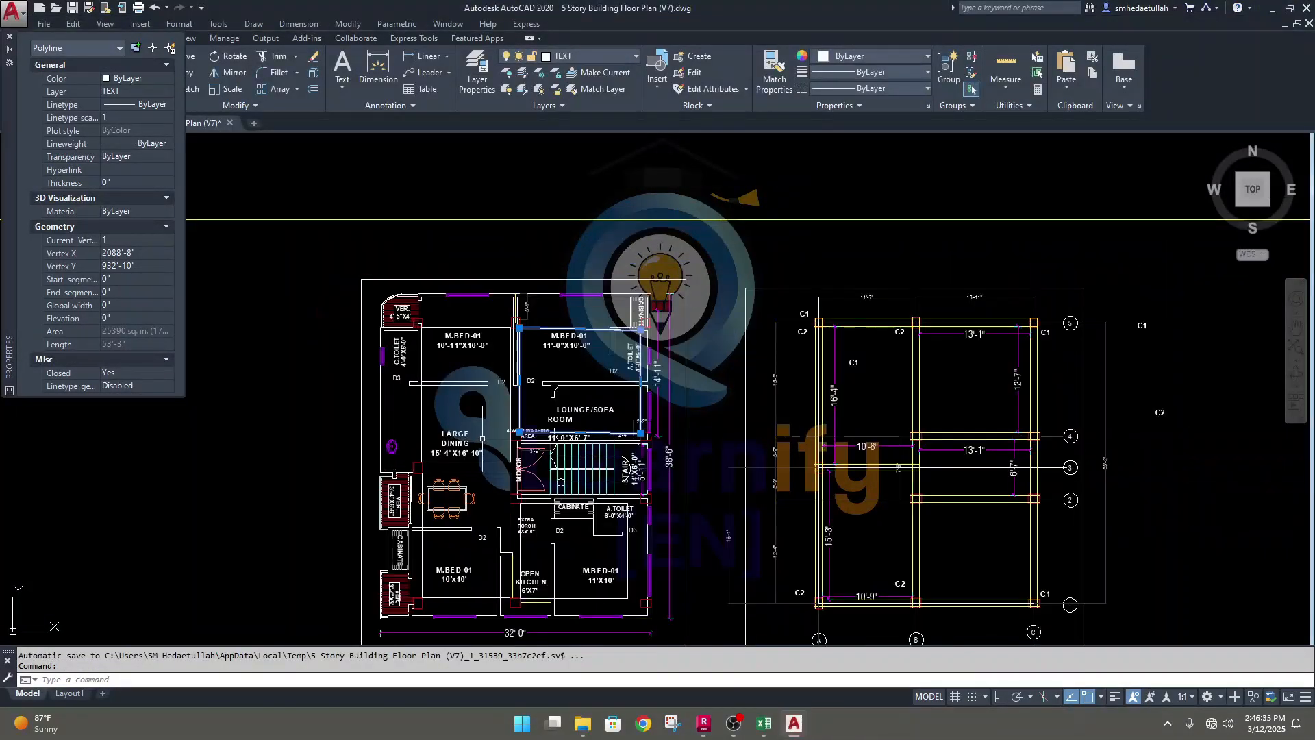
pyautogui.scroll(4, 477, 407)
pyautogui.scroll(-2, 476, 425)
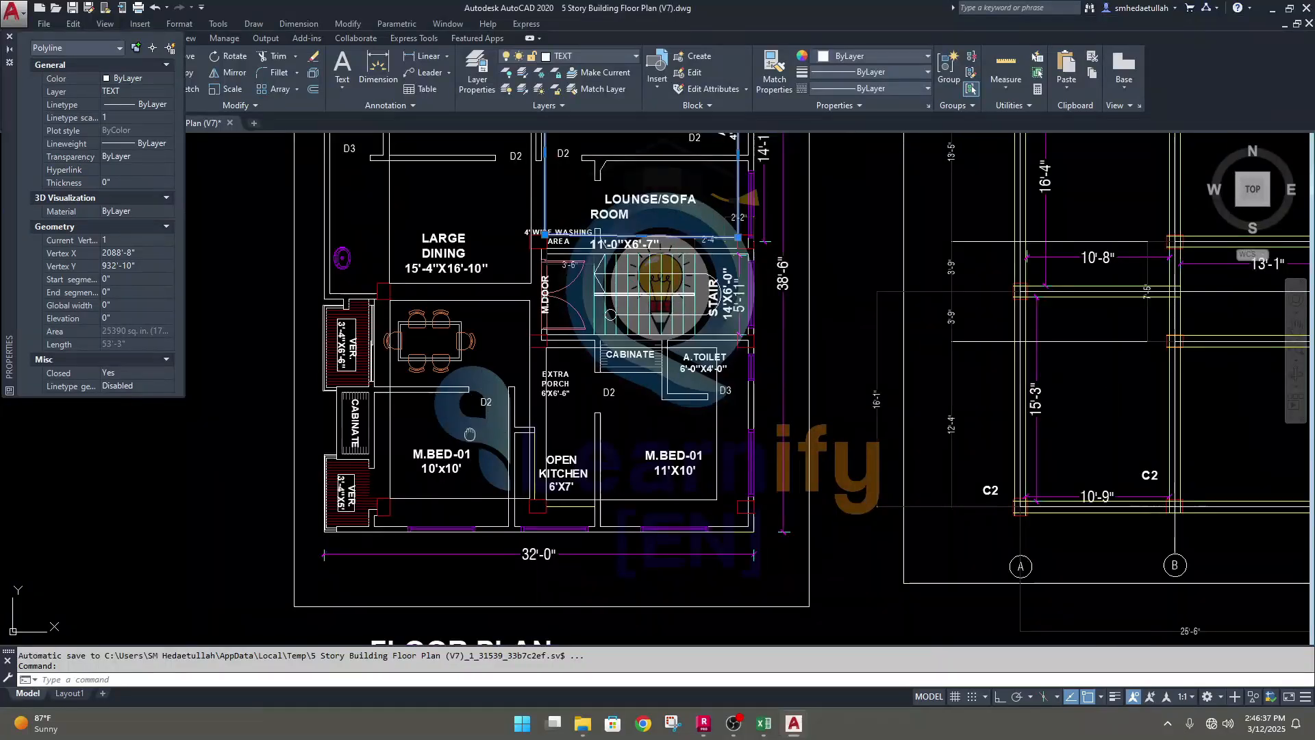
pyautogui.scroll(1, 475, 435)
pyautogui.scroll(2, 475, 435)
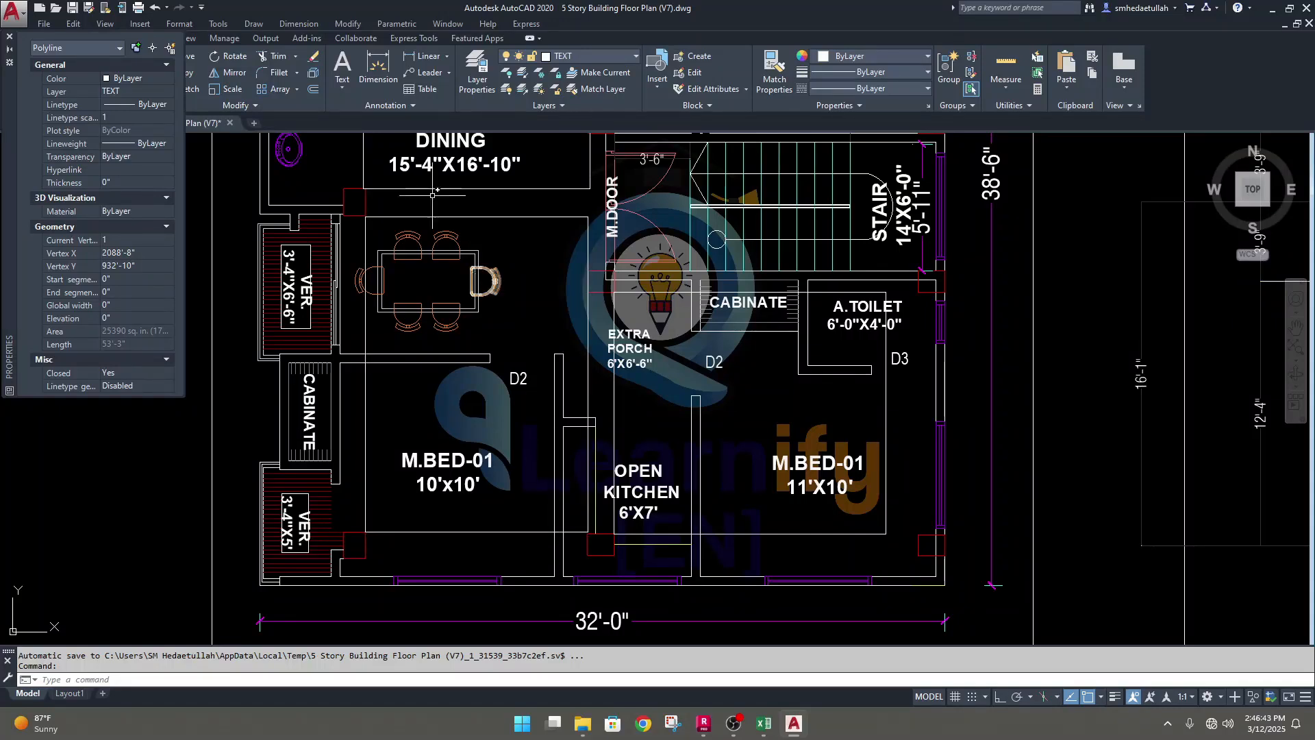
pyautogui.click(428, 58)
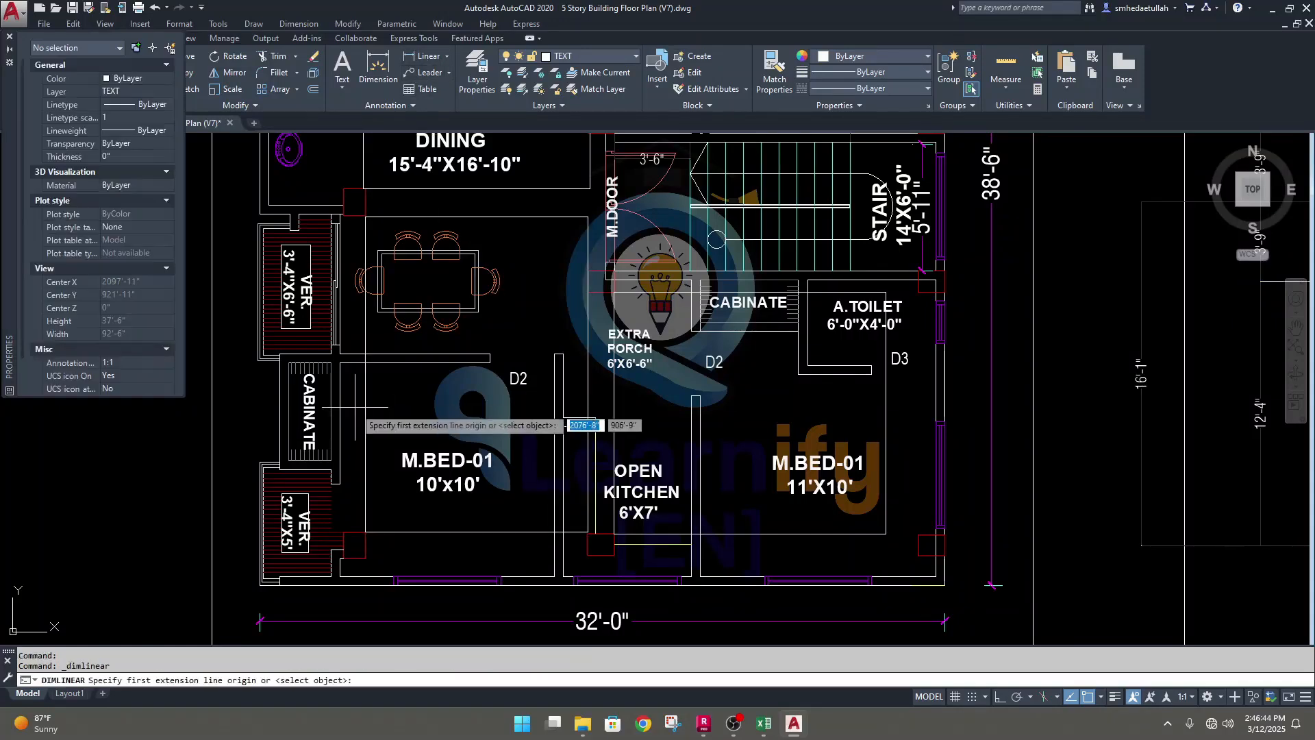
pyautogui.click(554, 354)
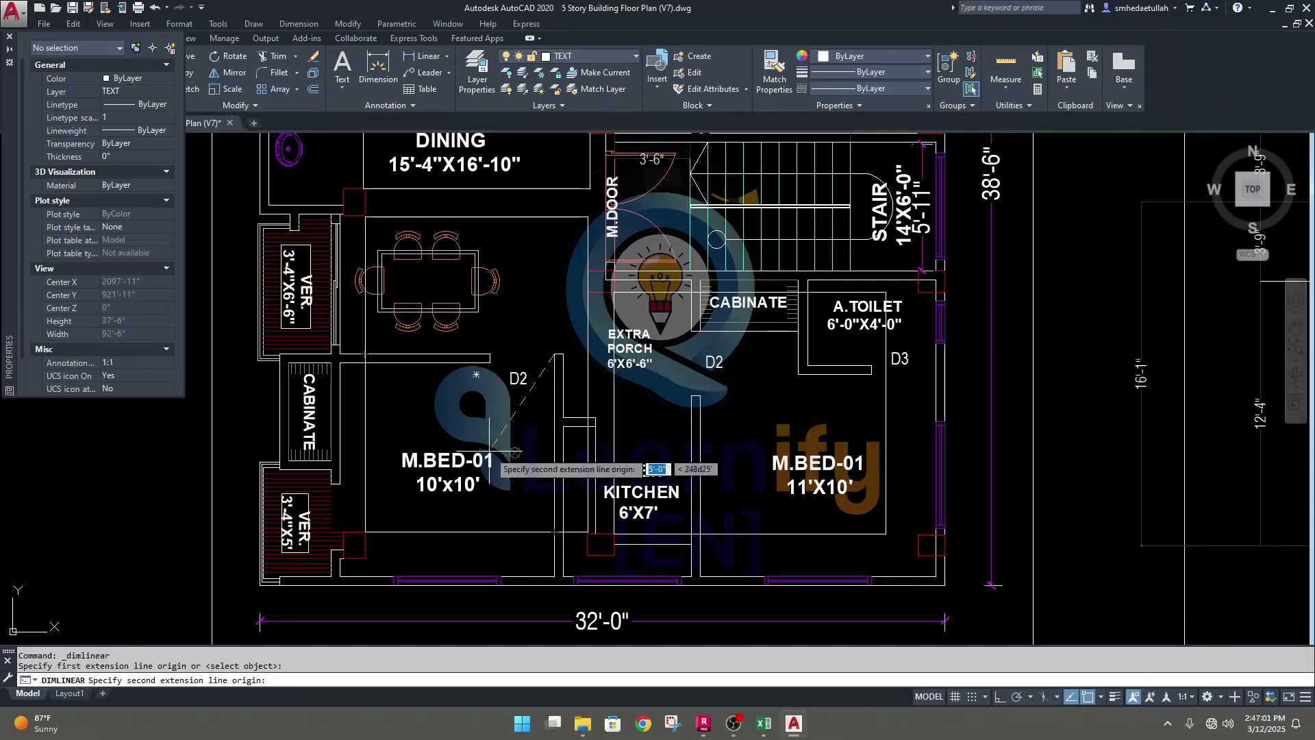
pyautogui.press('Escape')
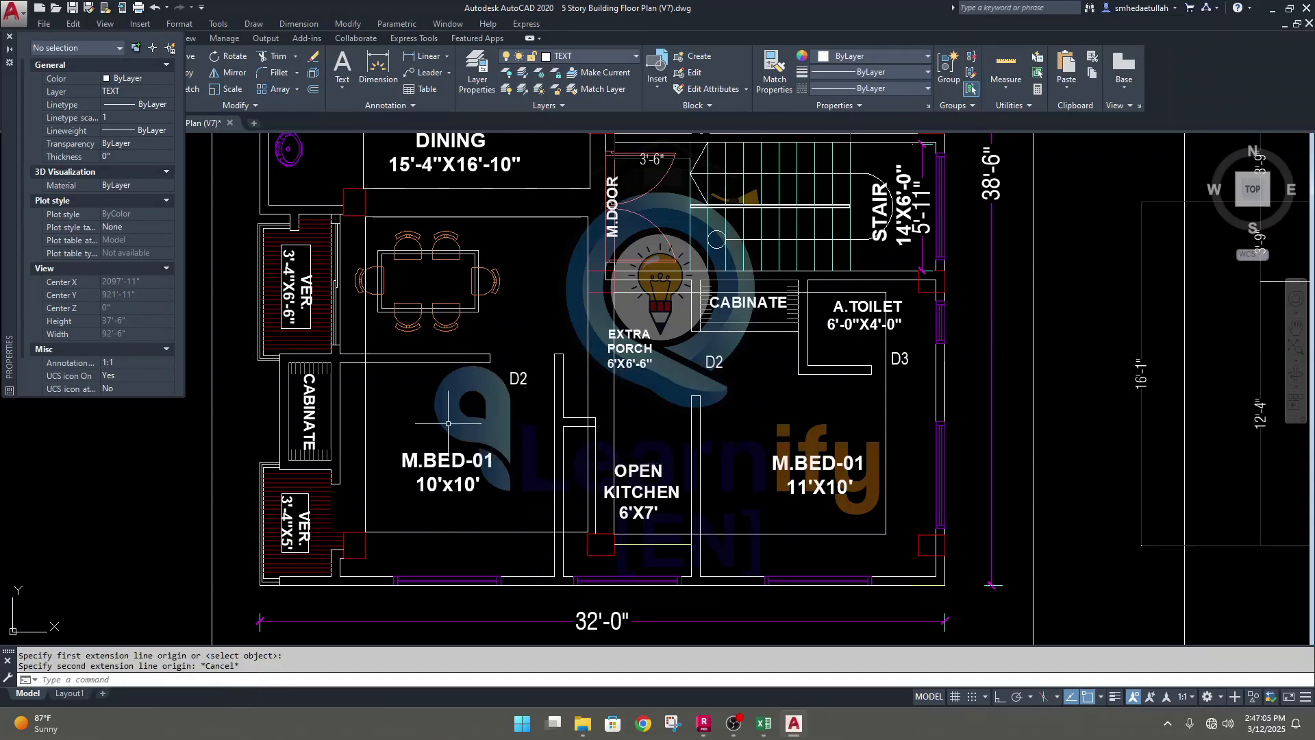
# Step: Select the closed polyline around the dining table and M.BED-01 10'x10' panel and check its area in the properties
pyautogui.scroll(-2, 448, 423)
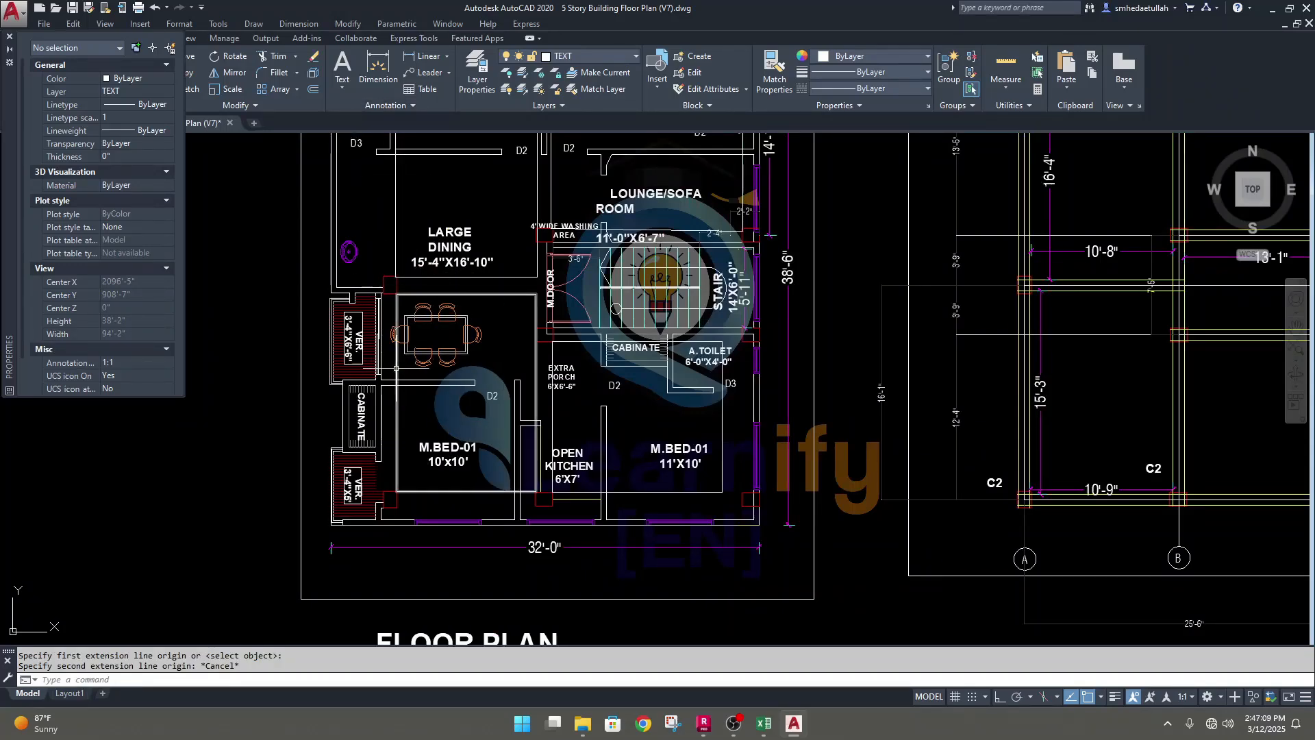
pyautogui.click(398, 368)
pyautogui.scroll(2, 531, 405)
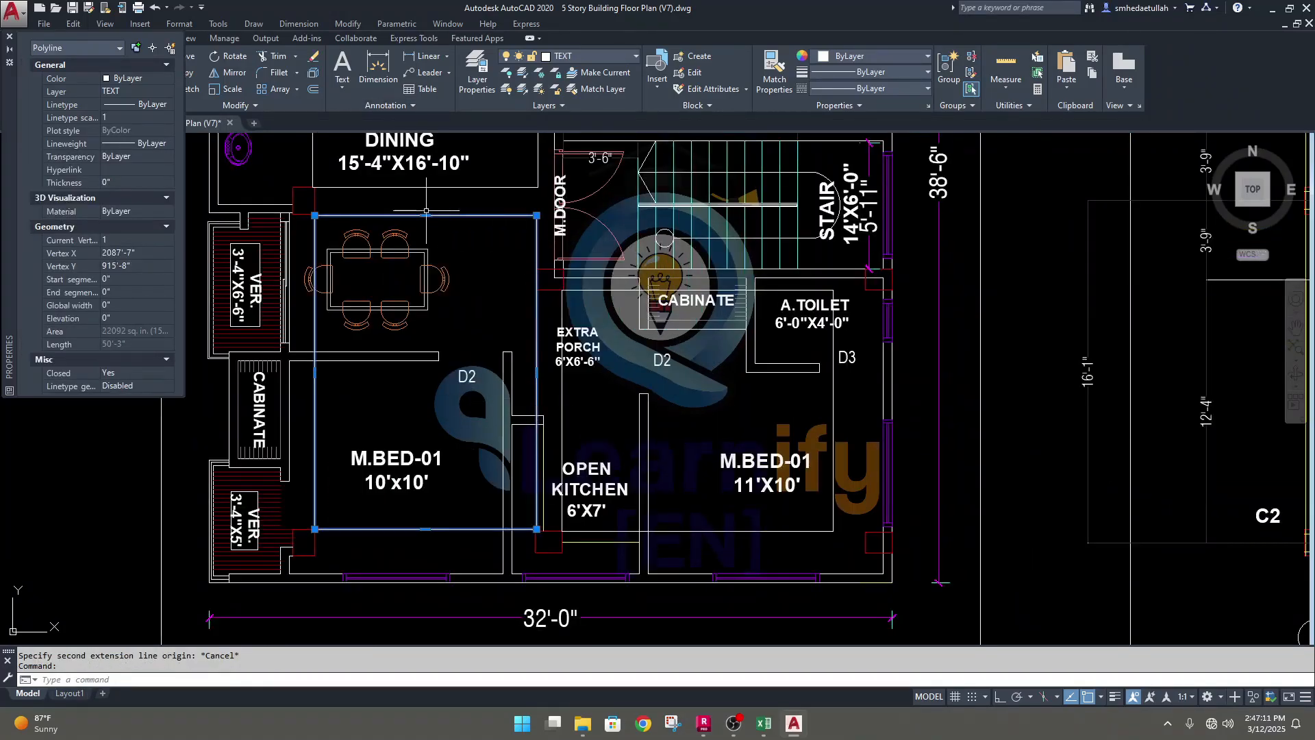
pyautogui.scroll(-2, 428, 485)
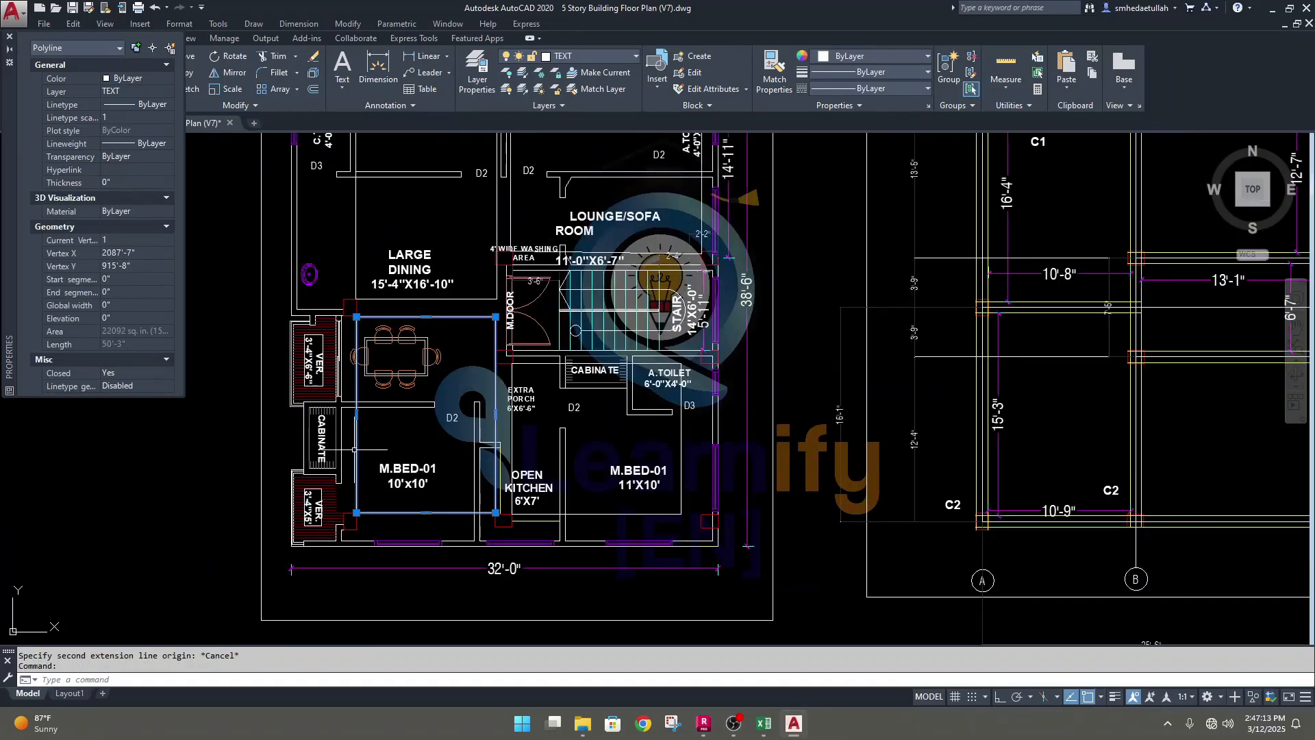
pyautogui.rightClick(360, 450)
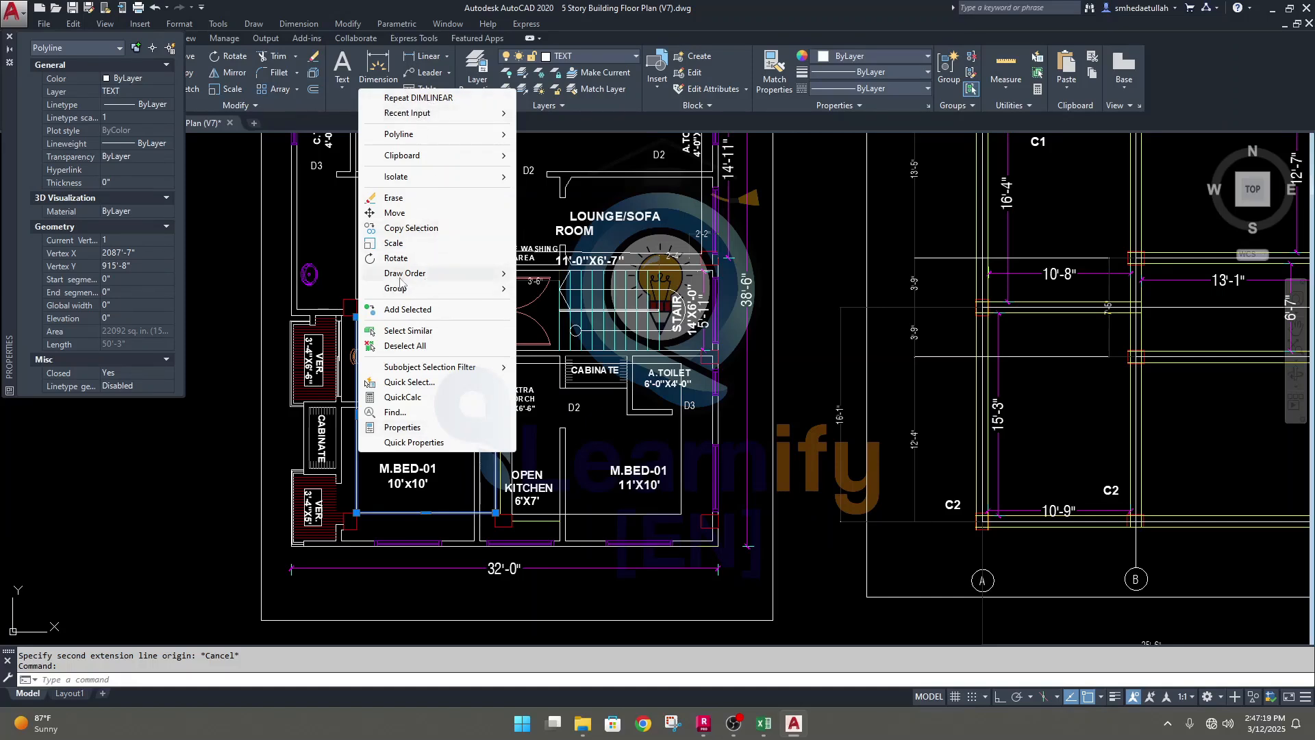
pyautogui.click(411, 427)
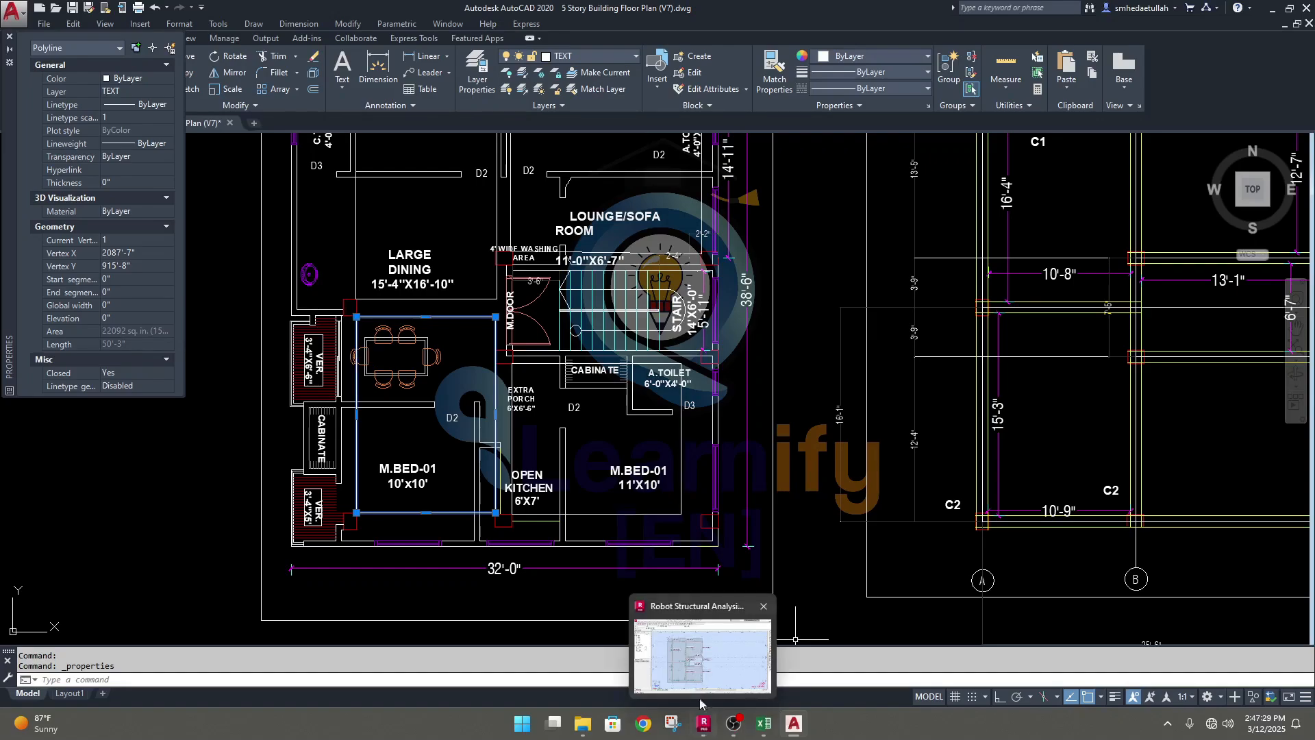
# Step: Switch to the Excel partition wall load calculation and set the wall length to 18 ft and the slab area to 153 sqft
pyautogui.click(702, 724)
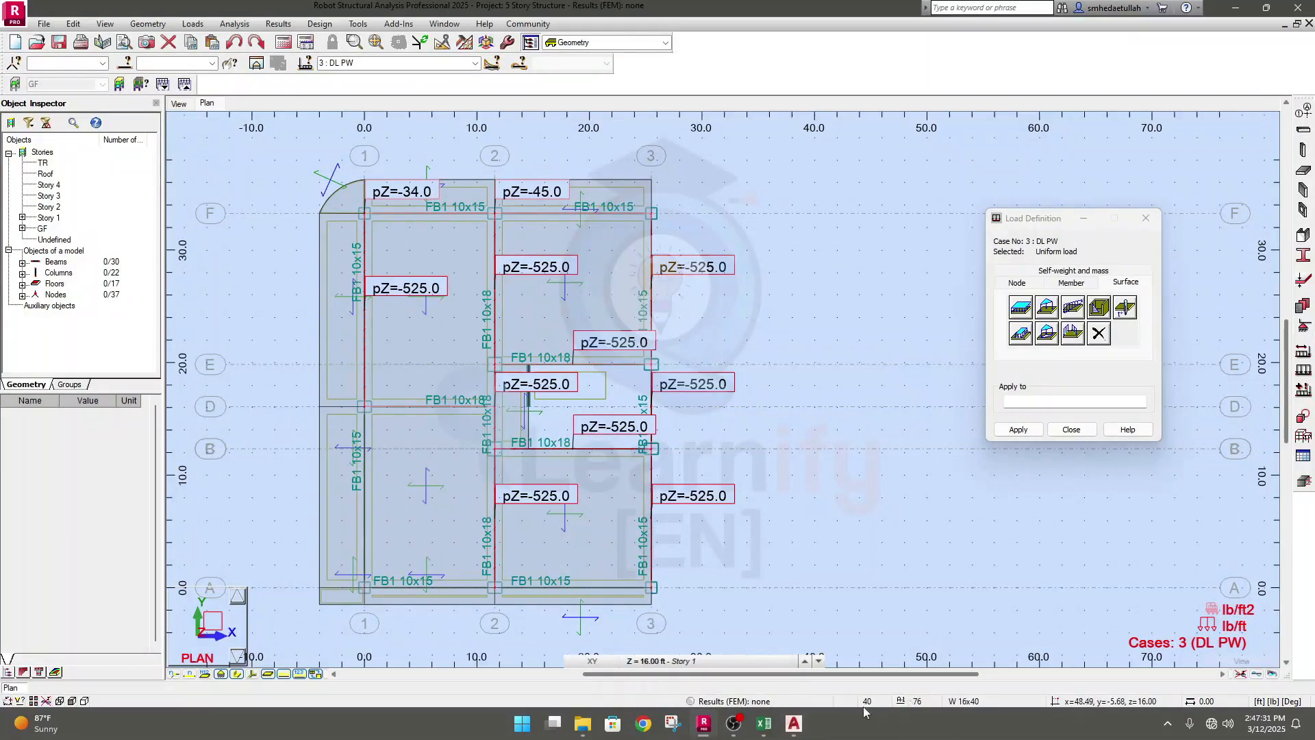
pyautogui.click(764, 724)
pyautogui.click(180, 207)
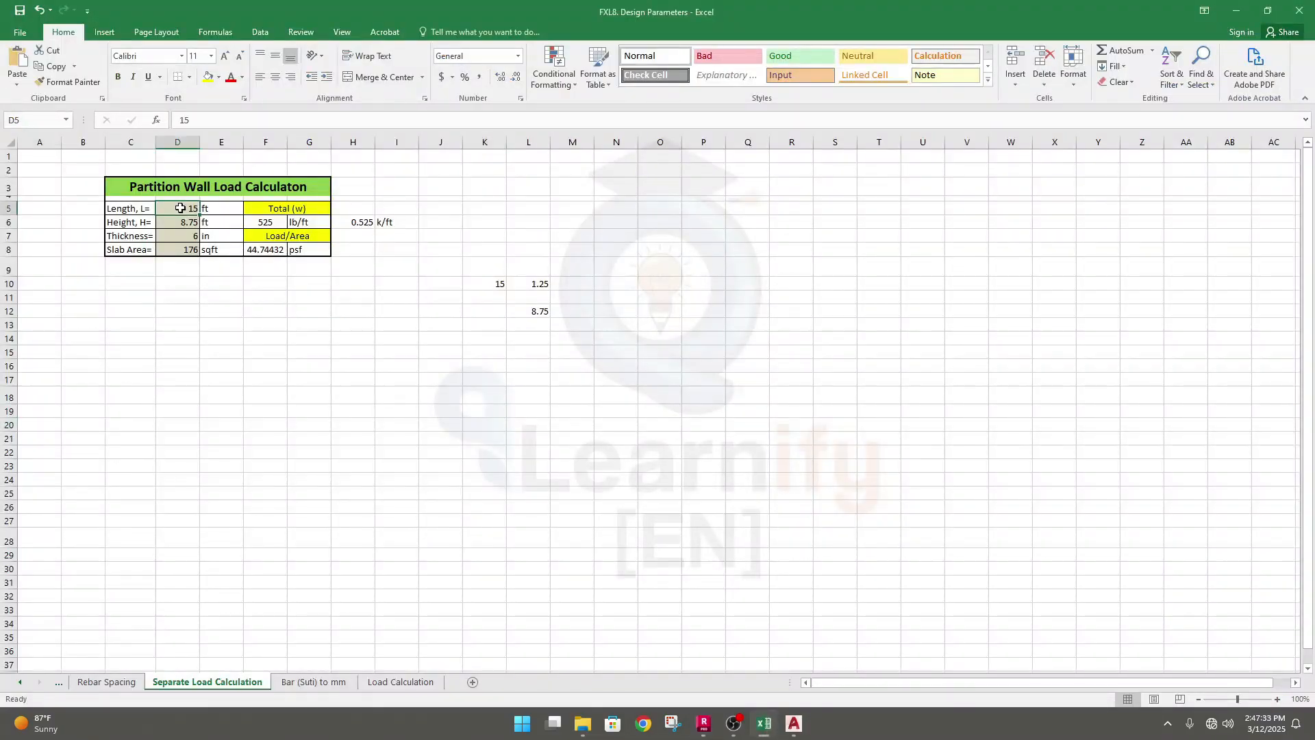
pyautogui.write('18')
pyautogui.click(191, 251)
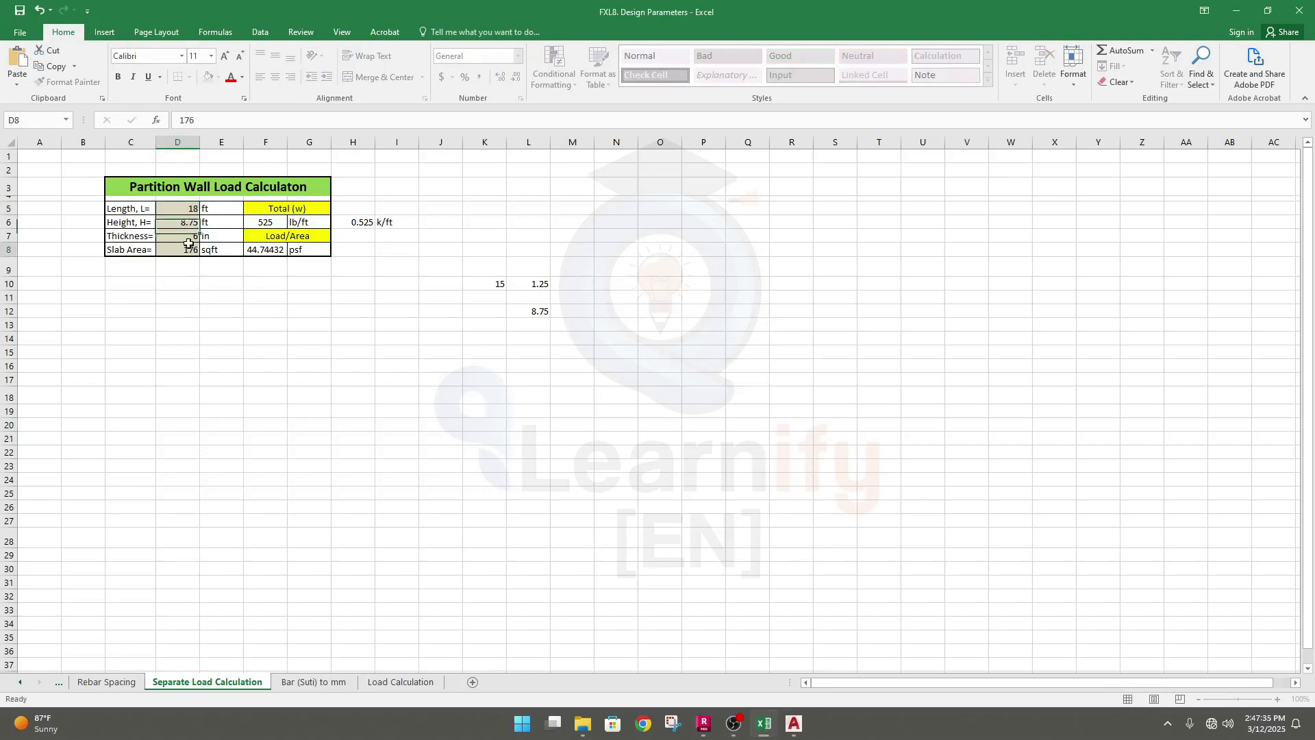
pyautogui.write('153')
pyautogui.click(291, 434)
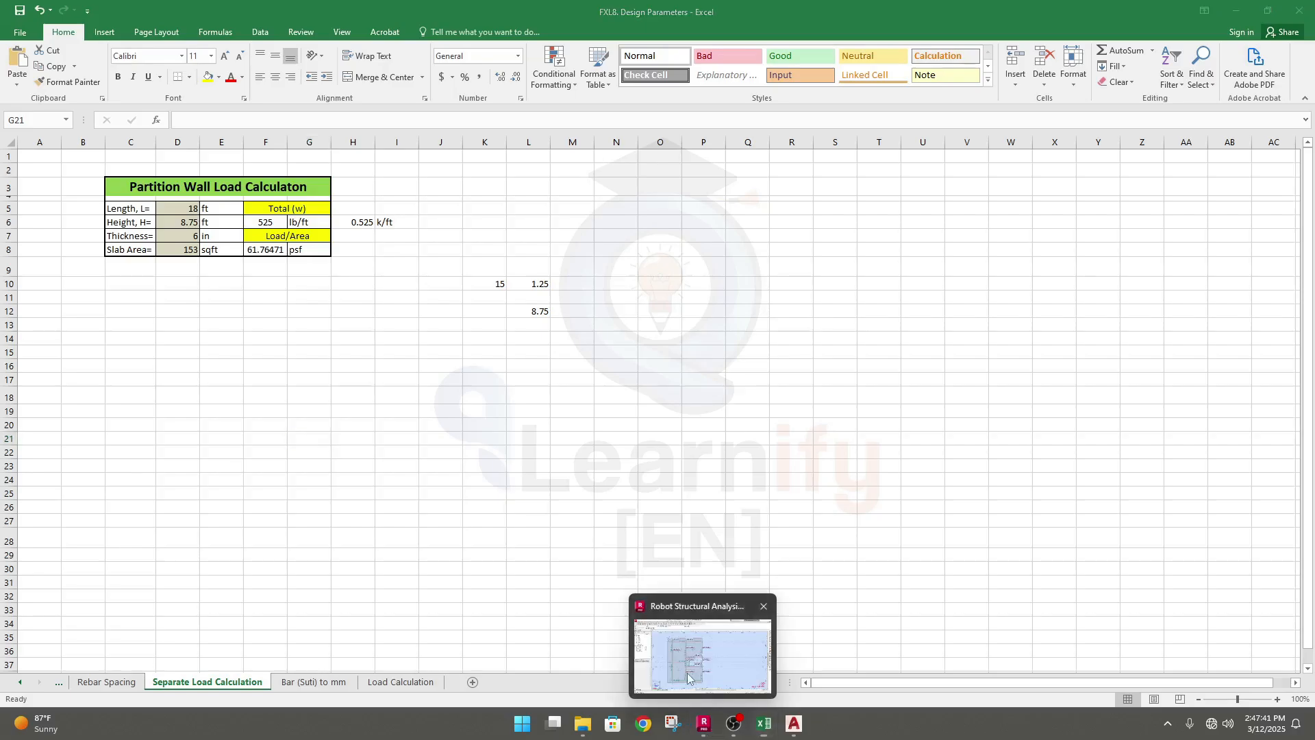
# Step: Switch to Robot and apply a Z -62 lb/ft2 uniform planar load to the slab between axes 1-2 and A-D
pyautogui.click(707, 726)
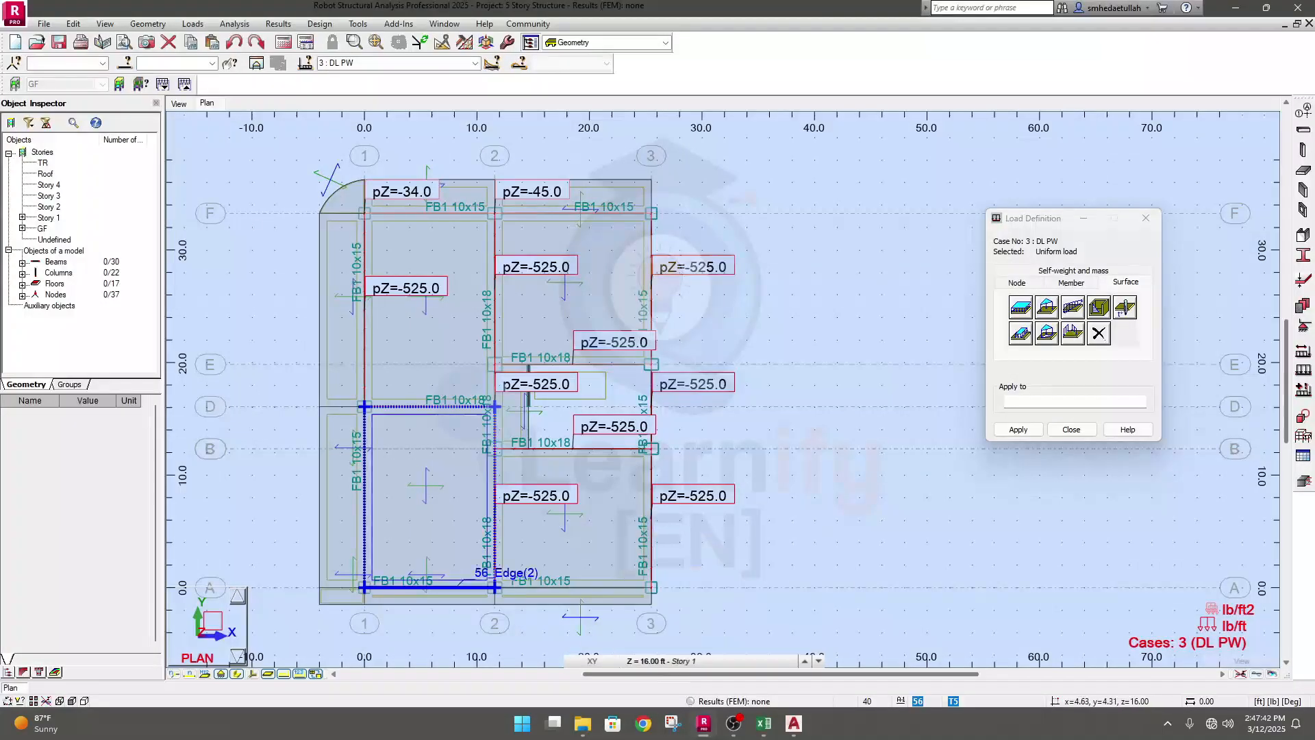
pyautogui.click(1020, 308)
pyautogui.moveTo(1088, 395); pyautogui.dragTo(1062, 400)
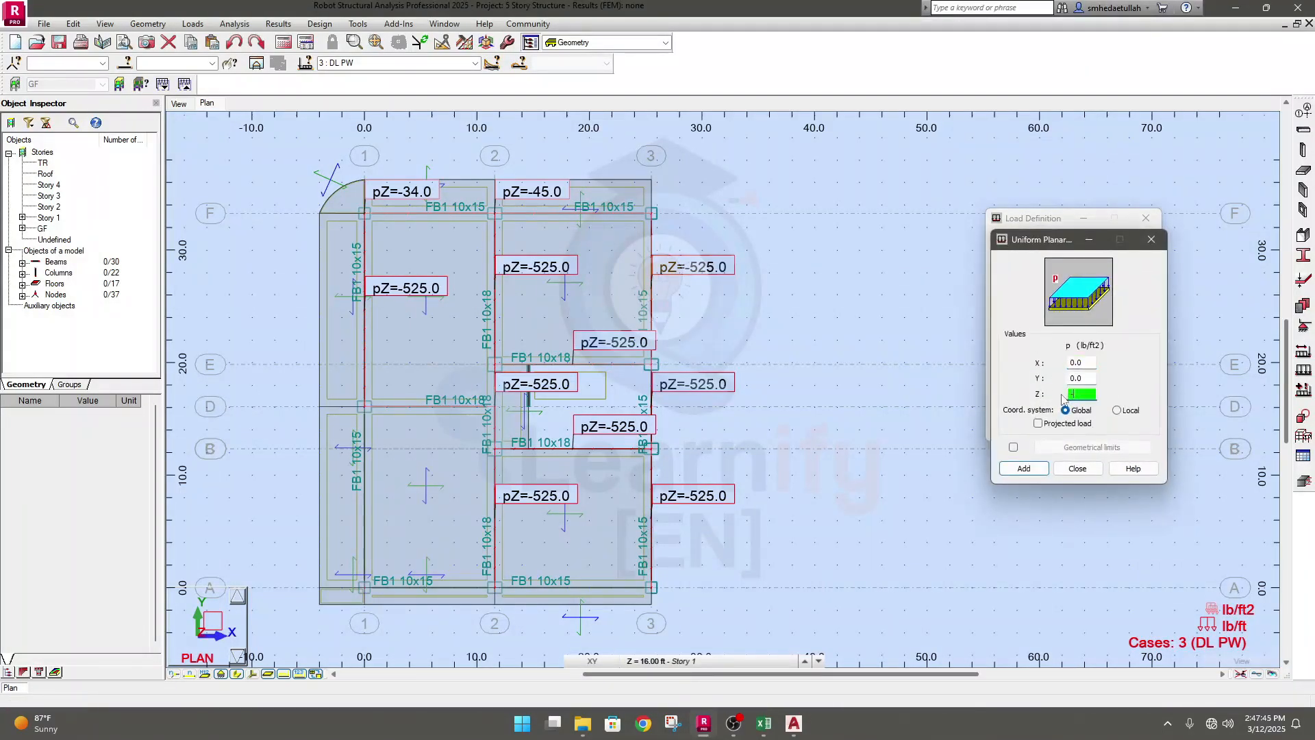
pyautogui.click(1024, 468)
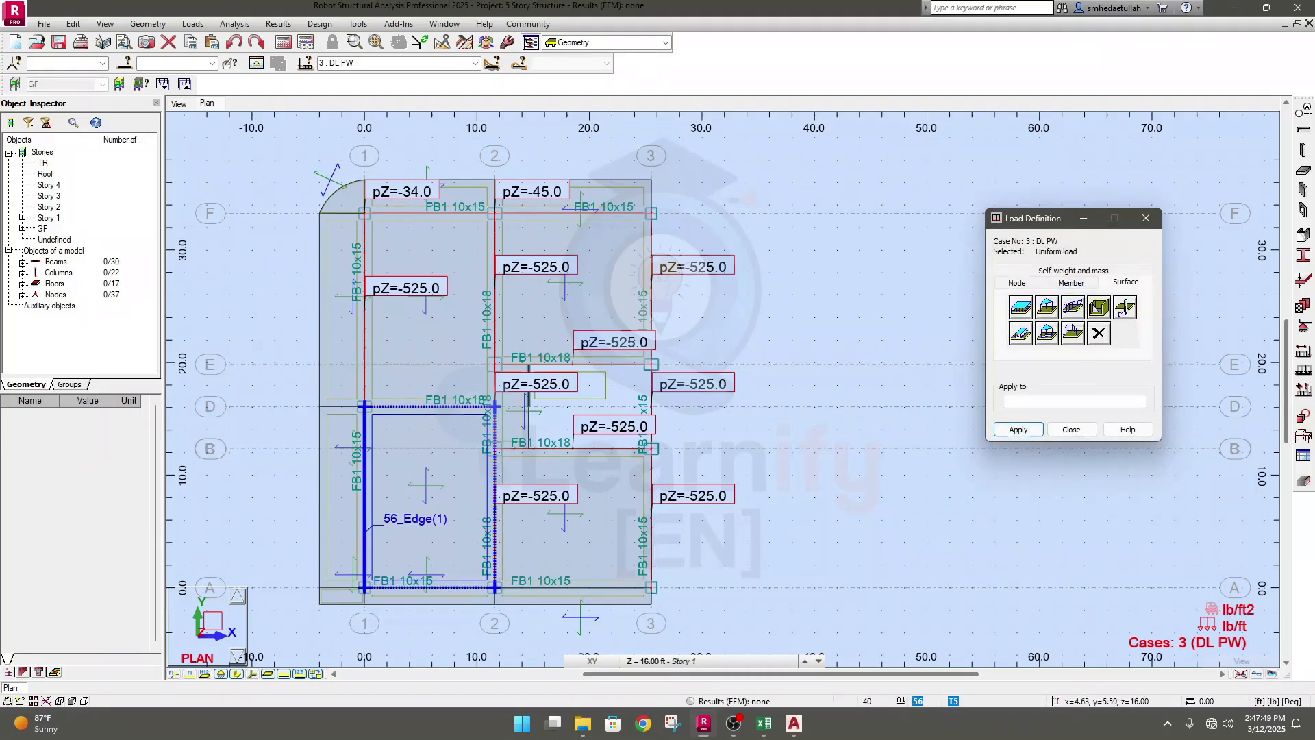
pyautogui.click(404, 515)
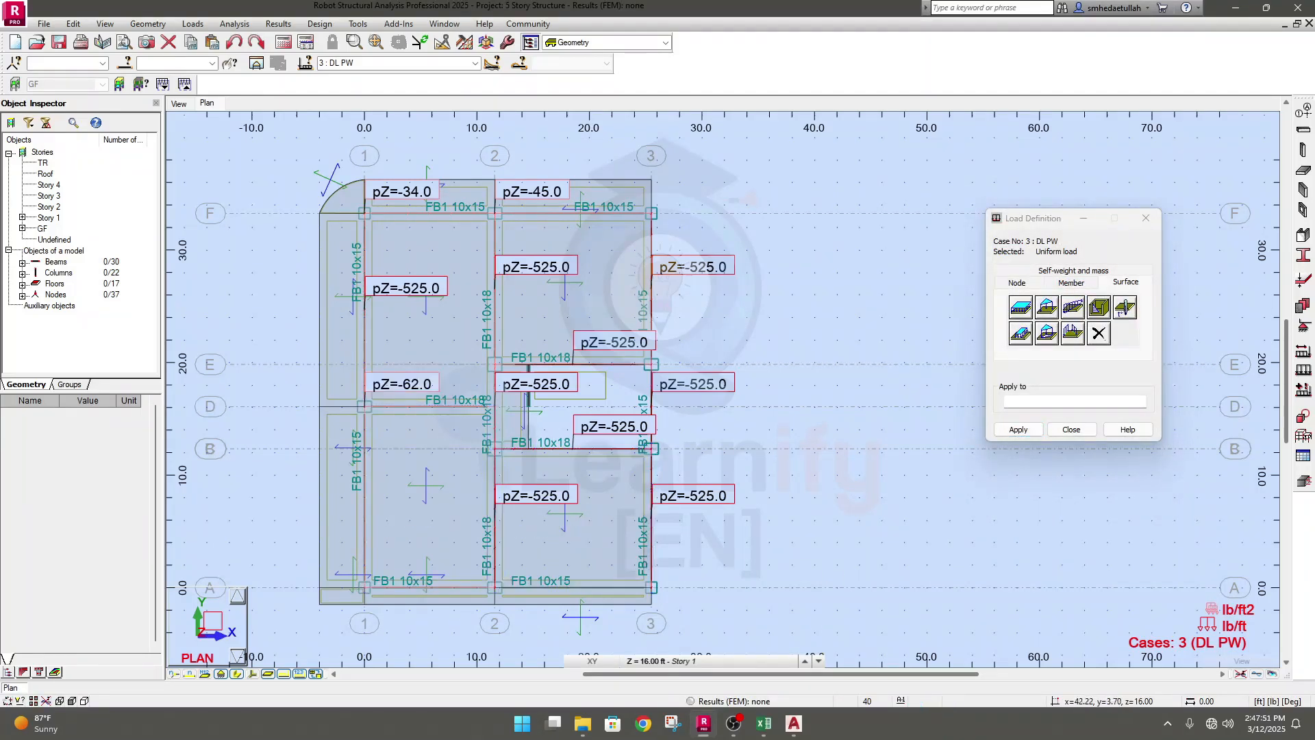